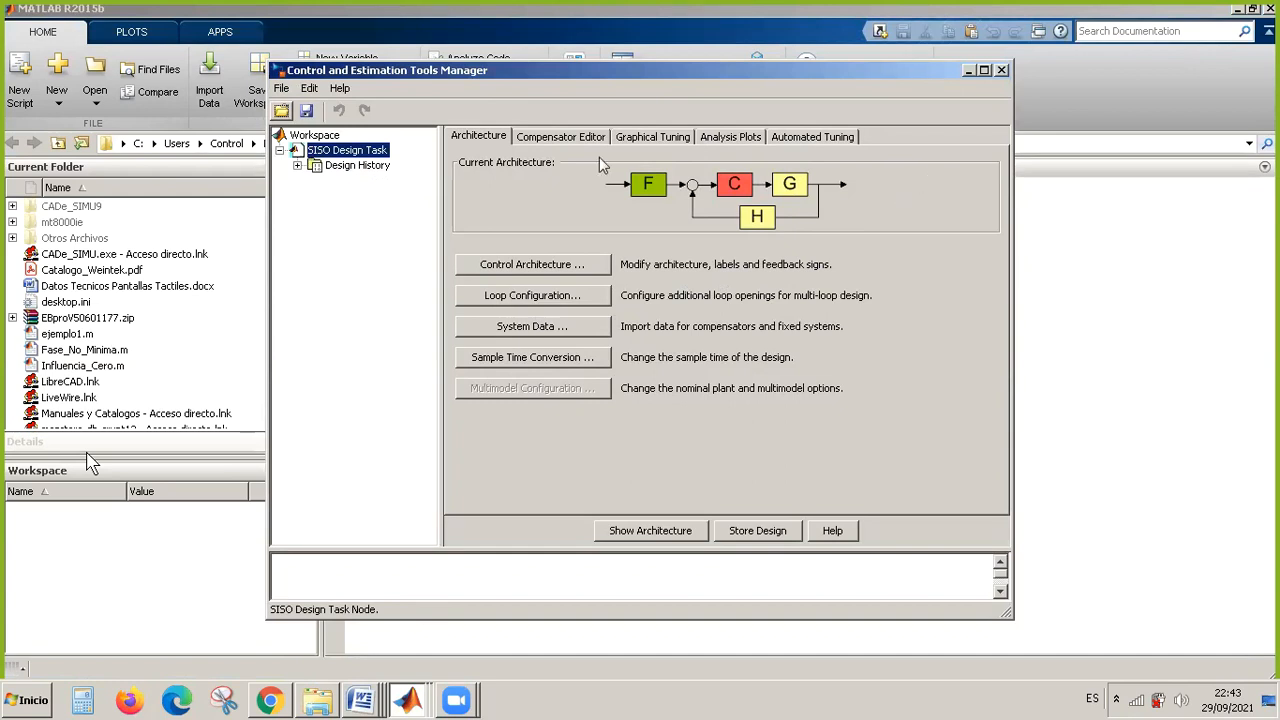
Open the control architecture selection and preview each of the alternative feedback loop structures in turn.
click(484, 138)
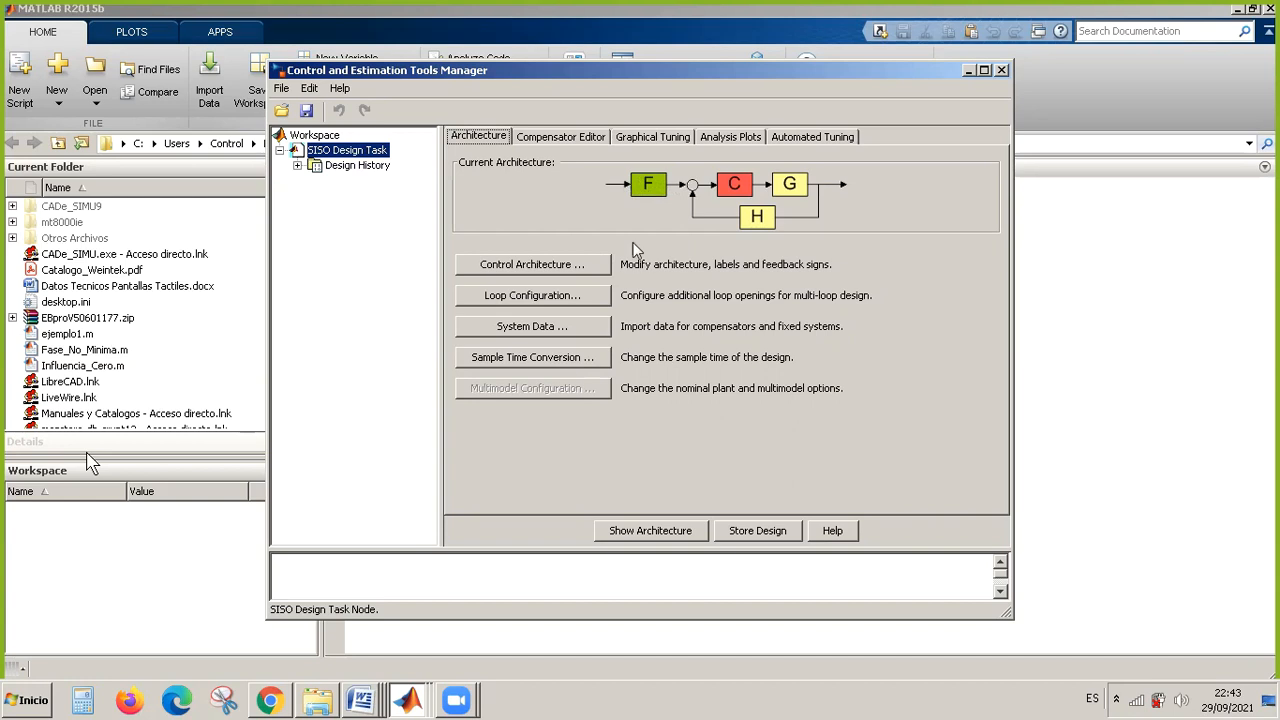
click(583, 268)
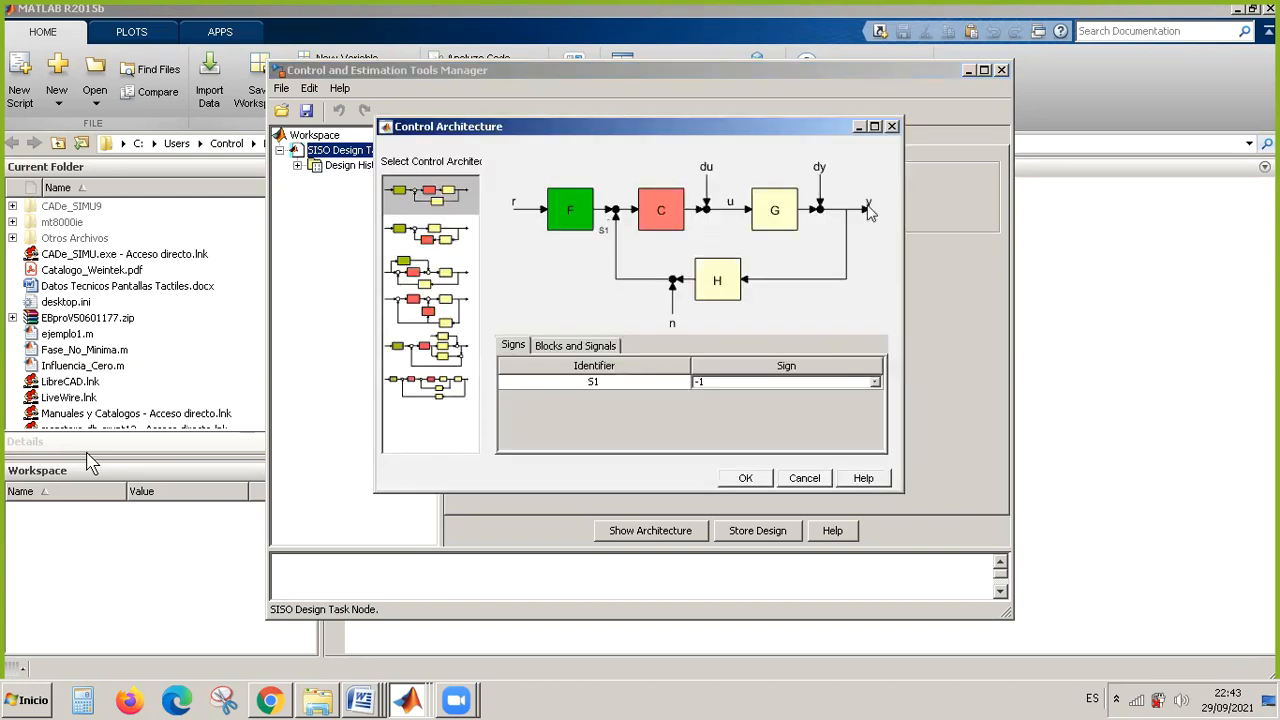
click(440, 238)
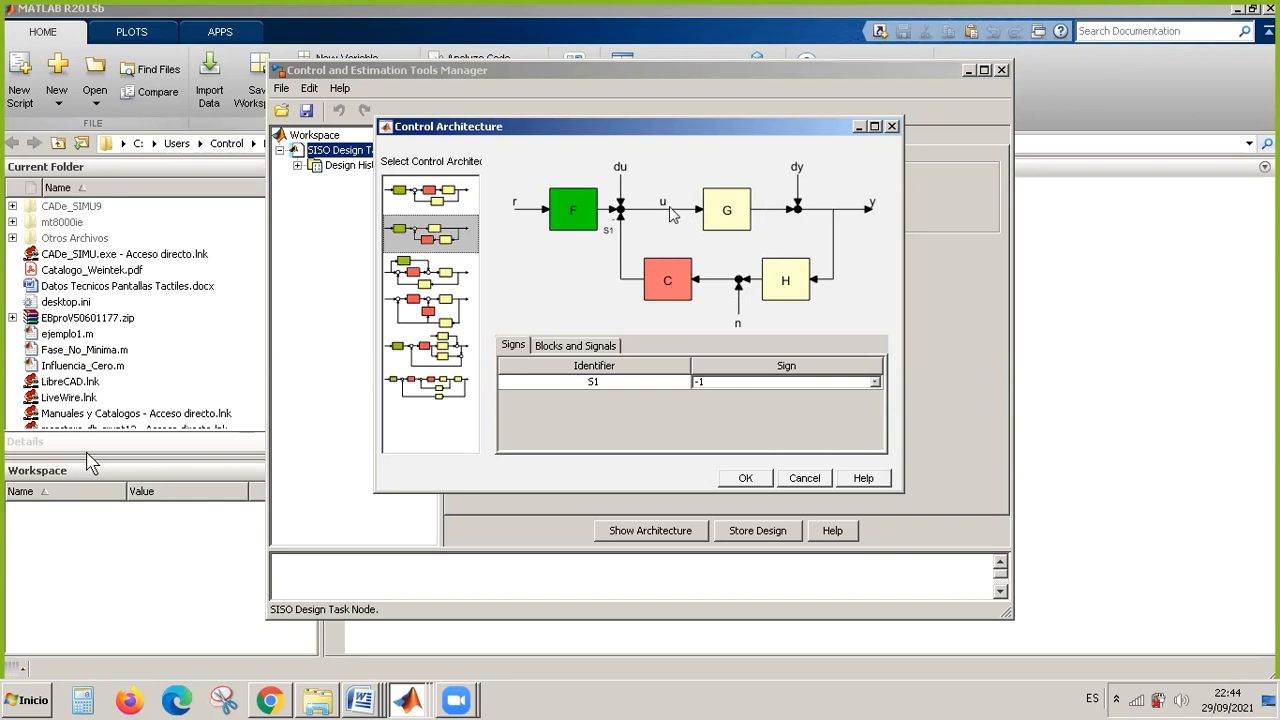
click(440, 285)
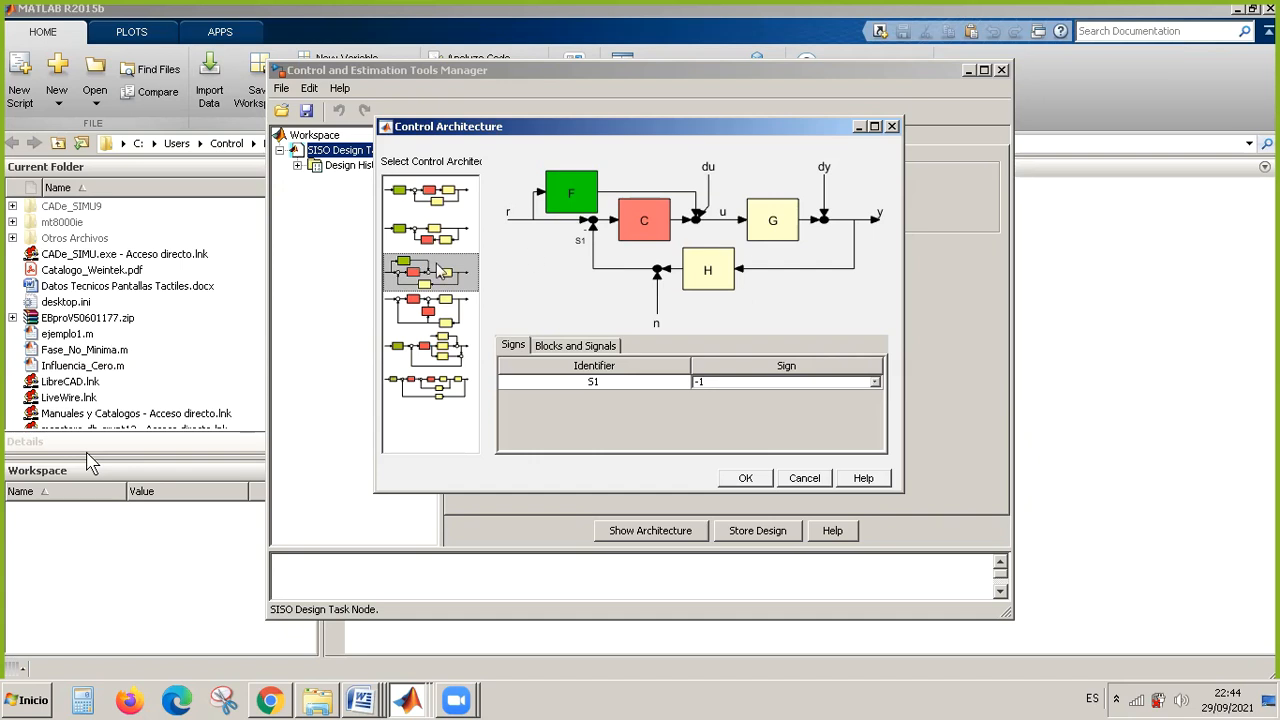
click(445, 317)
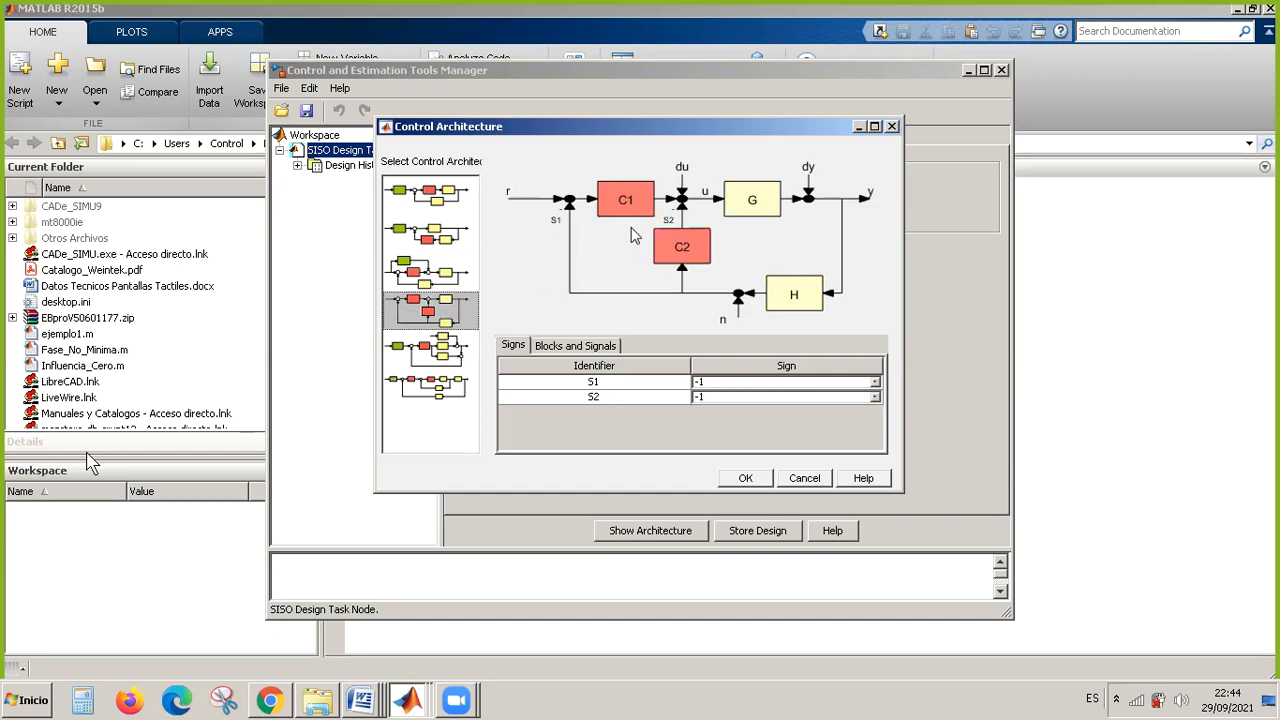
click(450, 358)
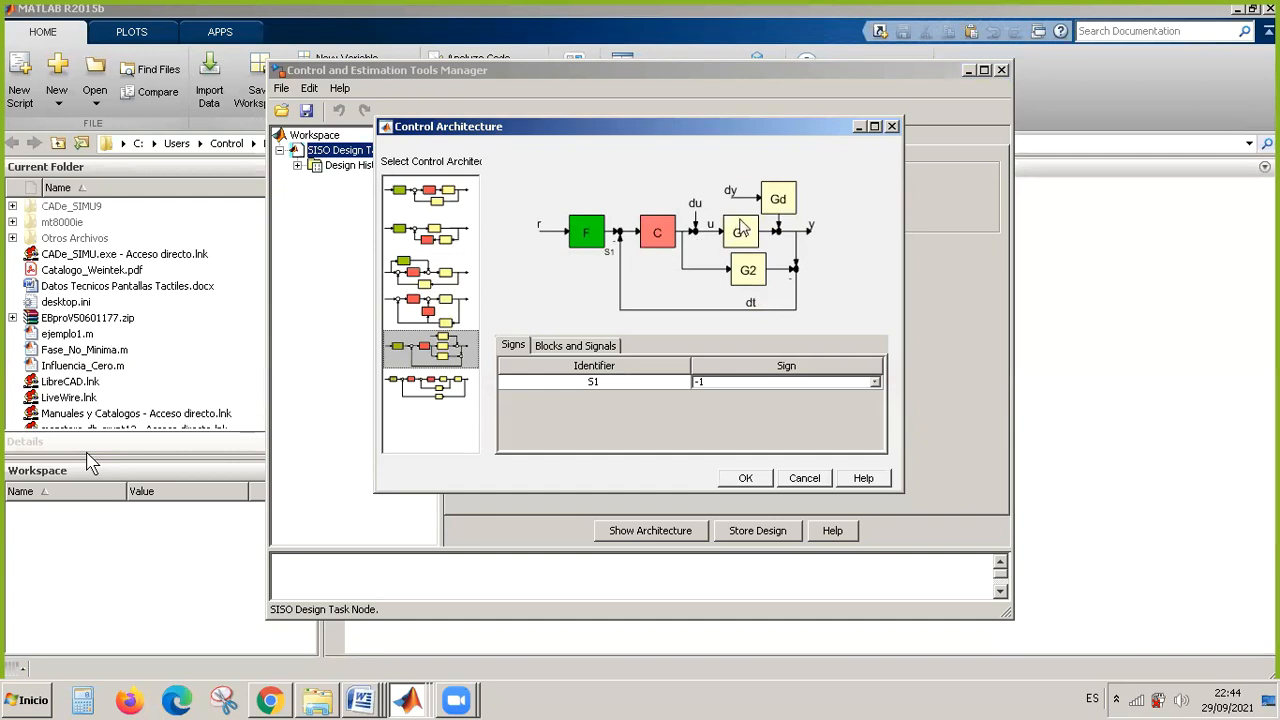
click(445, 388)
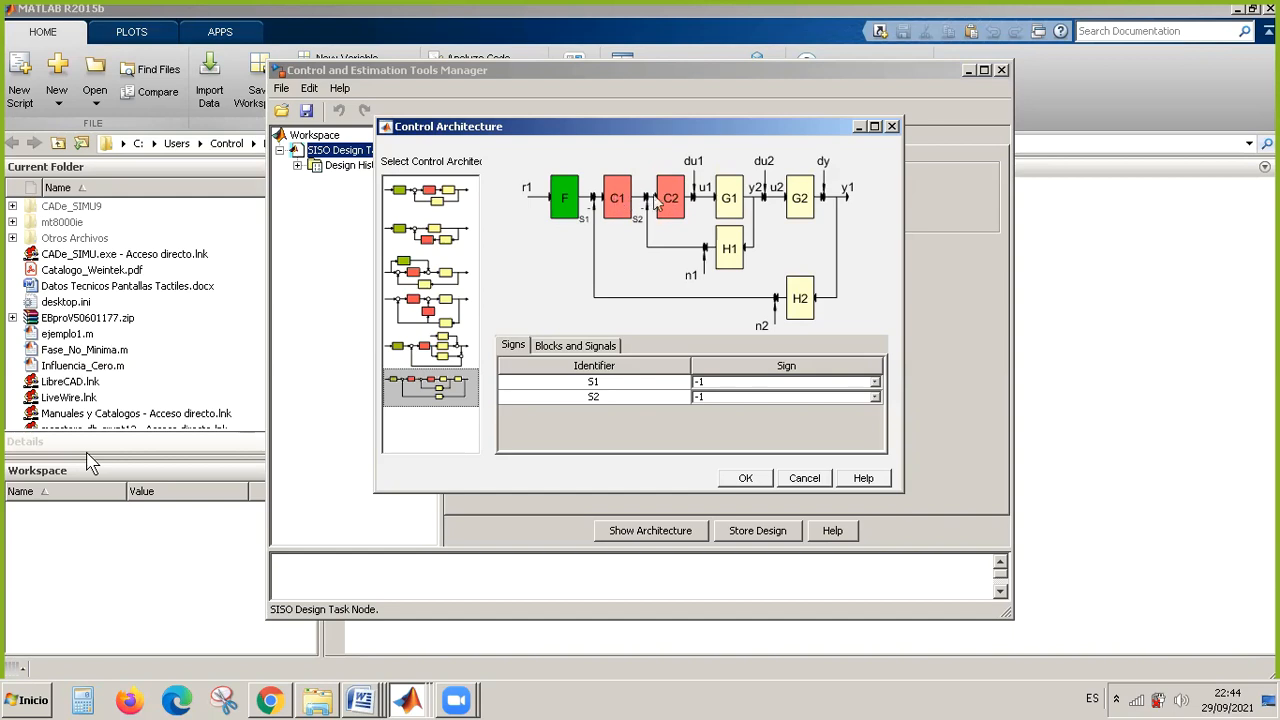
Choose the architecture with F, C and G in the forward path and H in feedback, with sign S1 at -1.
click(443, 192)
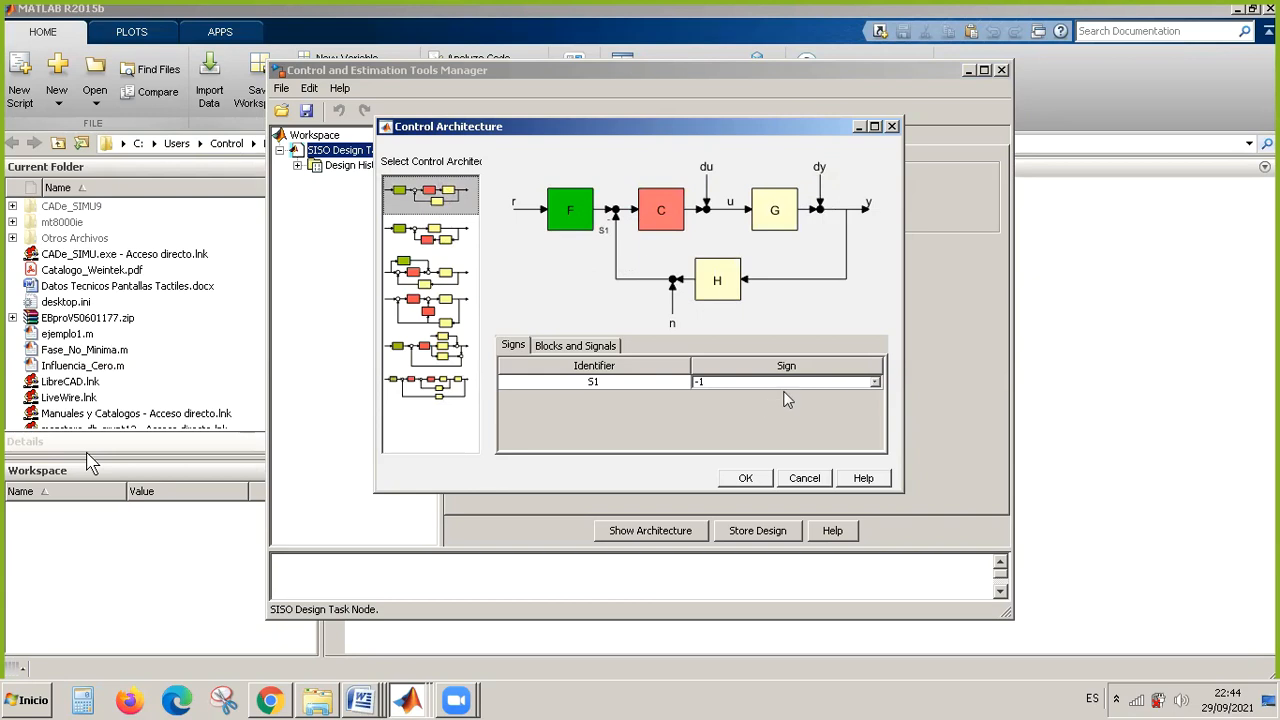
click(875, 384)
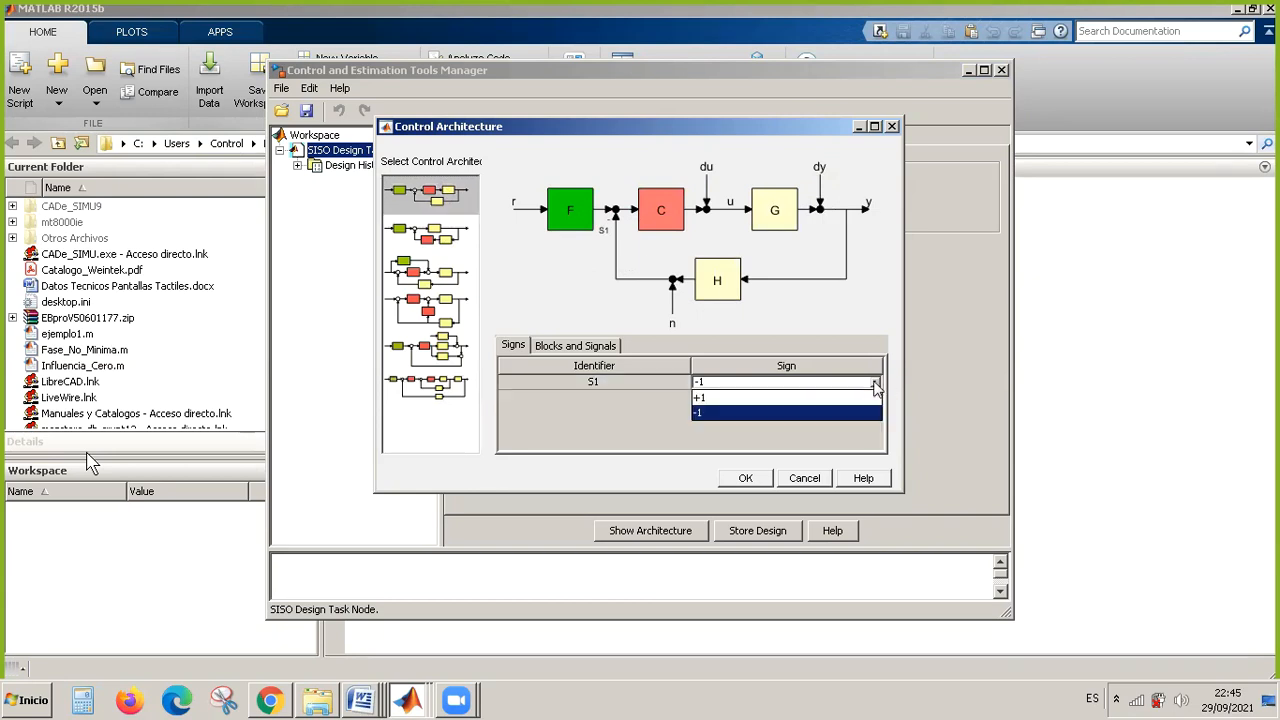
click(741, 414)
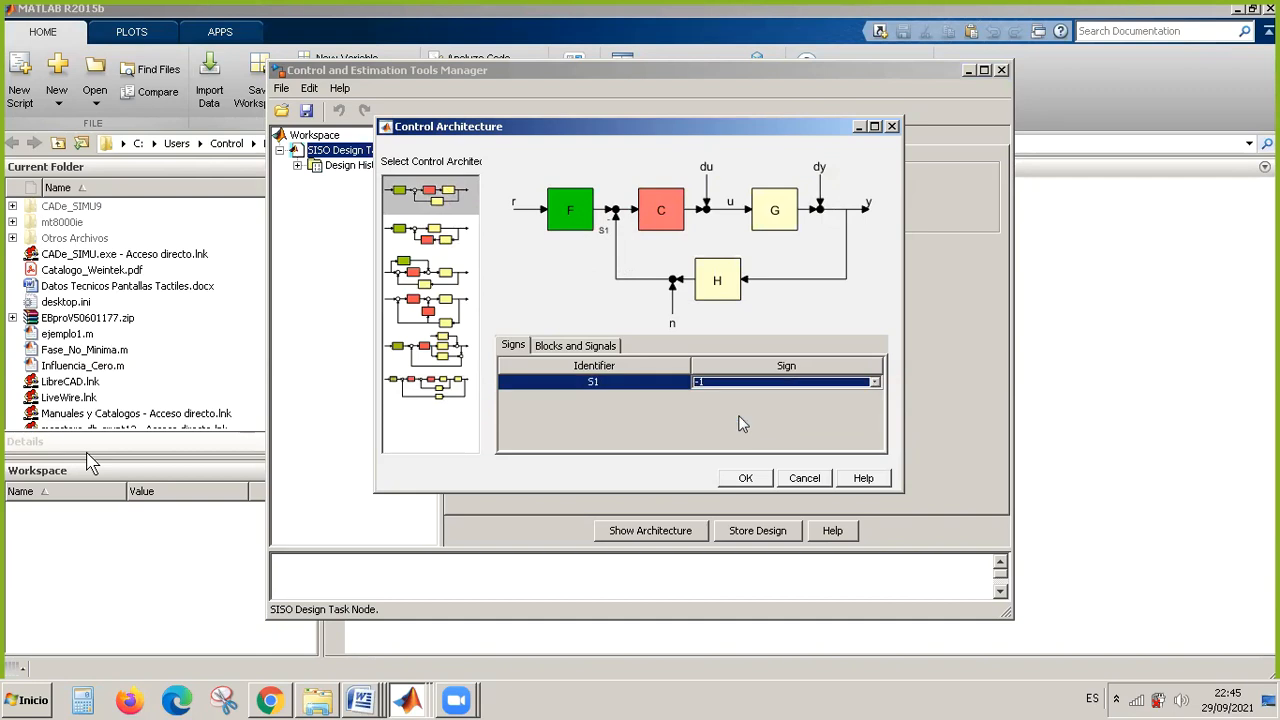
click(745, 479)
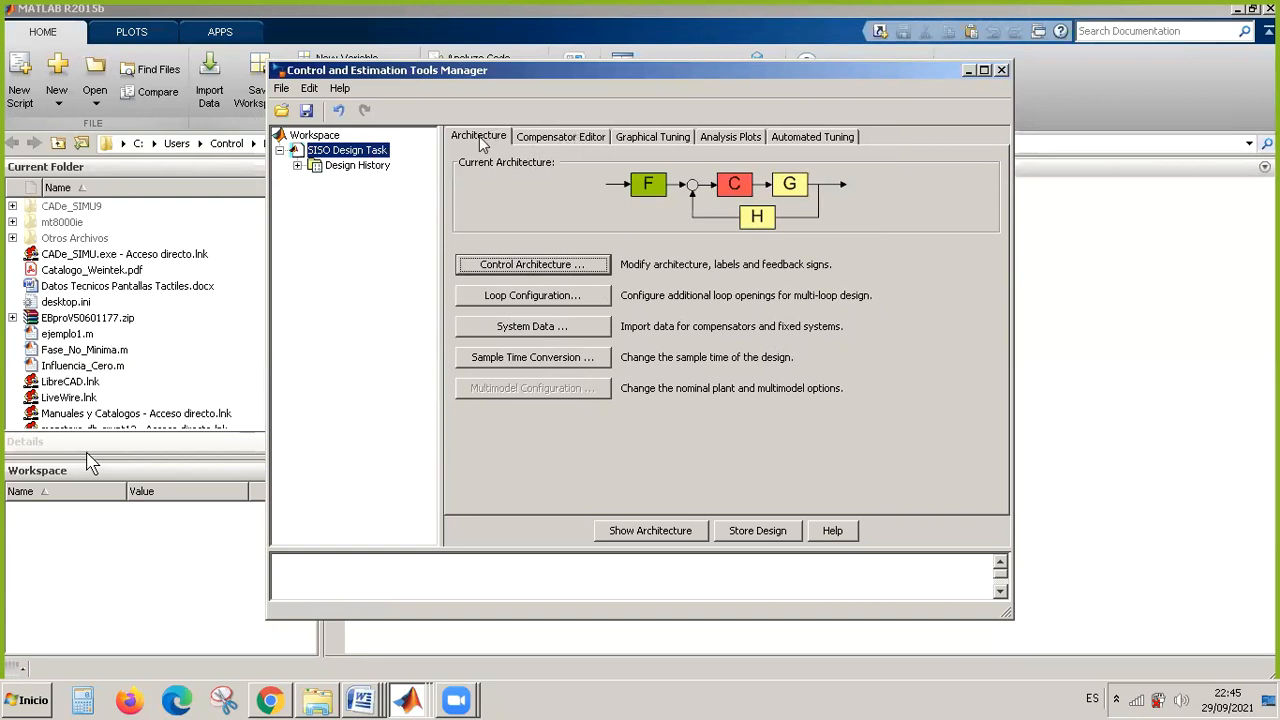
Inspect the gain value of compensator C in the compensator editor.
click(553, 137)
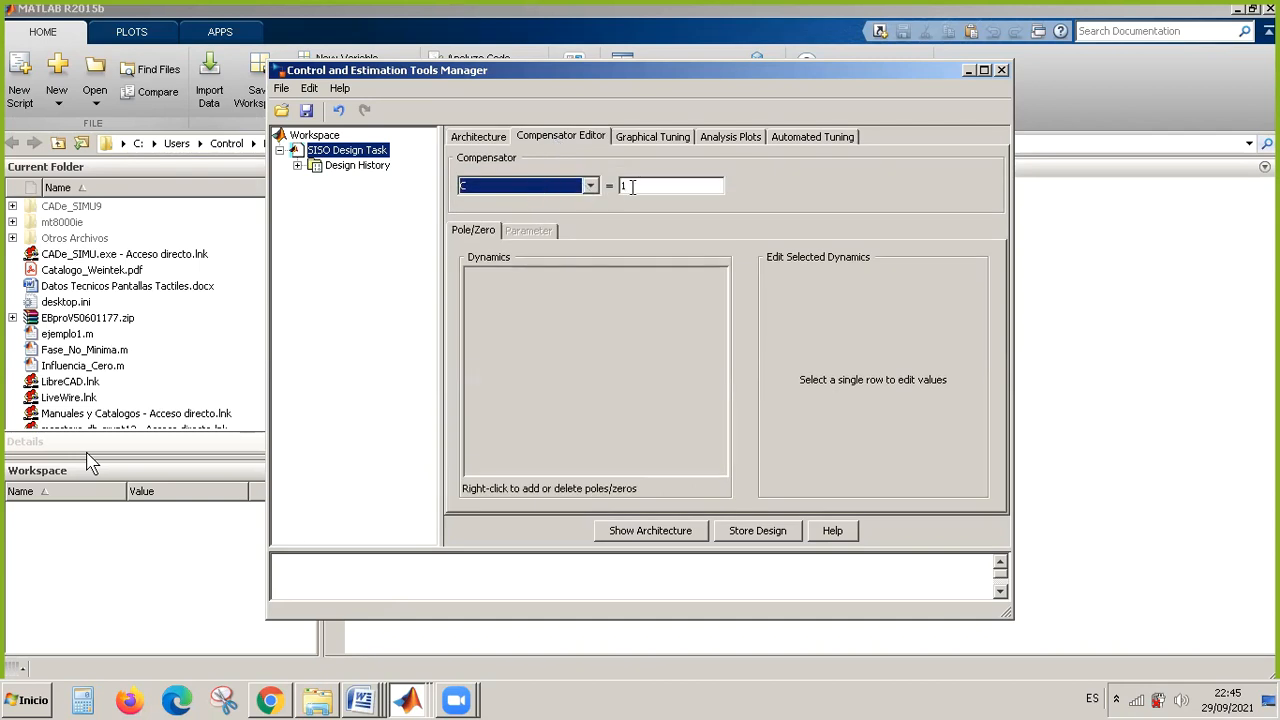
key(BackSpace)
click(628, 186)
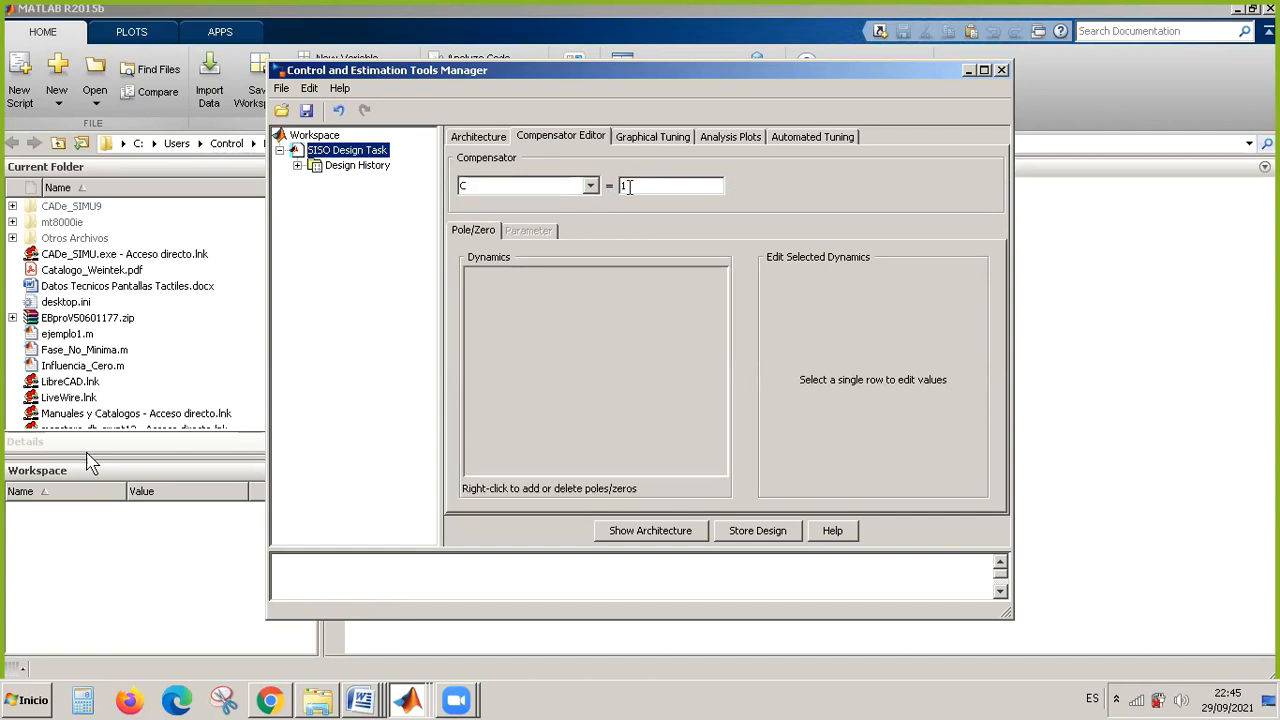
Open the graphical tuning configuration and review the loops and plot types of the six design plots.
click(653, 137)
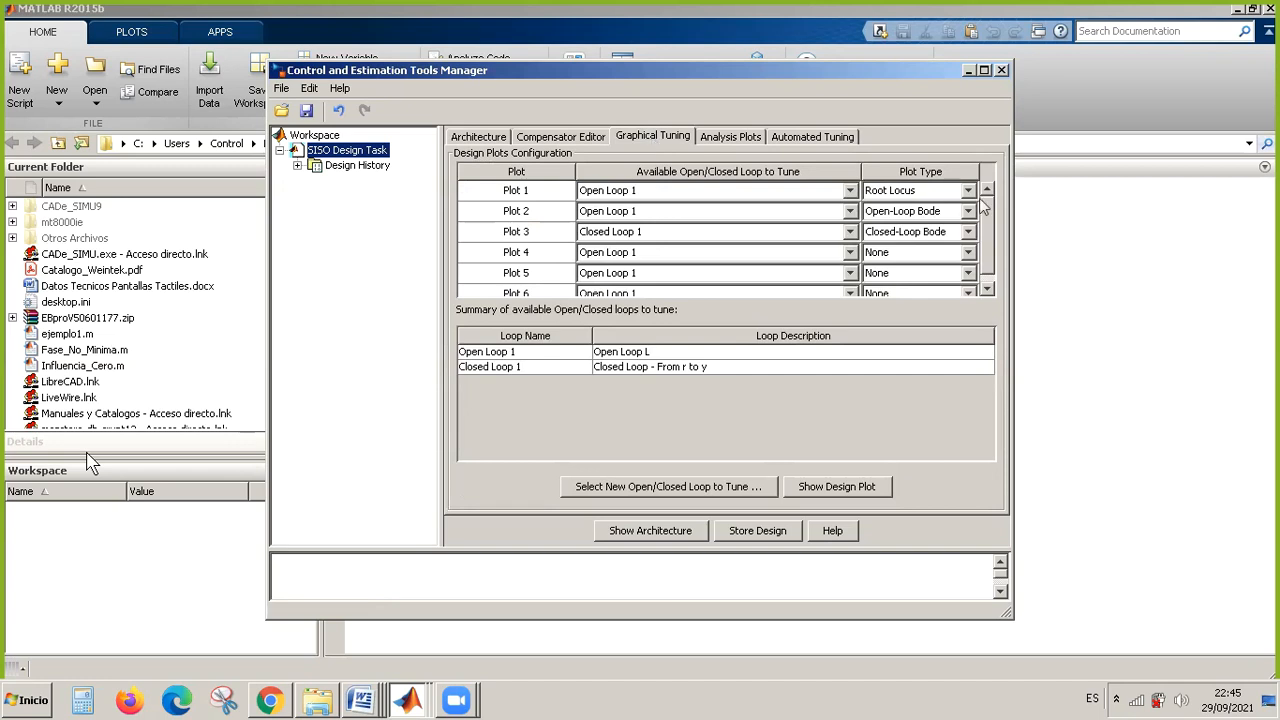
drag(987, 210, 981, 237)
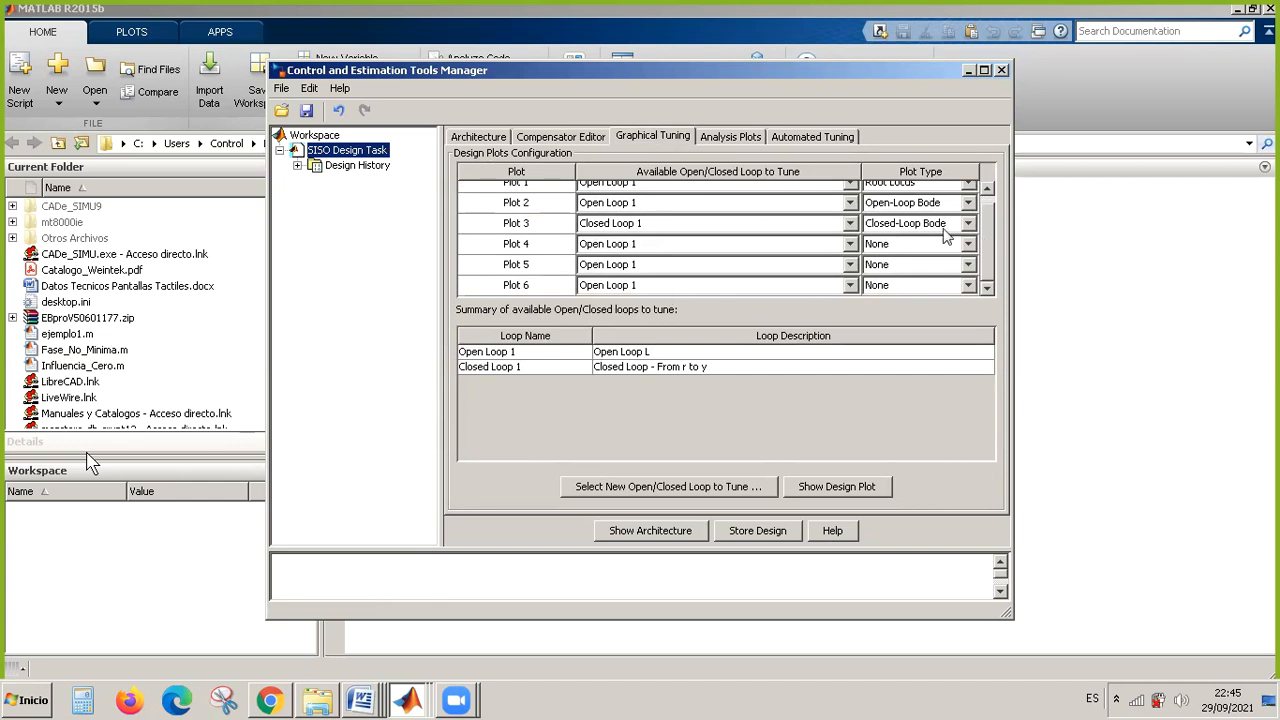
scroll(988, 226, up, 1)
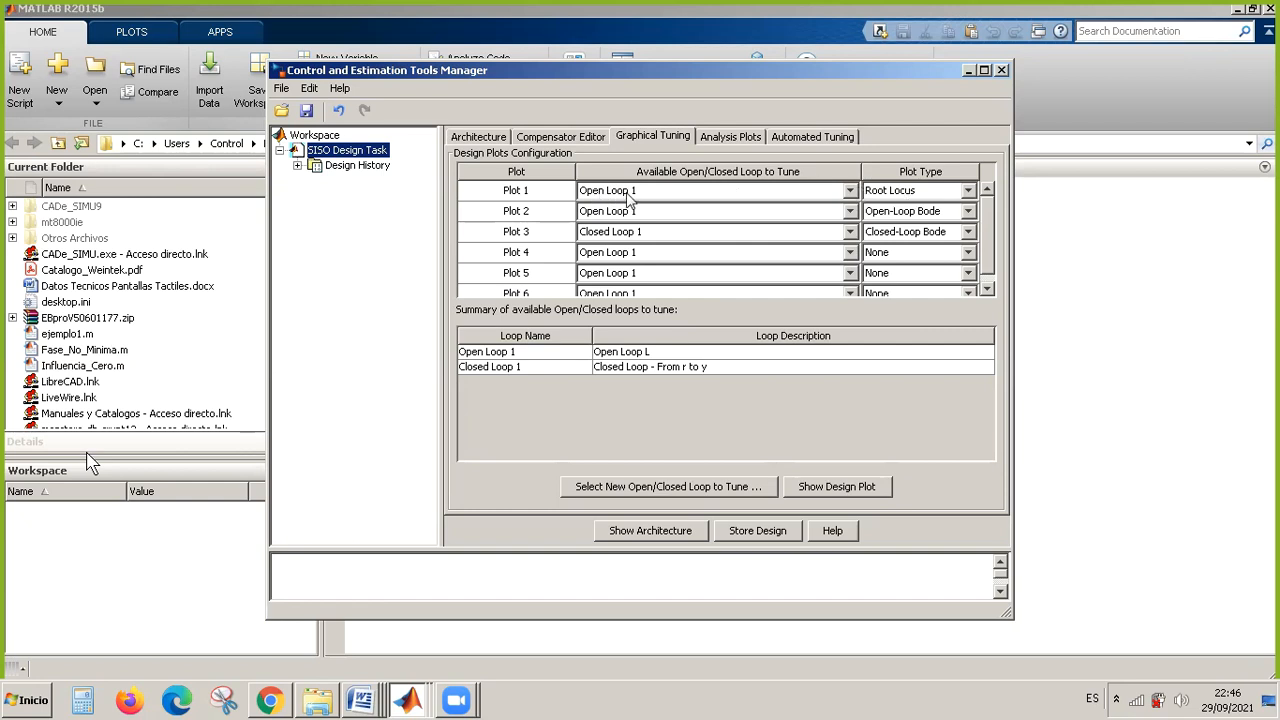
Try Closed Loop 1 for design Plot 1 and its plot types, and restore Open Loop 1 with Root Locus.
click(968, 191)
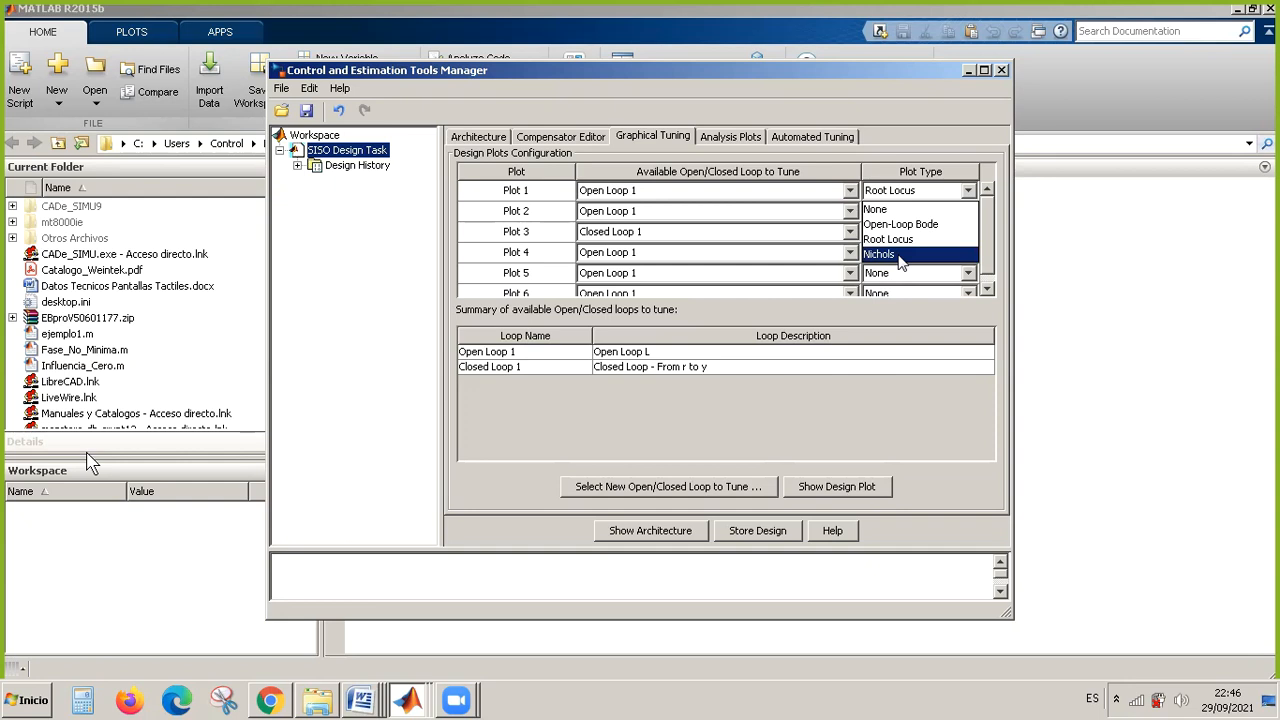
click(850, 191)
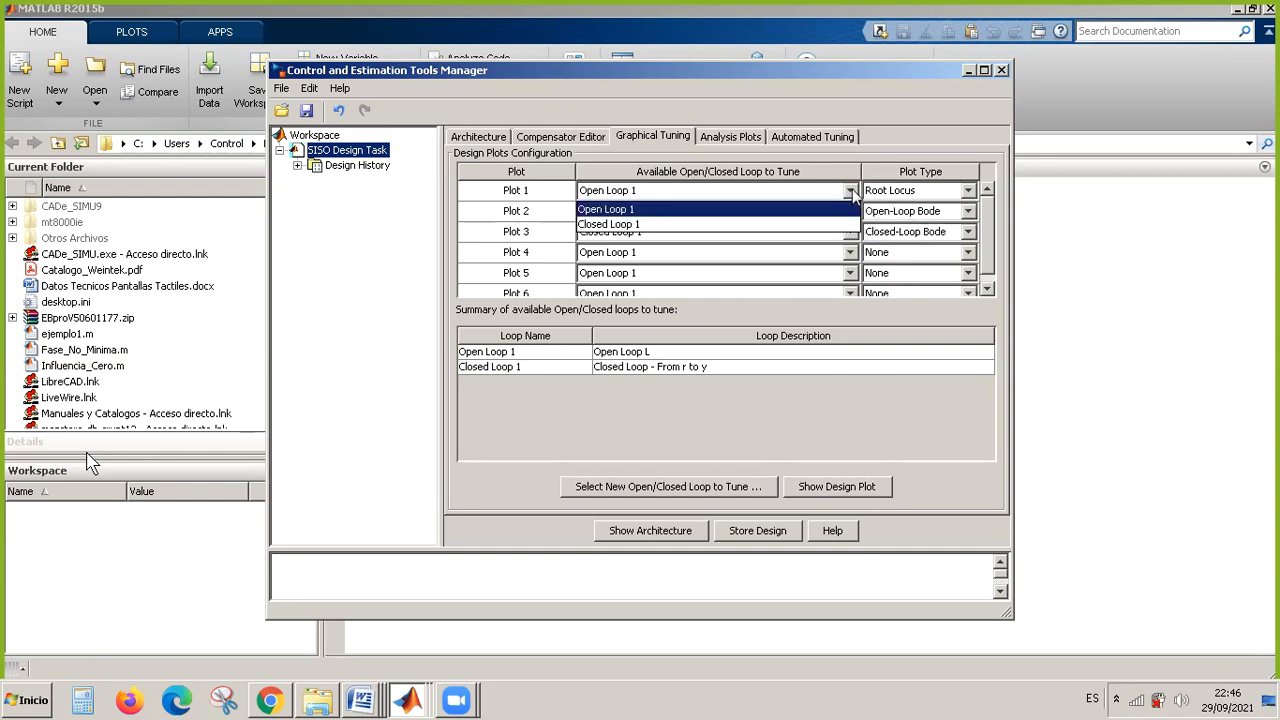
click(715, 225)
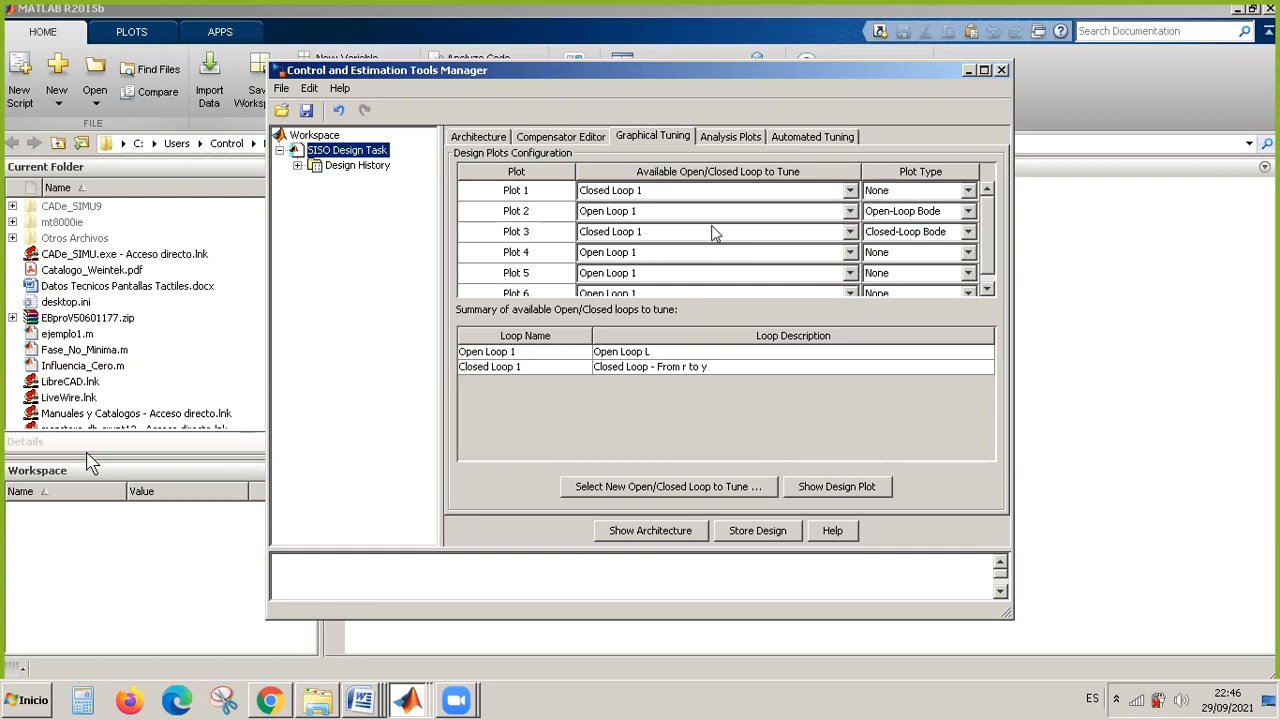
click(969, 191)
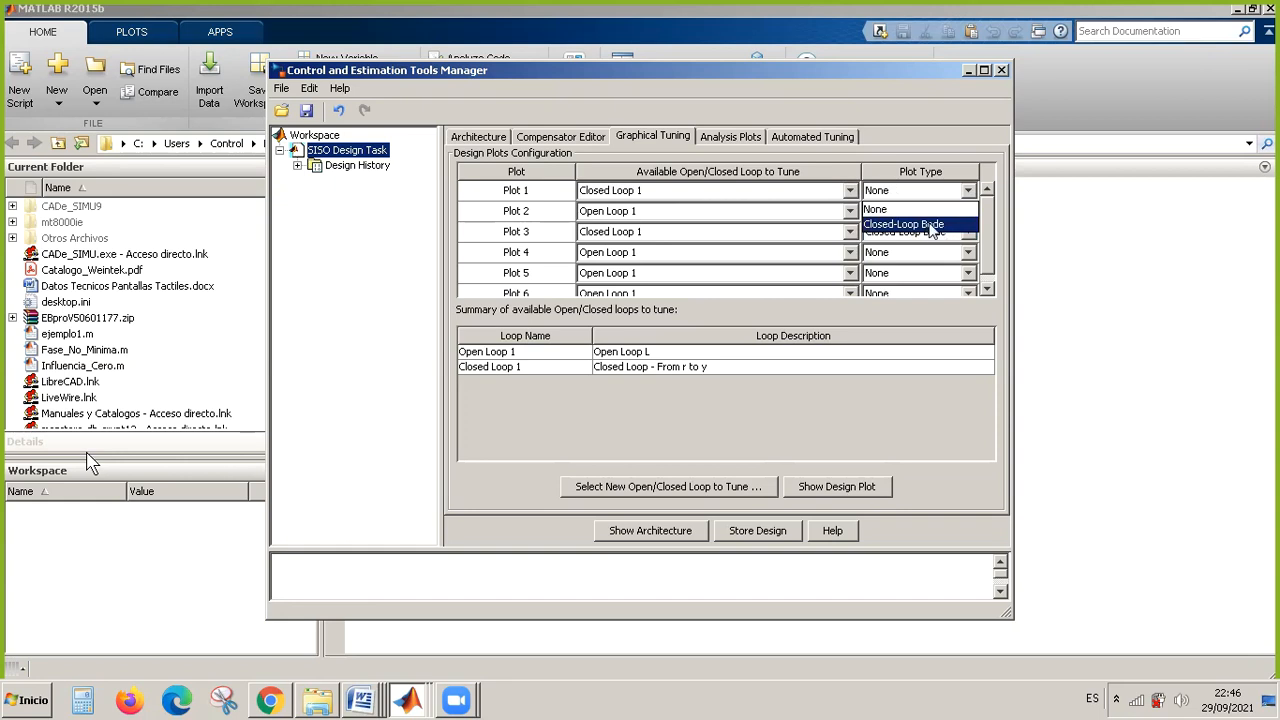
click(850, 191)
click(728, 210)
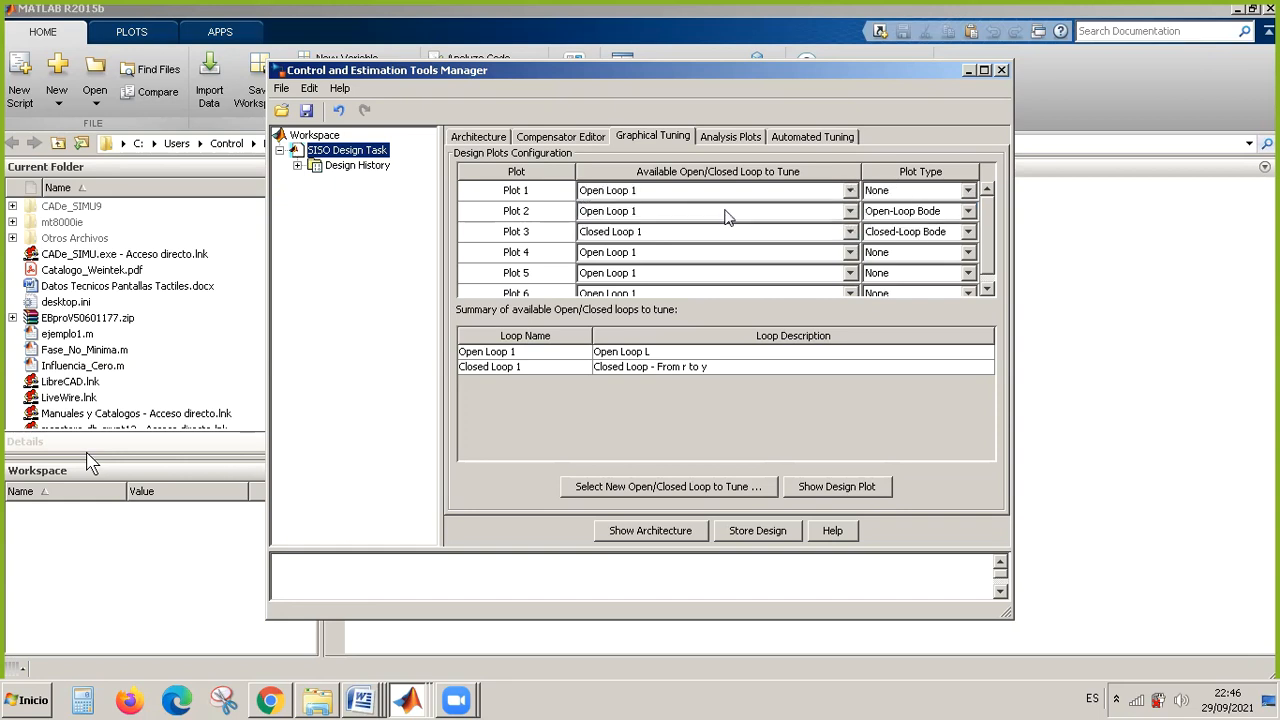
click(968, 191)
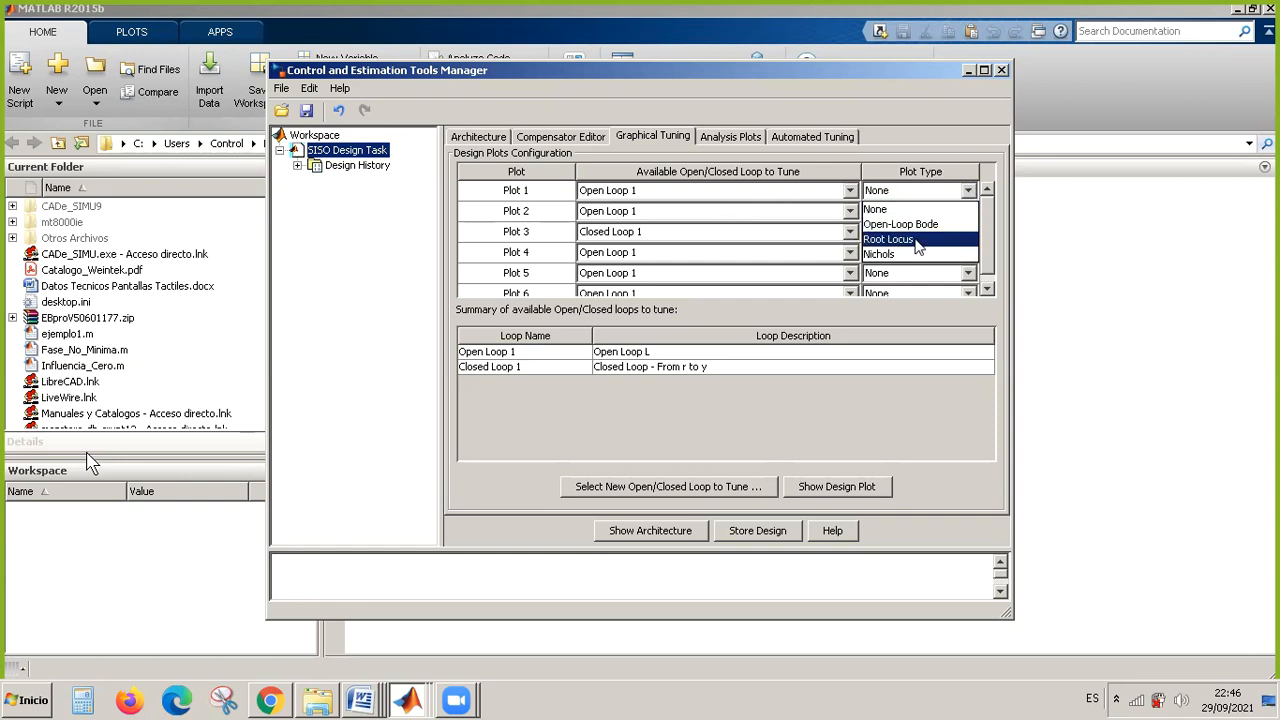
click(918, 246)
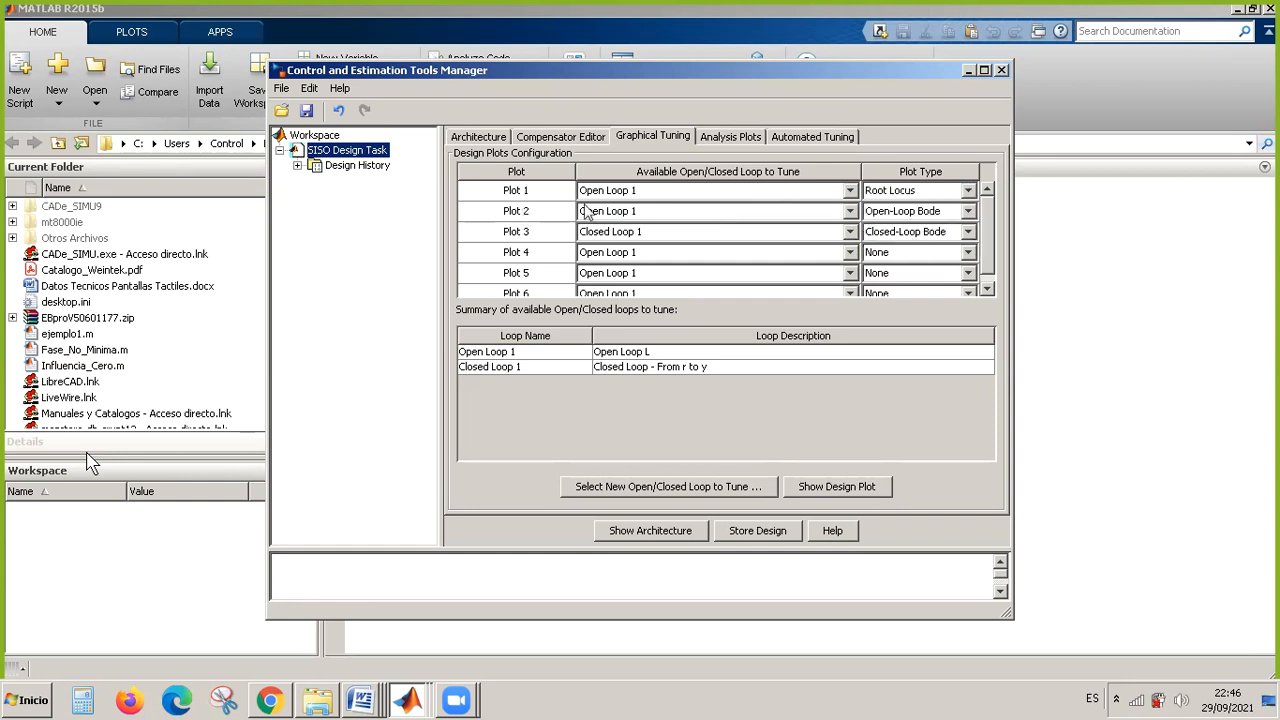
Set the plot type of design Plots 2 and 3 to None.
click(971, 211)
click(930, 229)
click(968, 232)
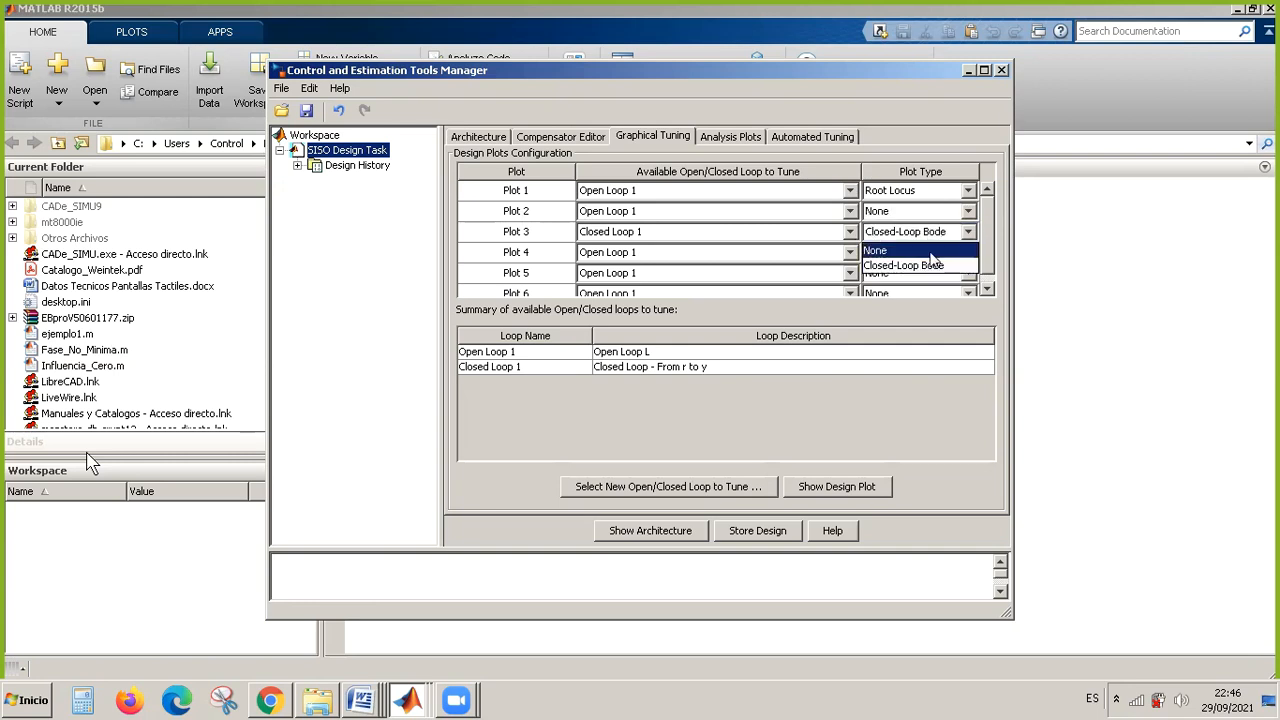
click(931, 252)
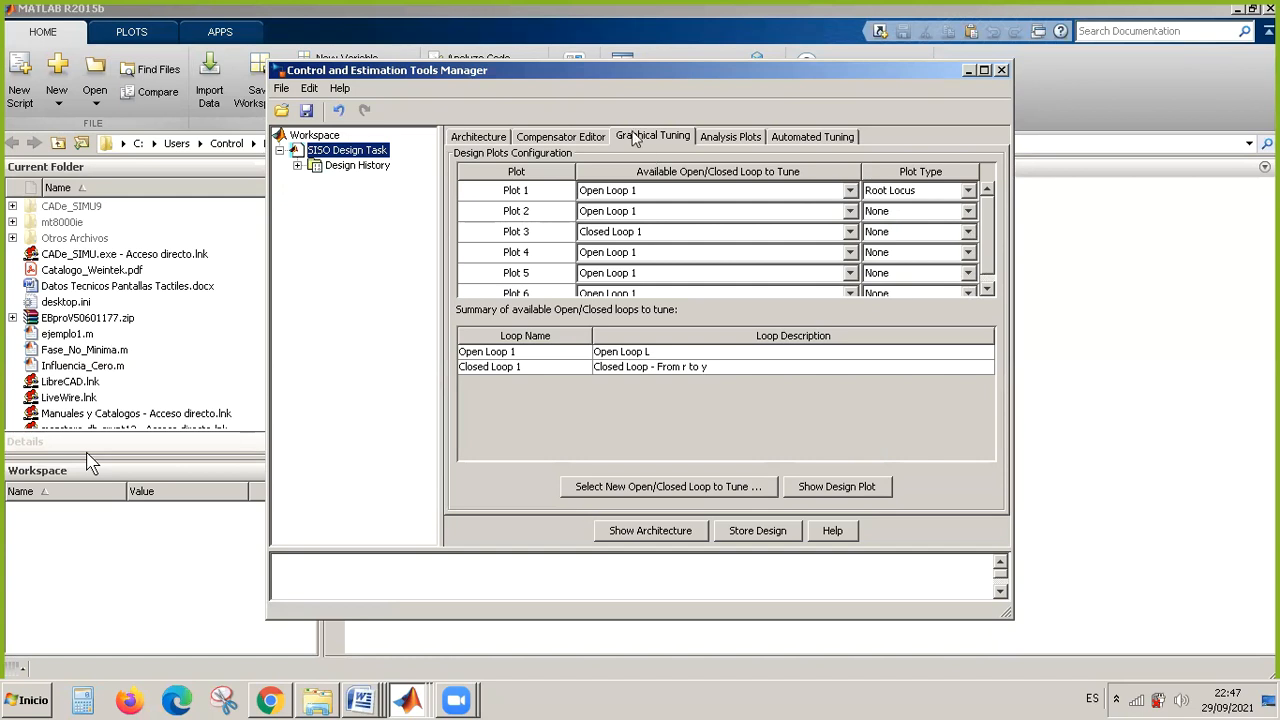
Set analysis Plot 1 to a Step plot and include the Closed Loop r to y response in it.
click(730, 140)
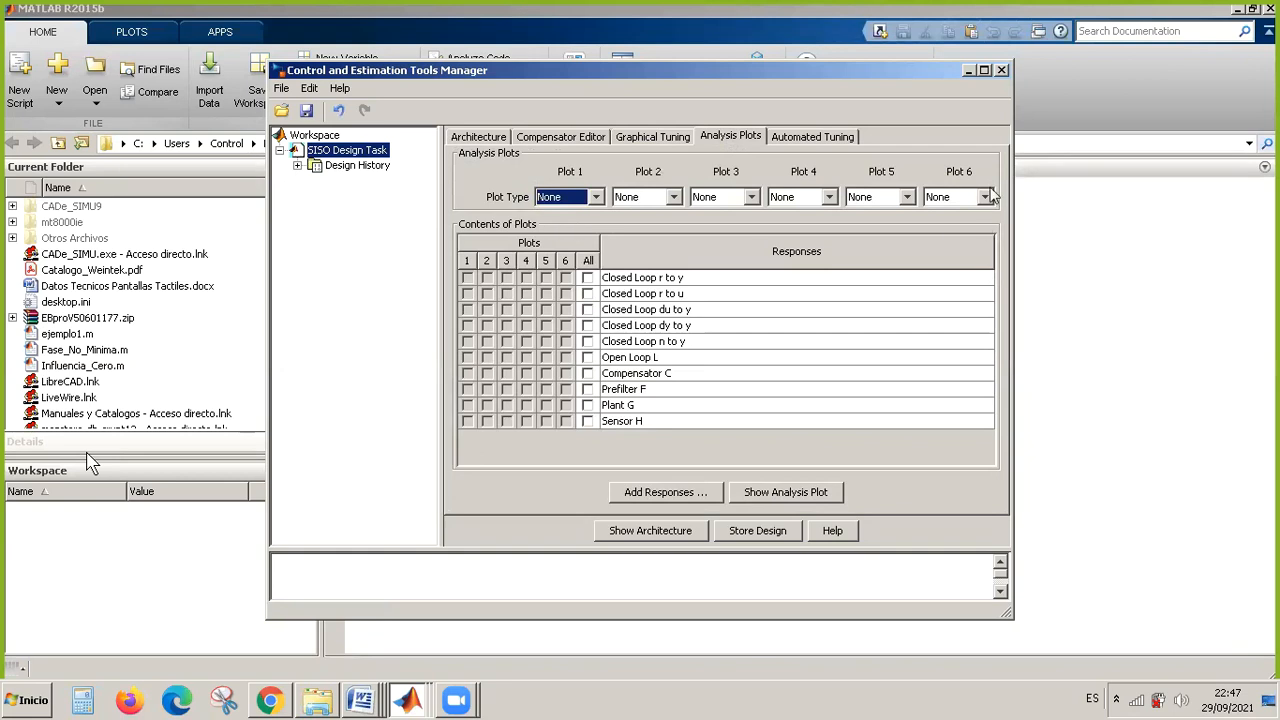
click(596, 197)
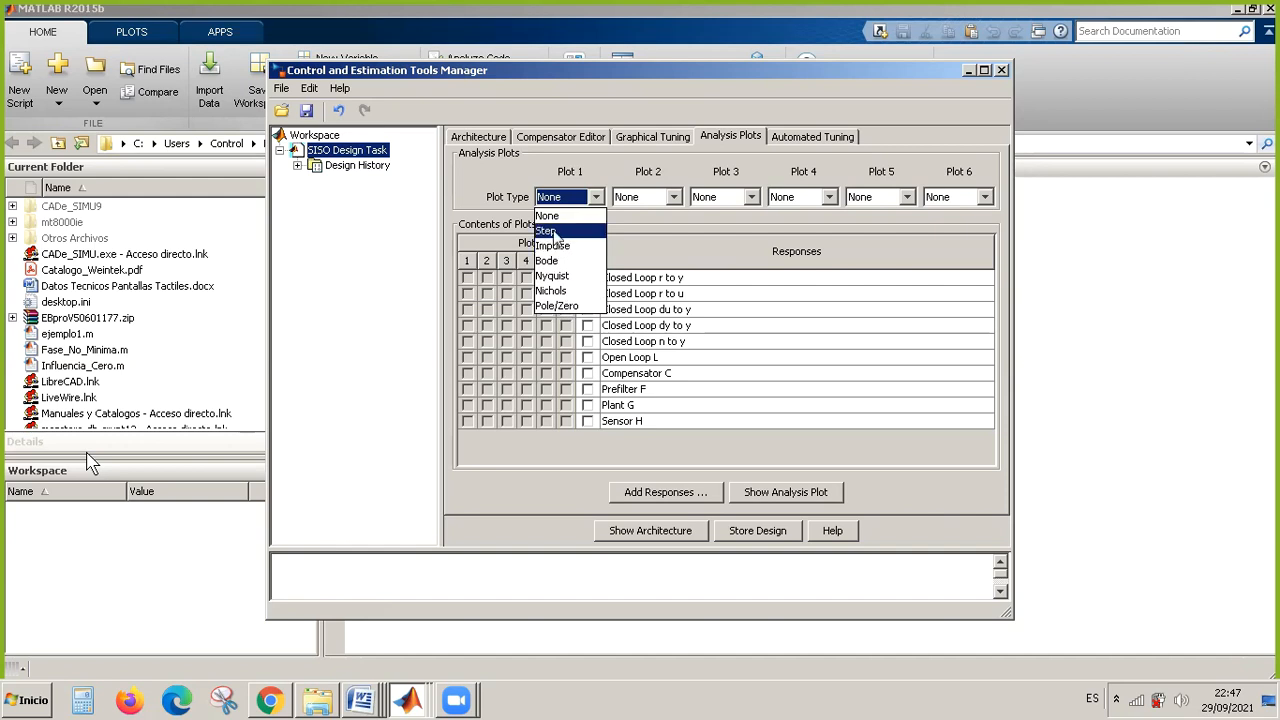
key(Return)
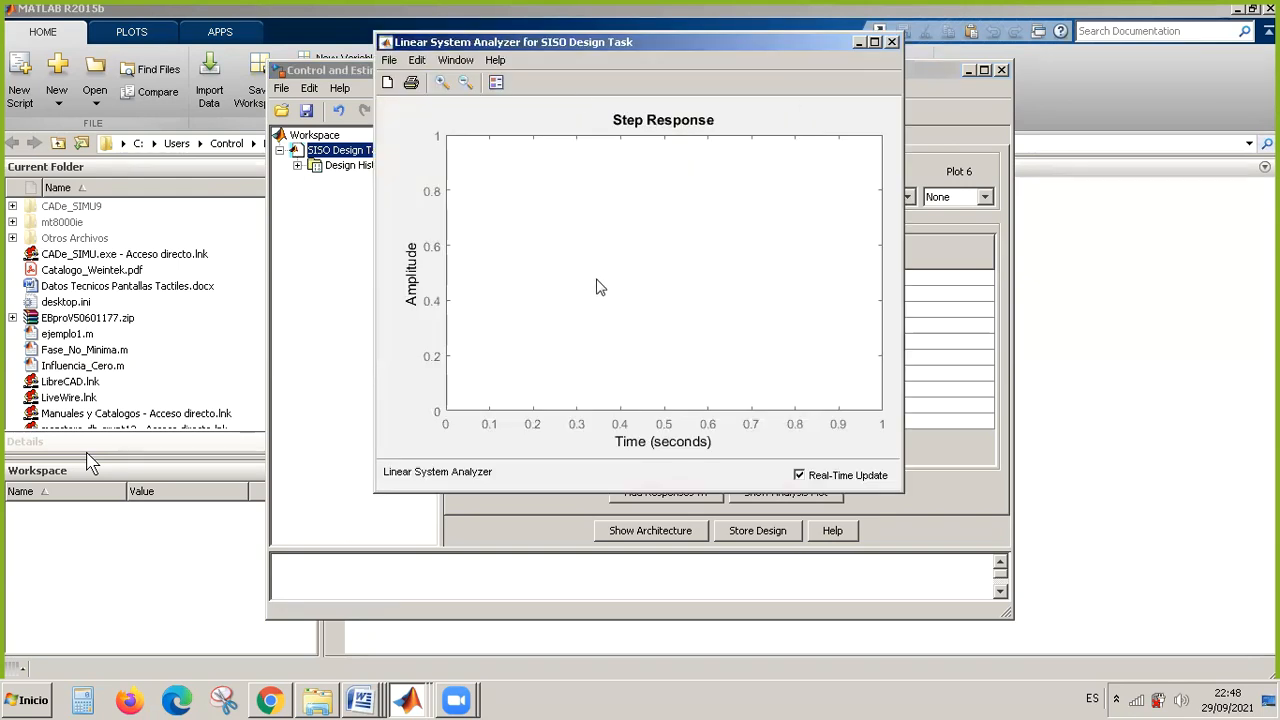
click(859, 42)
click(467, 278)
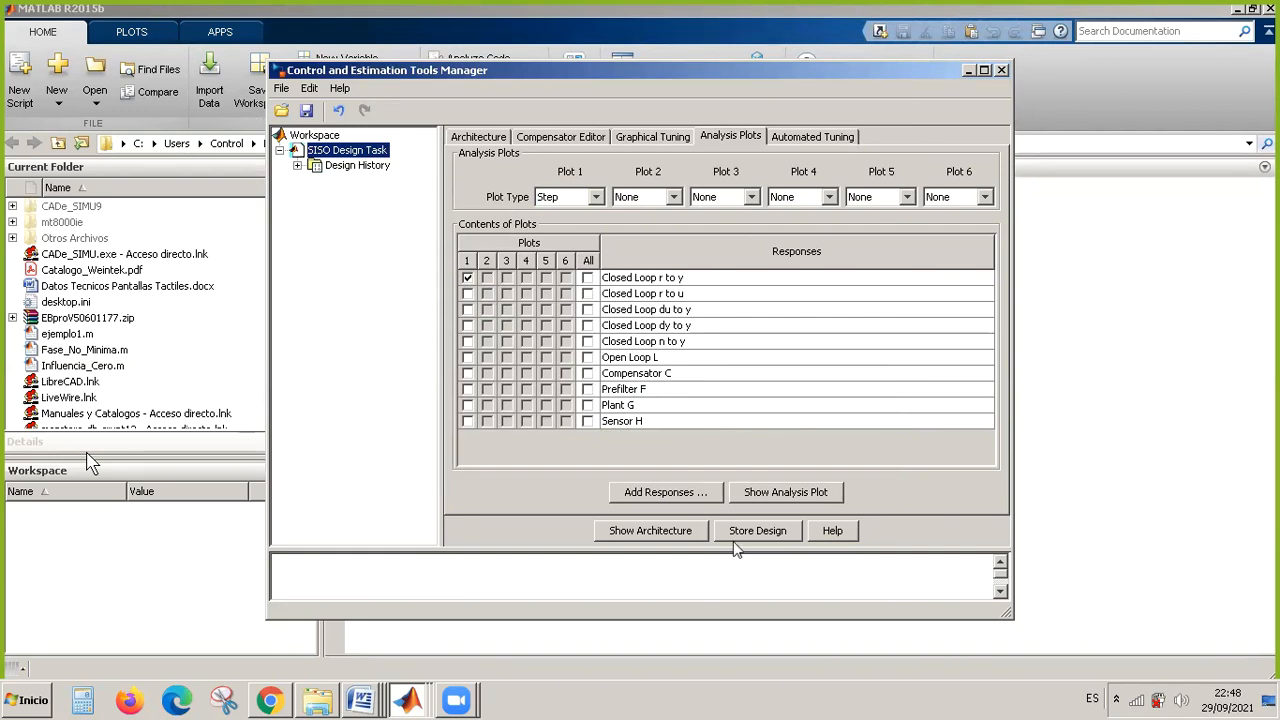
View the step response in the Linear System Analyzer, toggle Real-Time Update off and on, and minimize the window.
click(414, 699)
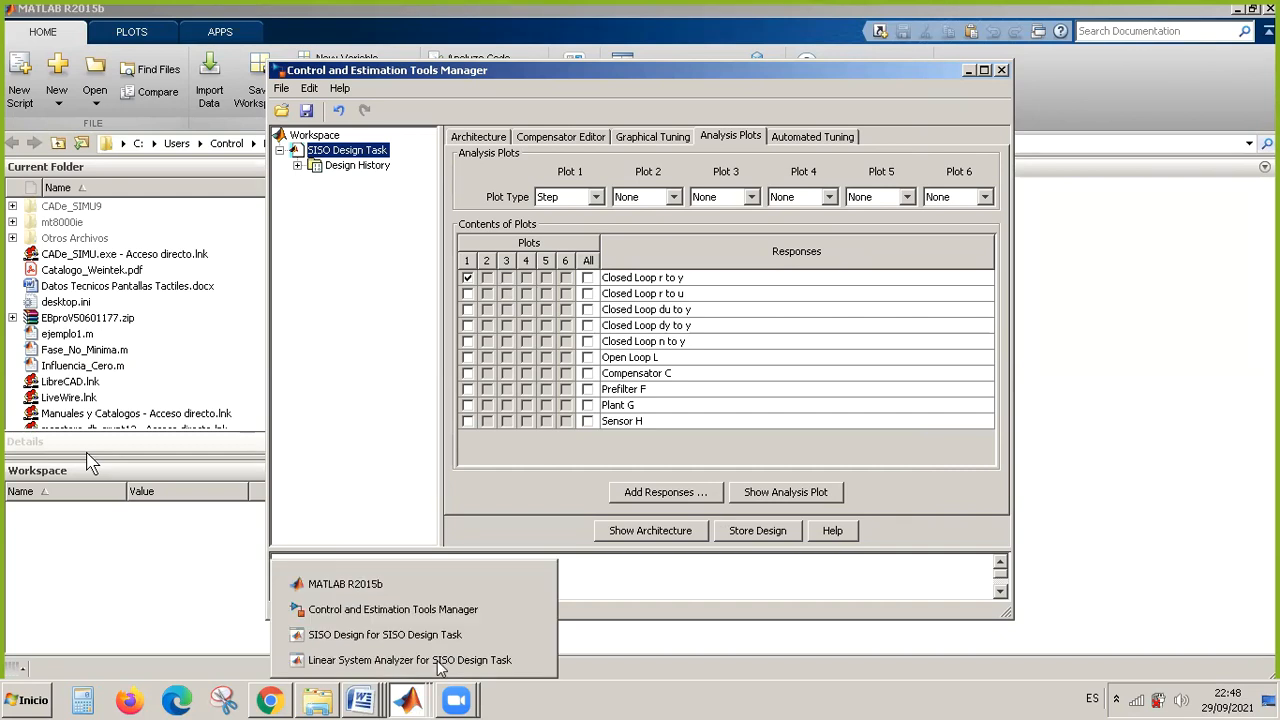
click(410, 660)
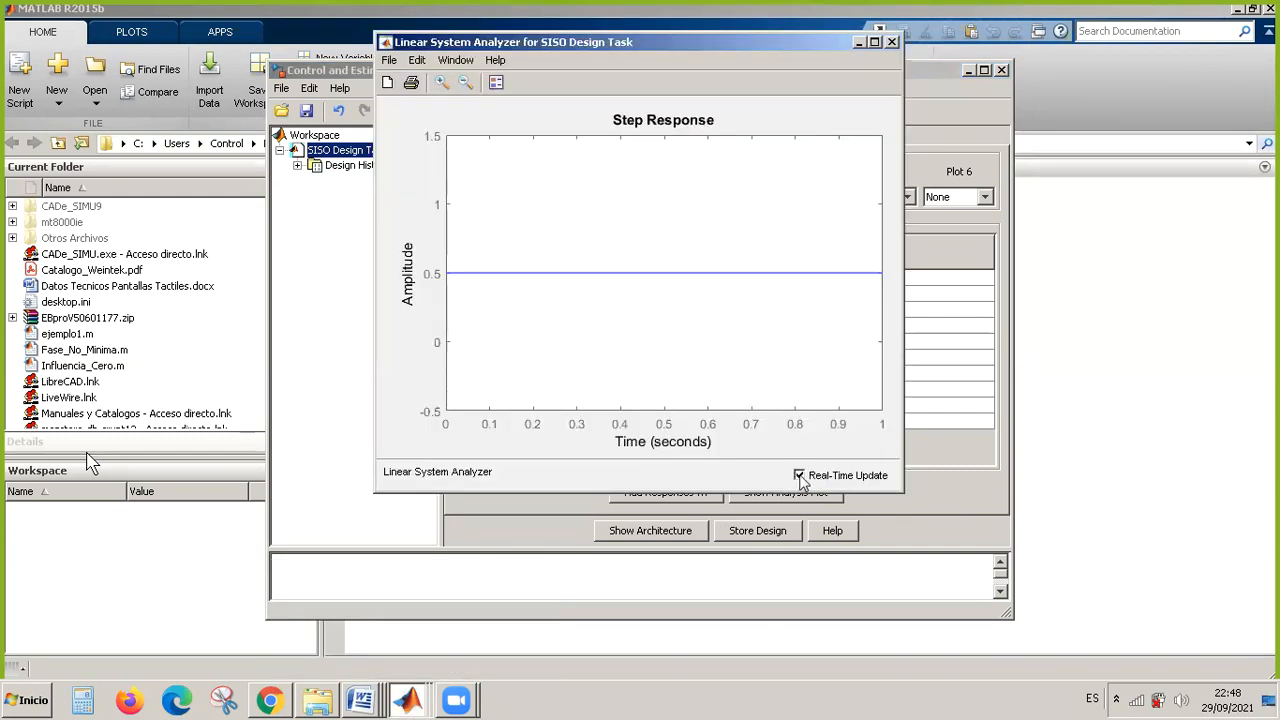
click(799, 476)
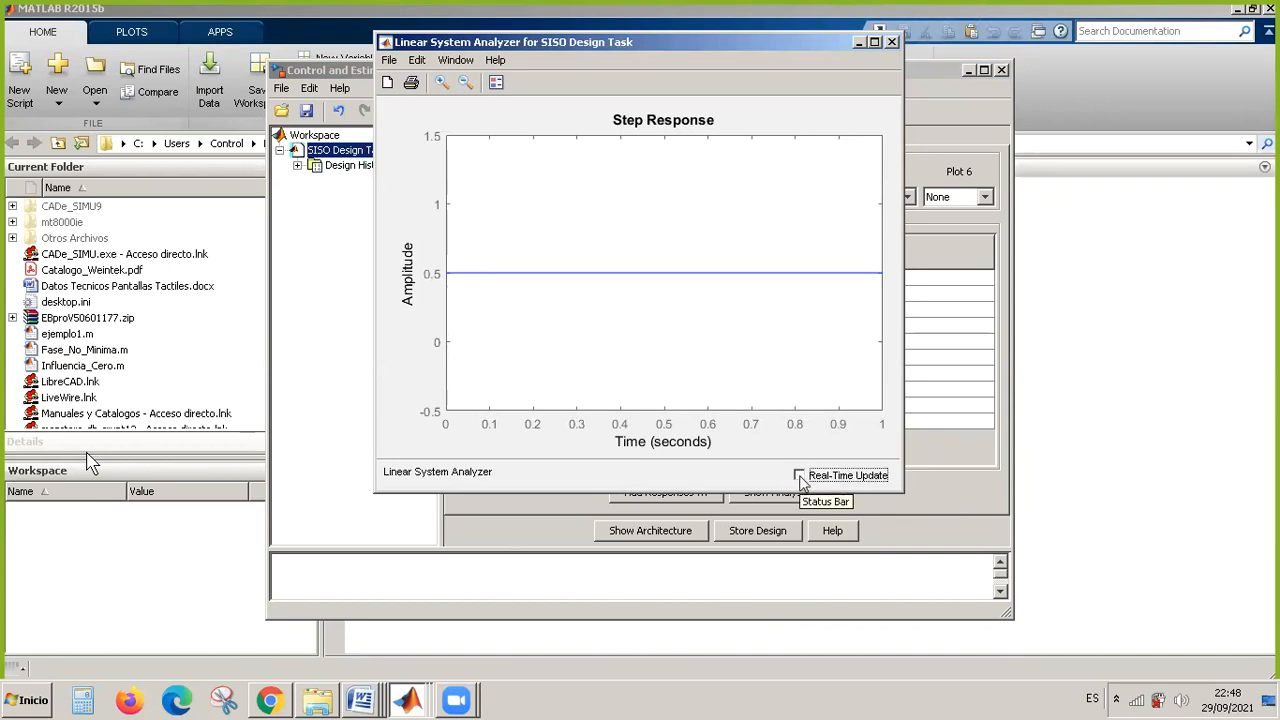
click(800, 476)
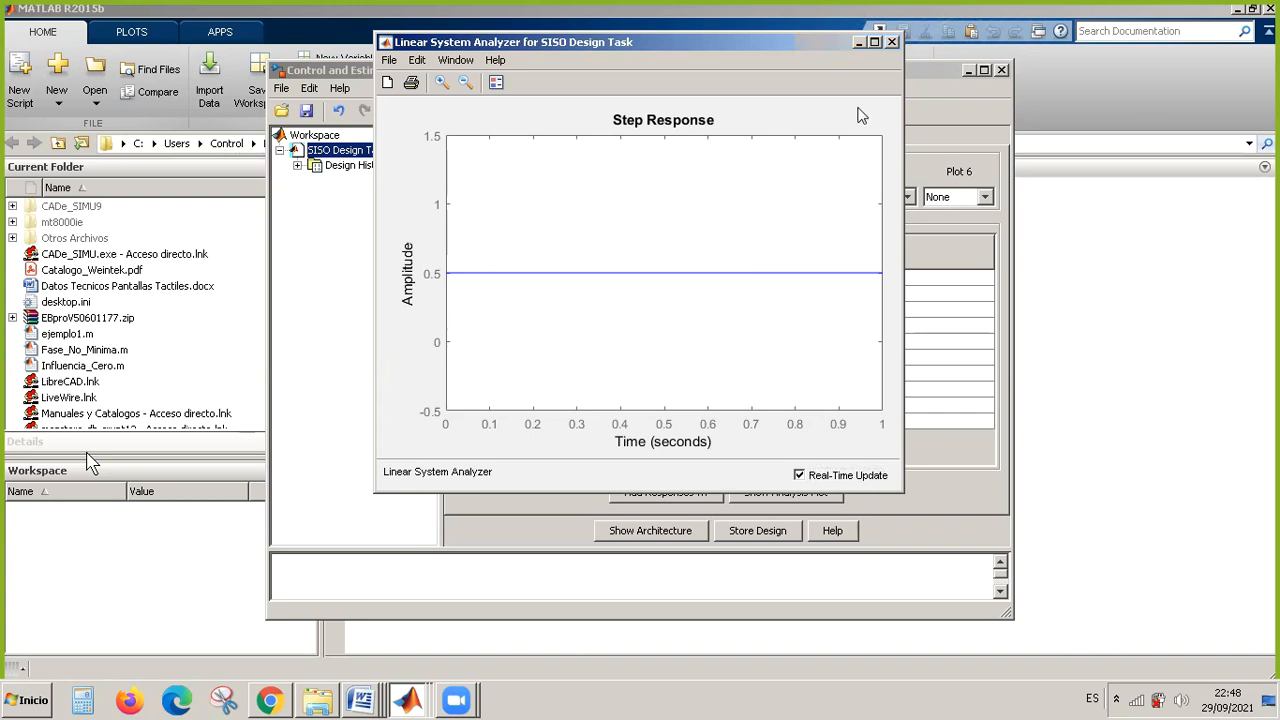
click(859, 41)
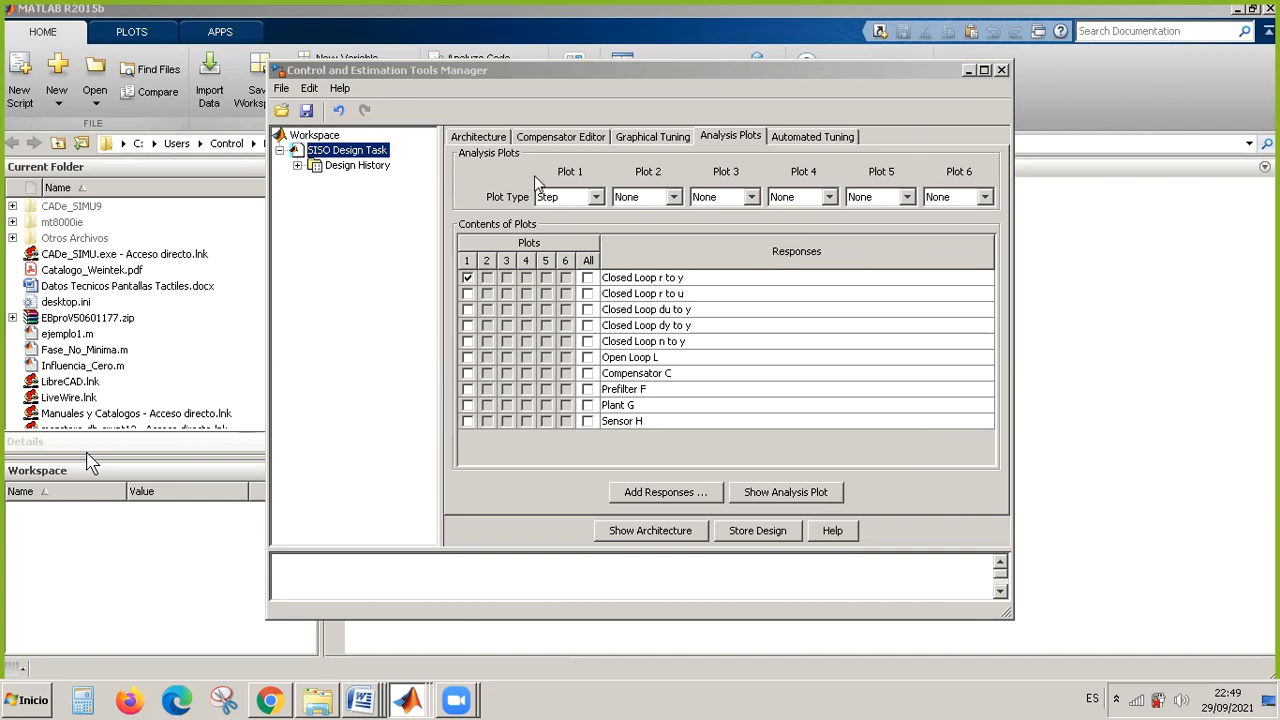
Return to the architecture overview, bring up the step response plot again and minimize it.
click(487, 140)
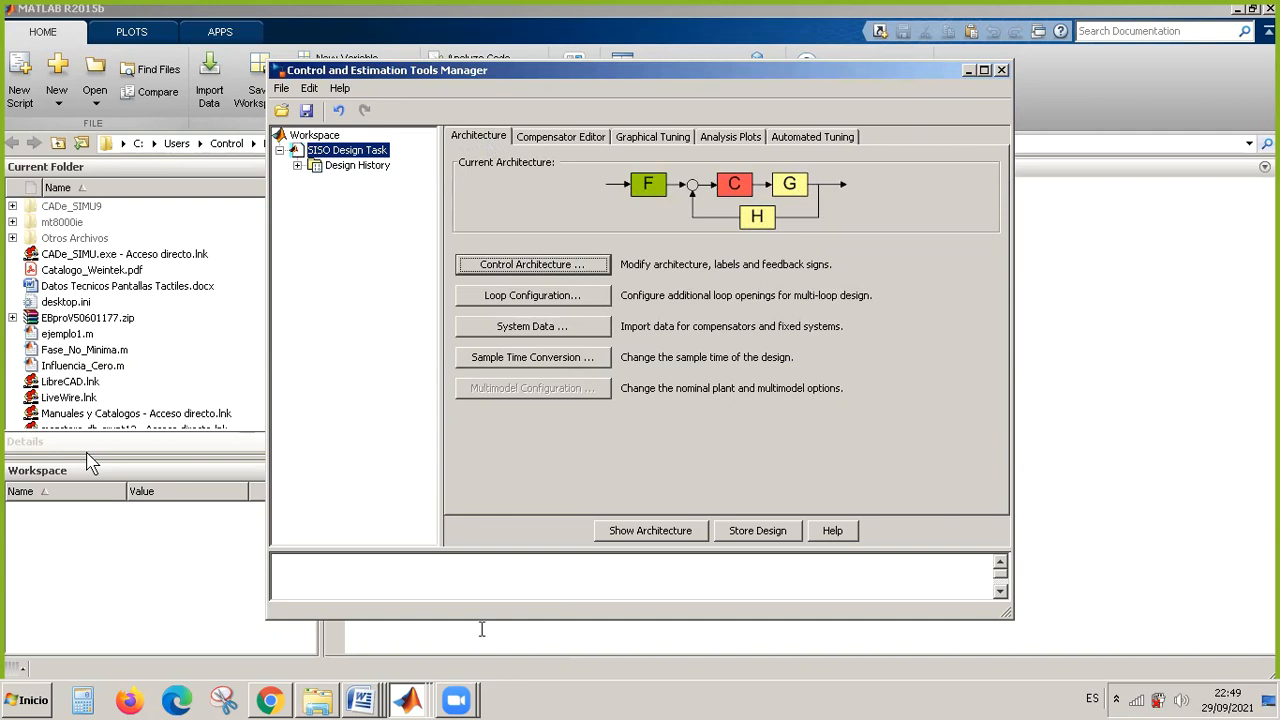
mouse_move(418, 700)
click(436, 664)
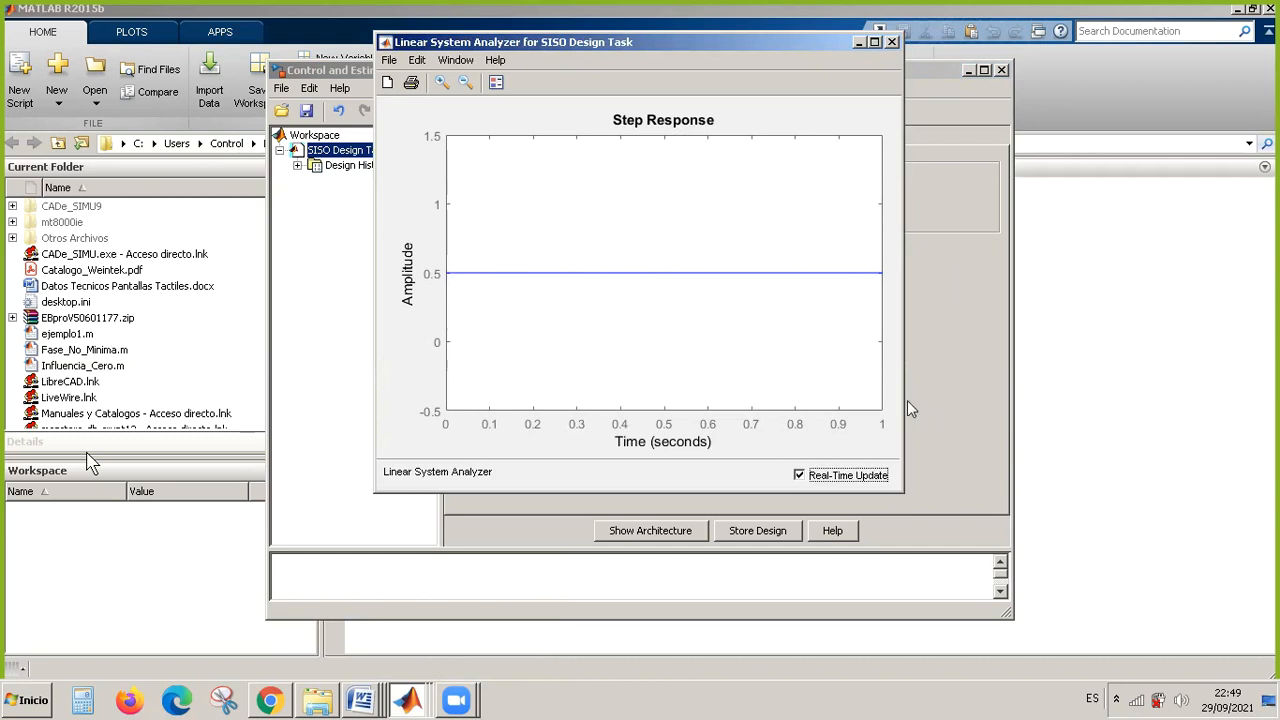
click(858, 42)
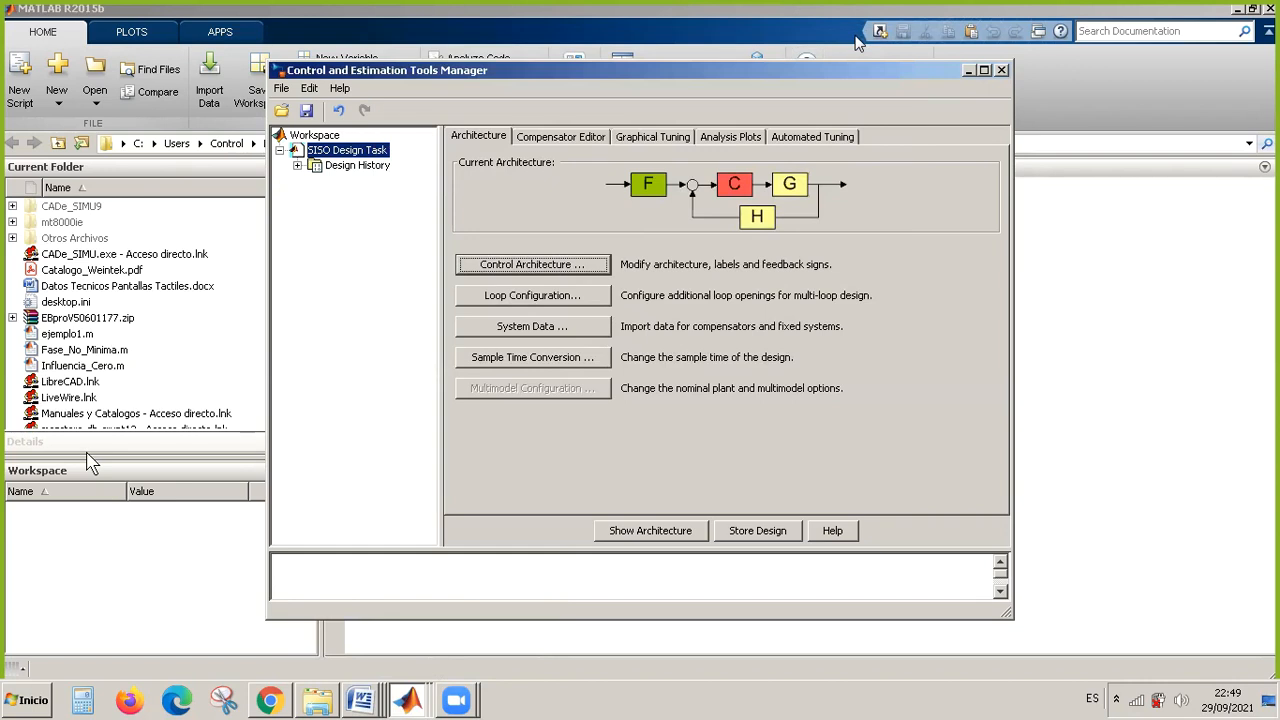
Minimize the Control and Estimation Tools Manager and switch to the Word document Apuntes para TP7 - LGR.docx.
click(968, 70)
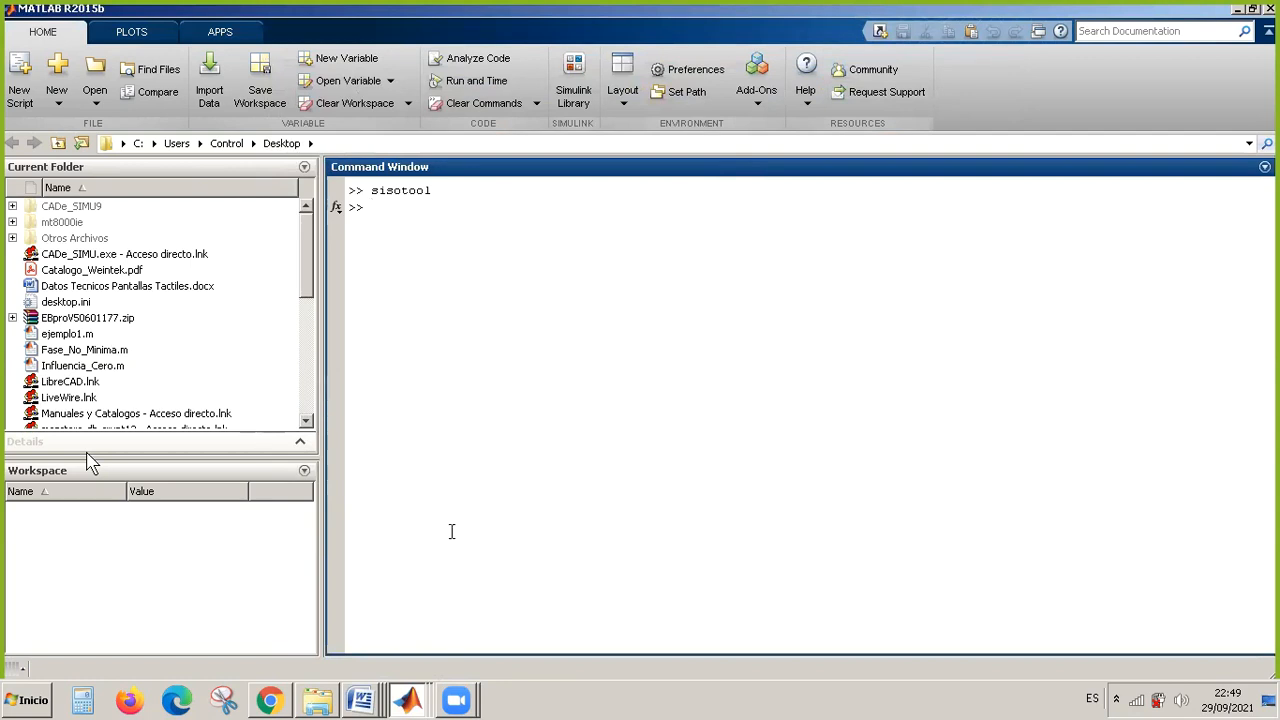
click(363, 701)
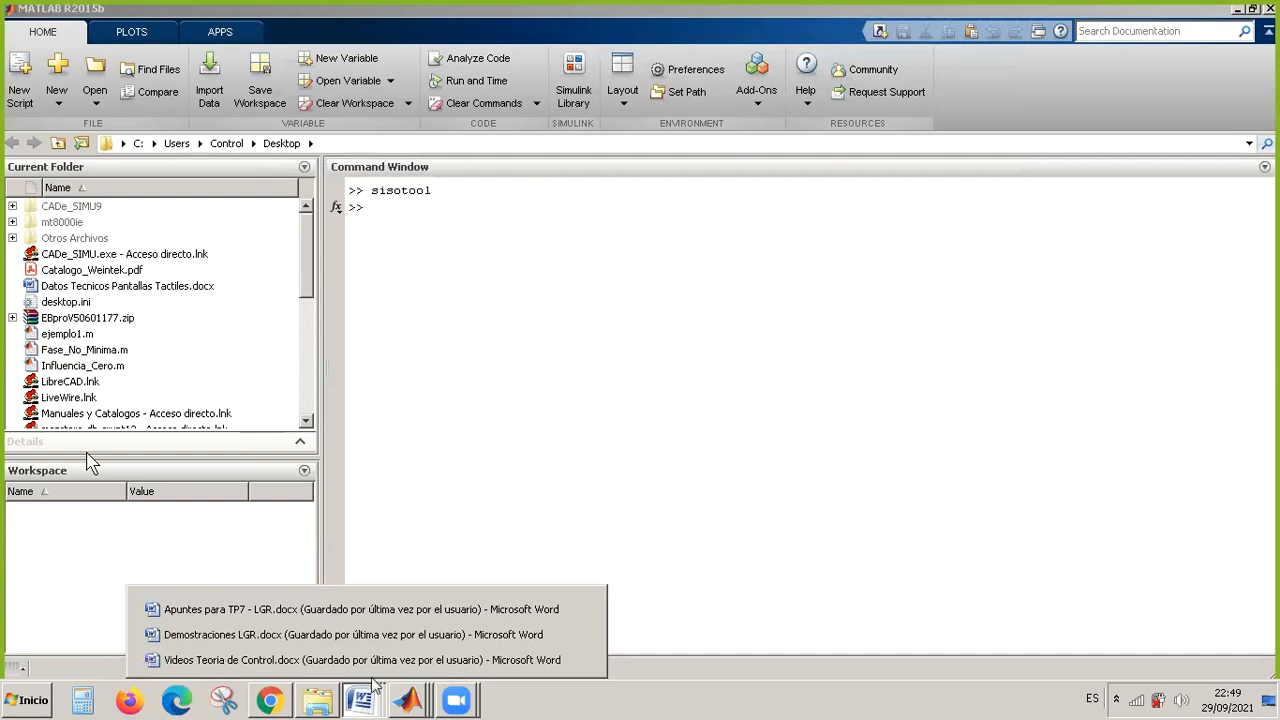
click(428, 614)
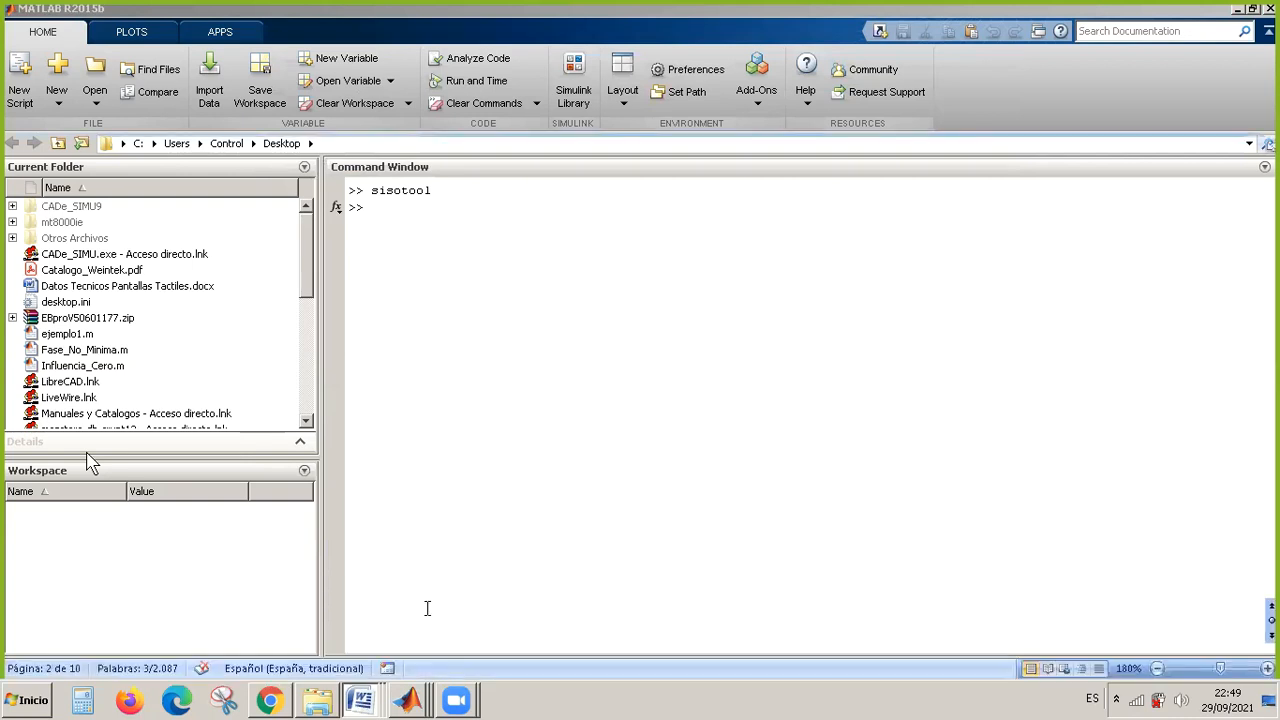
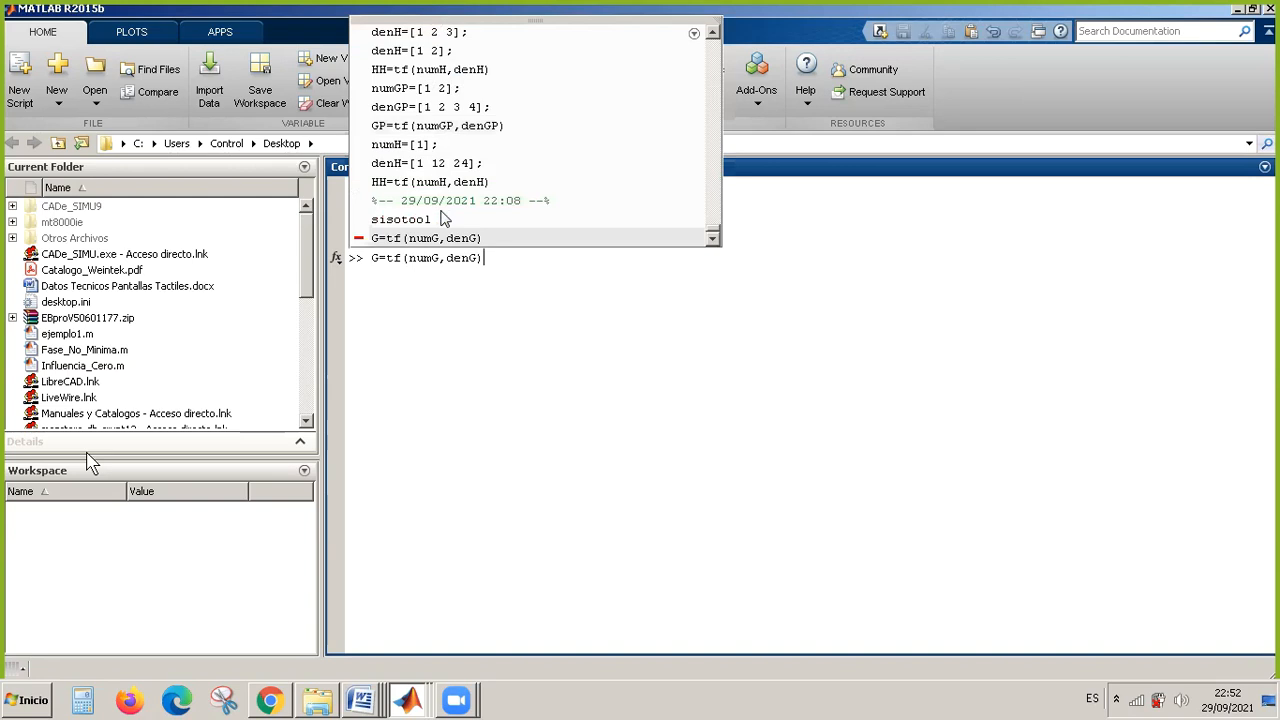
Define the numerator vector numG=[1 1 0] by reusing the earlier numGP command.
key(Up)
key(Up)
key(Up)
key(Up)
key(Up)
key(Up)
key(Up)
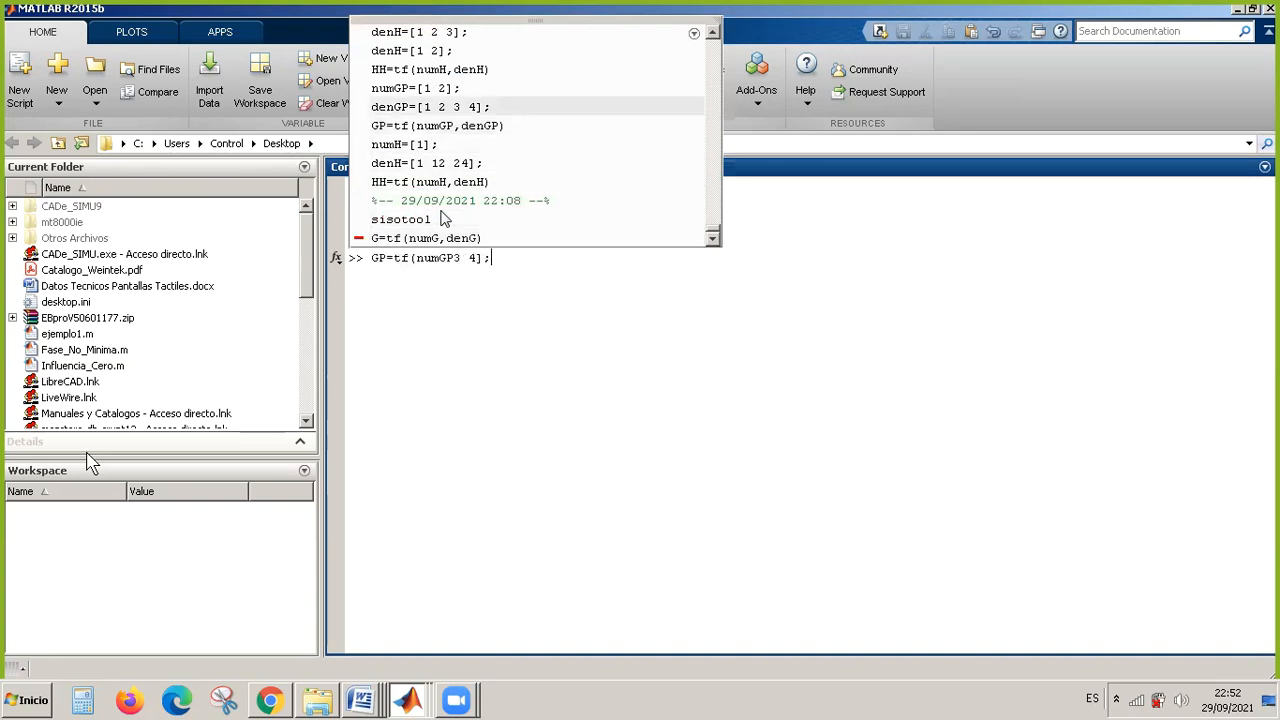
key(Left)
key(Left)
key(Left)
key(Left)
key(Left)
key(Left)
key(Left)
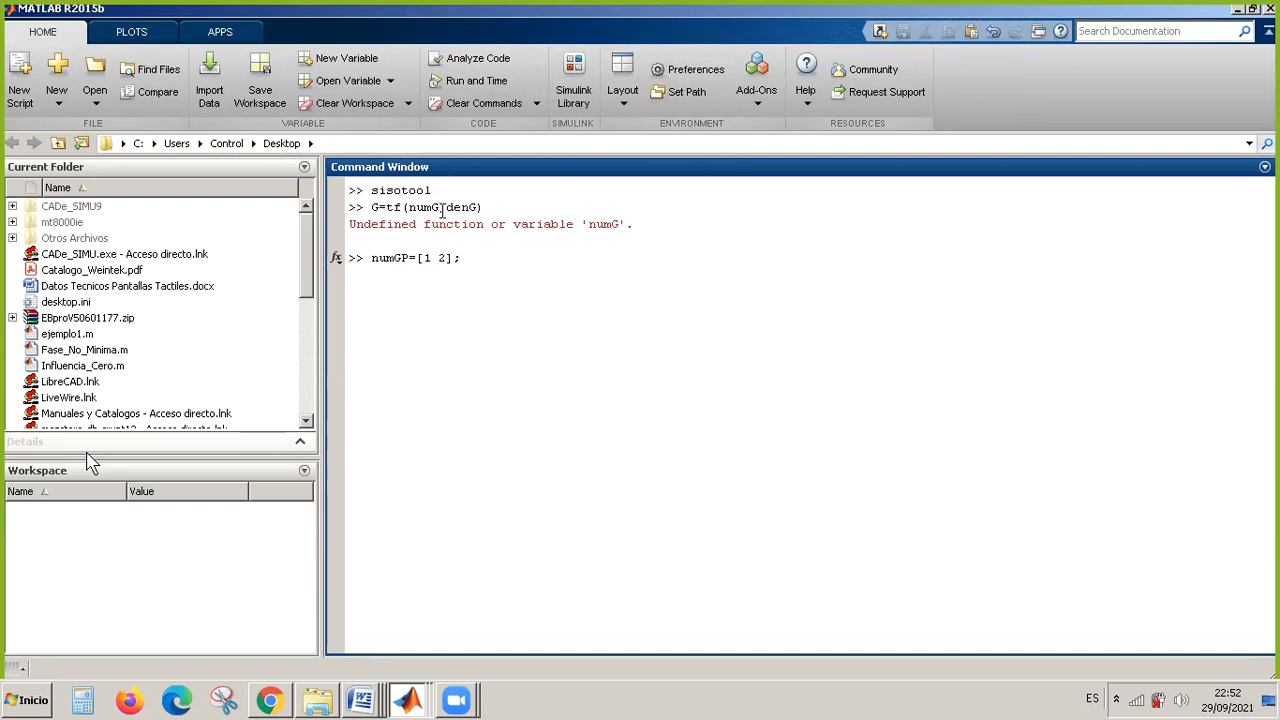
key(BackSpace)
key(Right)
key(Right)
key(Right)
key(Right)
key(BackSpace)
text(1 0)
key(Right)
key(Right)
key(BackSpace)
key(Return)
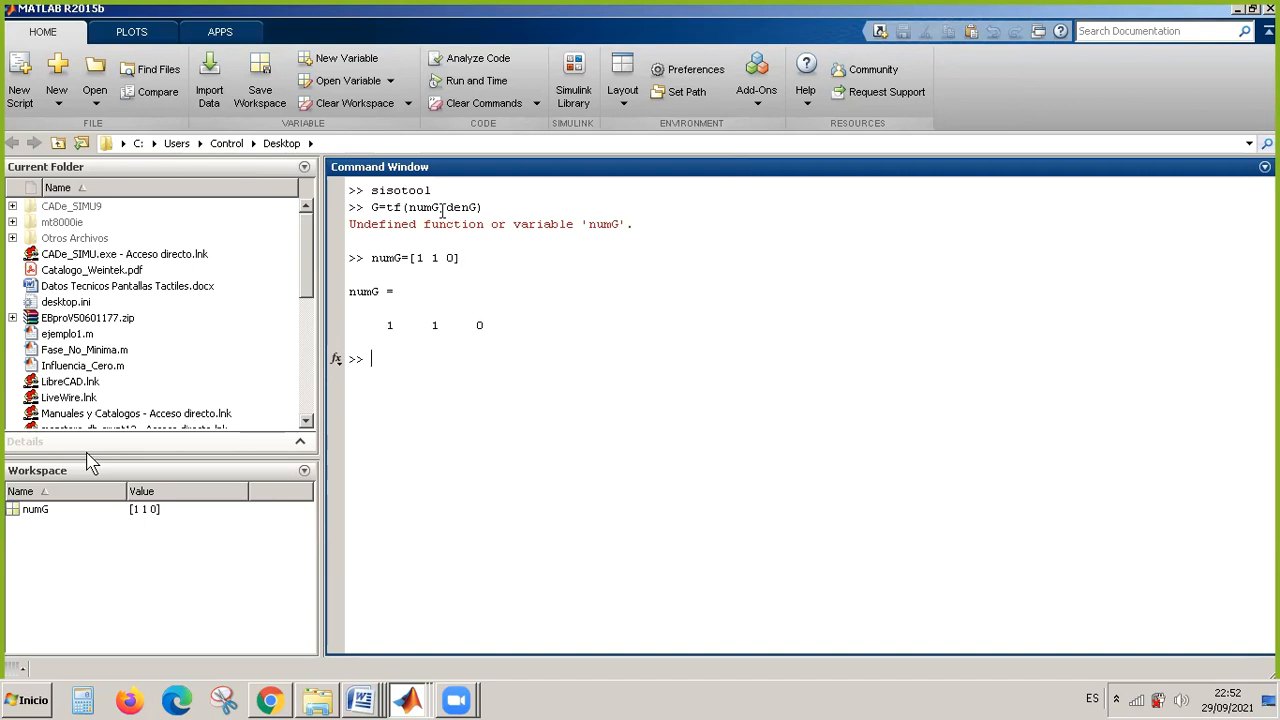
Define the denominator vector denGP=[1] by shortening the earlier denGP command.
key(Up)
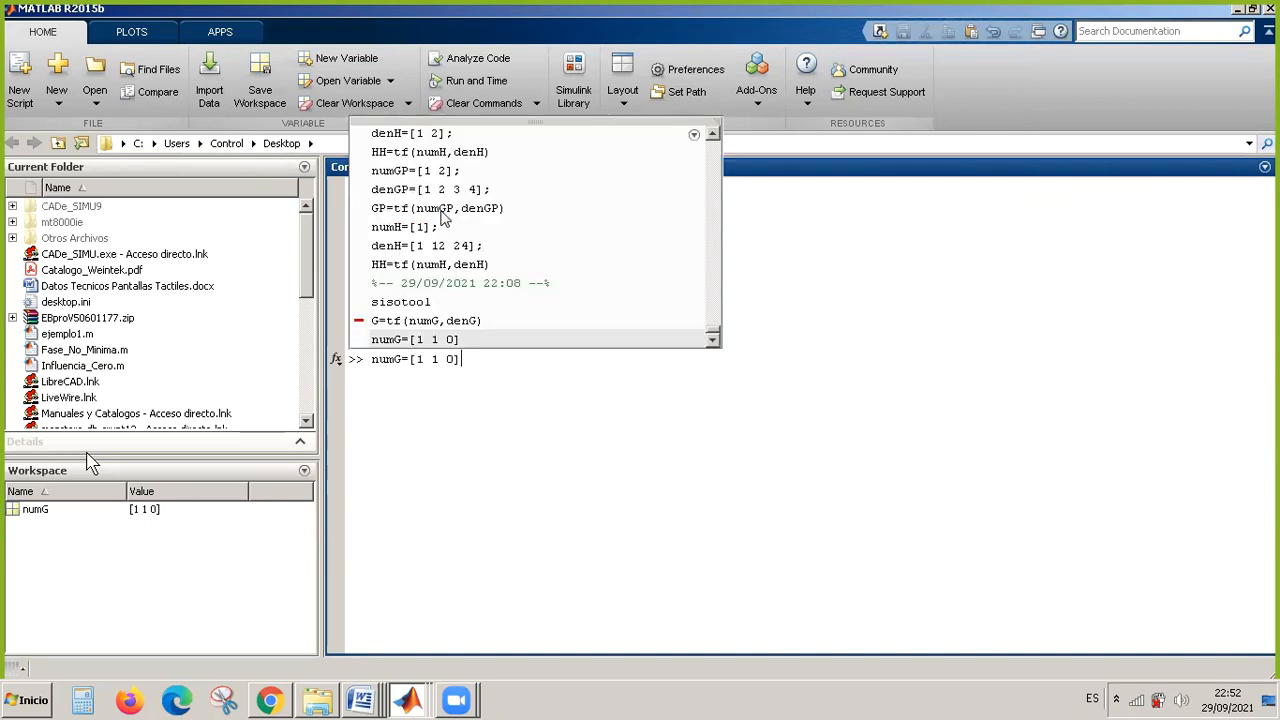
key(Up)
key(Up)
key(Up)
key(Up)
key(Up)
key(Up)
key(Up)
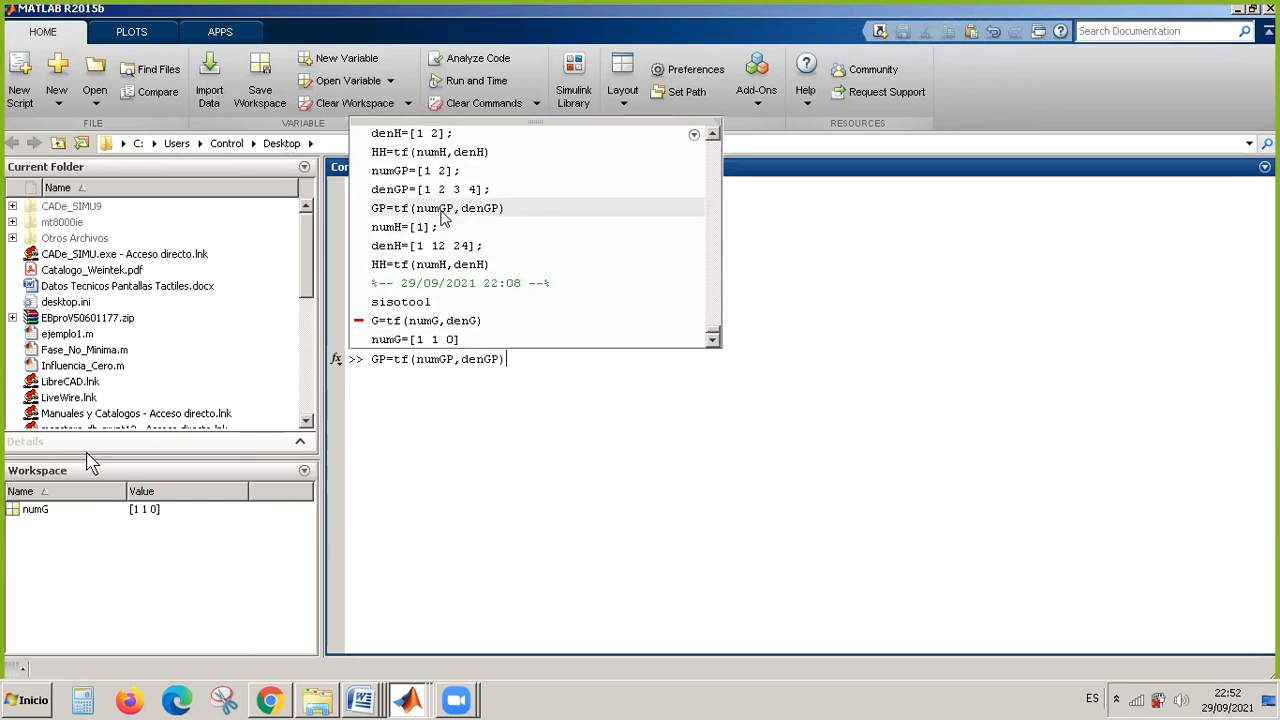
key(Left)
key(Left)
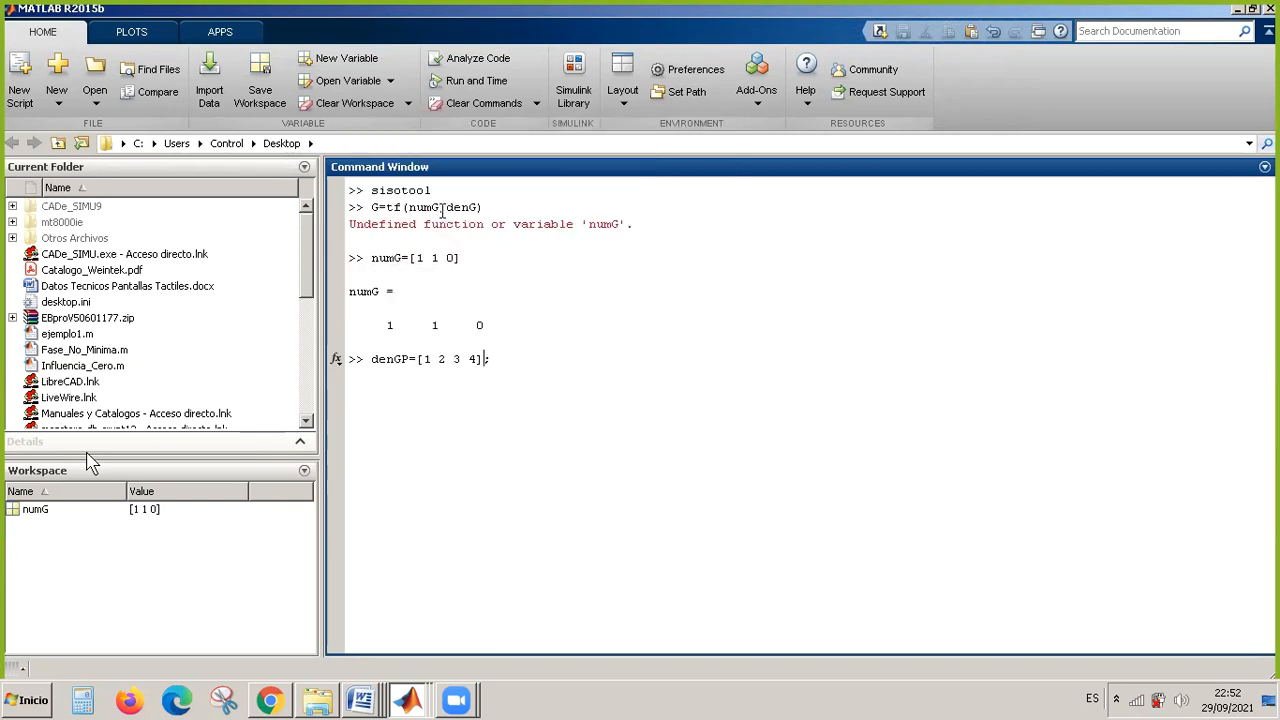
key(BackSpace)
key(BackSpace)
key(BackSpace)
key(BackSpace)
key(BackSpace)
key(BackSpace)
key(Right)
key(Delete)
key(Return)
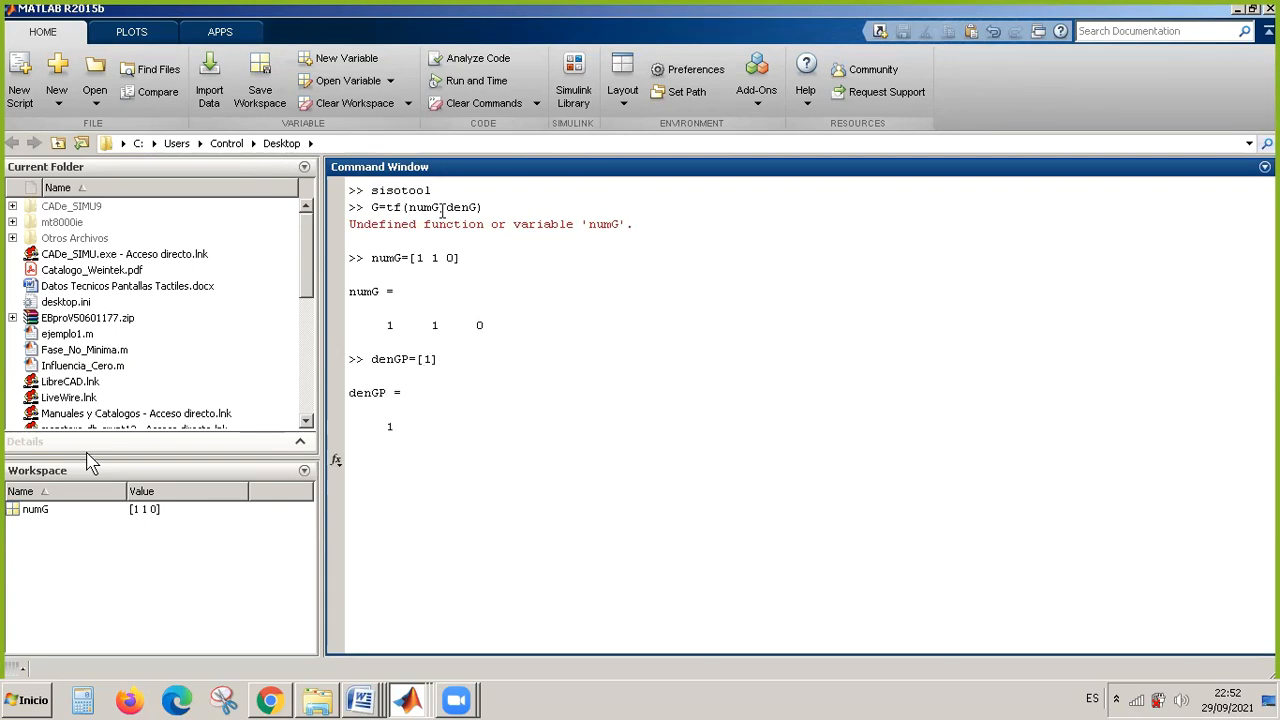
Try to create the transfer function GP=tf(numG,denG) from the earlier GP command.
key(Up)
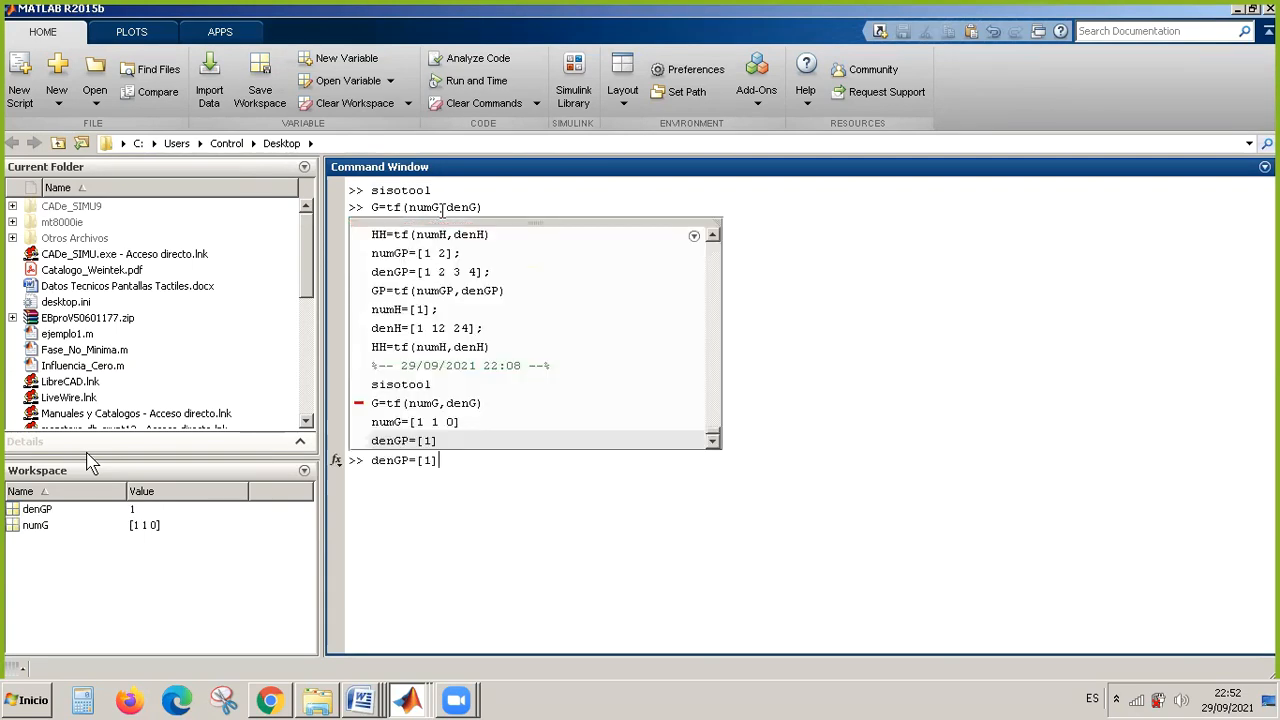
key(Up)
key(Up)
key(Up)
key(Up)
key(Up)
key(Up)
key(Up)
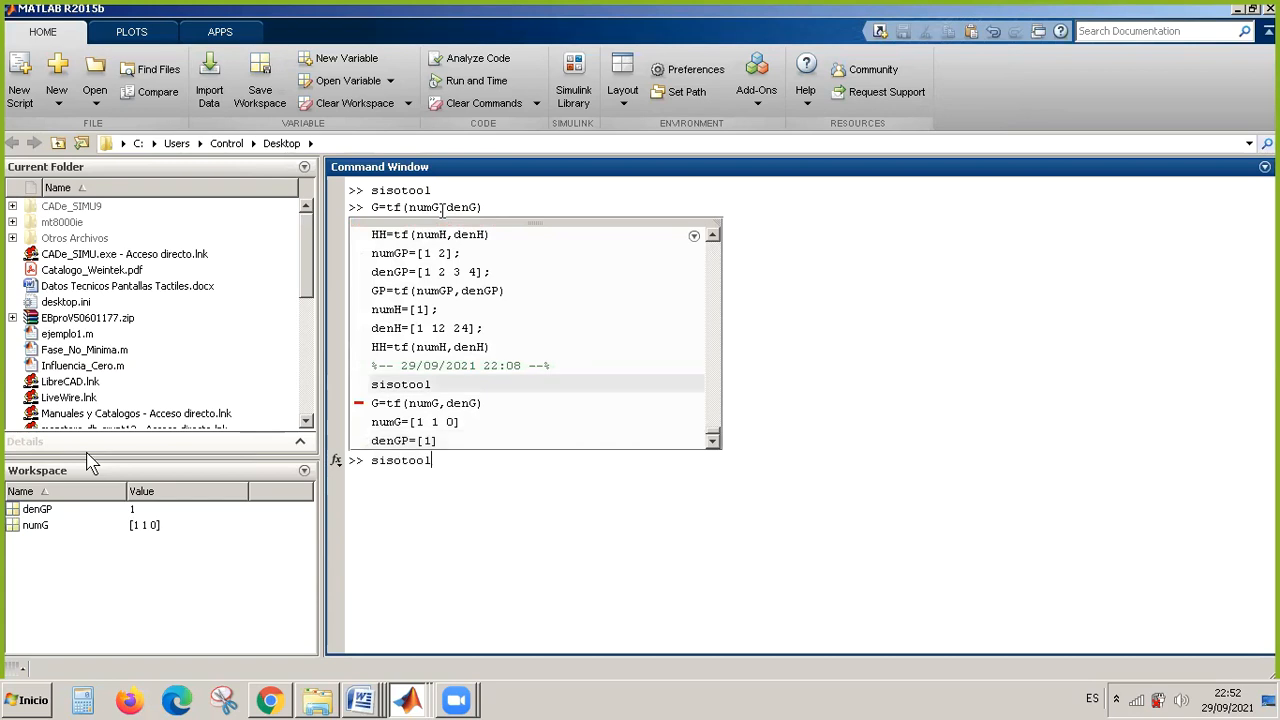
key(Left)
key(Left)
key(Left)
key(Left)
key(Left)
key(Left)
key(Left)
key(Left)
key(Left)
key(Left)
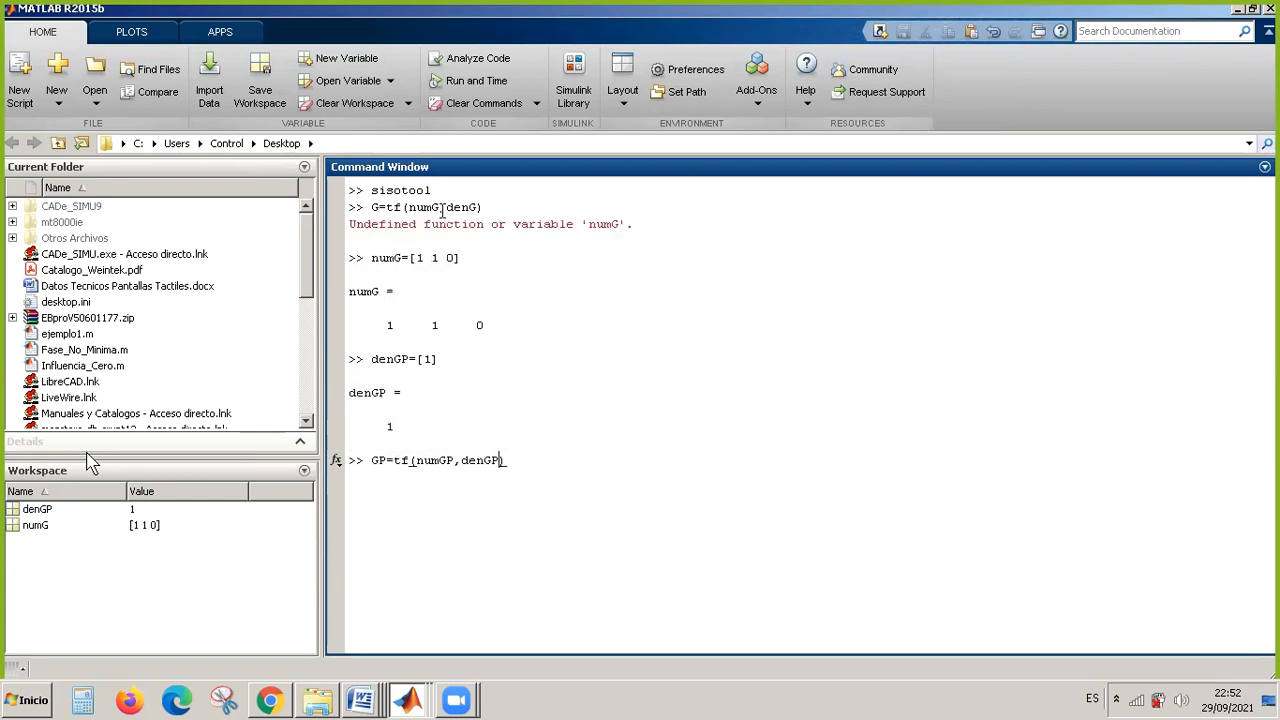
key(Left)
key(Left)
key(Left)
key(Left)
key(Left)
key(Left)
key(Right)
key(Right)
key(Right)
key(Right)
key(Right)
key(Right)
key(Right)
key(BackSpace)
key(Right)
key(Right)
key(Right)
key(Right)
key(Right)
key(Right)
key(BackSpace)
key(Right)
key(Return)
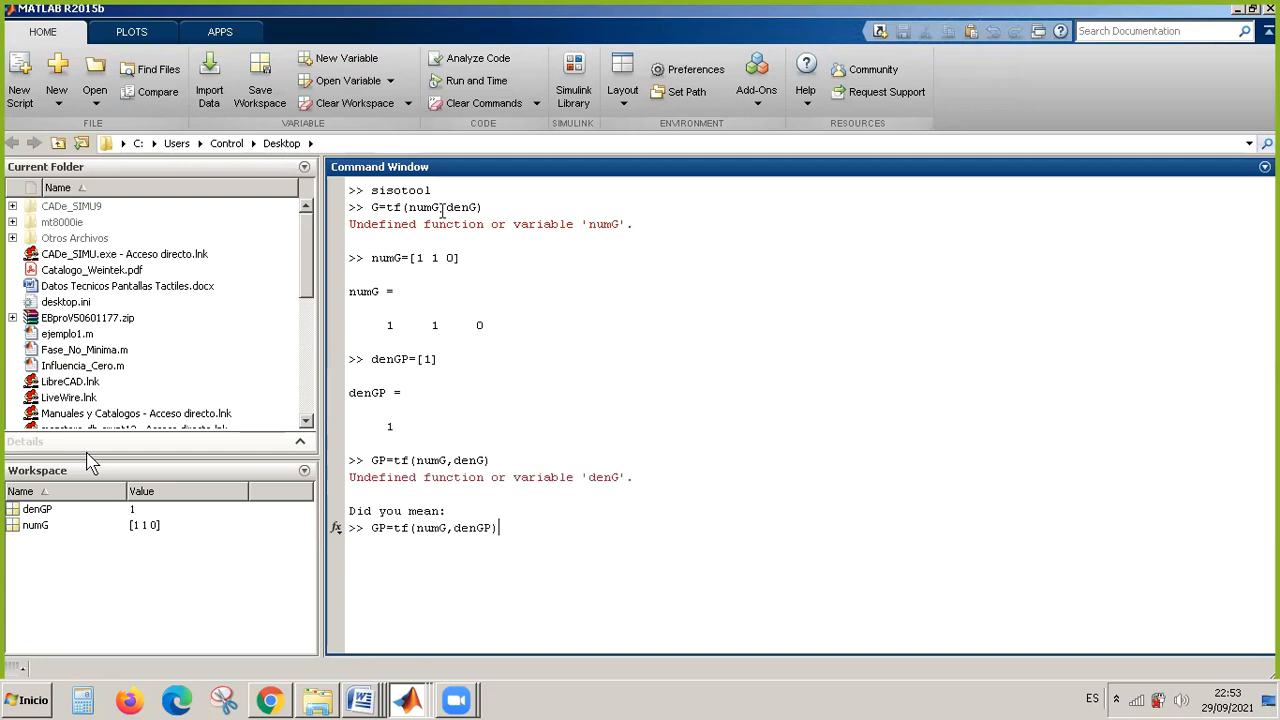
Define the denominator as denG=[1] by correcting the variable name in the denGP command.
key(Up)
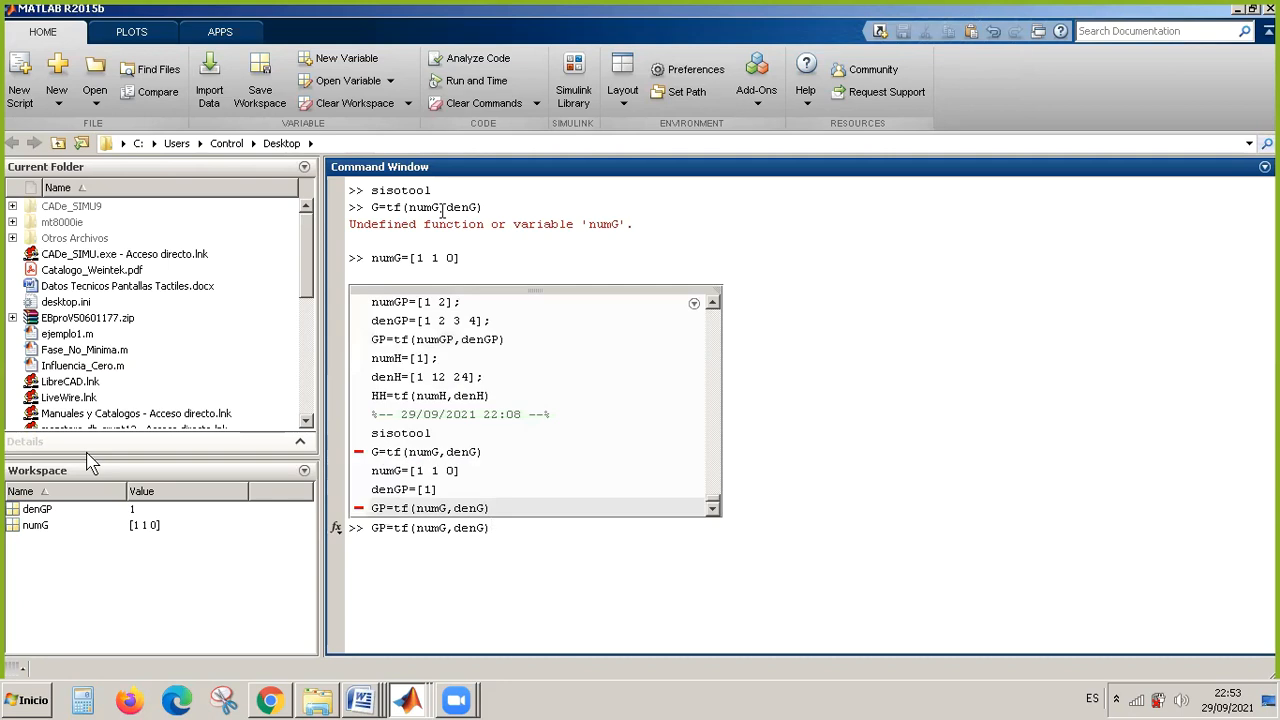
key(Up)
key(Left)
key(Left)
key(Left)
key(Left)
key(BackSpace)
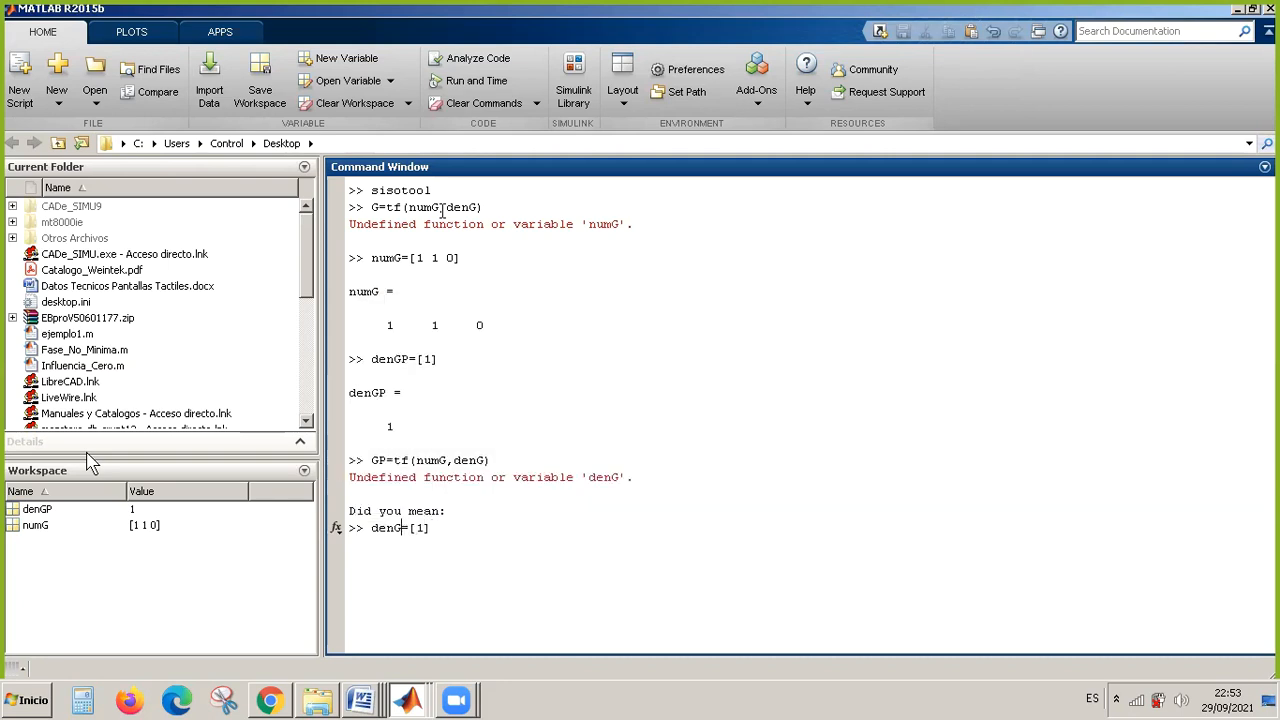
key(Right)
key(Right)
key(Right)
key(Right)
key(Return)
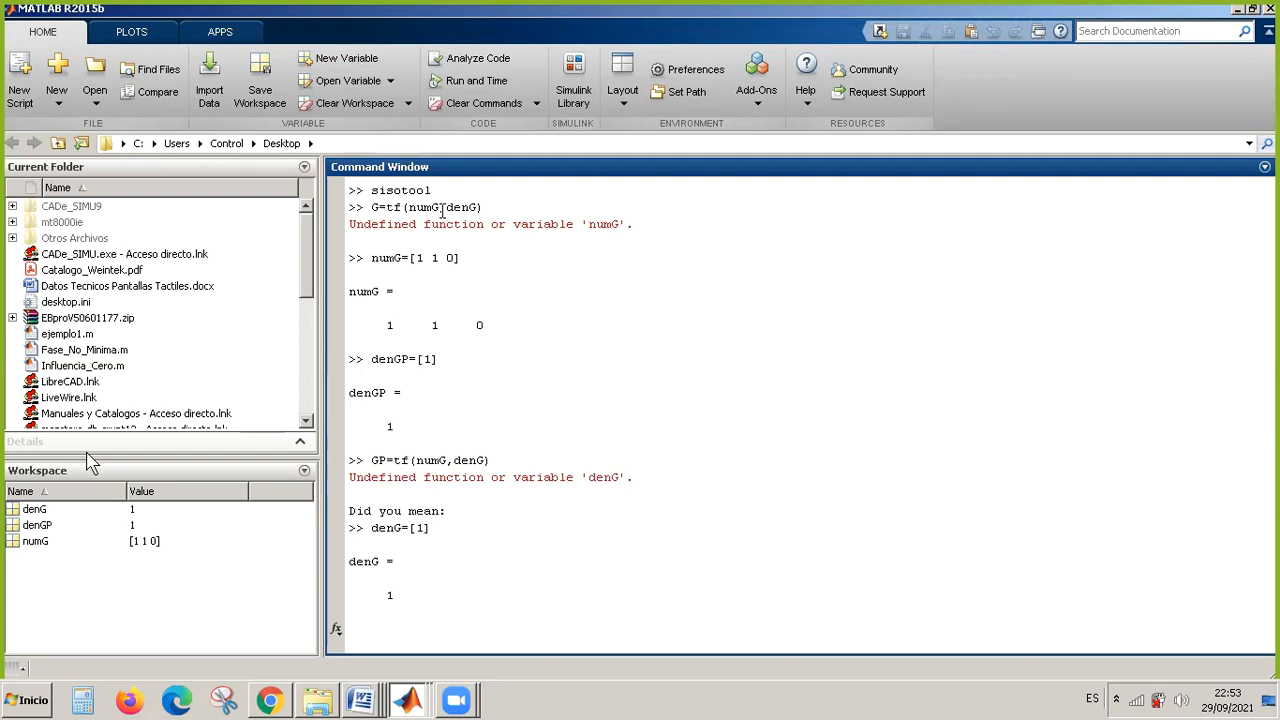
Rerun GP=tf(numG,denG) to create the transfer function.
key(Up)
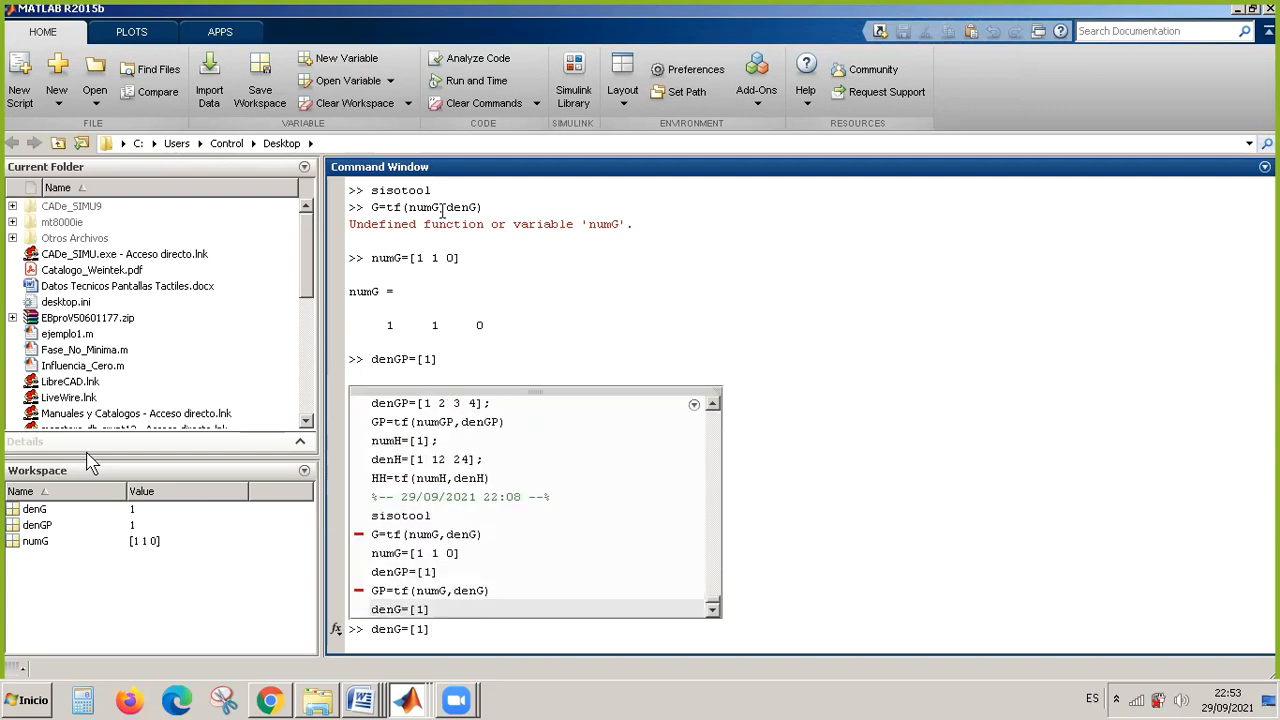
key(Up)
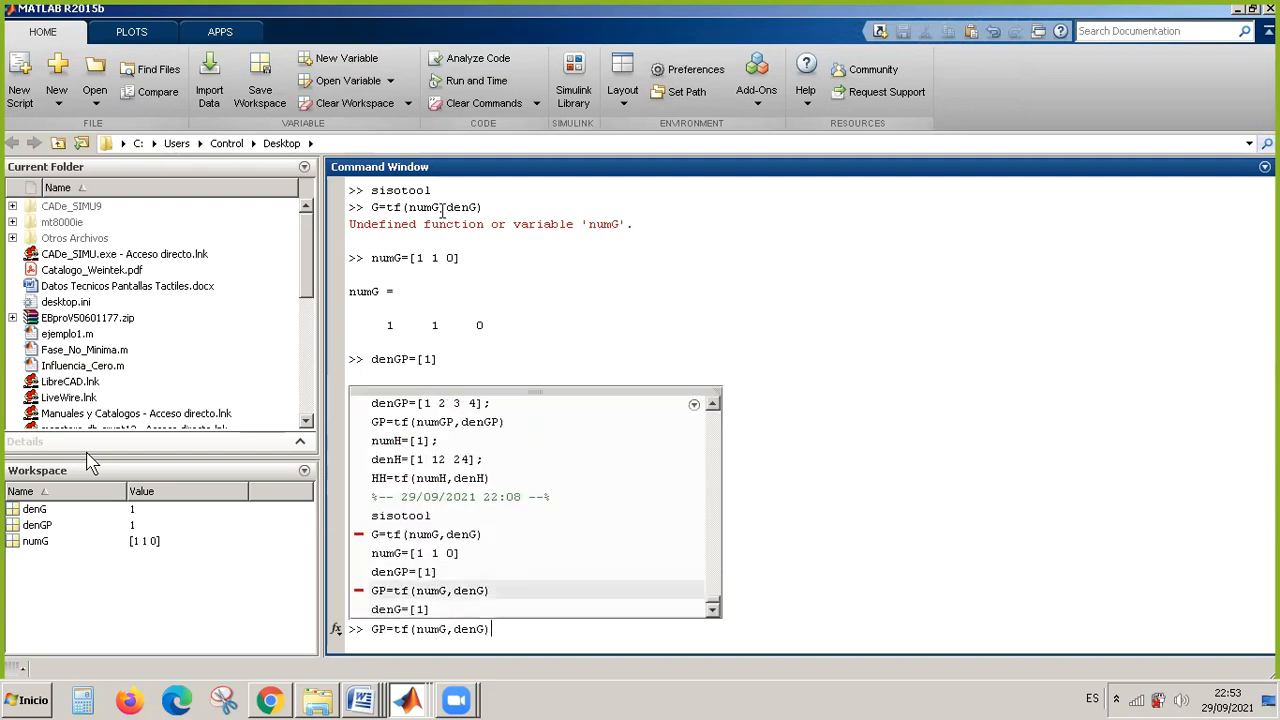
key(Return)
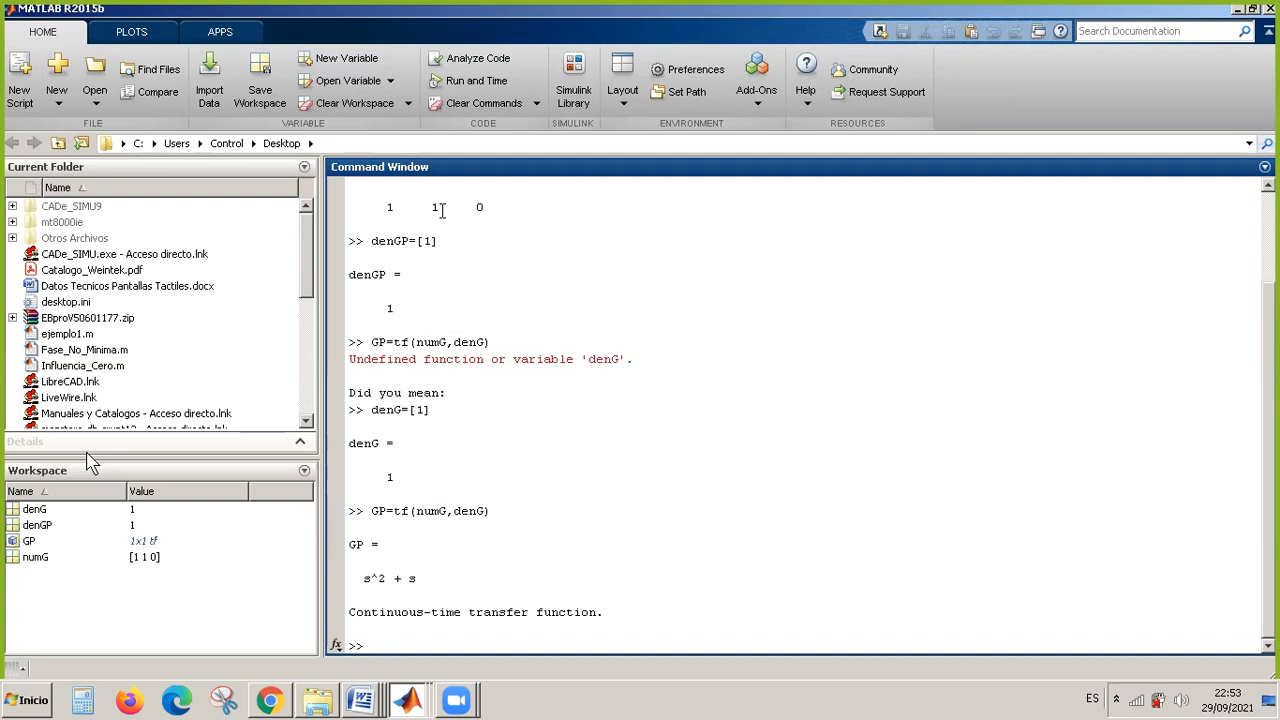
Redefine the denominator vector as denG=[1 1 0].
key(Up)
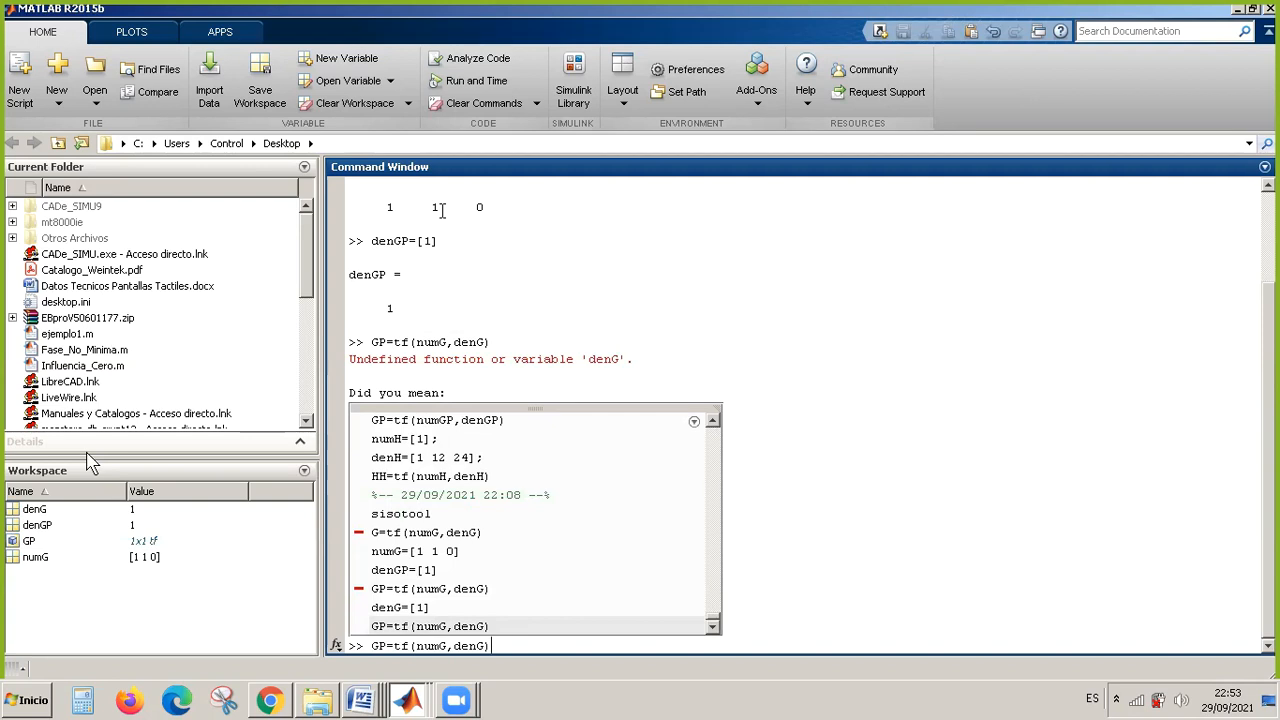
key(Up)
key(Up)
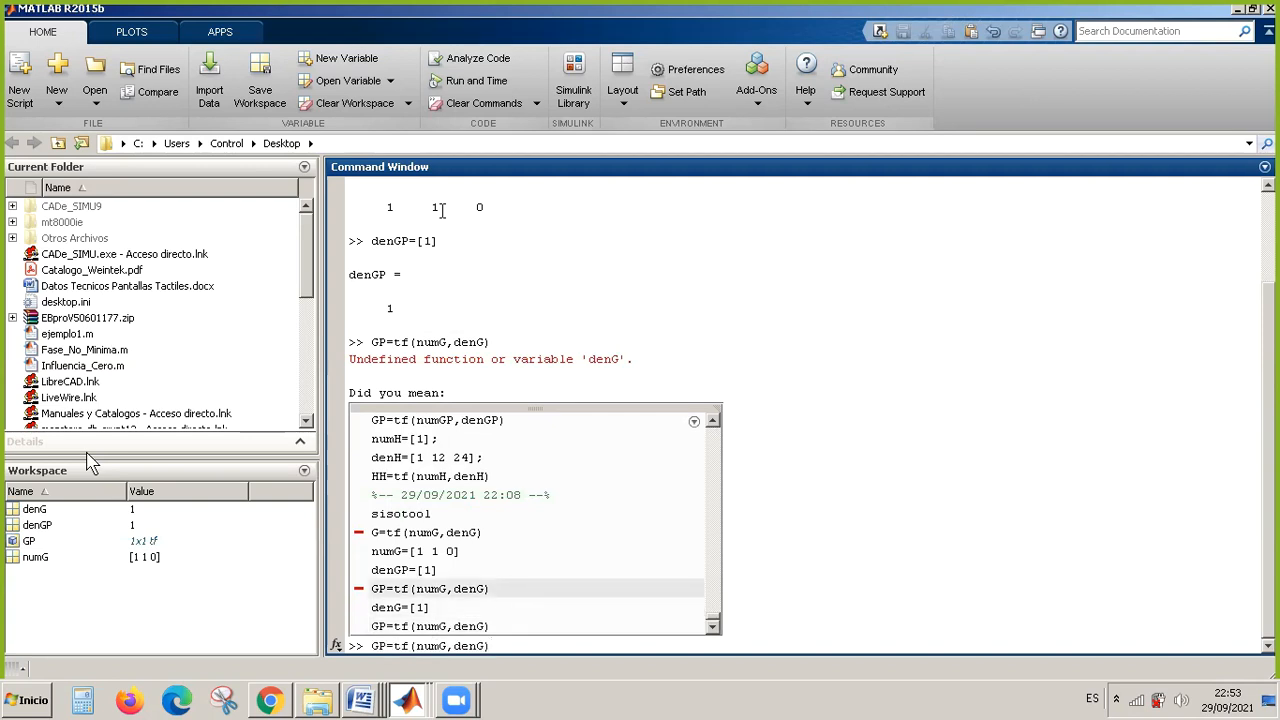
key(Down)
key(Left)
text(1 0)
key(End)
key(Return)
Redefine the numerator as numG=[1] by shortening the earlier numG command.
key(Up)
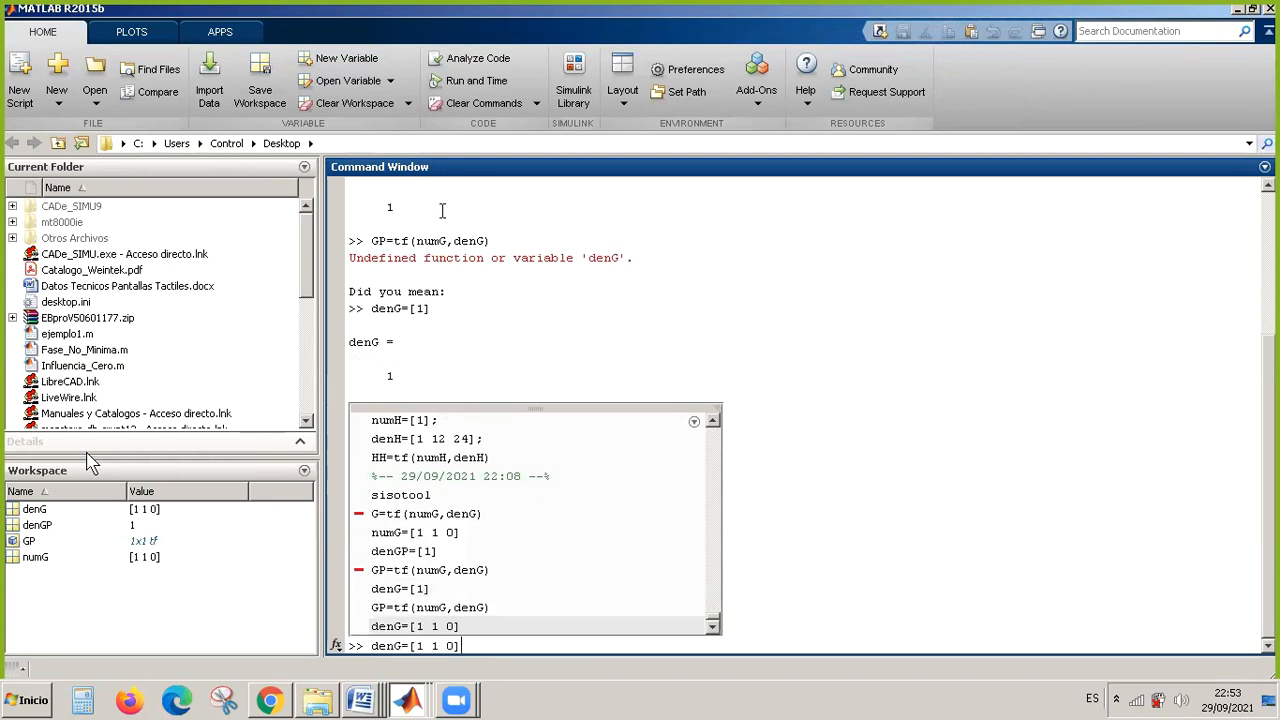
key(Up)
key(Up)
key(Up)
key(Up)
key(Up)
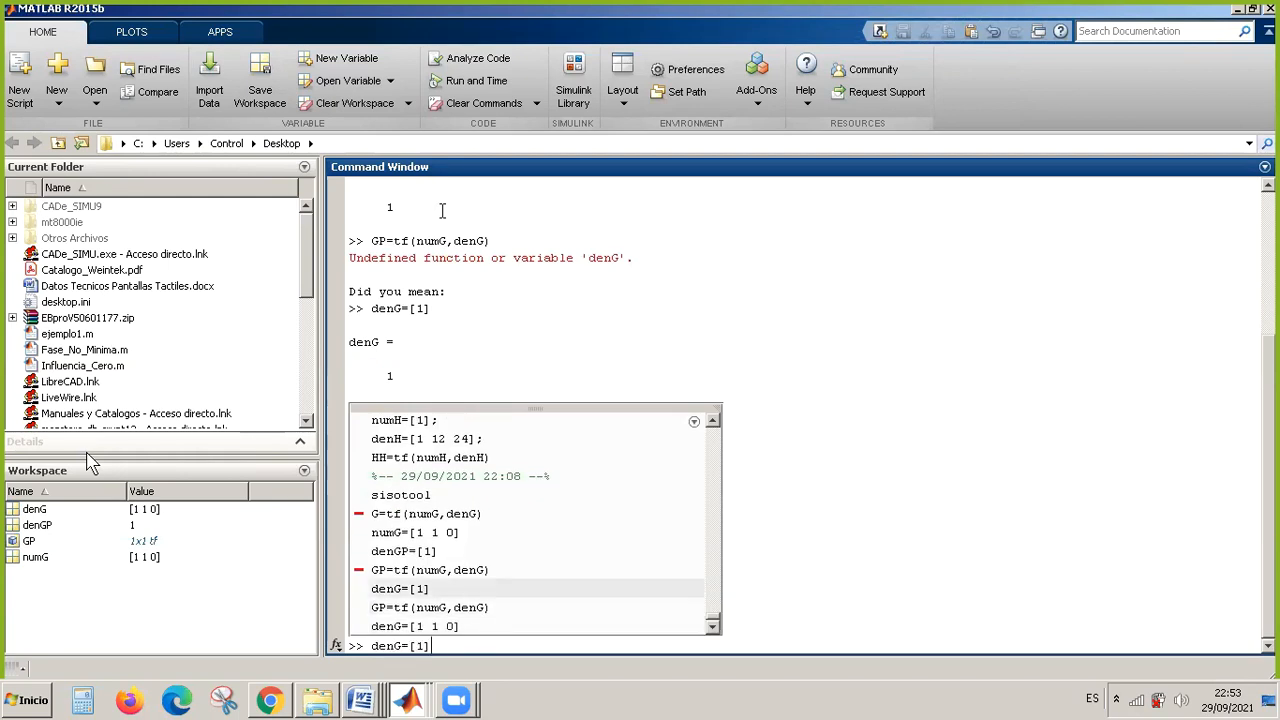
key(Right)
key(BackSpace)
key(BackSpace)
key(BackSpace)
key(BackSpace)
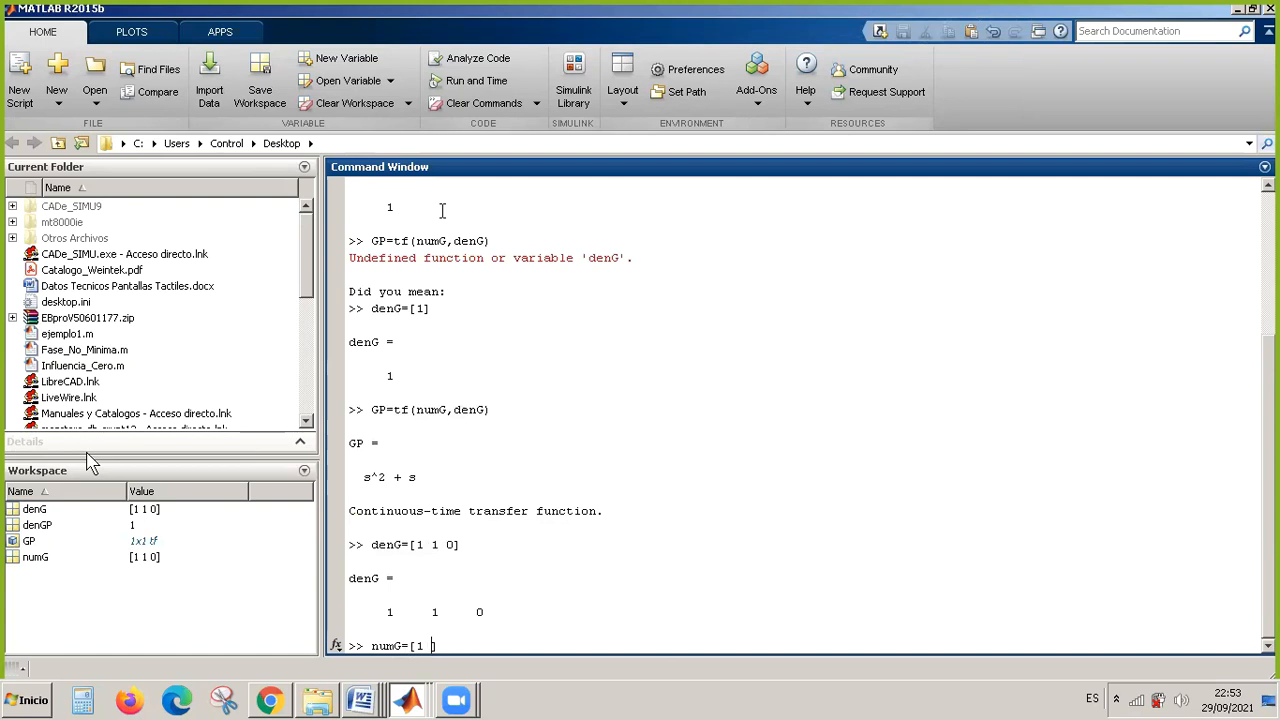
key(BackSpace)
text(])
key(Return)
Recompute the plant transfer function GP=tf(numG,denG) with the redefined numerator and denominator.
key(Up)
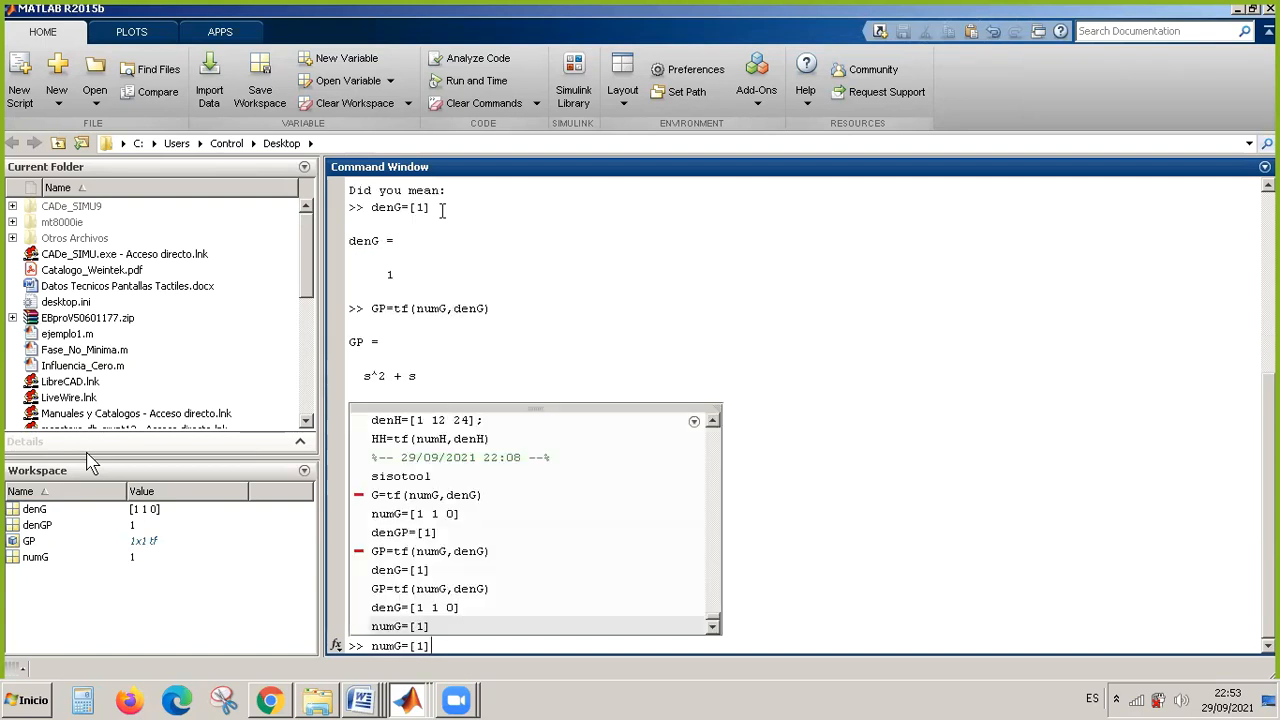
key(Up)
key(Up)
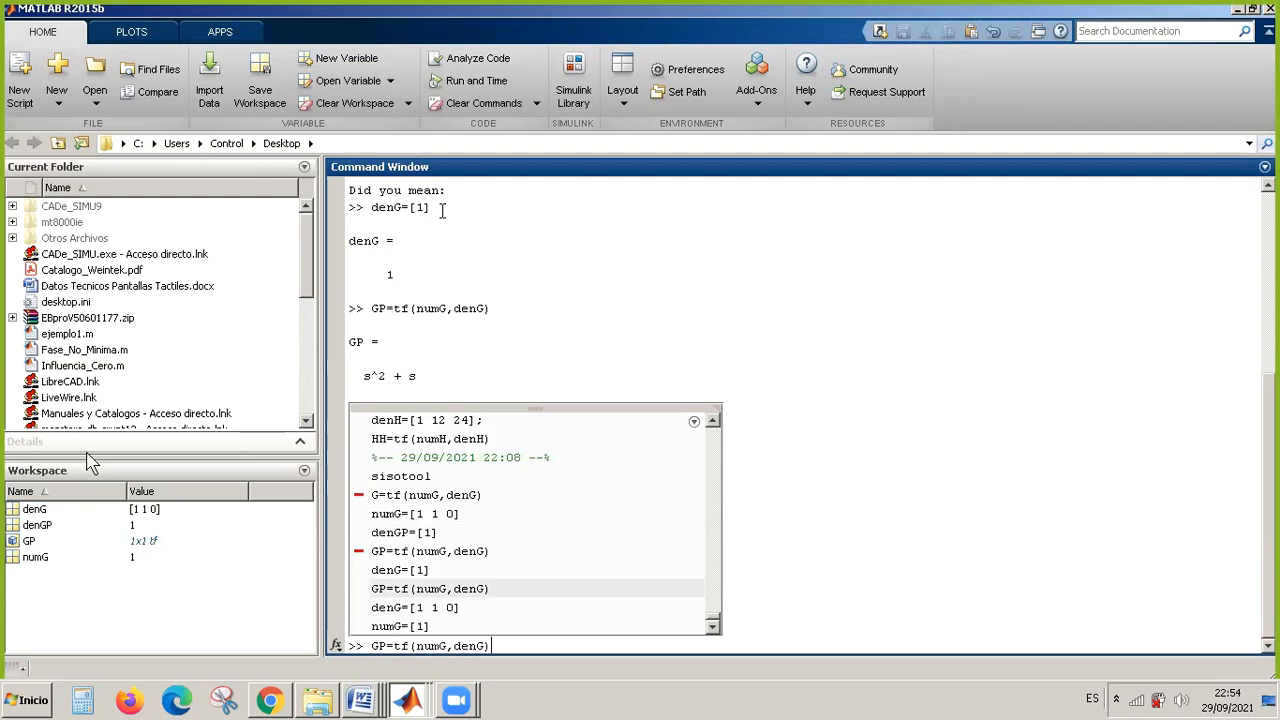
key(Return)
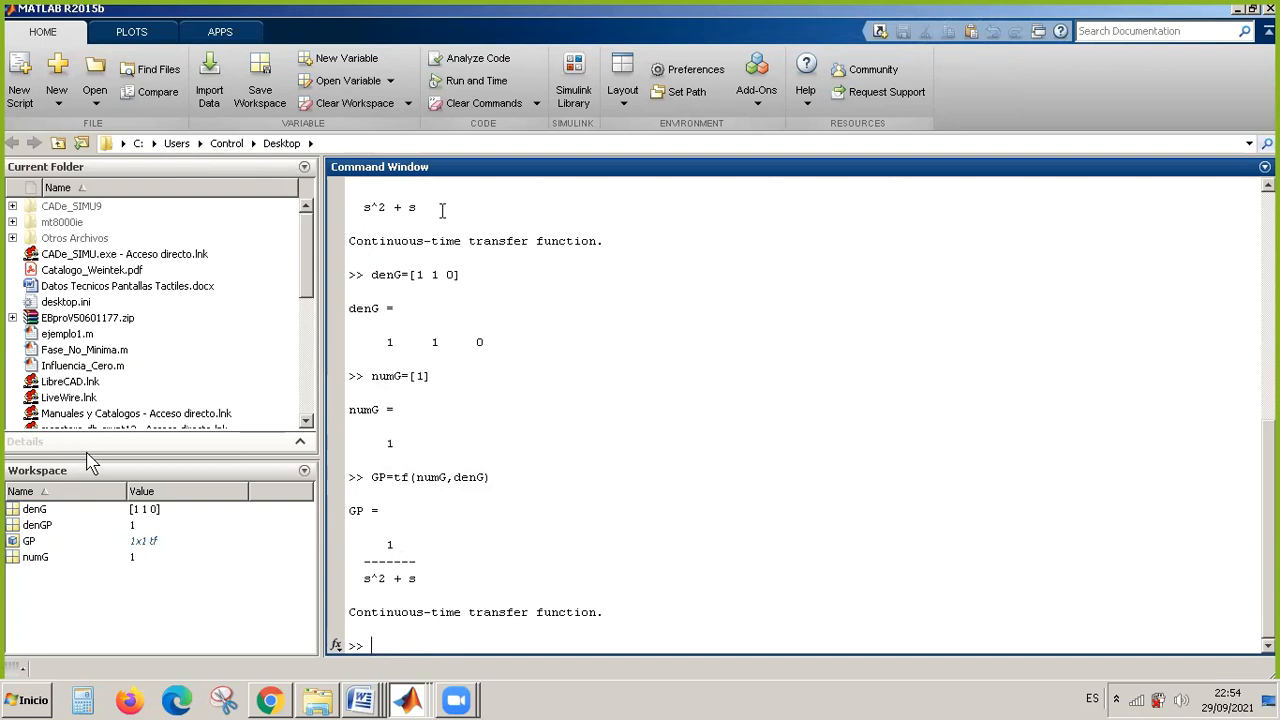
Define the feedback numerator by rerunning the earlier command numH=[1]; from the history.
key(Up)
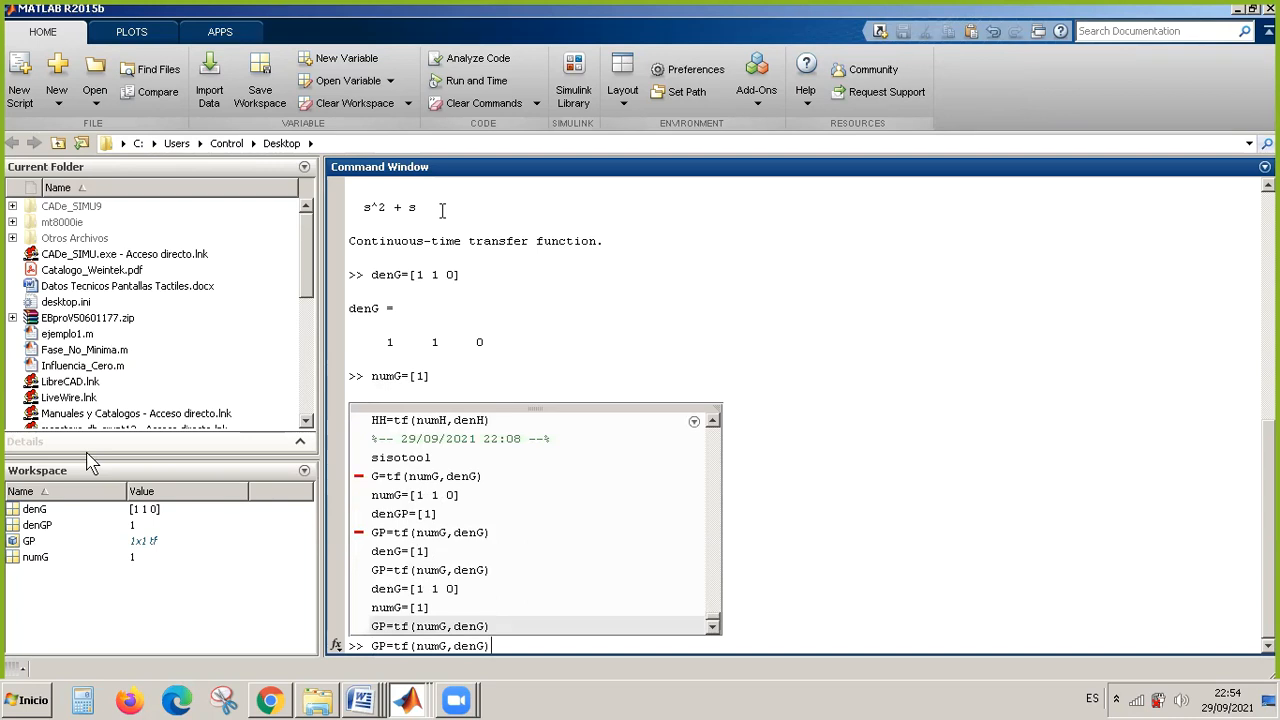
key(Up)
key(Up)
key(Down)
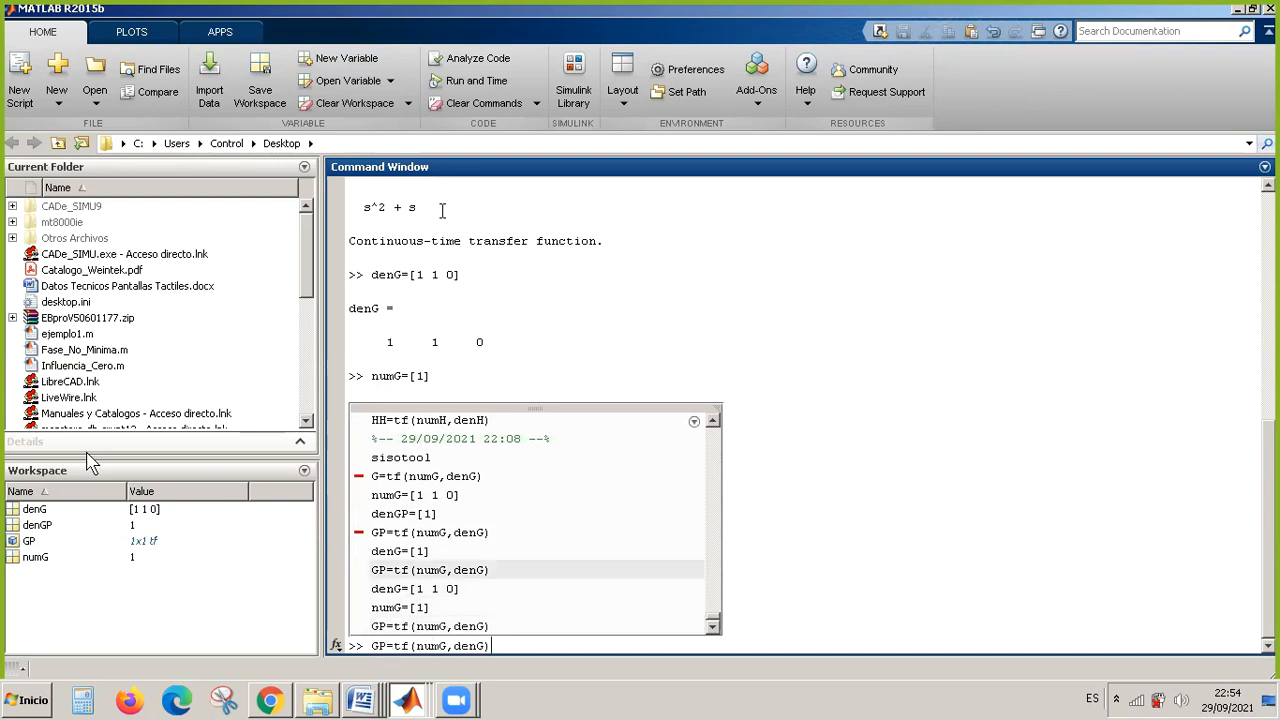
key(Up)
key(Up)
key(Up)
key(Up)
key(Up)
key(Up)
key(Up)
key(Up)
key(Up)
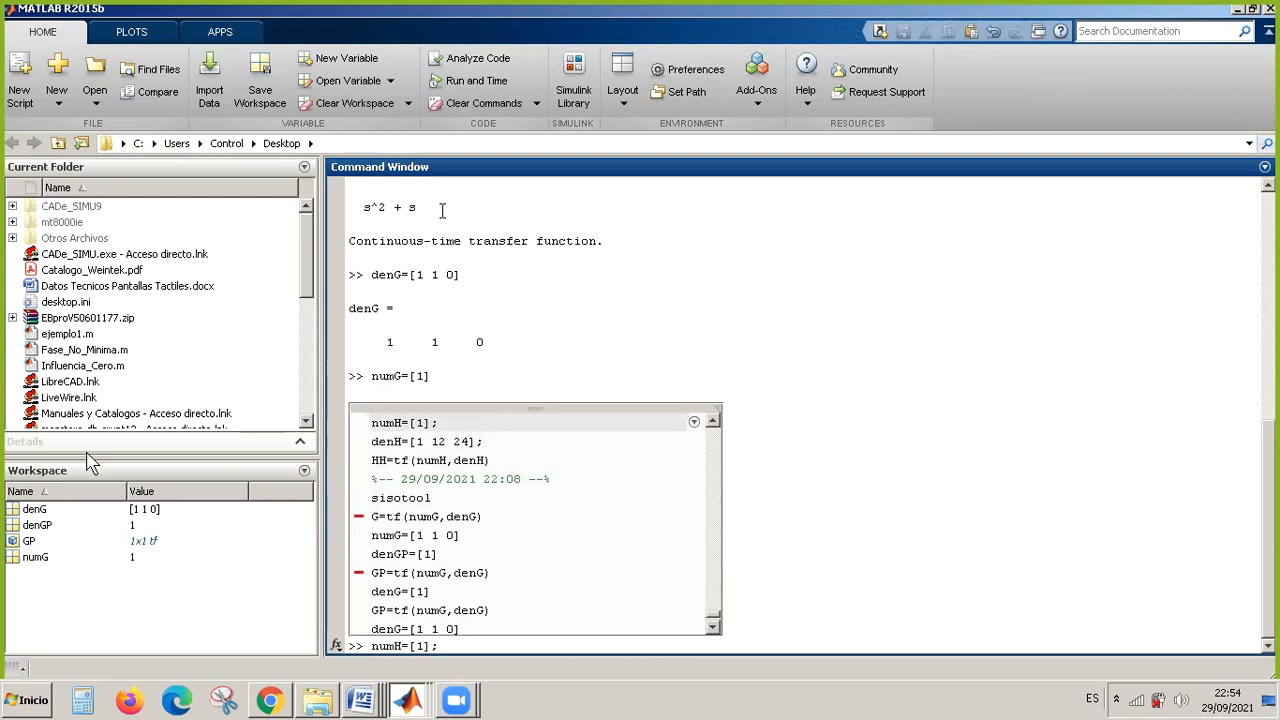
key(Return)
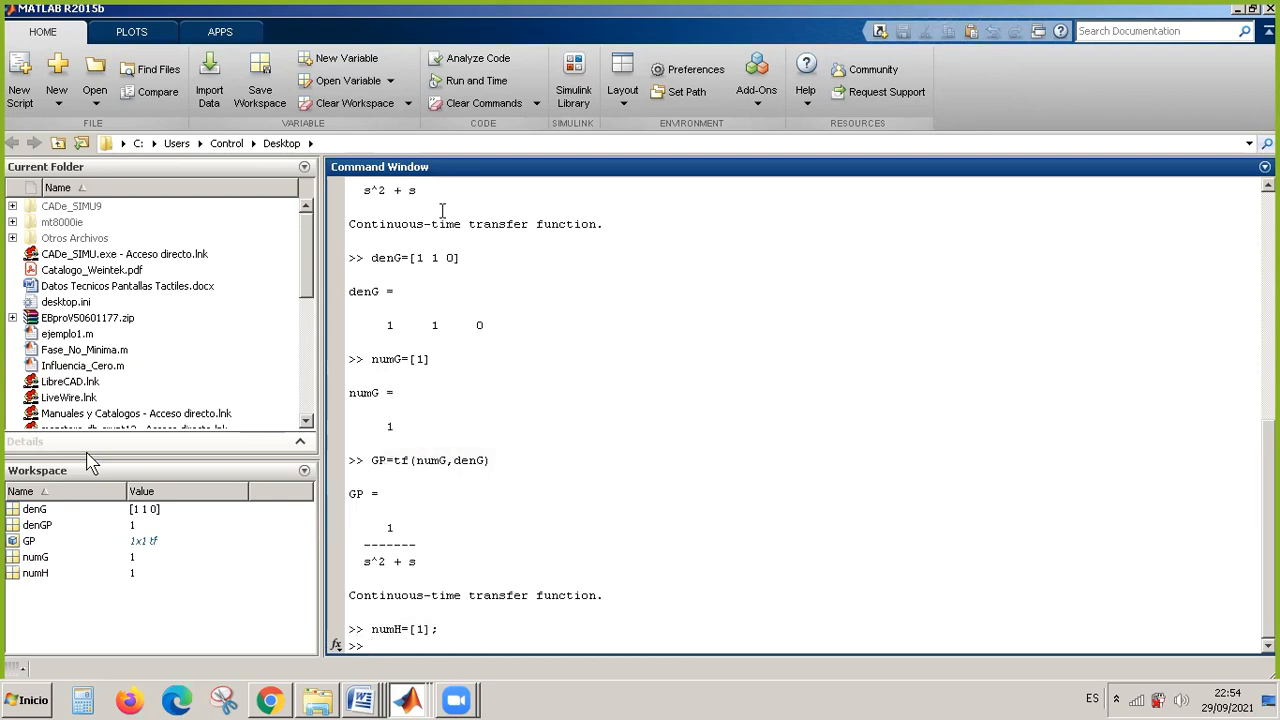
Define the feedback denominator as denH=[1]; by shortening the earlier denH command.
key(Up)
key(Up)
key(Up)
key(Up)
key(Up)
key(Up)
key(Up)
key(Up)
key(Up)
key(Up)
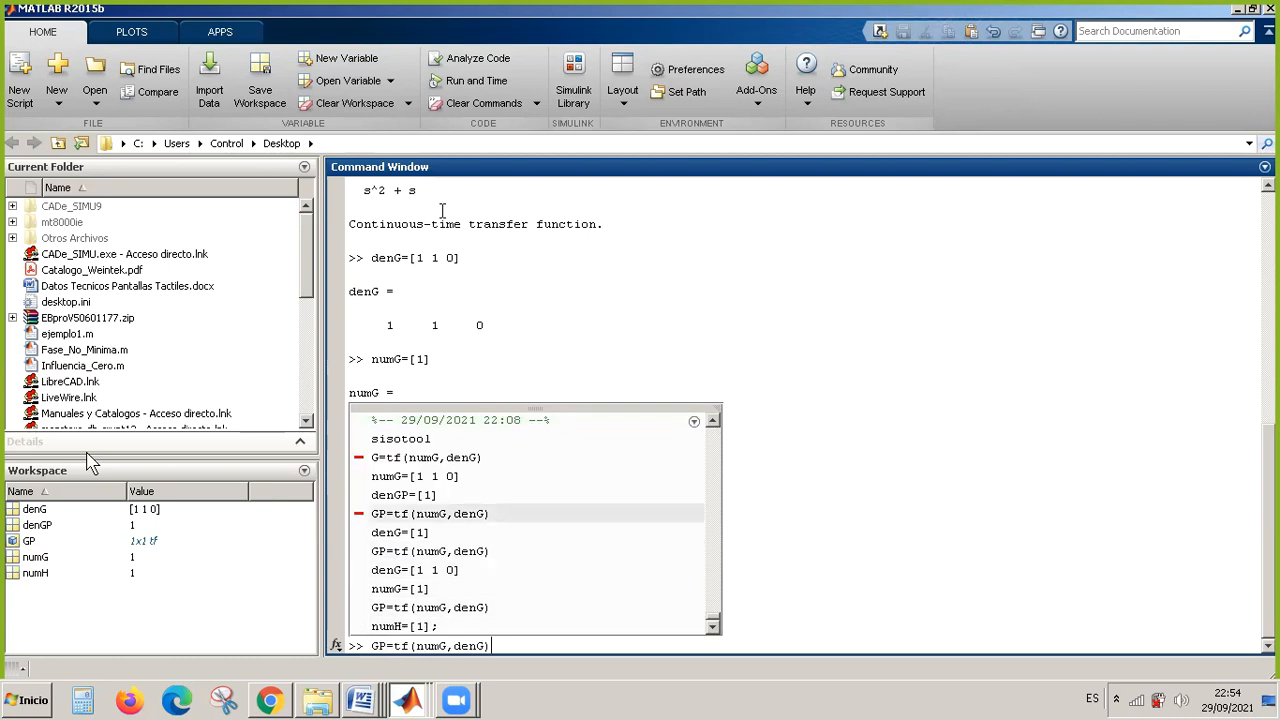
key(Up)
key(Up)
key(Up)
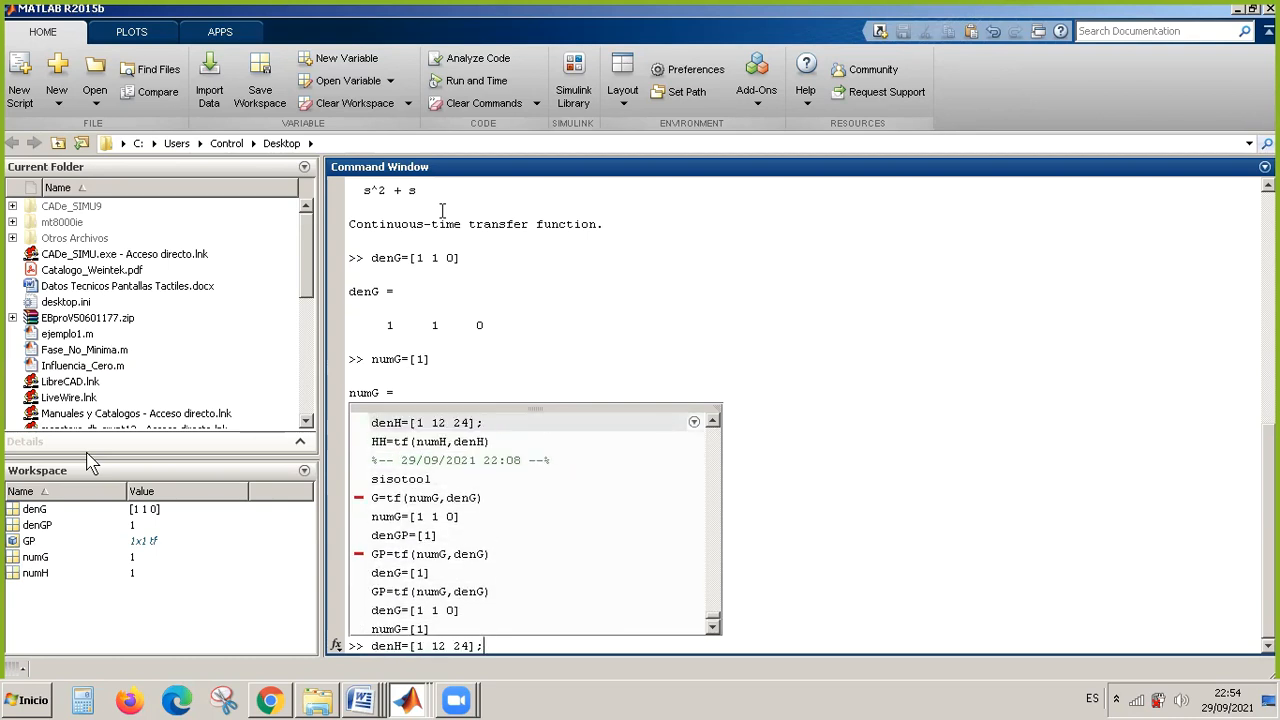
key(Left)
key(Left)
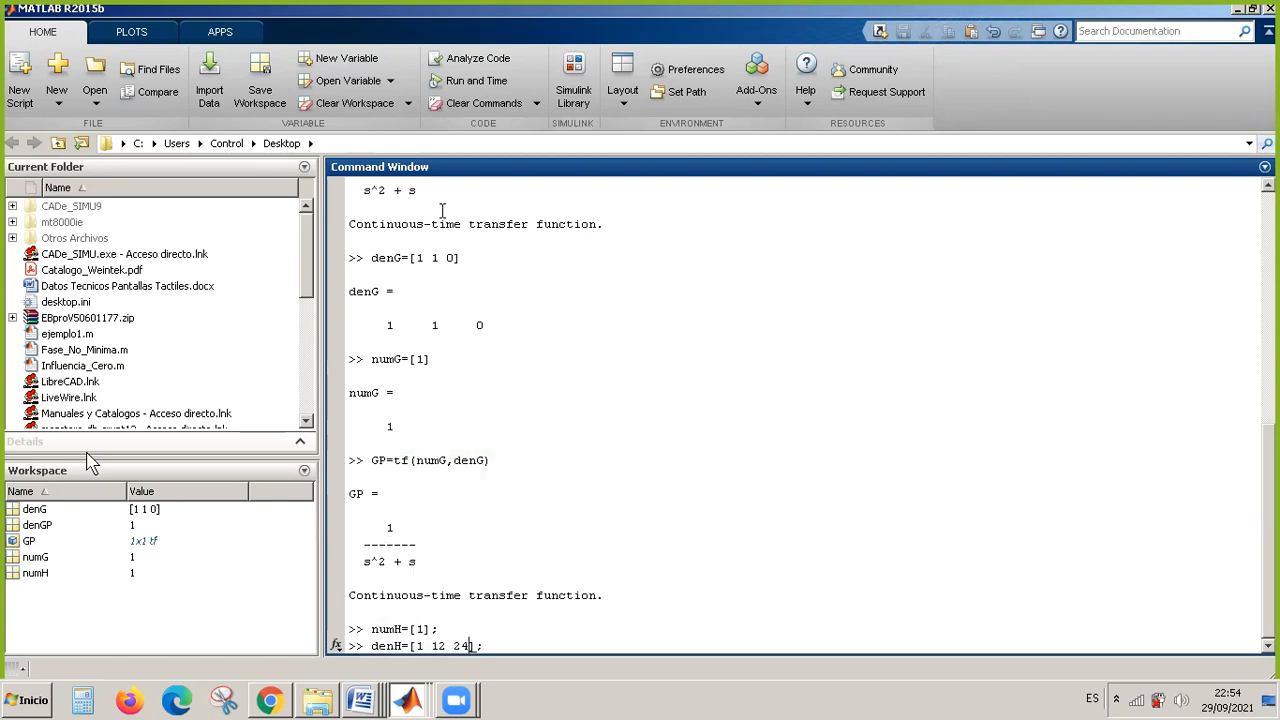
key(BackSpace)
key(BackSpace)
key(BackSpace)
key(BackSpace)
key(BackSpace)
key(BackSpace)
key(Return)
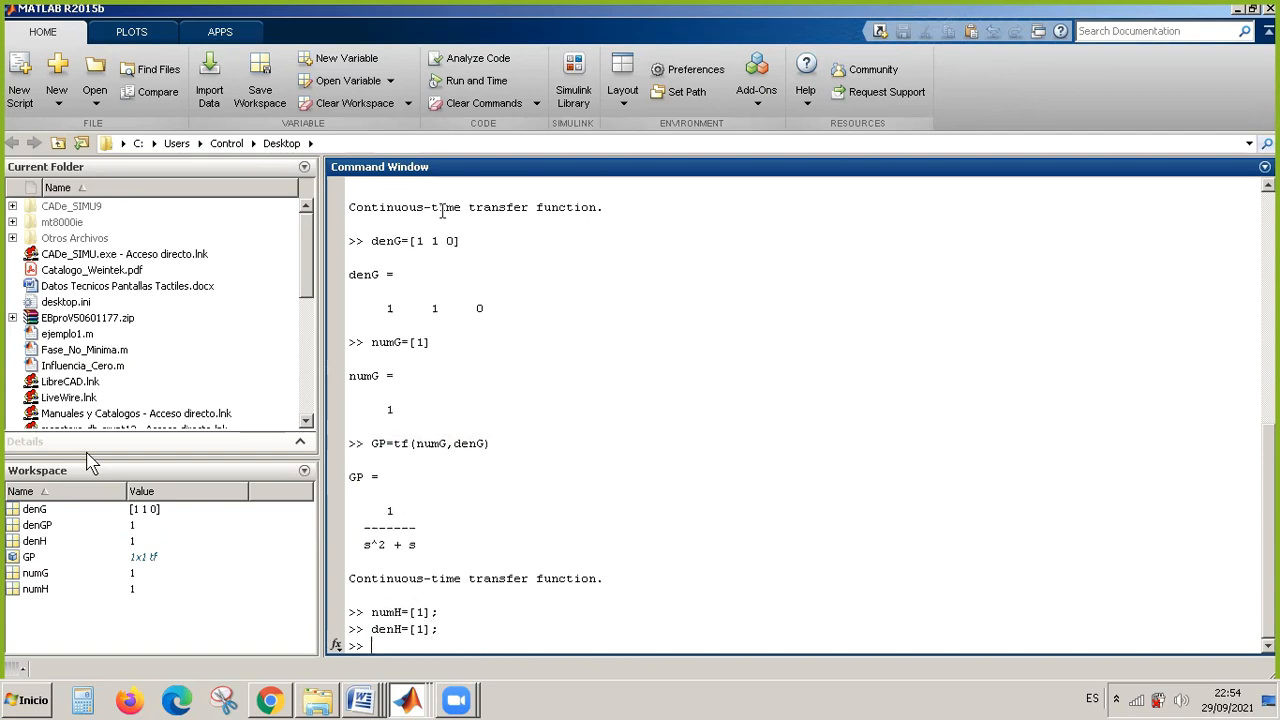
Compute the feedback transfer function by rerunning the earlier command HH=tf(numH,denH) from the history.
key(Up)
key(Up)
key(Up)
key(Up)
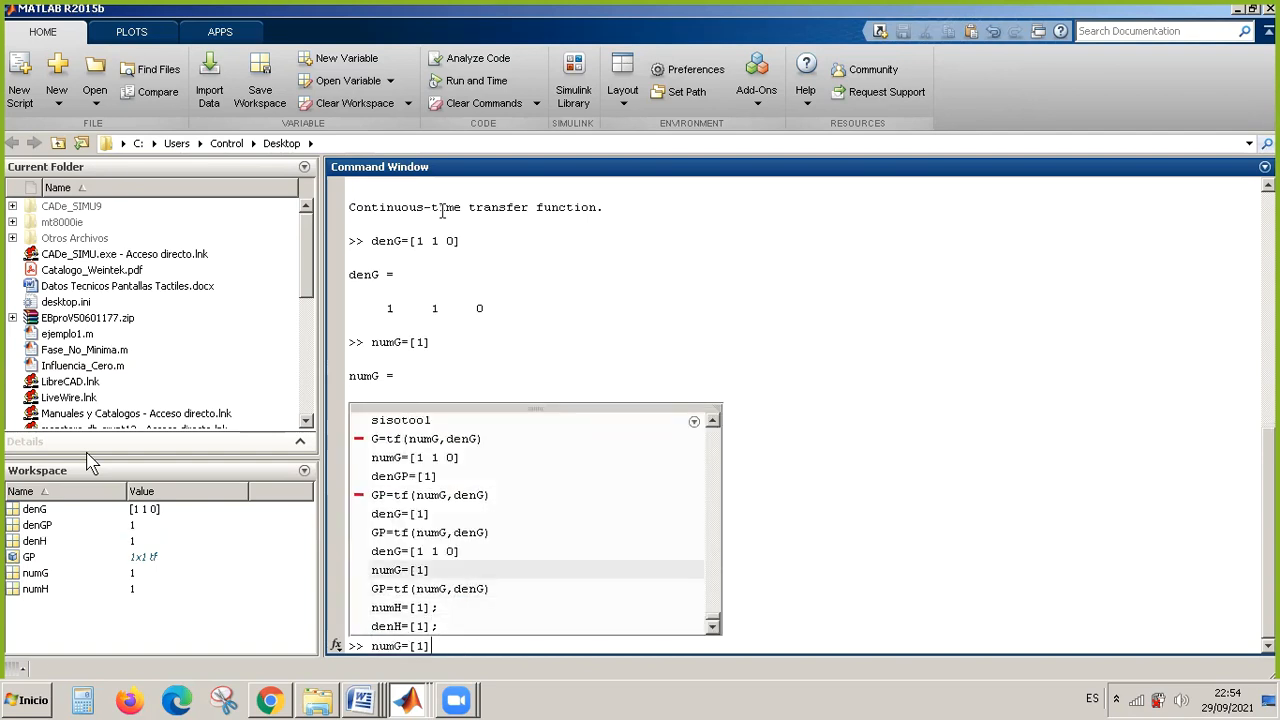
key(Up)
key(Up)
key(Up)
key(Up)
key(Up)
key(Up)
key(Up)
key(Up)
key(Up)
key(Up)
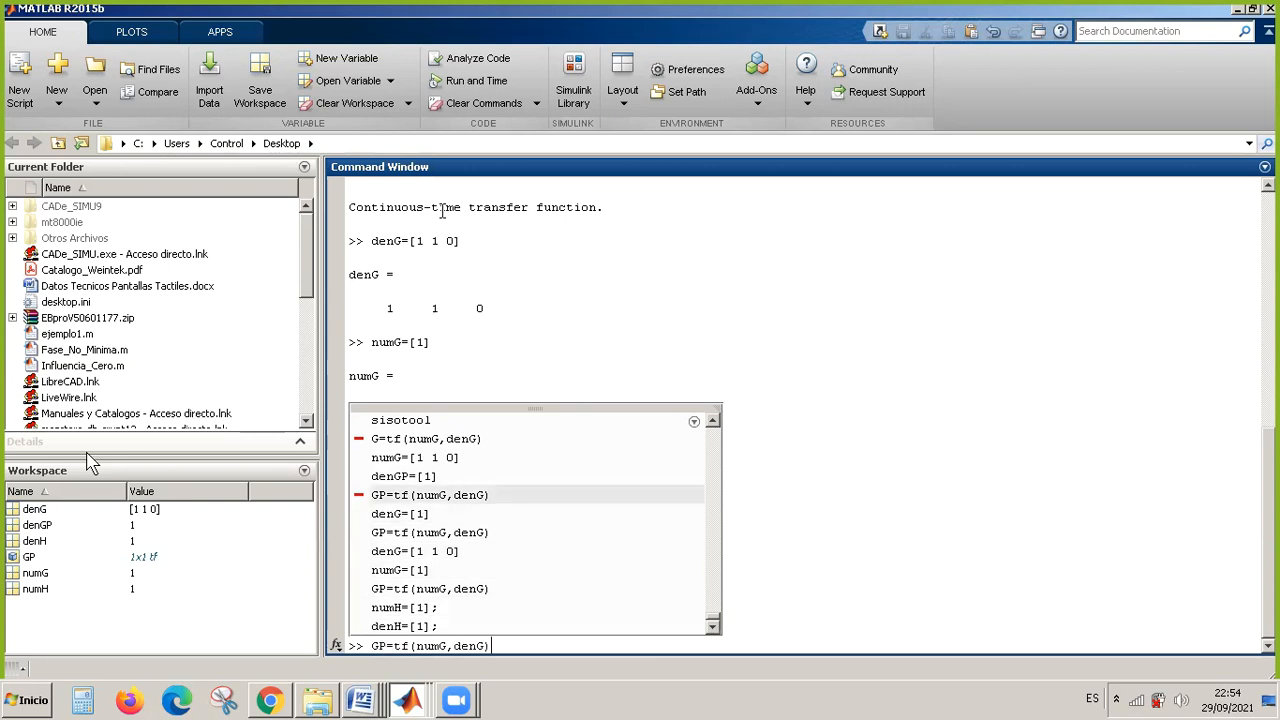
key(Down)
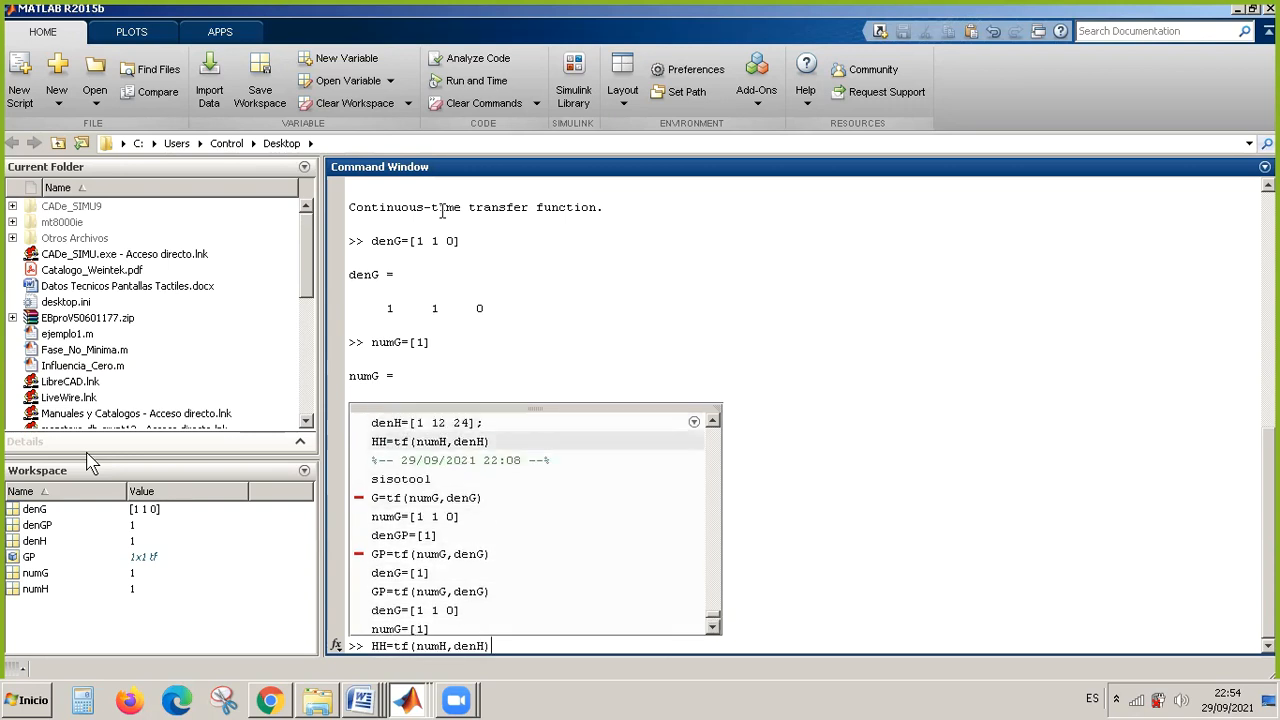
key(Left)
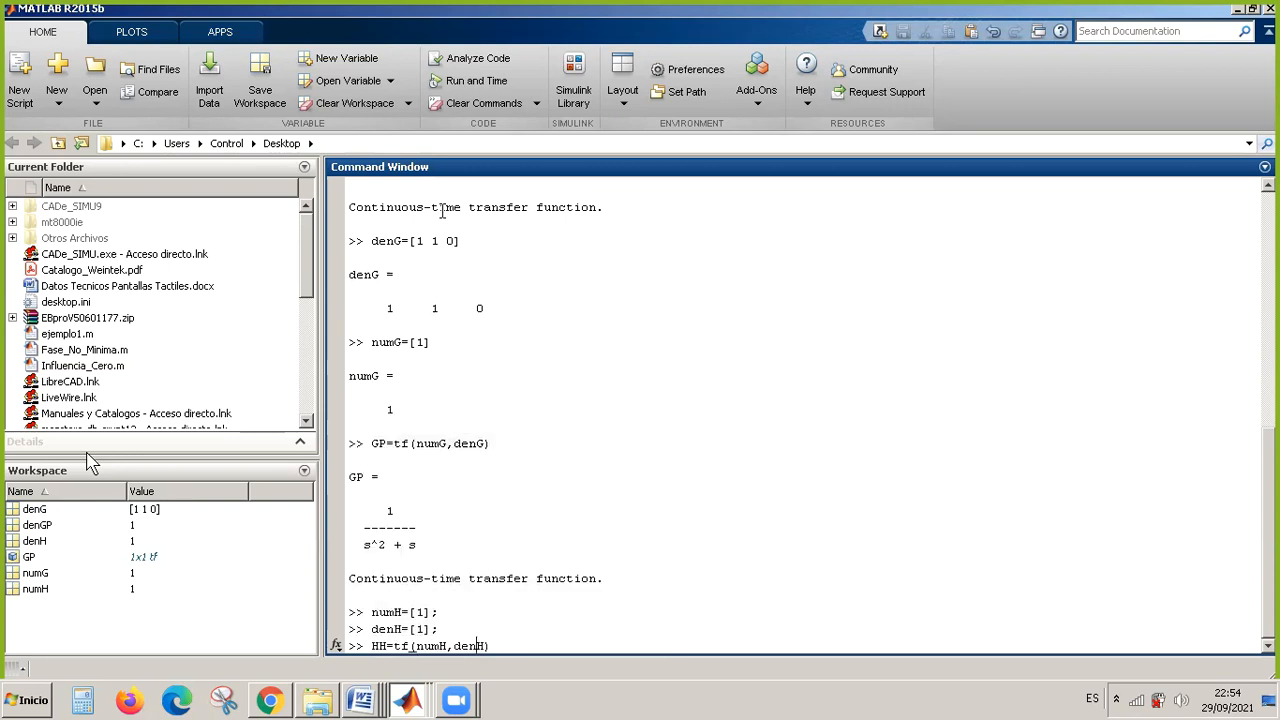
key(Left)
key(Left)
key(Left)
key(Left)
key(Left)
key(Left)
key(Left)
key(Return)
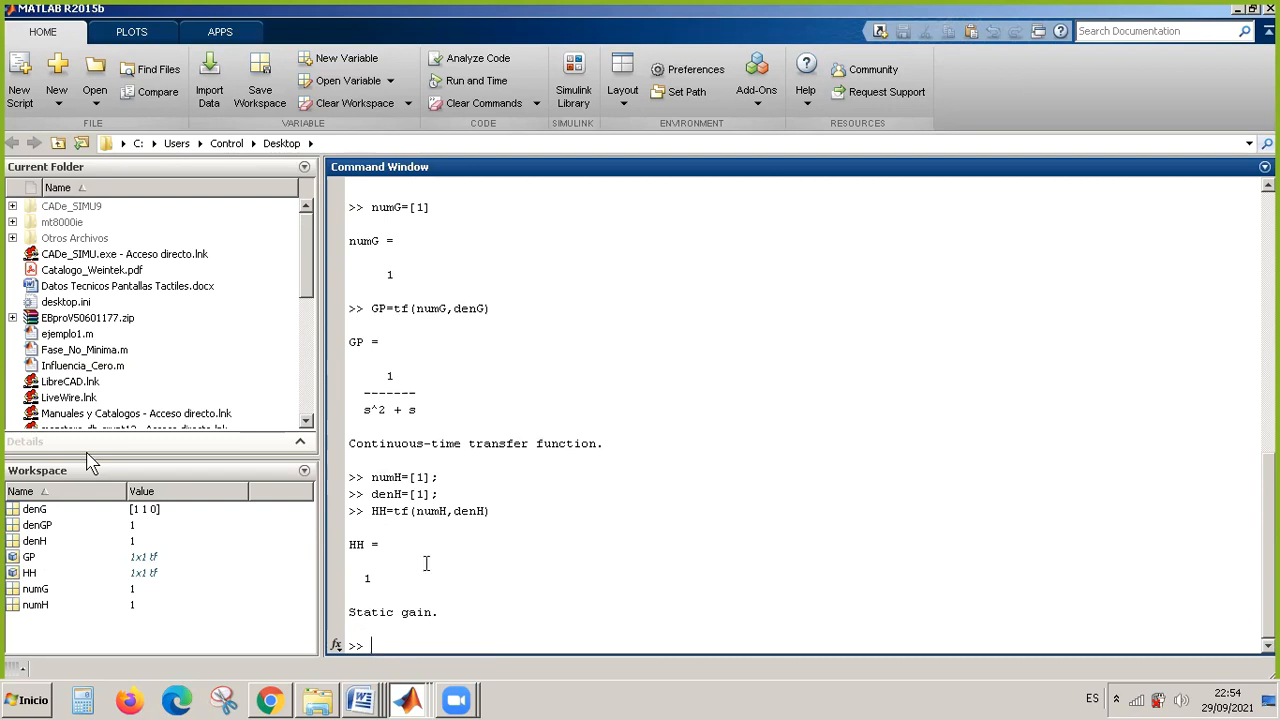
Switch to the Word document Apuntes para TP7 - LGR.docx and review the characteristic equation, its roots and the MatLab root locus command.
click(362, 700)
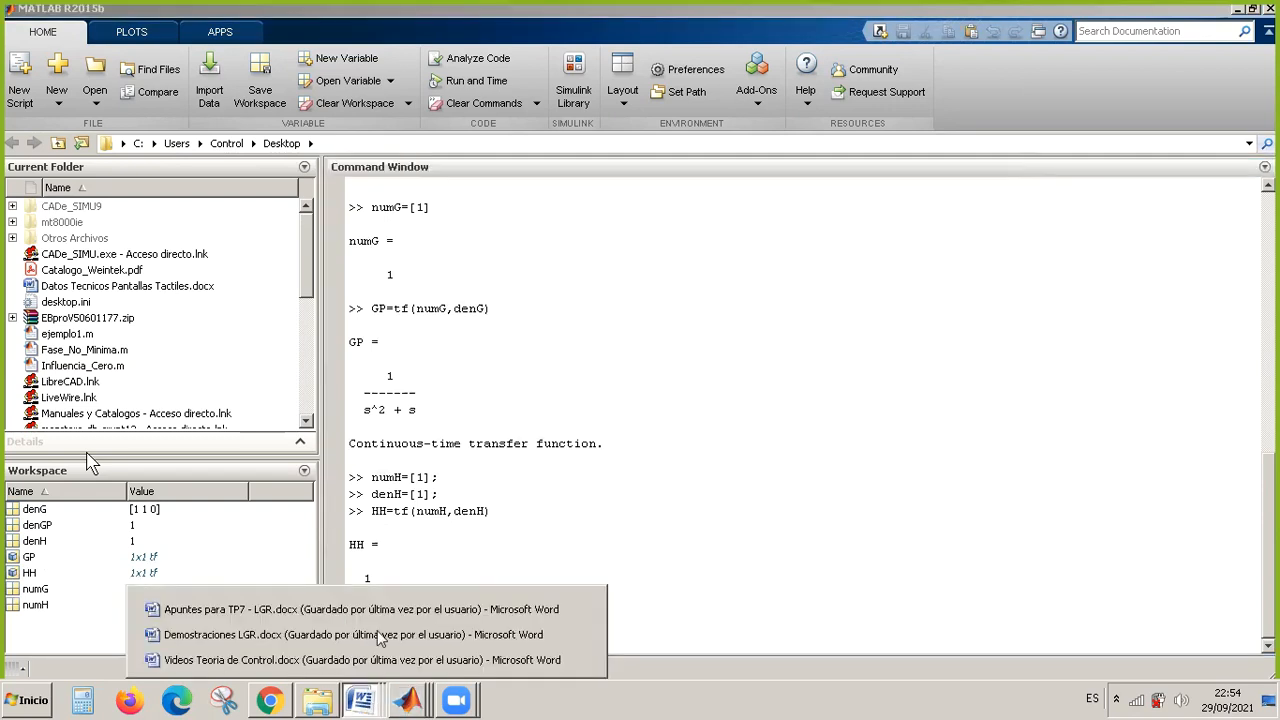
click(405, 610)
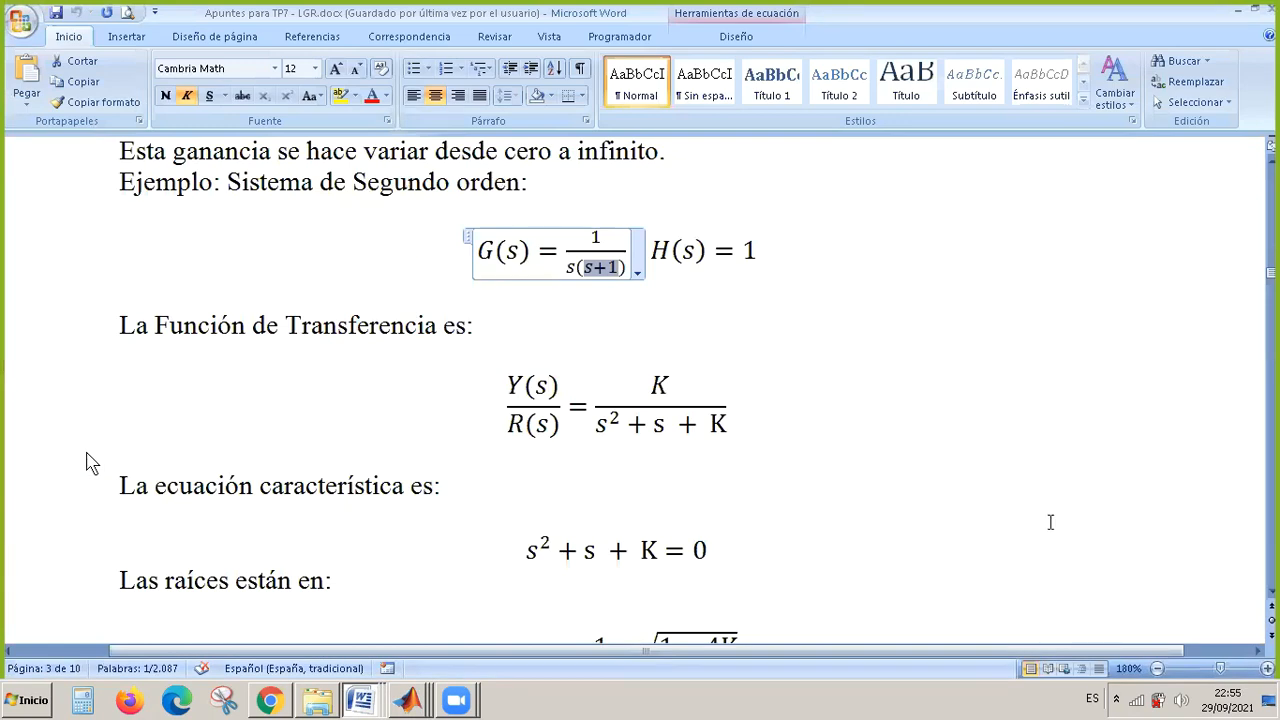
click(1273, 594)
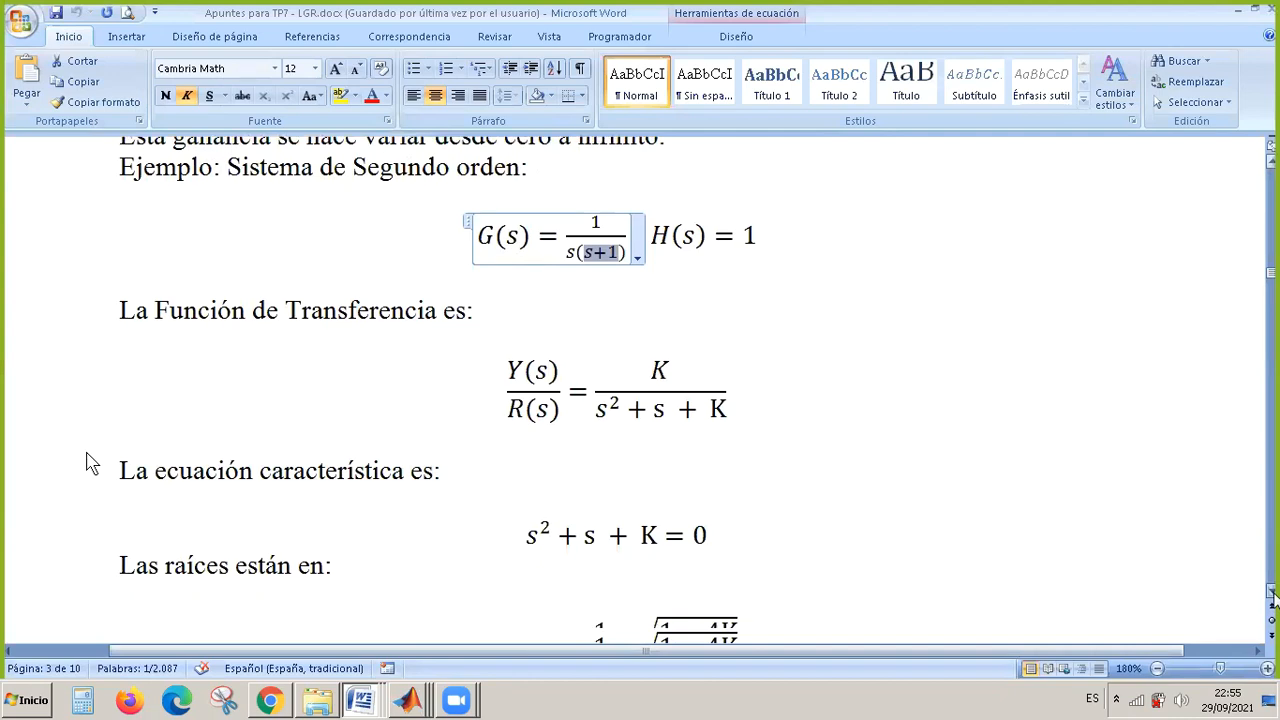
click(1273, 594)
click(1273, 594)
click(1273, 594)
click(1273, 594)
click(1273, 594)
click(1273, 594)
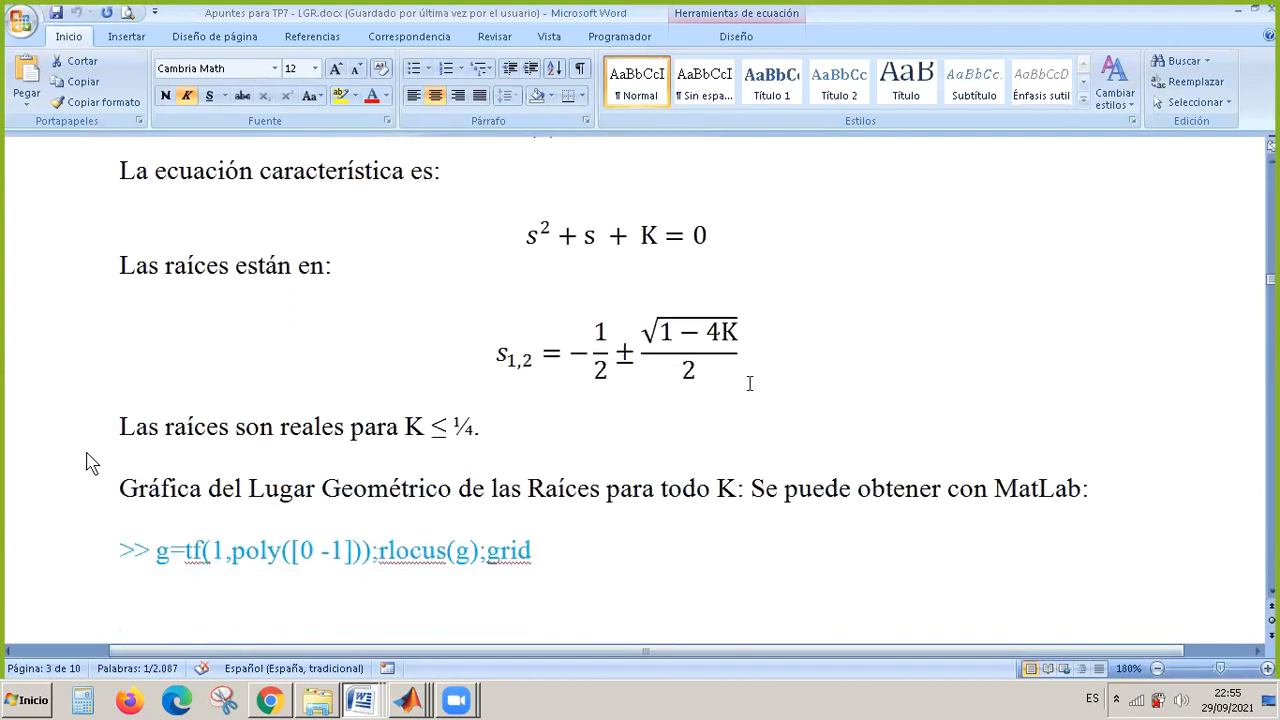
Switch to the Control and Estimation Tools Manager and import the workspace model GP as system G in the system data.
right_click(409, 700)
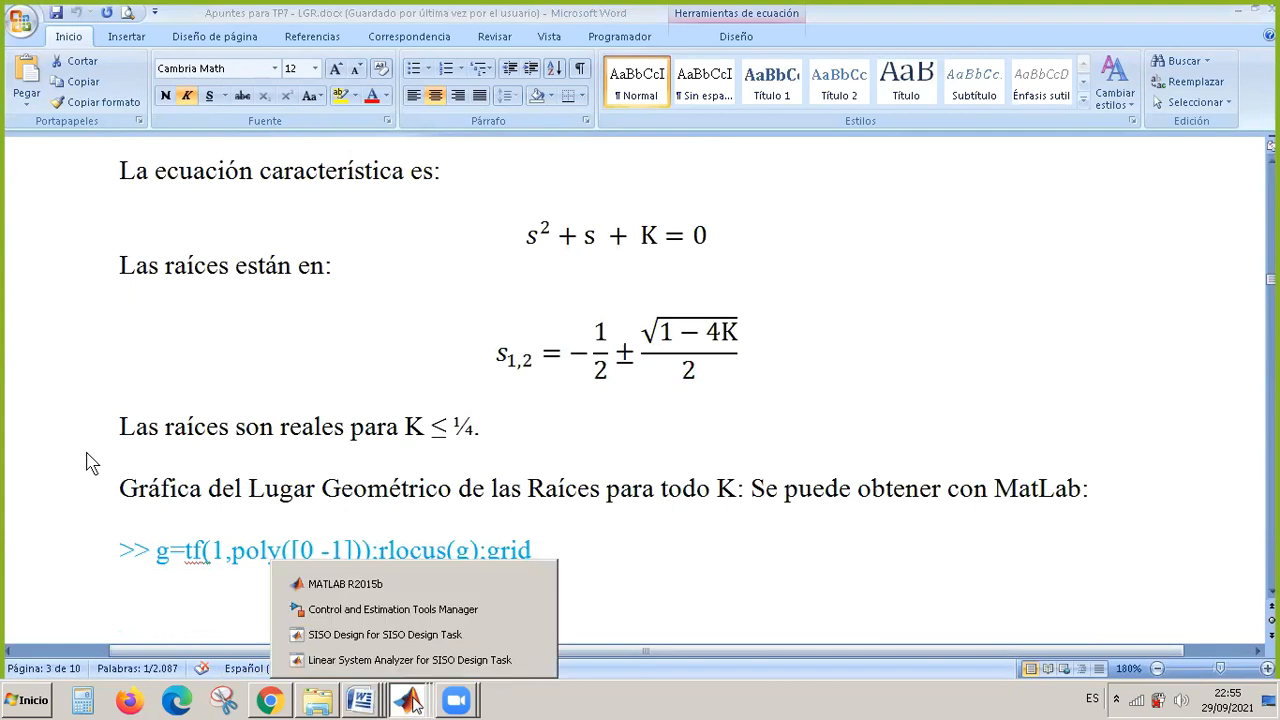
click(393, 613)
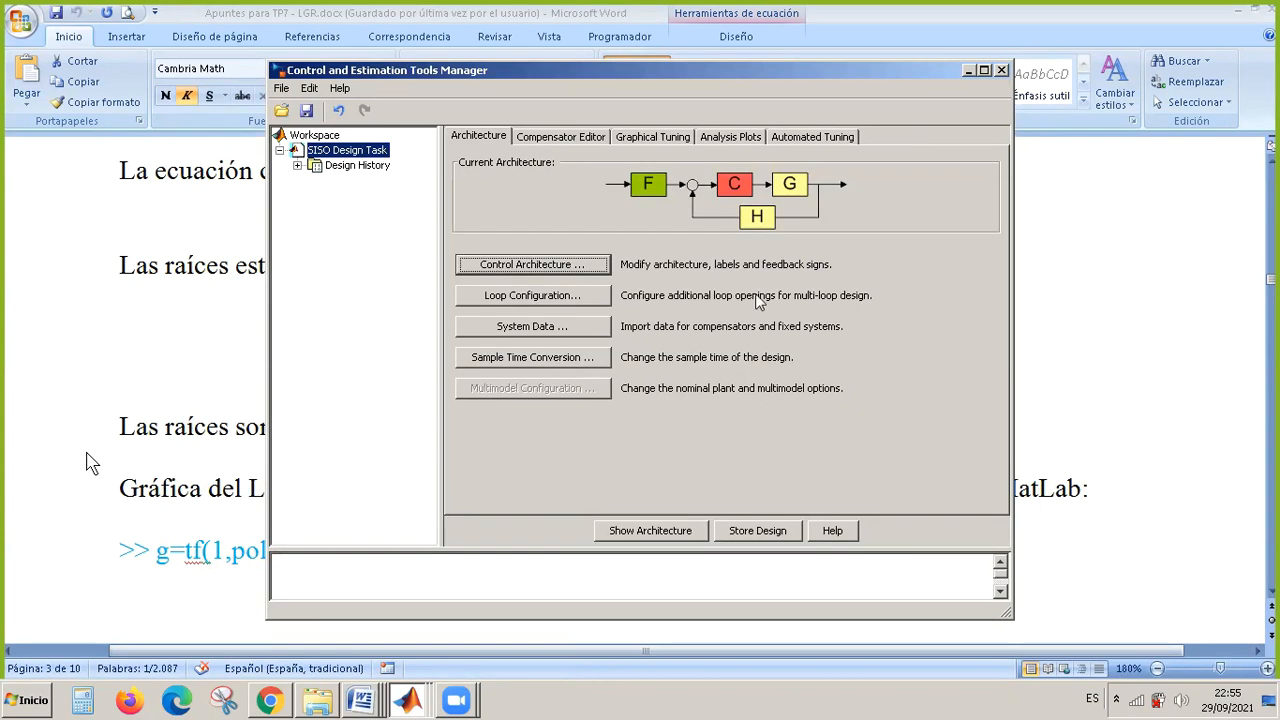
click(557, 332)
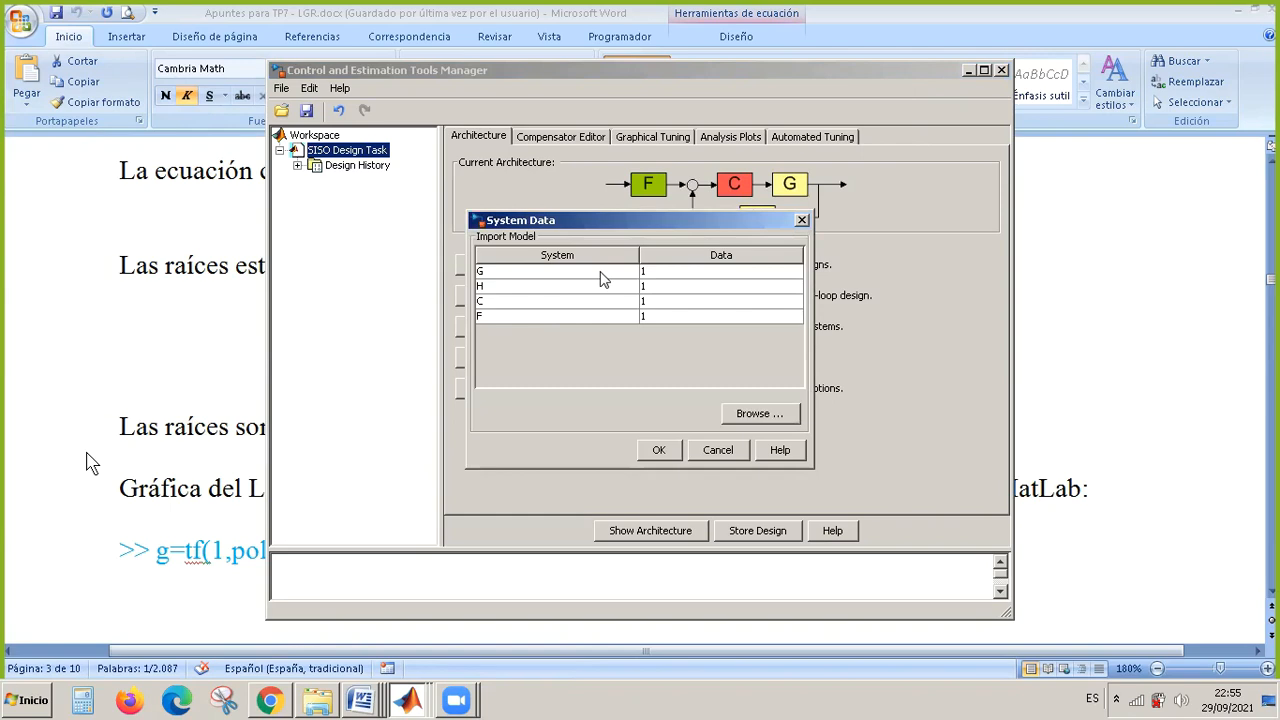
click(600, 278)
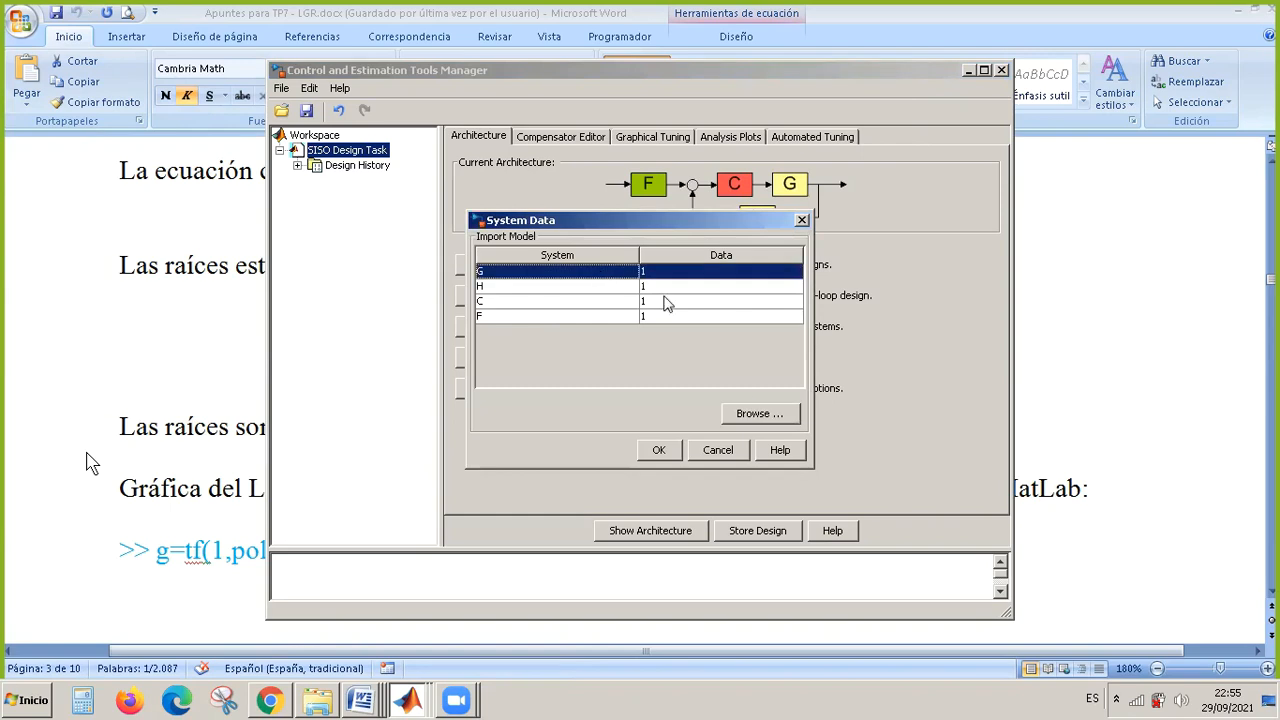
click(762, 416)
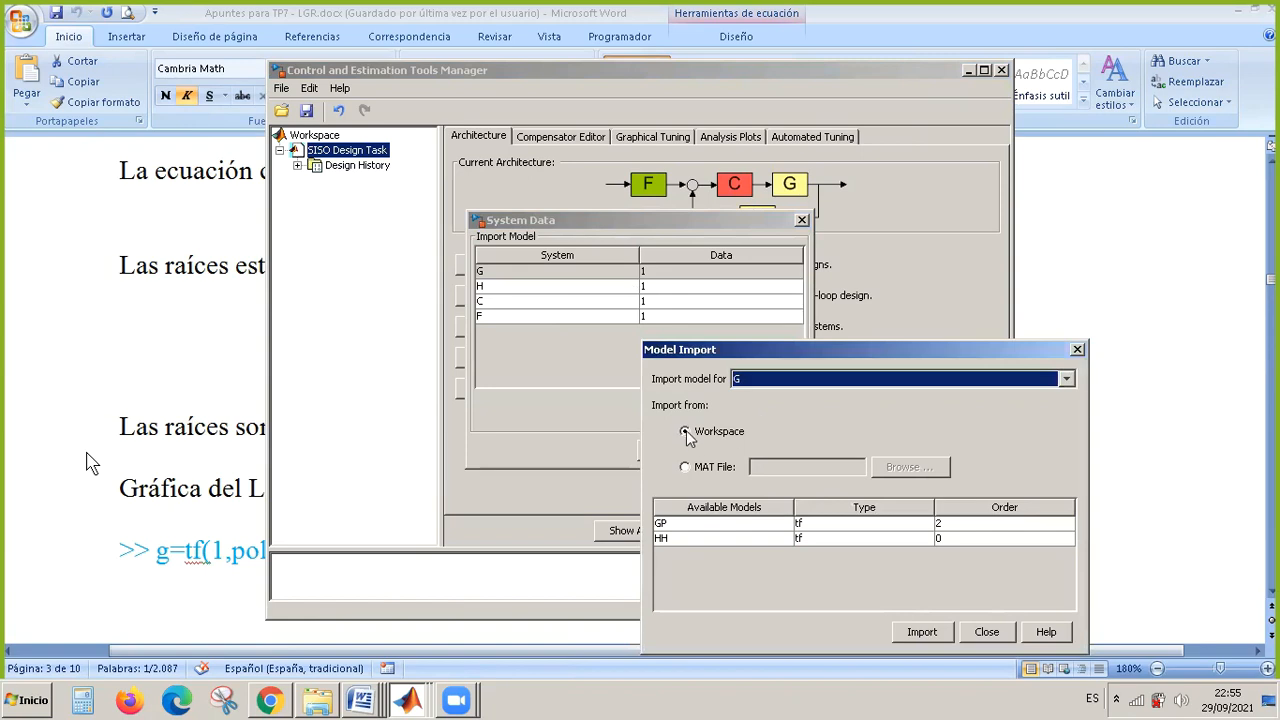
click(755, 525)
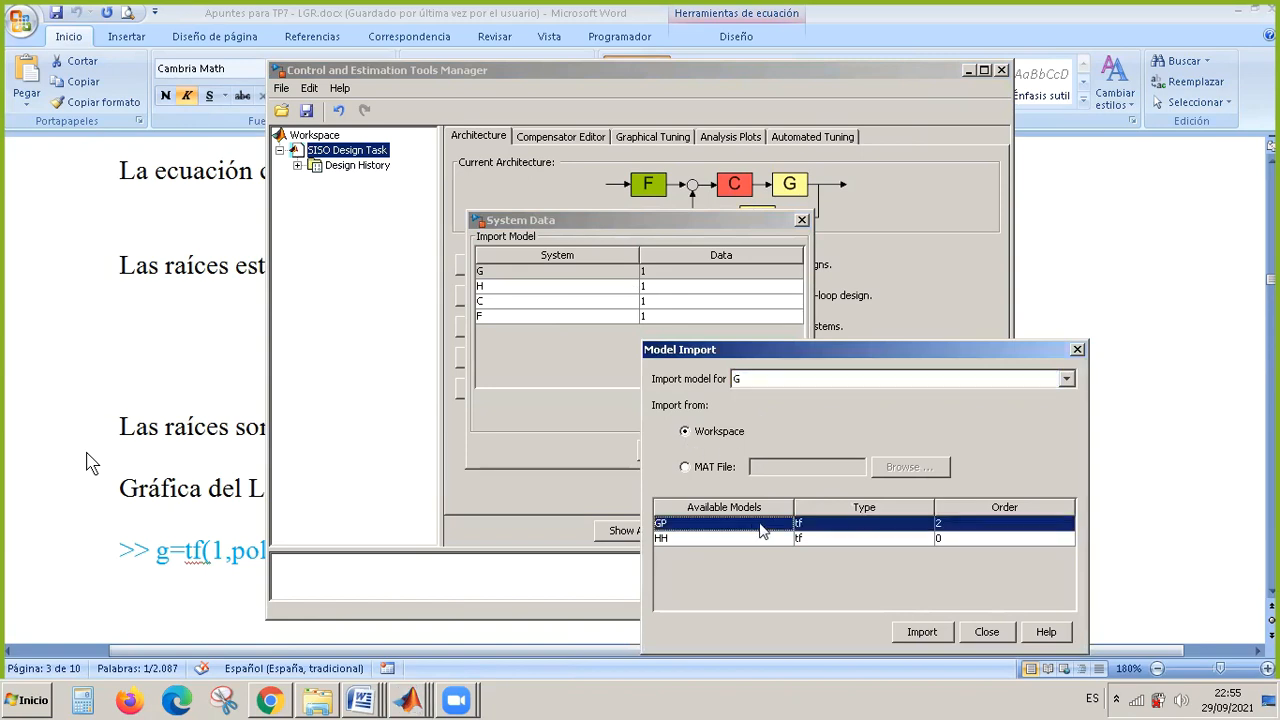
click(925, 632)
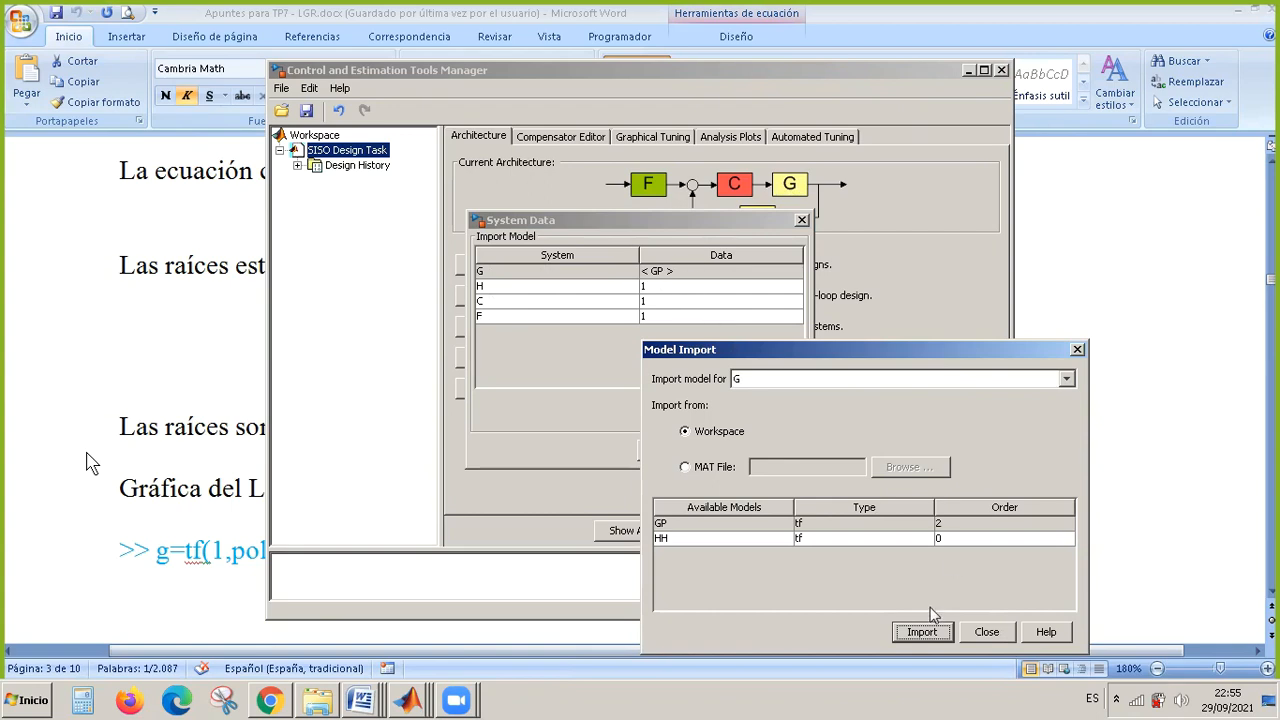
click(994, 631)
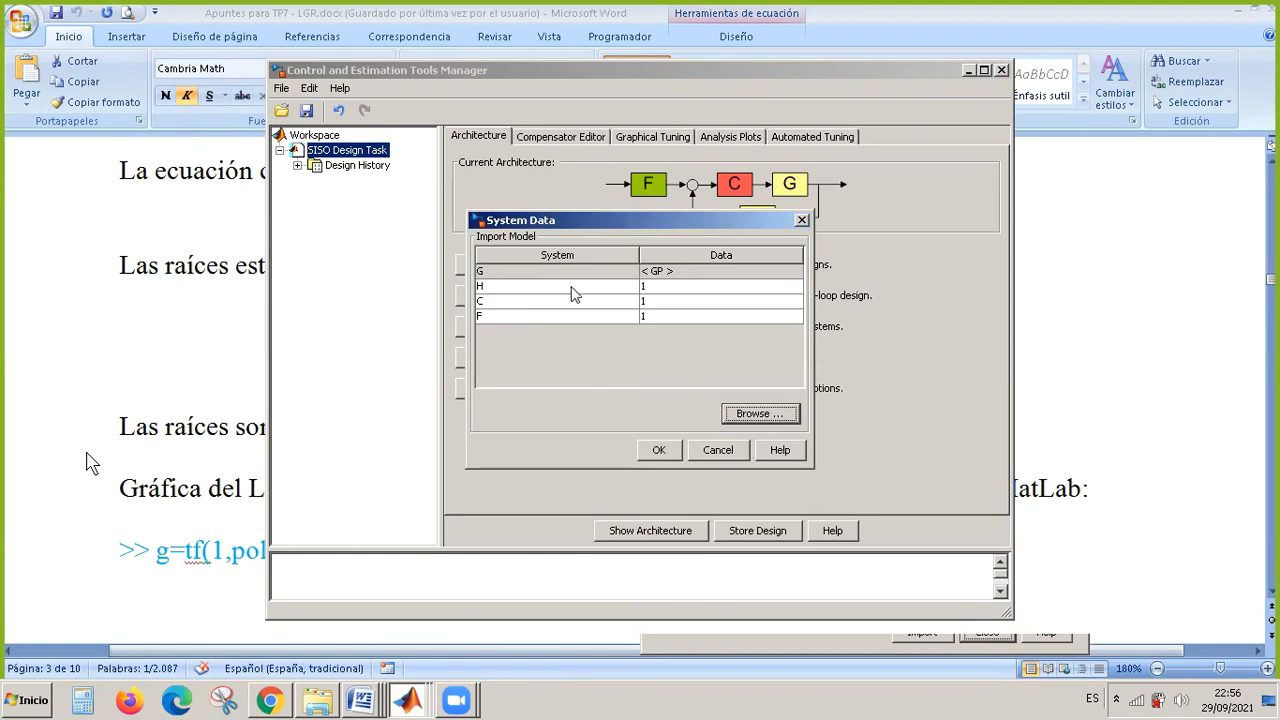
Import the workspace model HH for system H and apply the system data to the SISO design task.
click(574, 293)
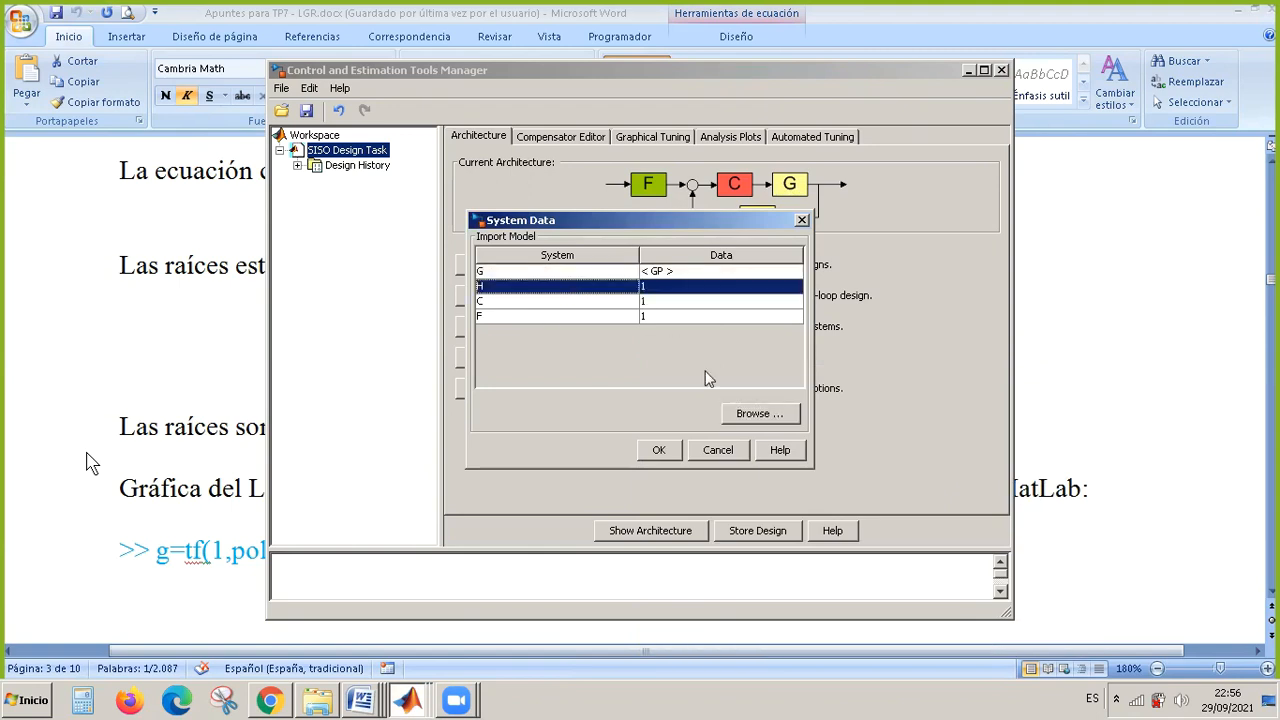
click(750, 413)
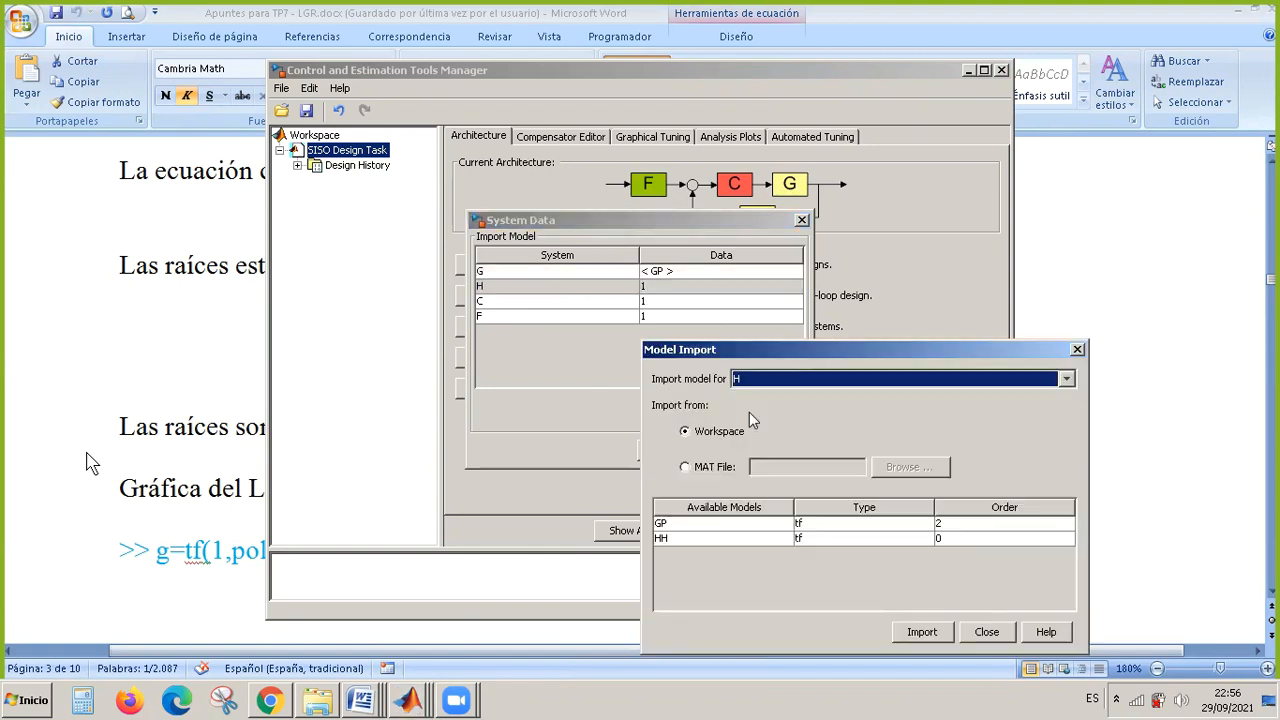
click(732, 537)
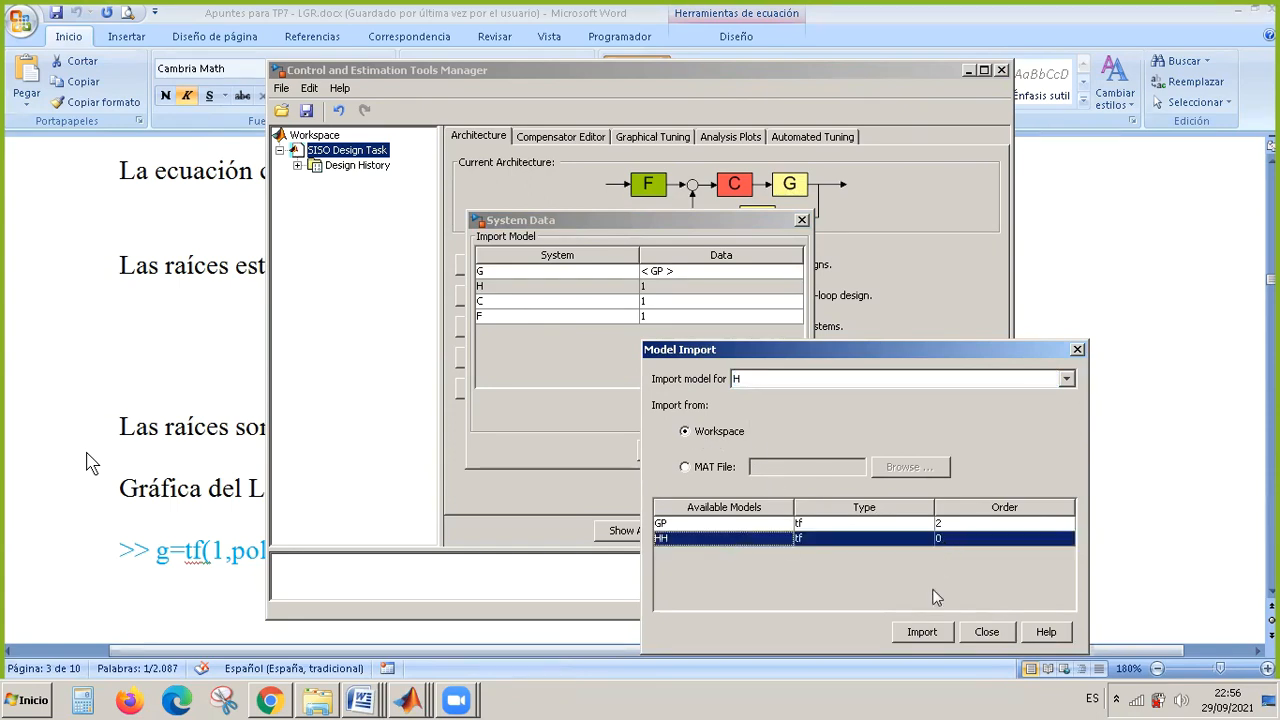
click(922, 632)
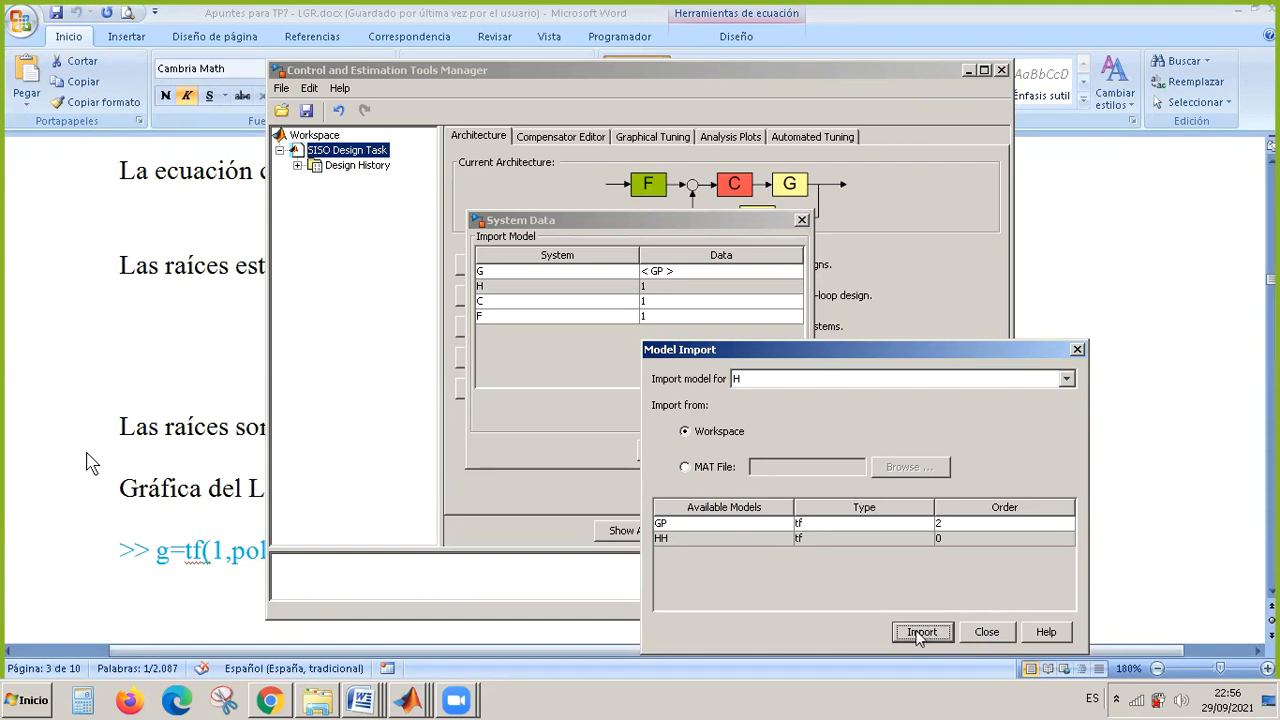
click(883, 545)
click(929, 633)
click(987, 633)
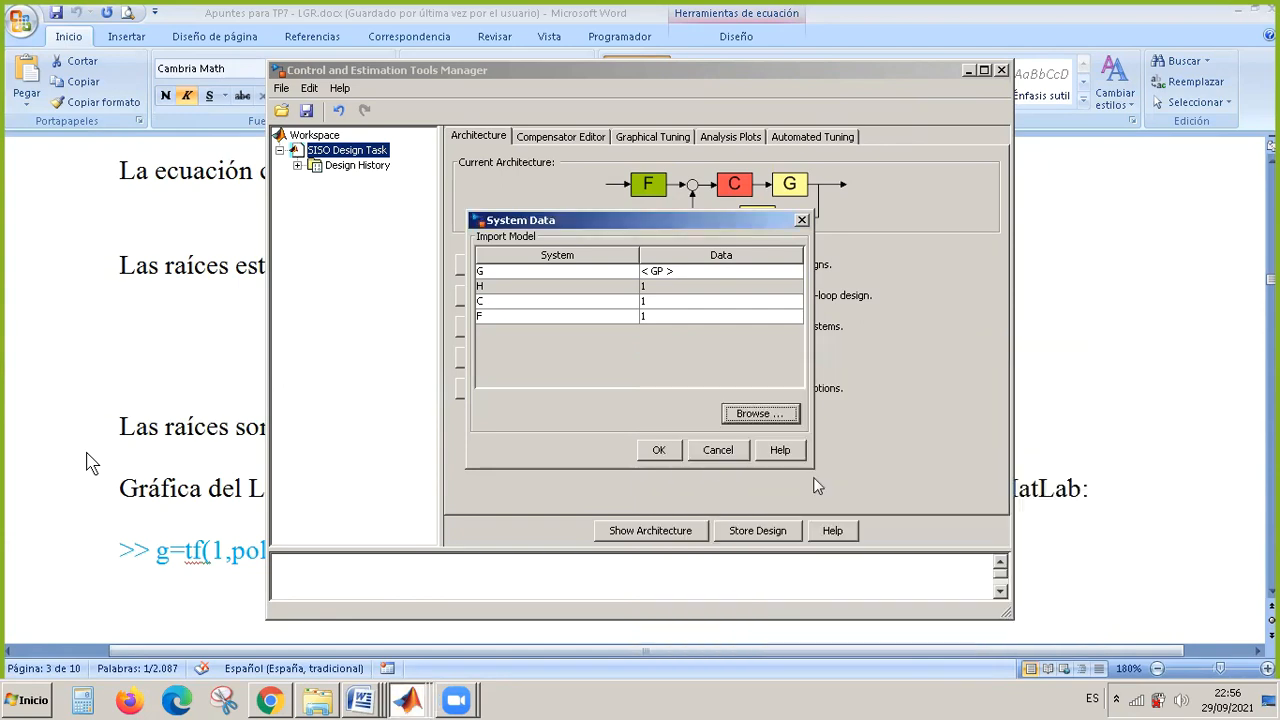
click(665, 452)
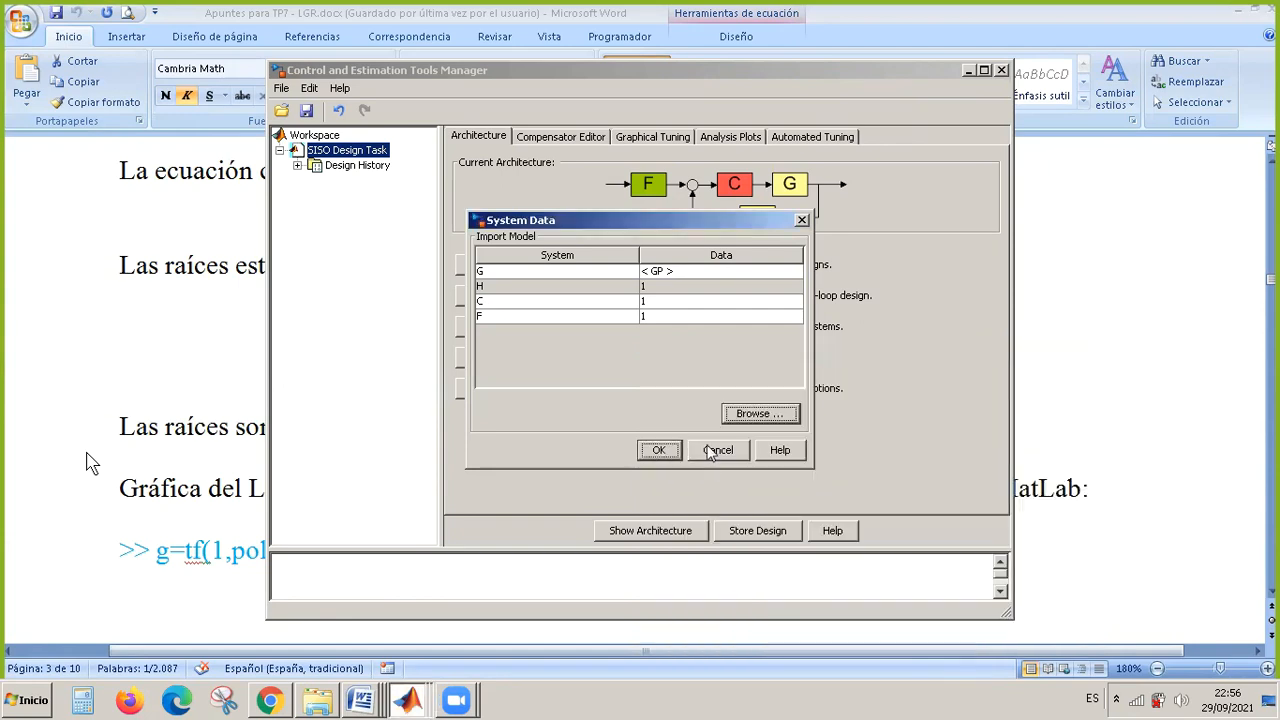
click(662, 449)
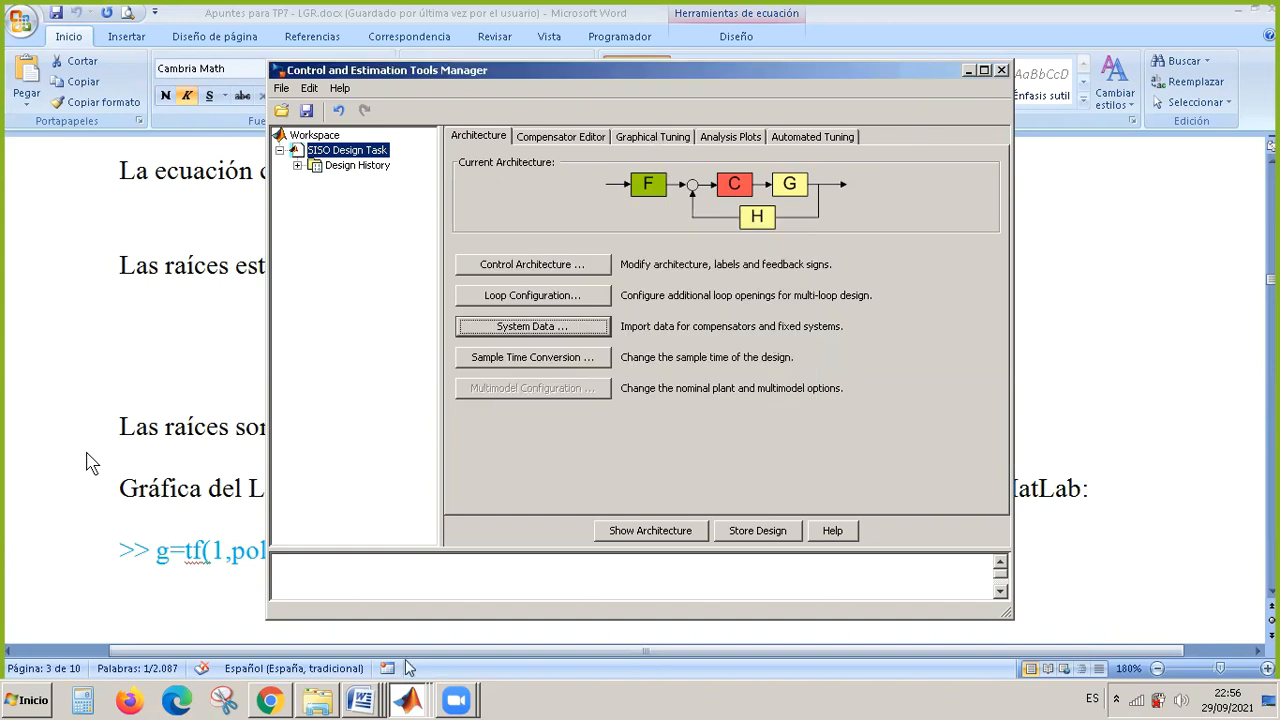
Bring up the SISO Design root locus window and move it aside to make room for a second plot window.
click(410, 700)
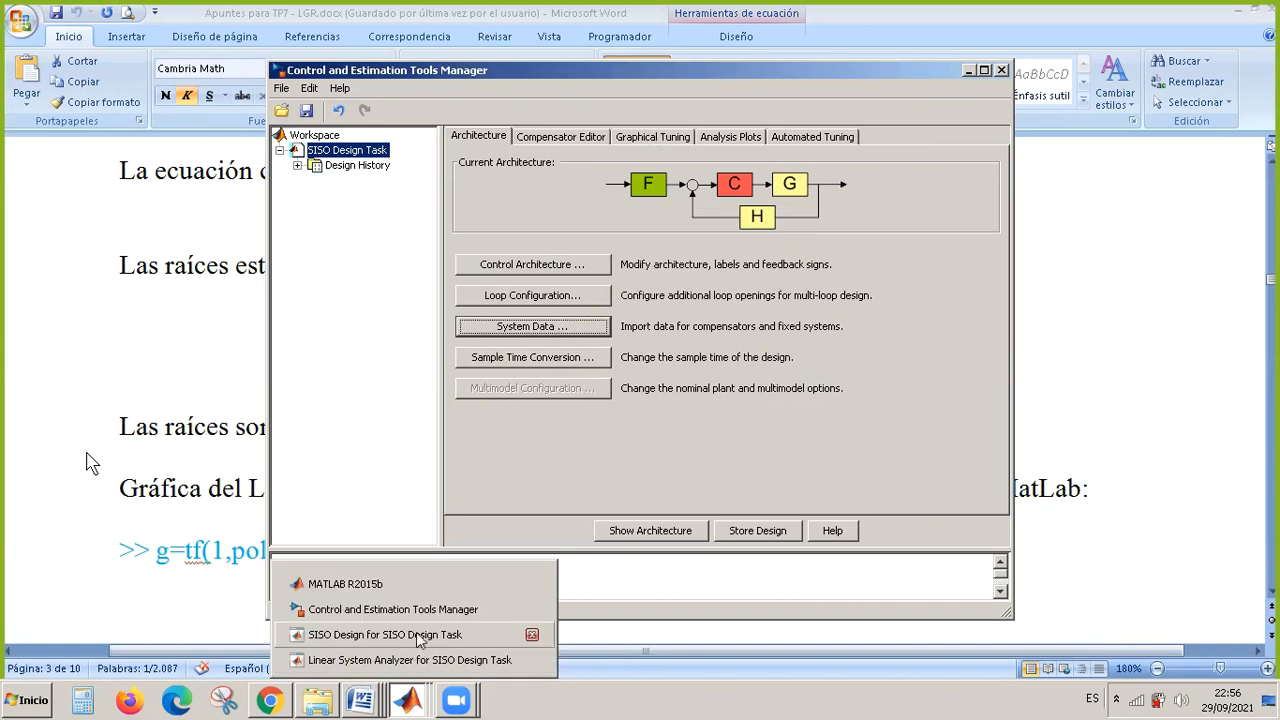
click(428, 635)
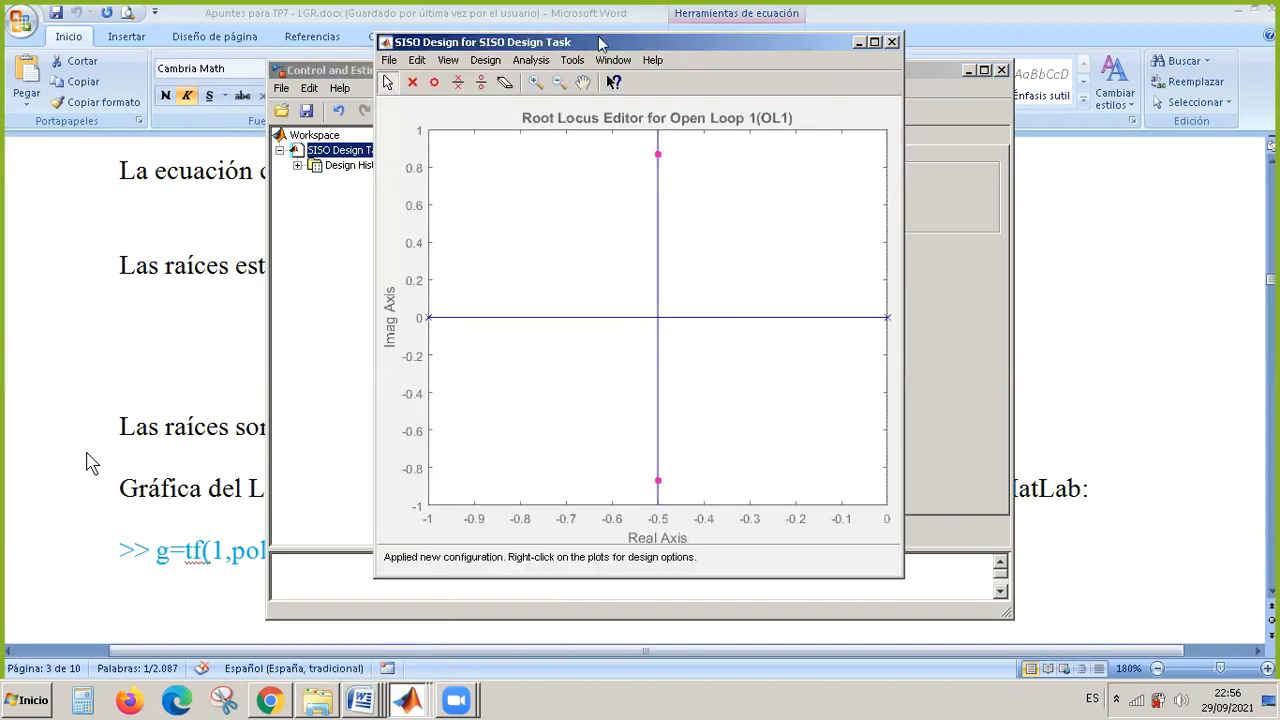
drag(600, 43, 265, 64)
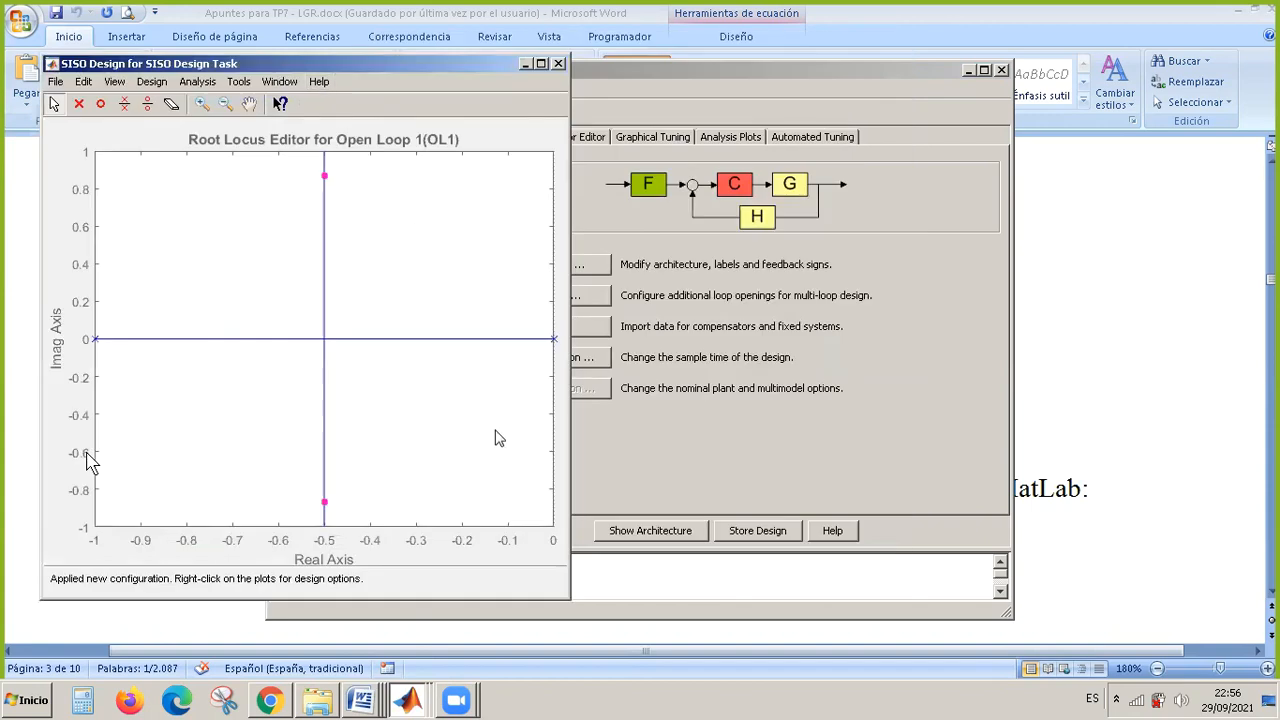
Bring up the Linear System Analyzer step response, place it beside the root locus window and widen it.
click(410, 702)
click(390, 663)
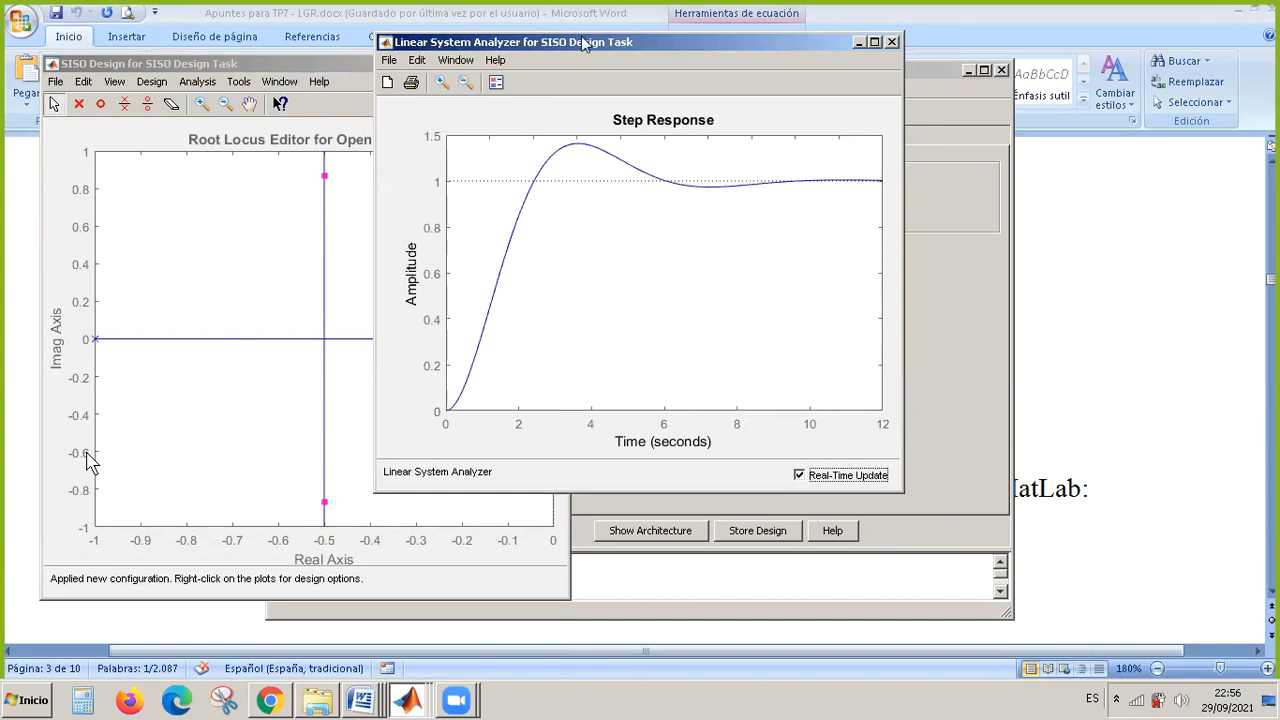
drag(583, 44, 853, 153)
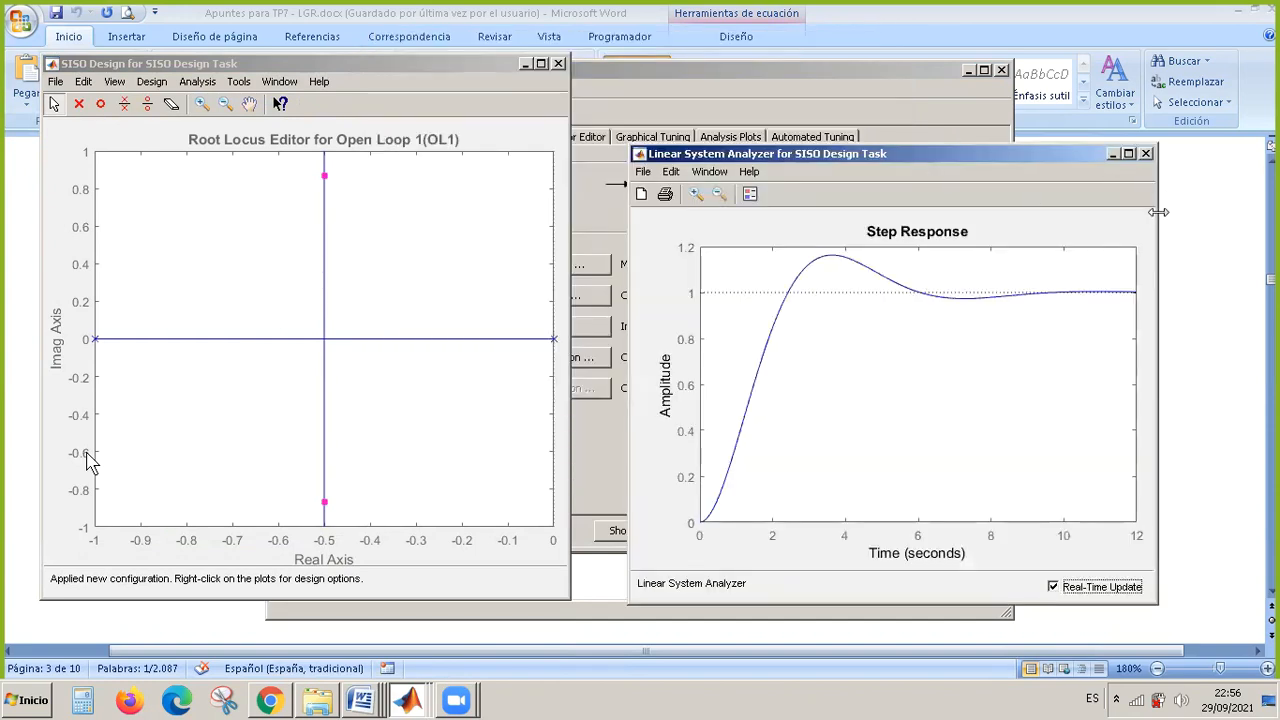
drag(1158, 212, 1255, 212)
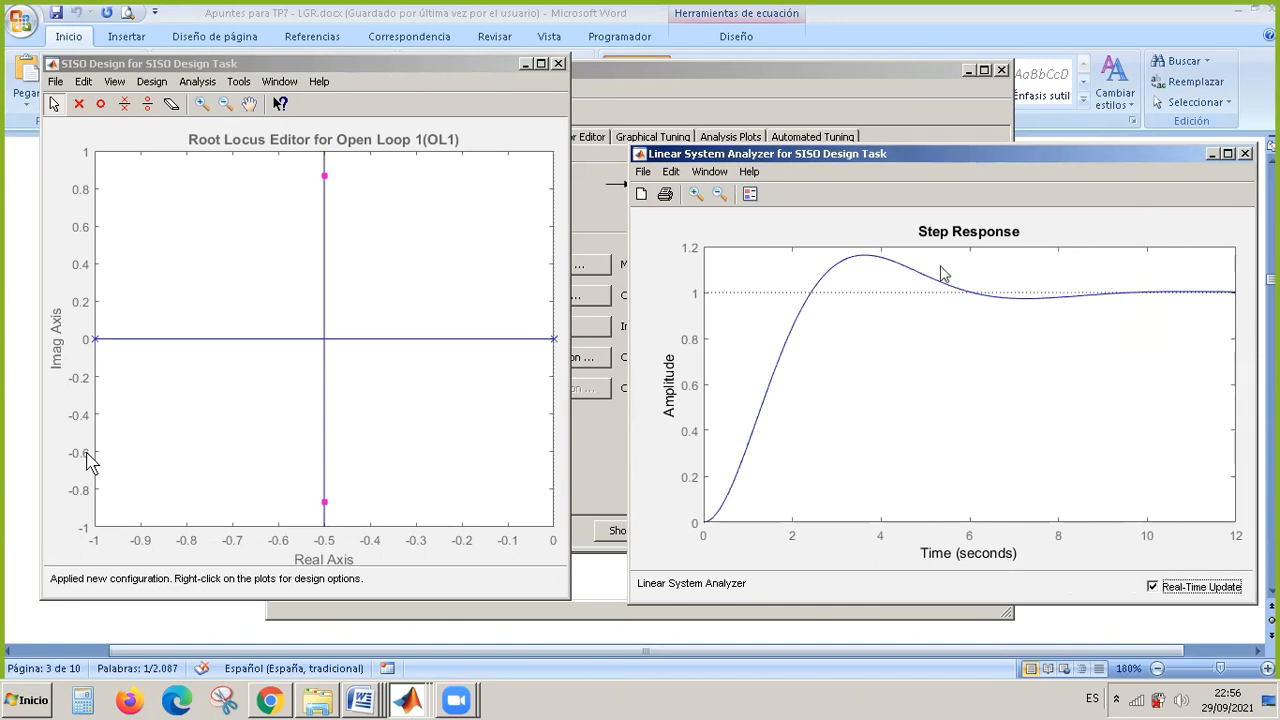
Lower the root locus window and widen it to reach the edge of the step response window.
click(458, 120)
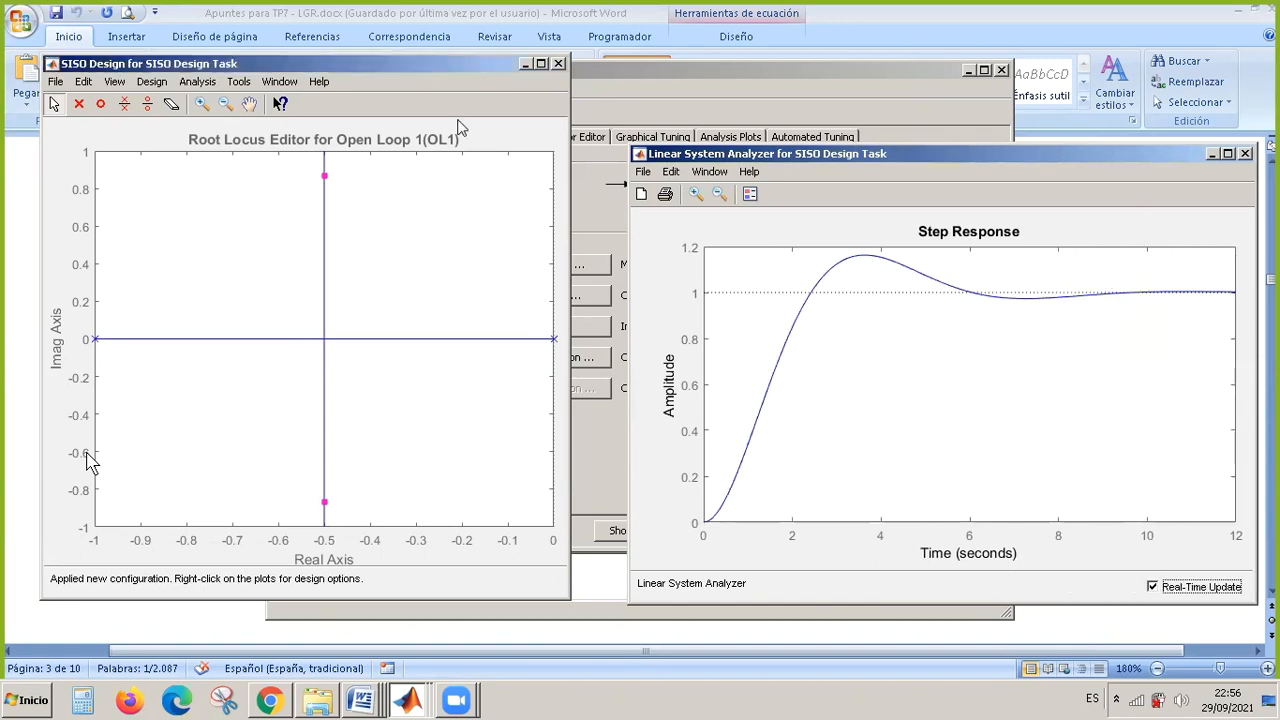
drag(447, 62, 422, 129)
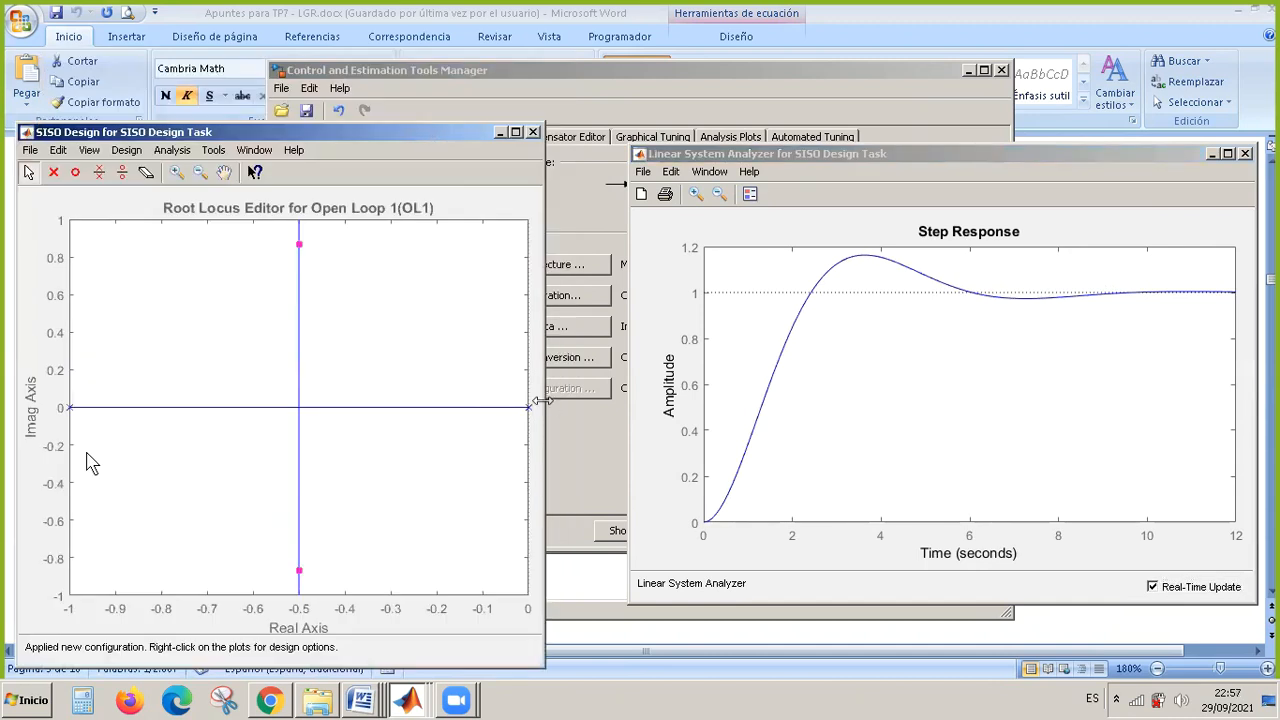
drag(541, 400, 621, 405)
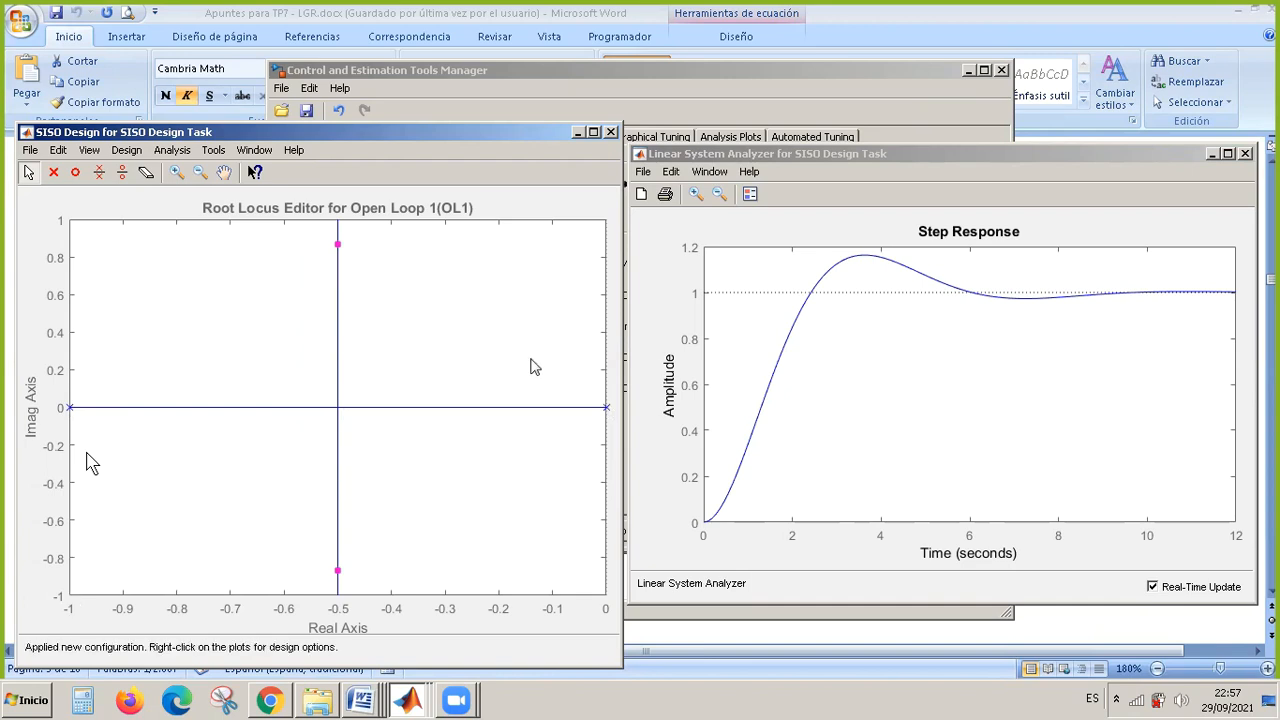
Check compensator C's gain in the Compensator Editor and bring the root locus and step response plots back into view.
click(339, 247)
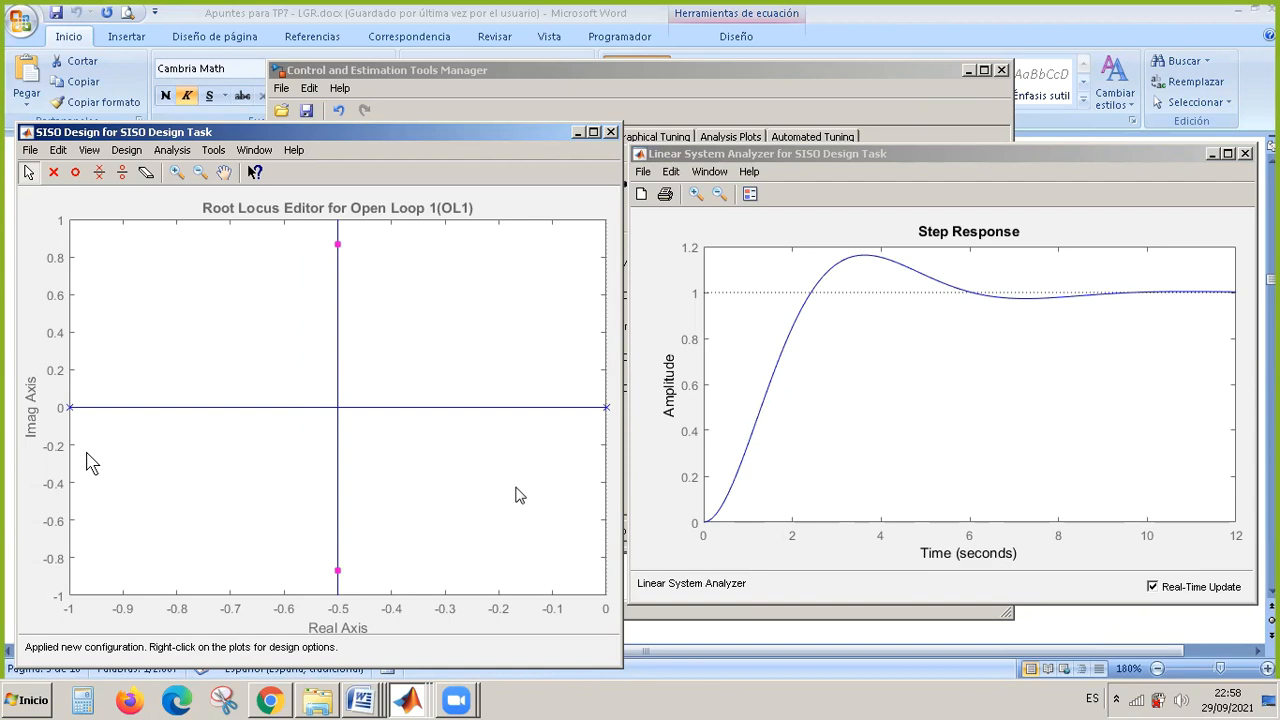
click(512, 120)
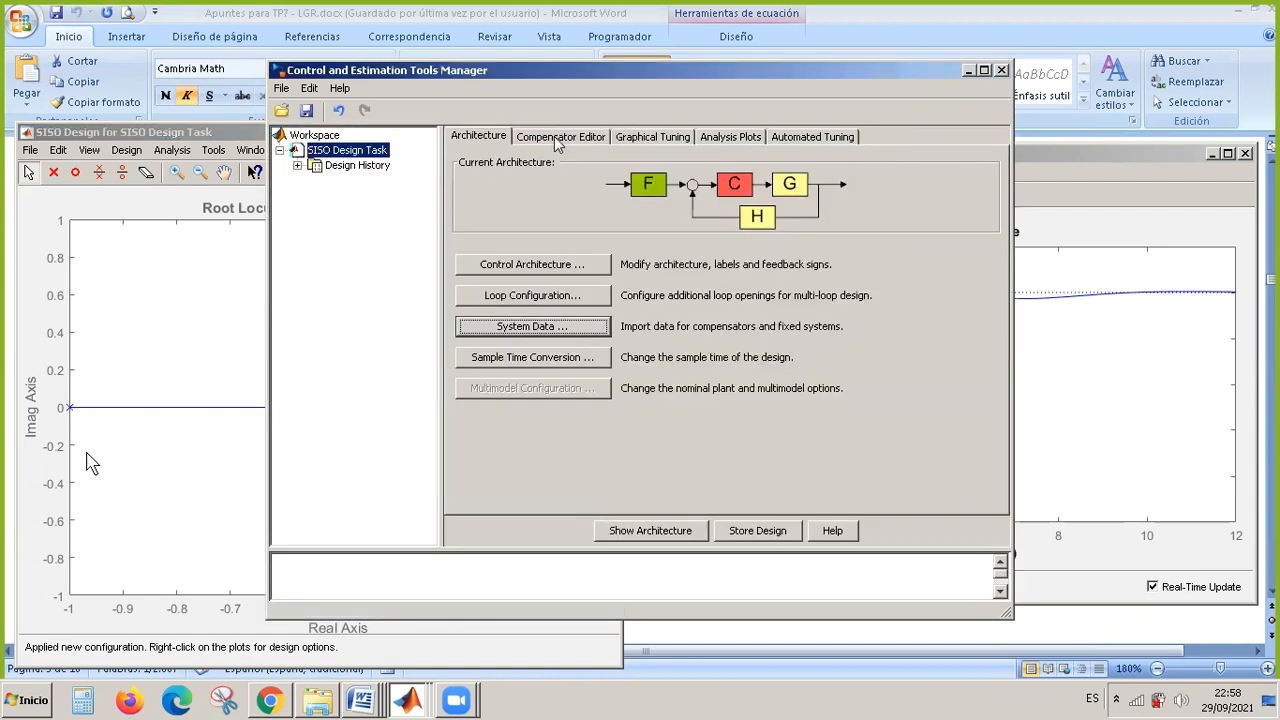
click(557, 143)
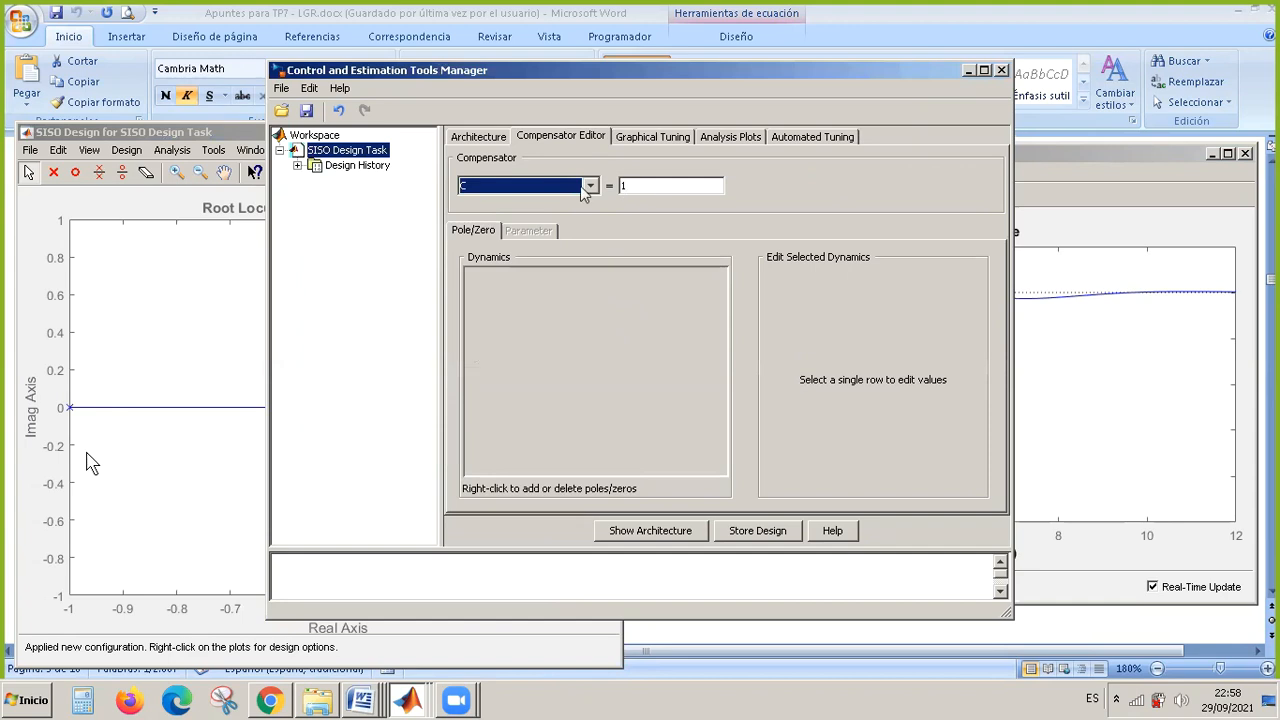
click(188, 372)
click(1100, 376)
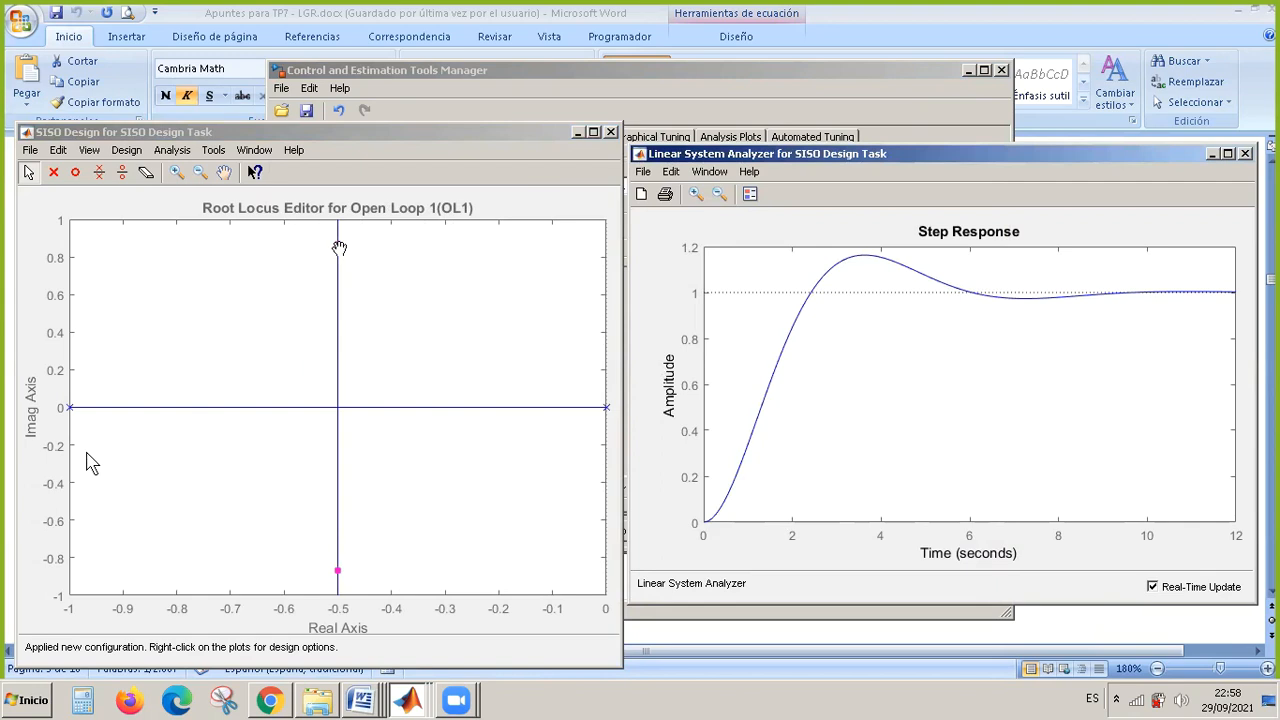
Lower the loop gain to 0.25 by moving the complex closed-loop poles along the vertical branch to the real axis at -0.5.
click(339, 247)
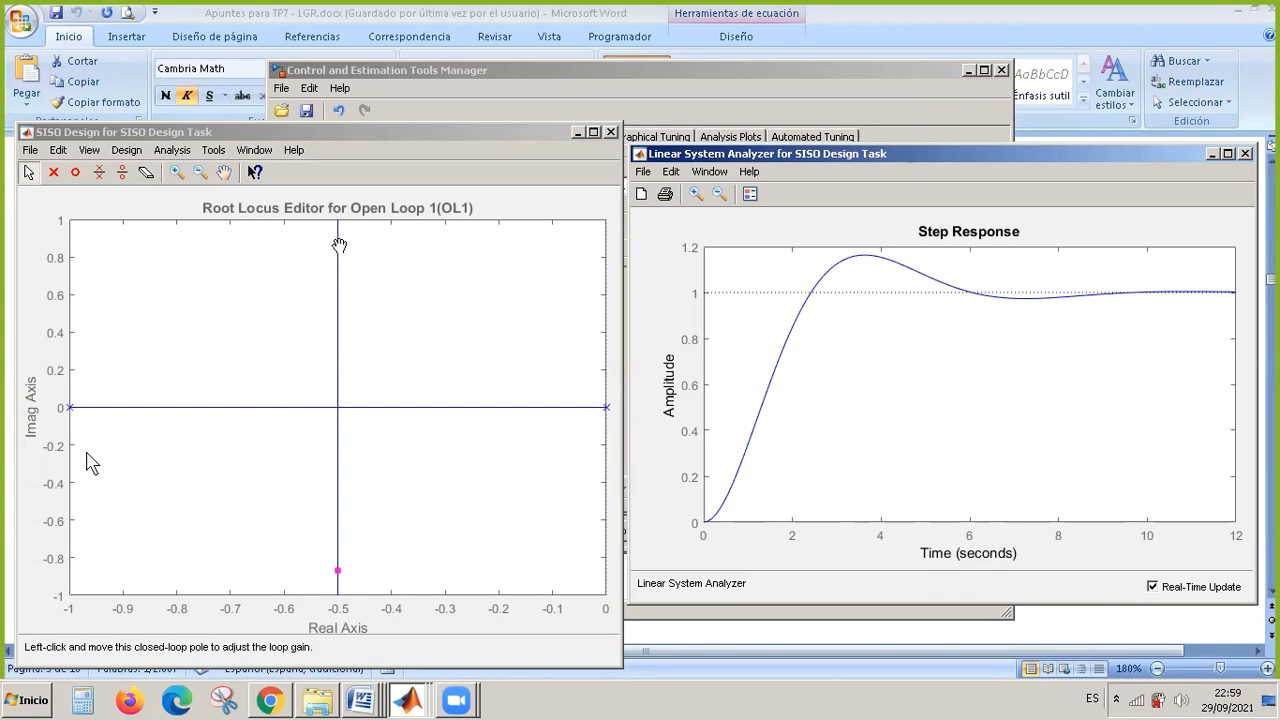
drag(339, 245, 350, 360)
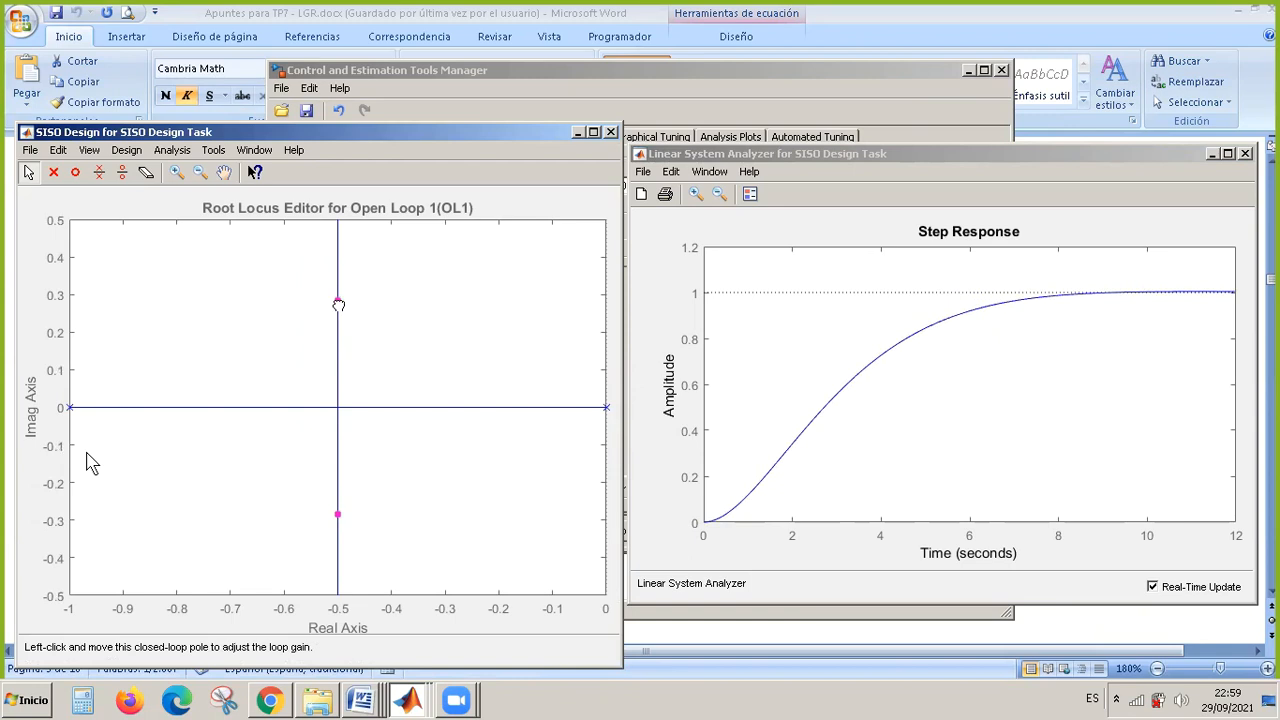
drag(337, 322, 338, 407)
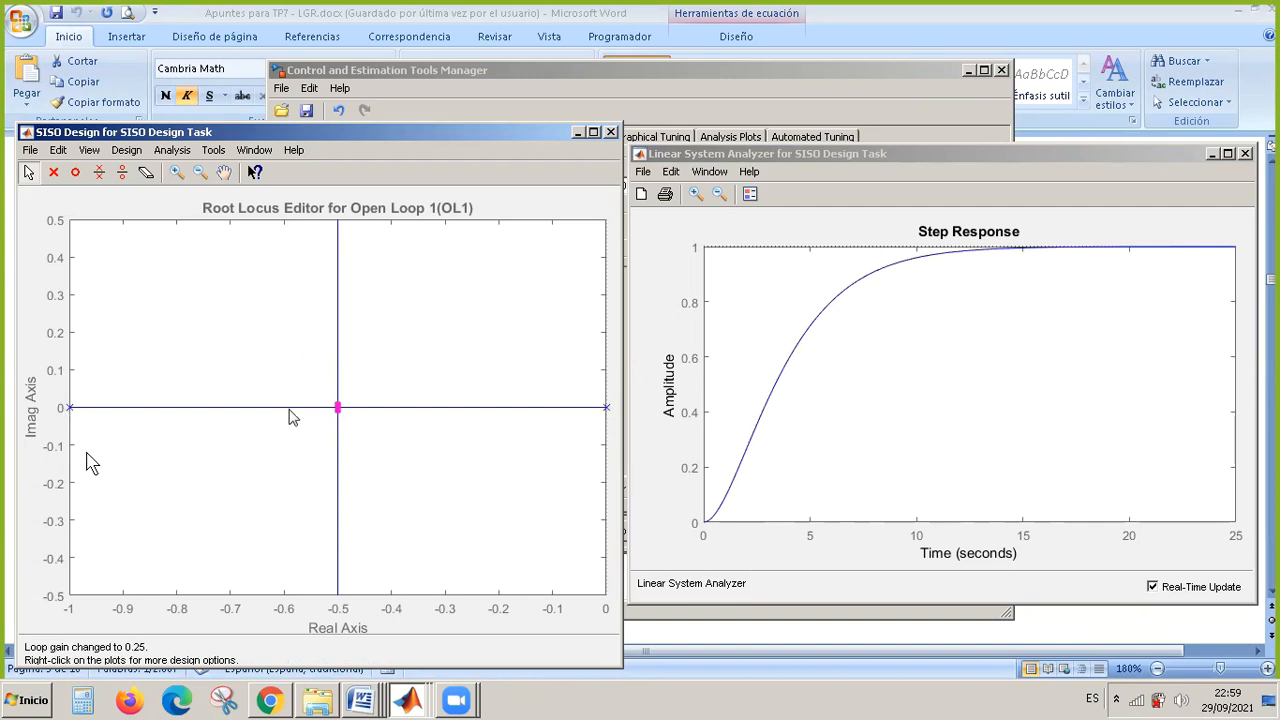
Separate the closed-loop poles slightly at loop gain 0.253, and move them along the real axis close to the open-loop poles, reaching gain 0.0146.
drag(339, 407, 343, 360)
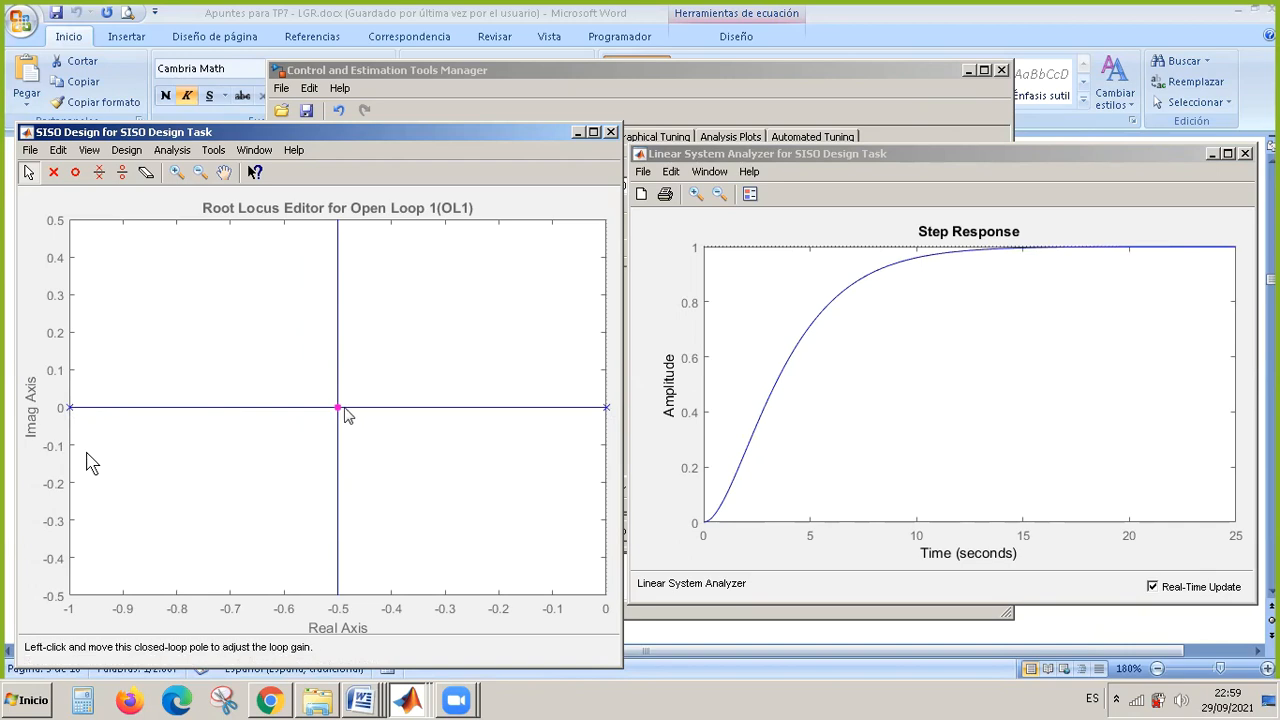
drag(339, 410, 340, 385)
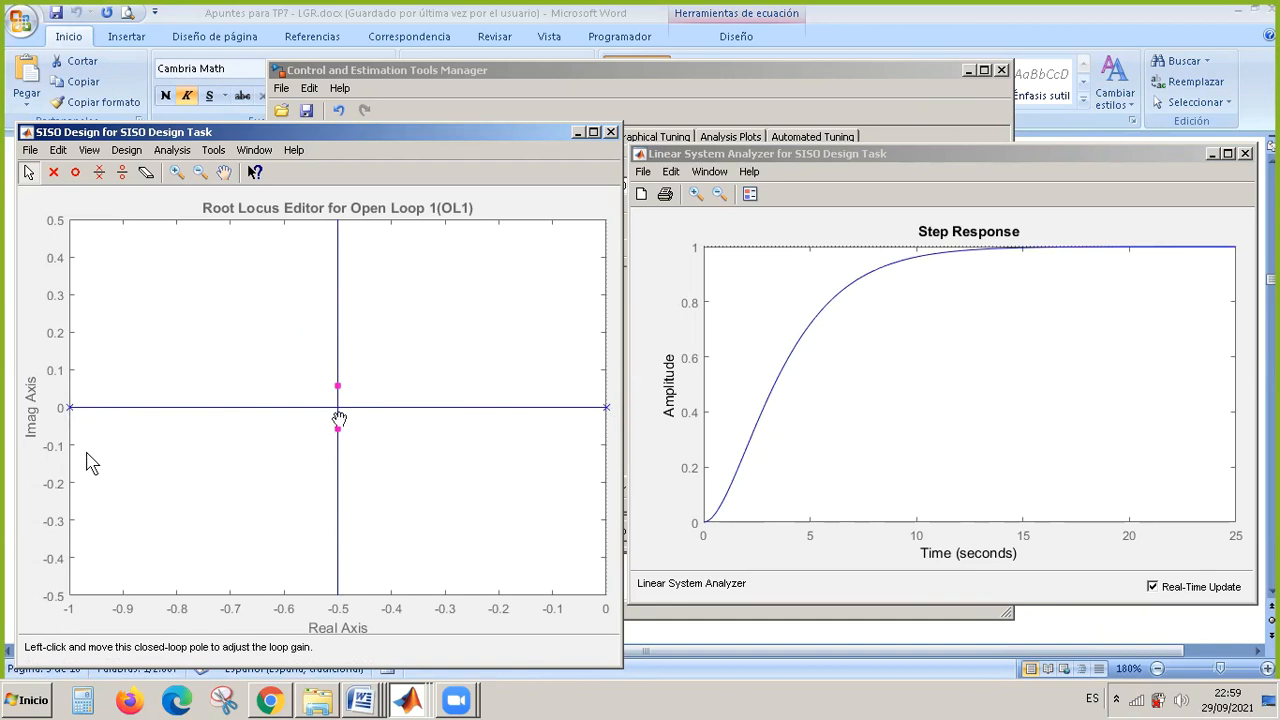
click(338, 386)
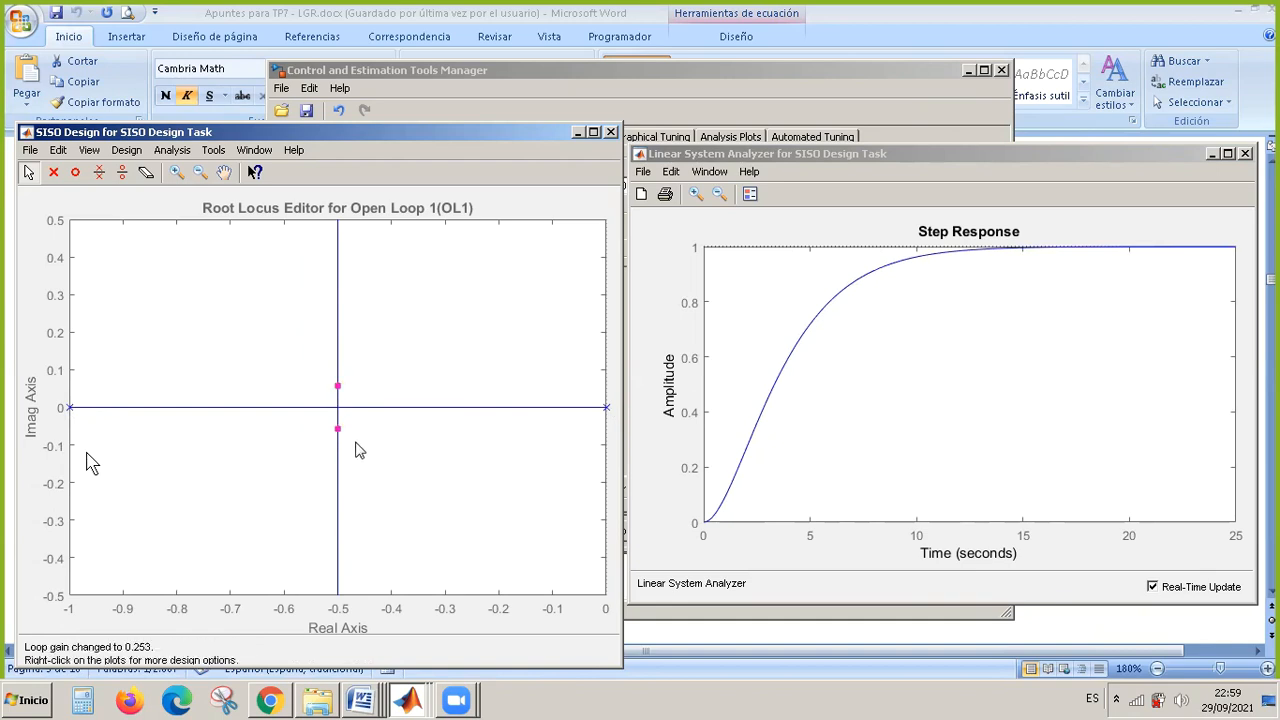
drag(339, 429, 75, 408)
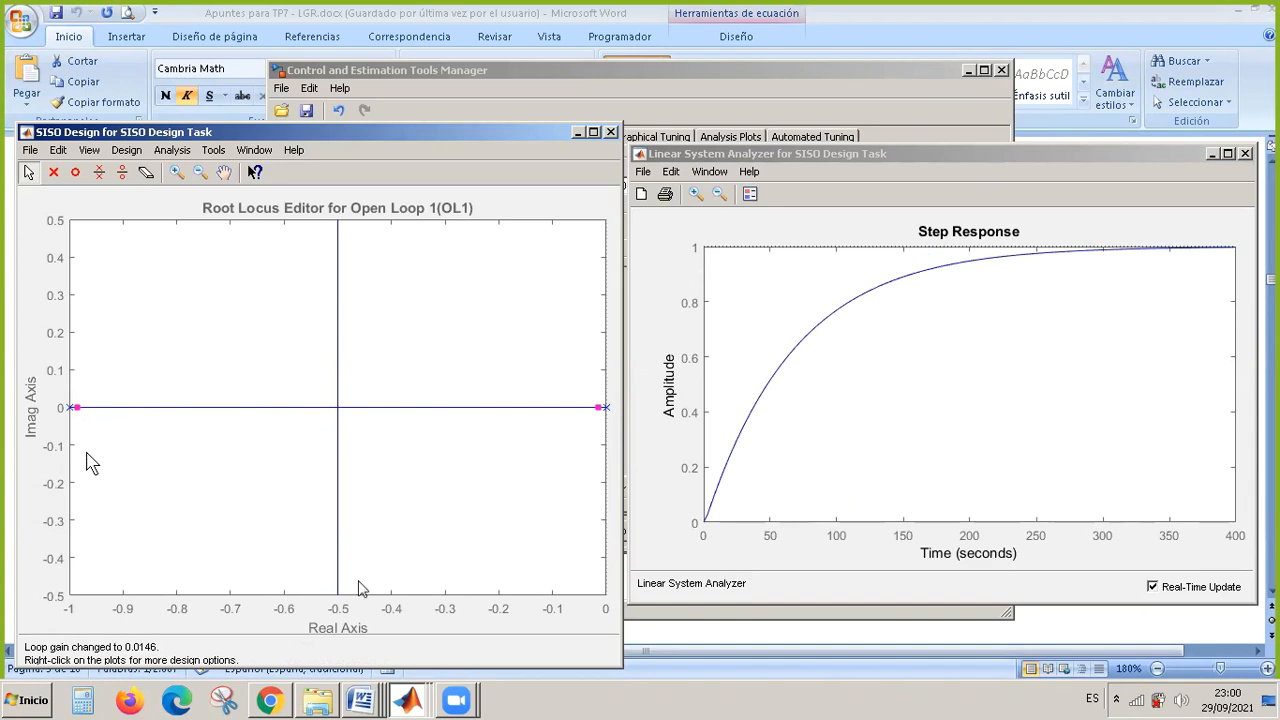
Switch to the Word document Apuntes para TP7 - LGR.docx and find the section on where the root locus starts (K=0).
click(364, 703)
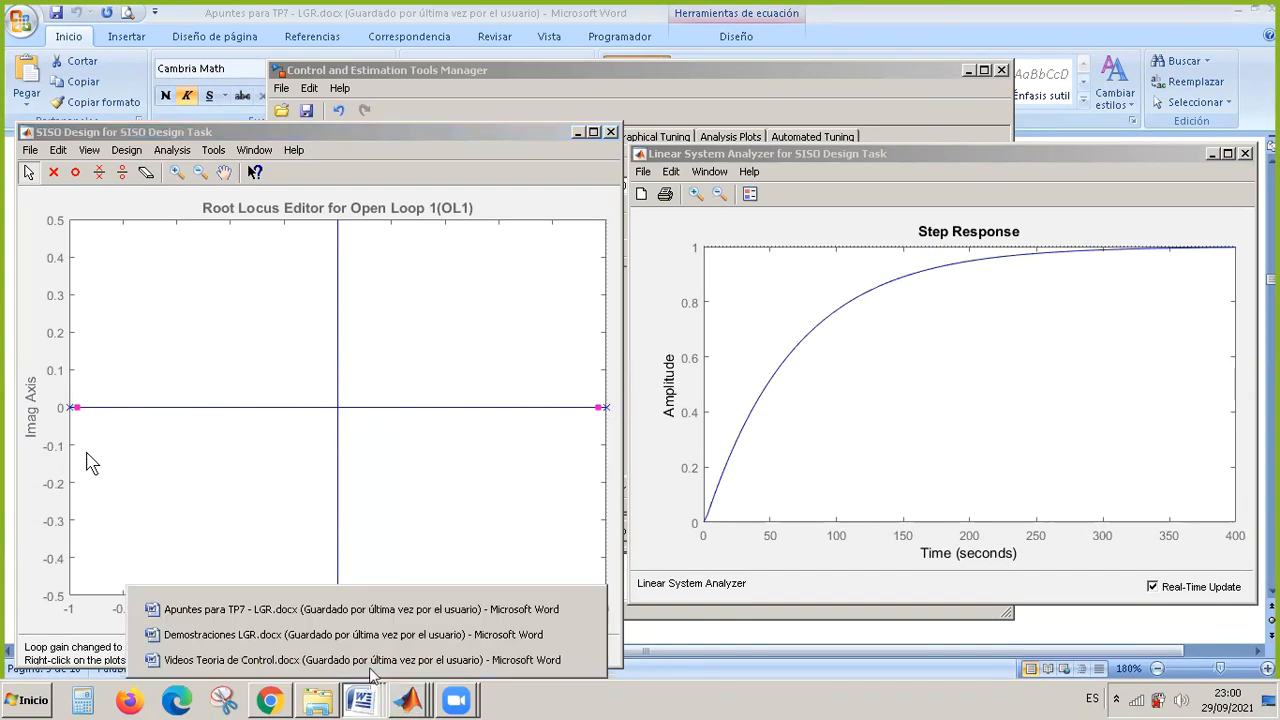
click(400, 607)
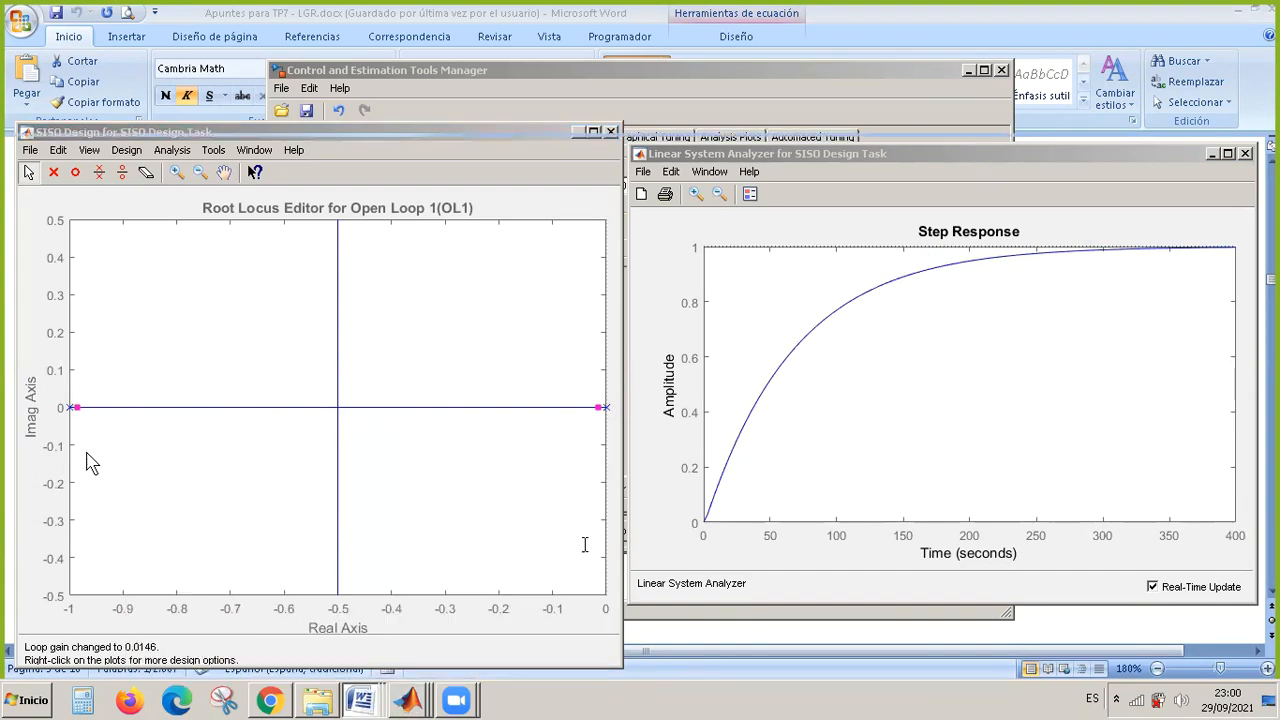
drag(1272, 285, 1272, 248)
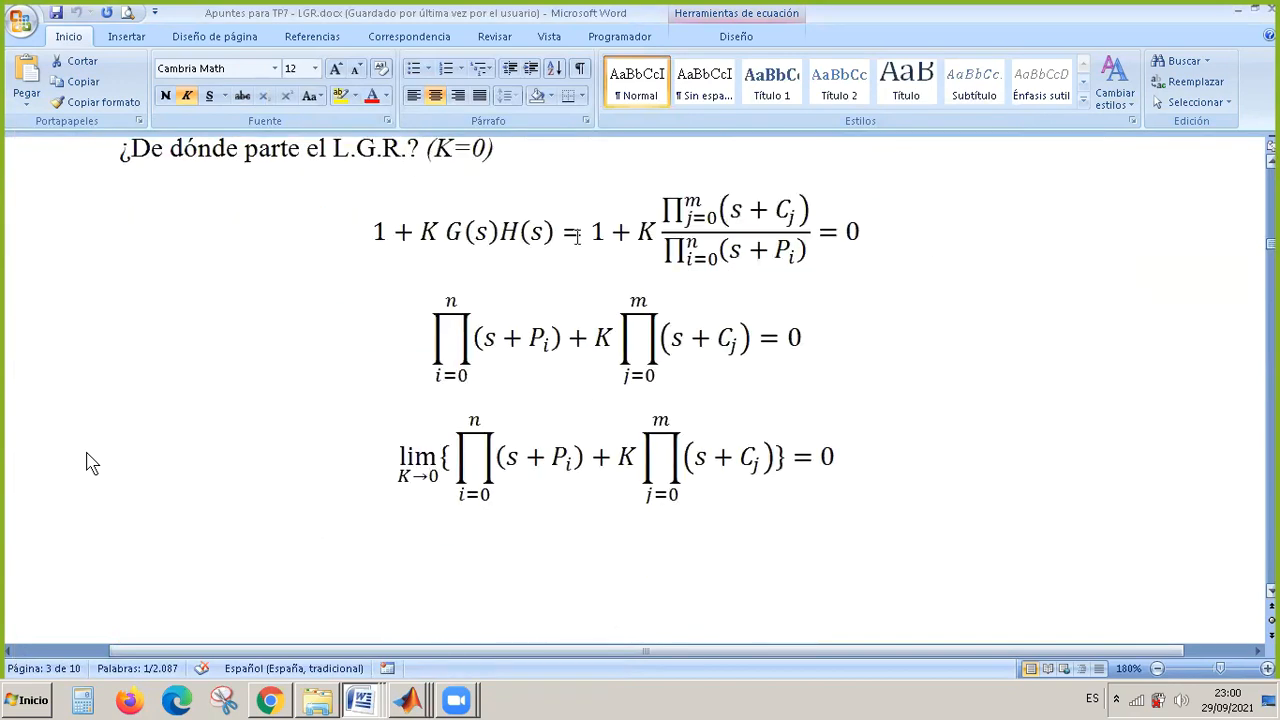
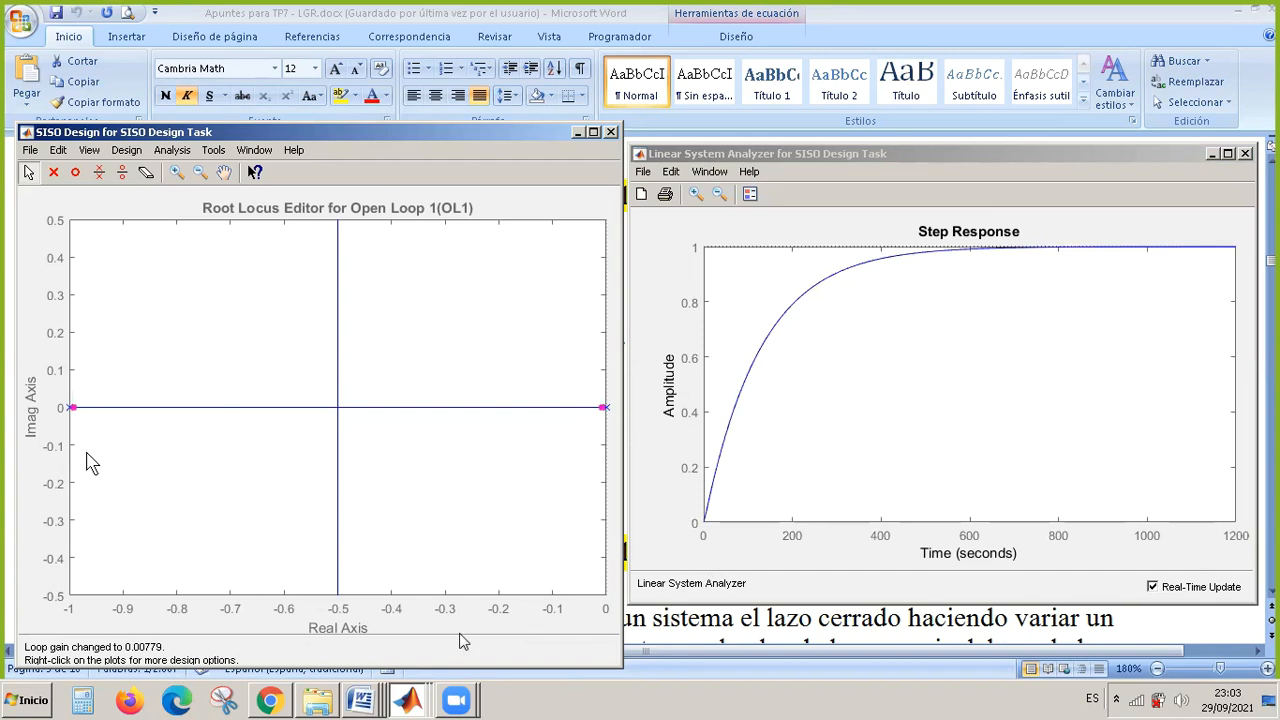
Set compensator C's gain to 1 in the Compensator Editor and bring the root locus and step response plots back into view.
mouse_move(410, 695)
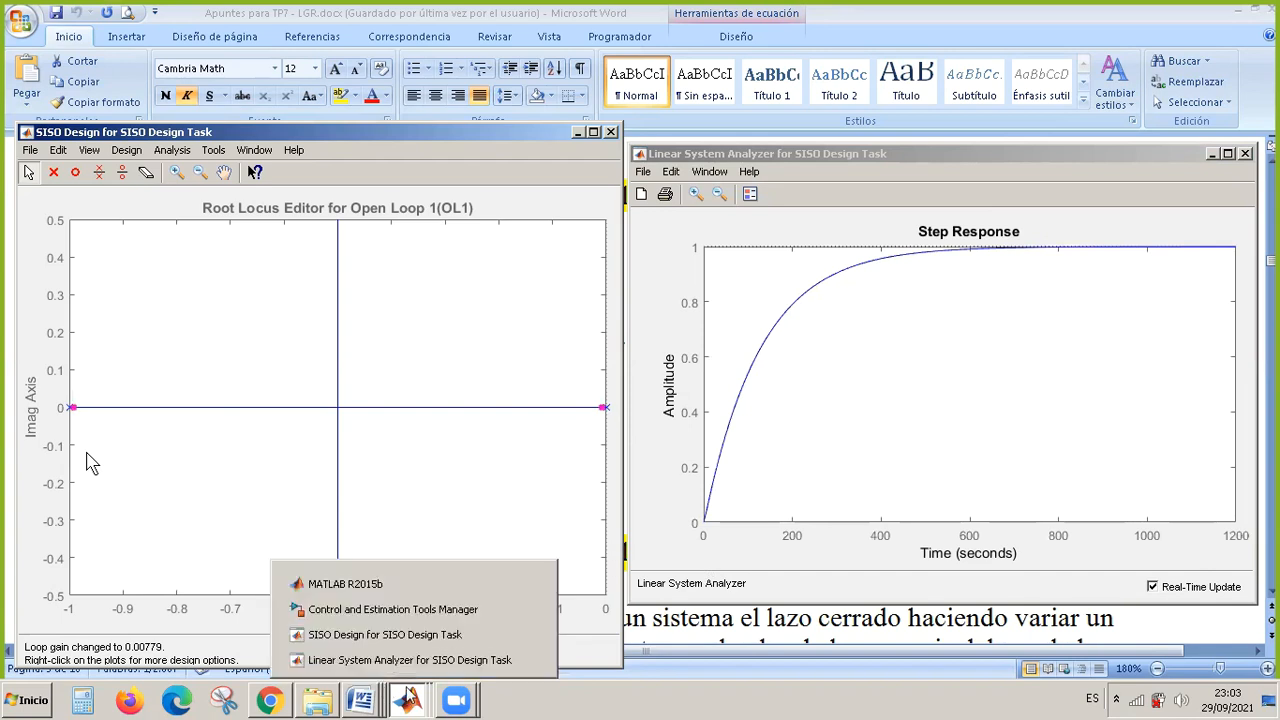
click(432, 609)
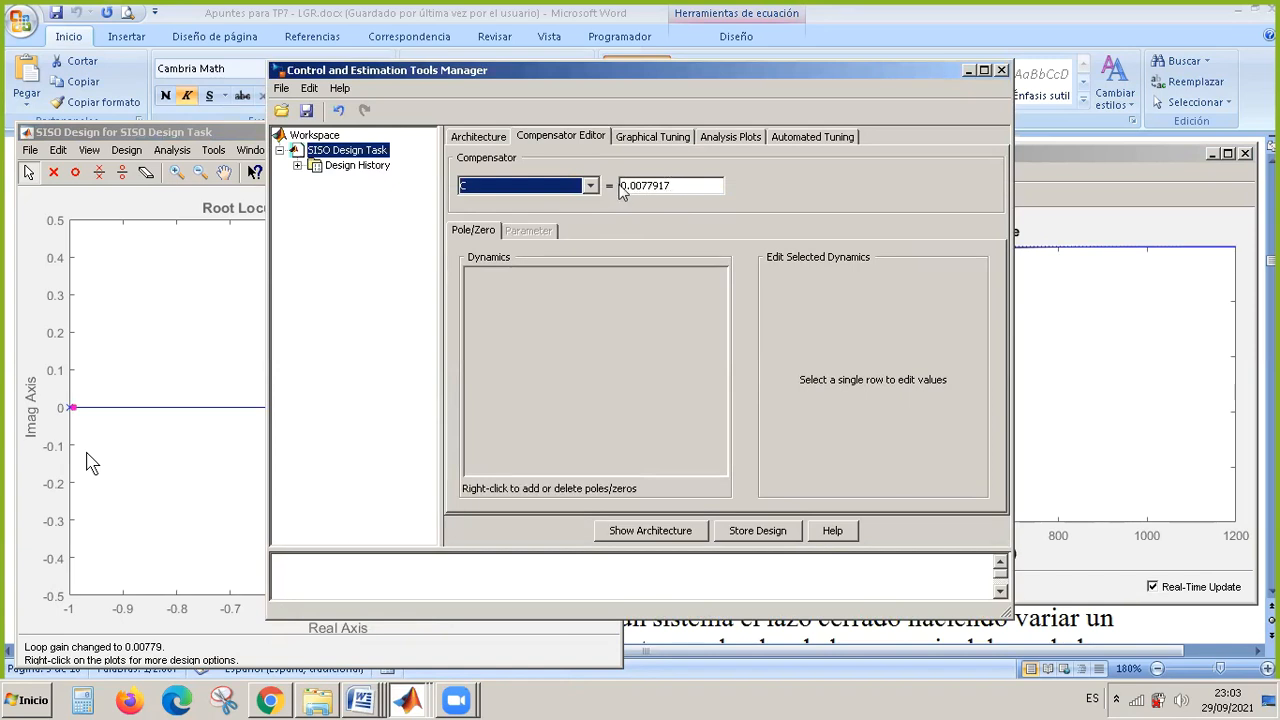
click(675, 185)
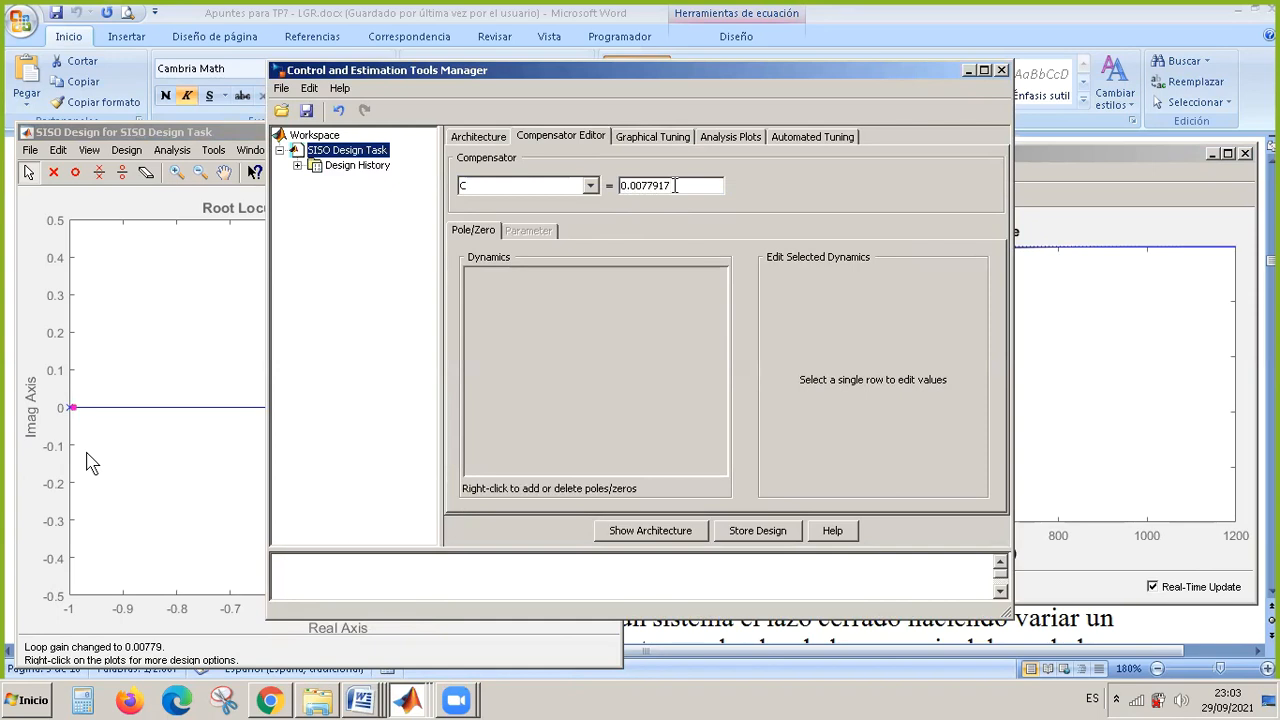
key(BackSpace)
key(BackSpace)
key(BackSpace)
key(BackSpace)
key(BackSpace)
key(BackSpace)
key(BackSpace)
key(BackSpace)
text(1)
key(Return)
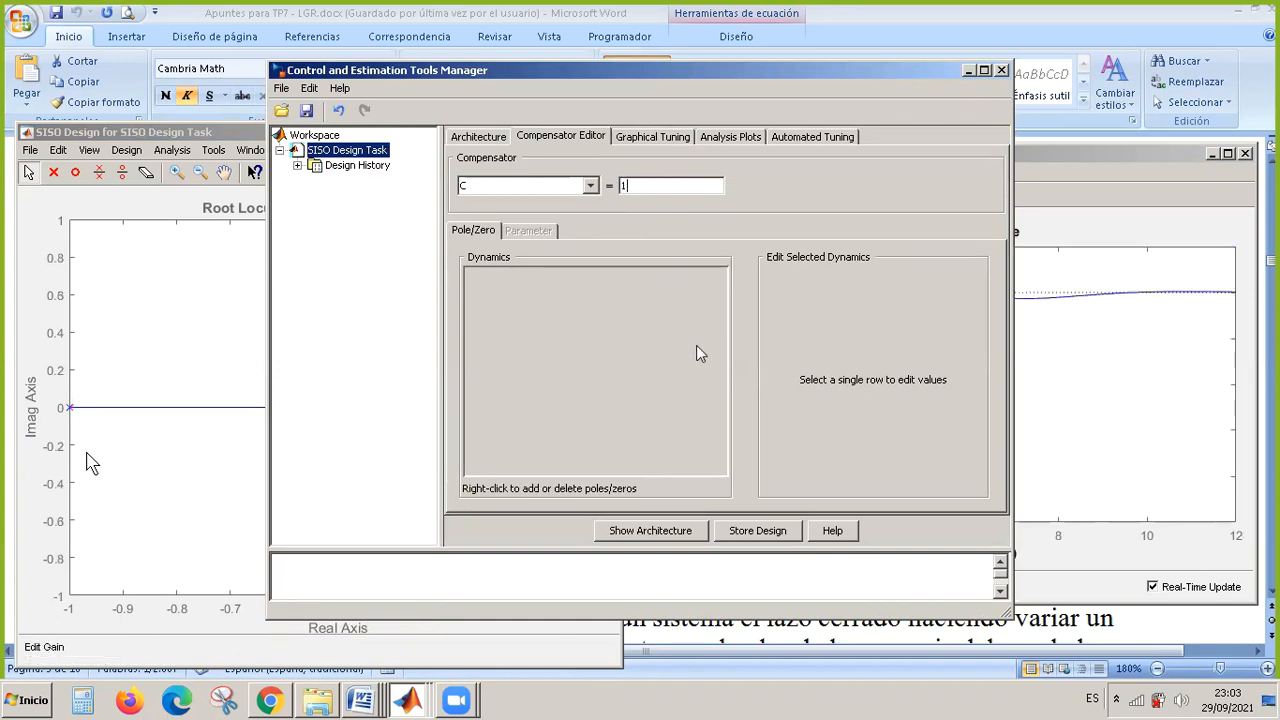
click(968, 70)
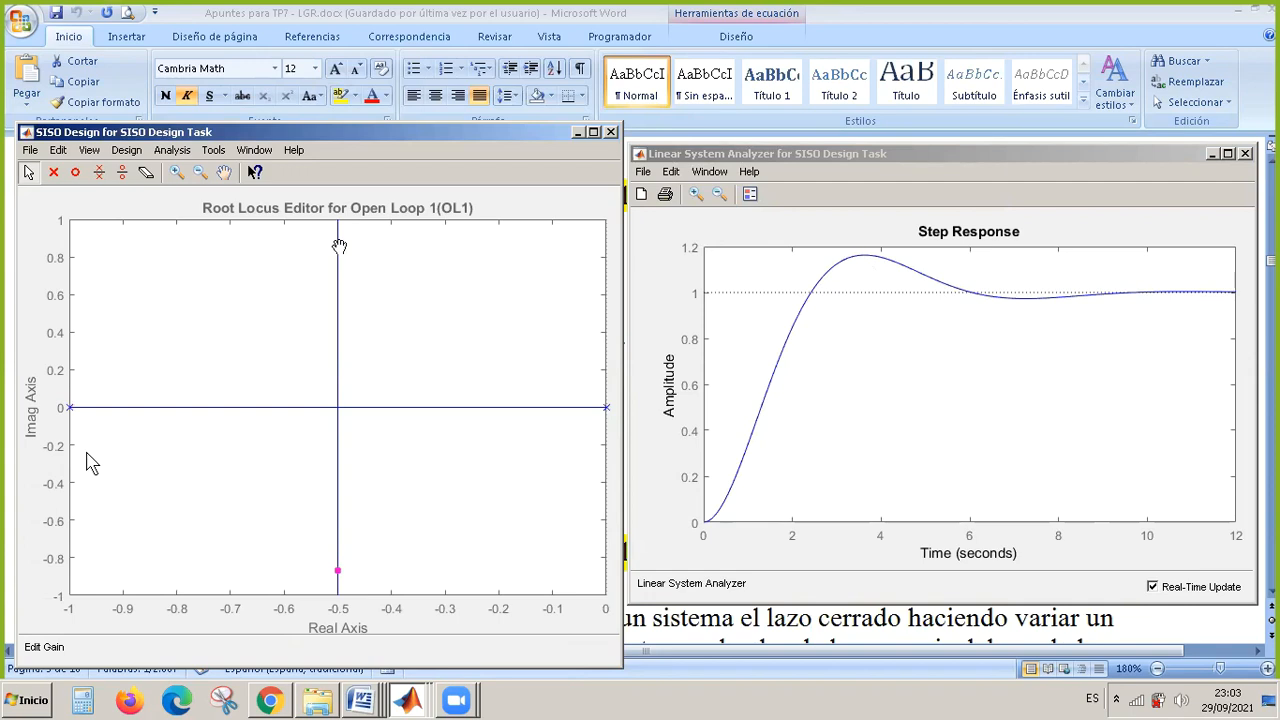
Move the closed-loop poles near the open-loop poles at loop gain 0.00779, and bring them back up the vertical branch to gain 0.615.
drag(339, 245, 600, 416)
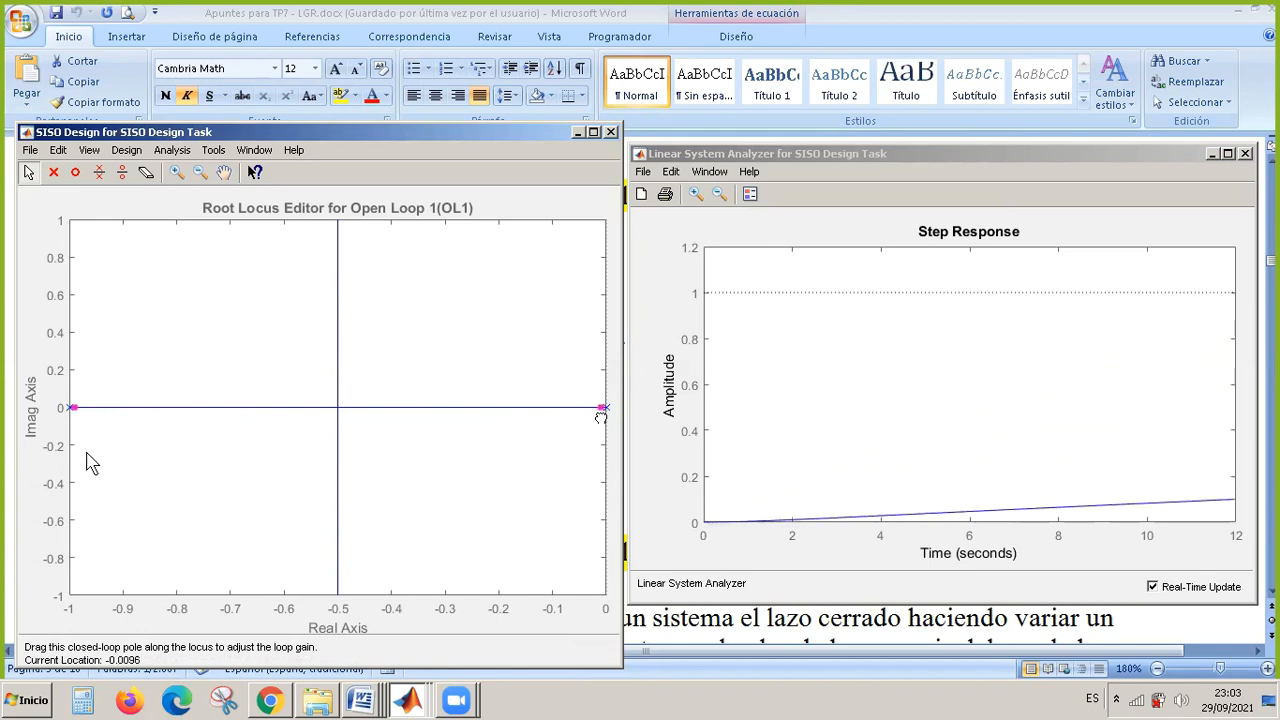
drag(601, 417, 602, 416)
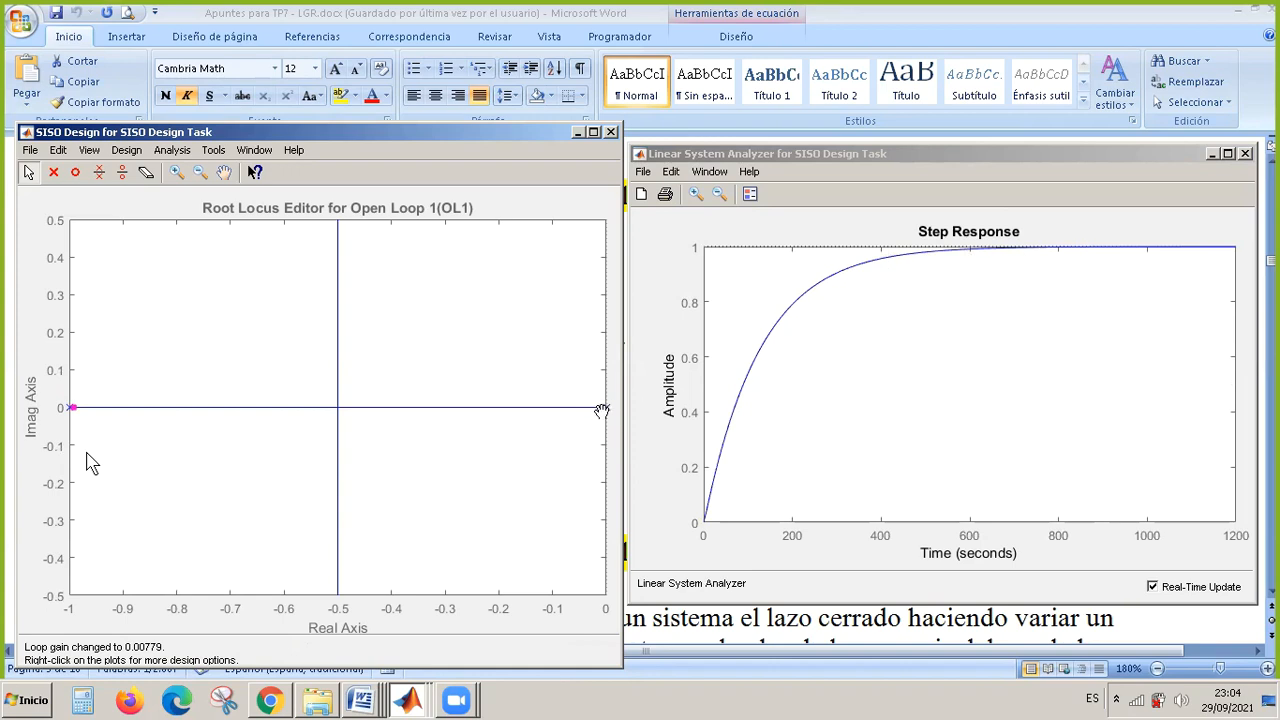
drag(601, 410, 338, 233)
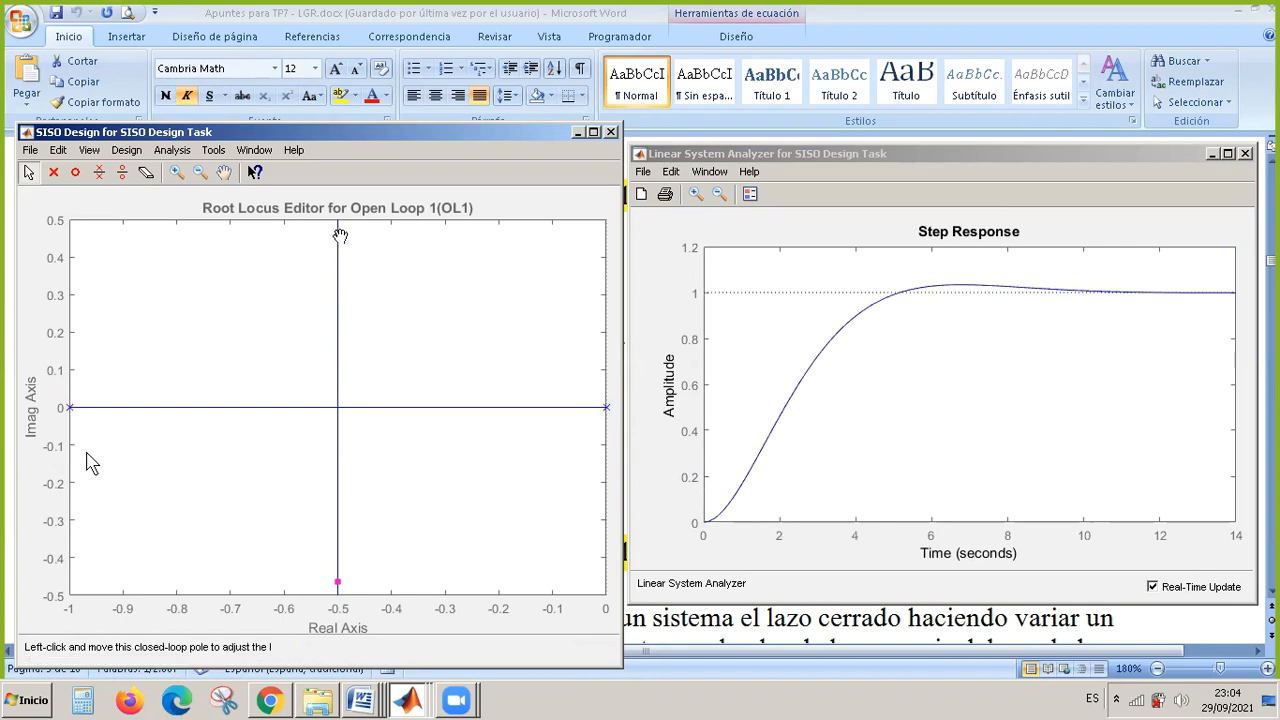
drag(338, 235, 344, 320)
drag(336, 248, 338, 212)
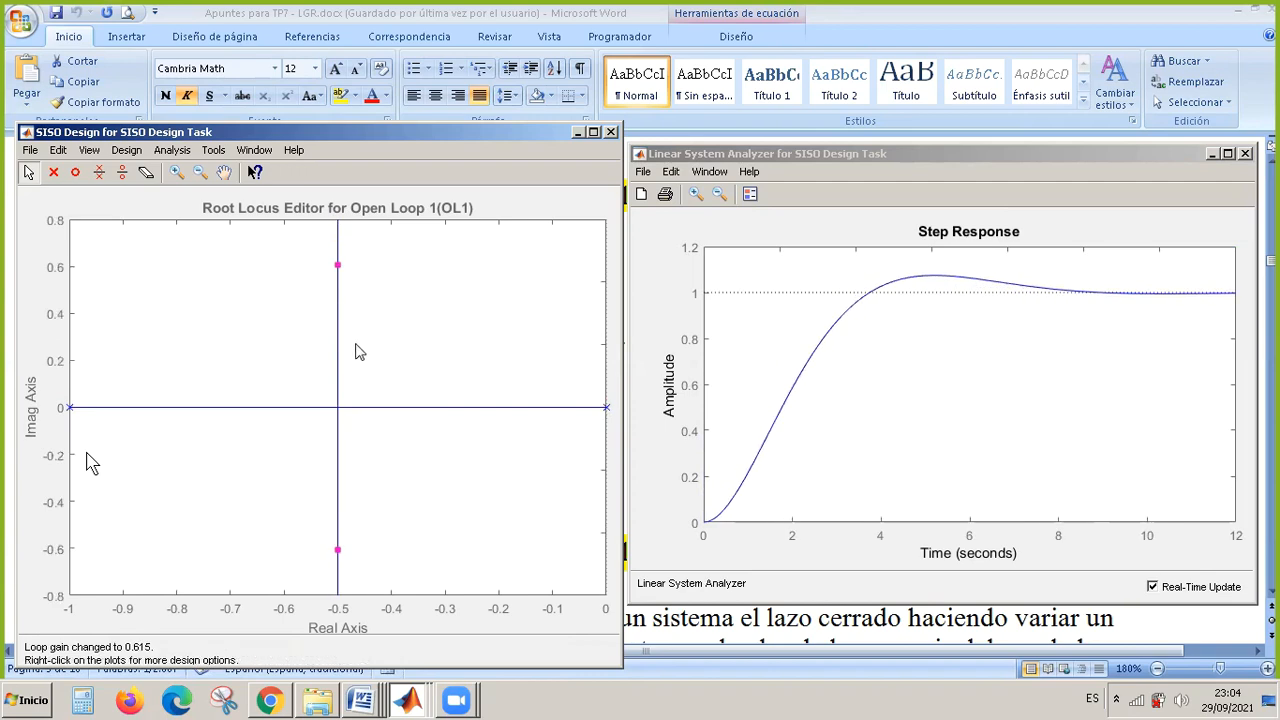
click(338, 255)
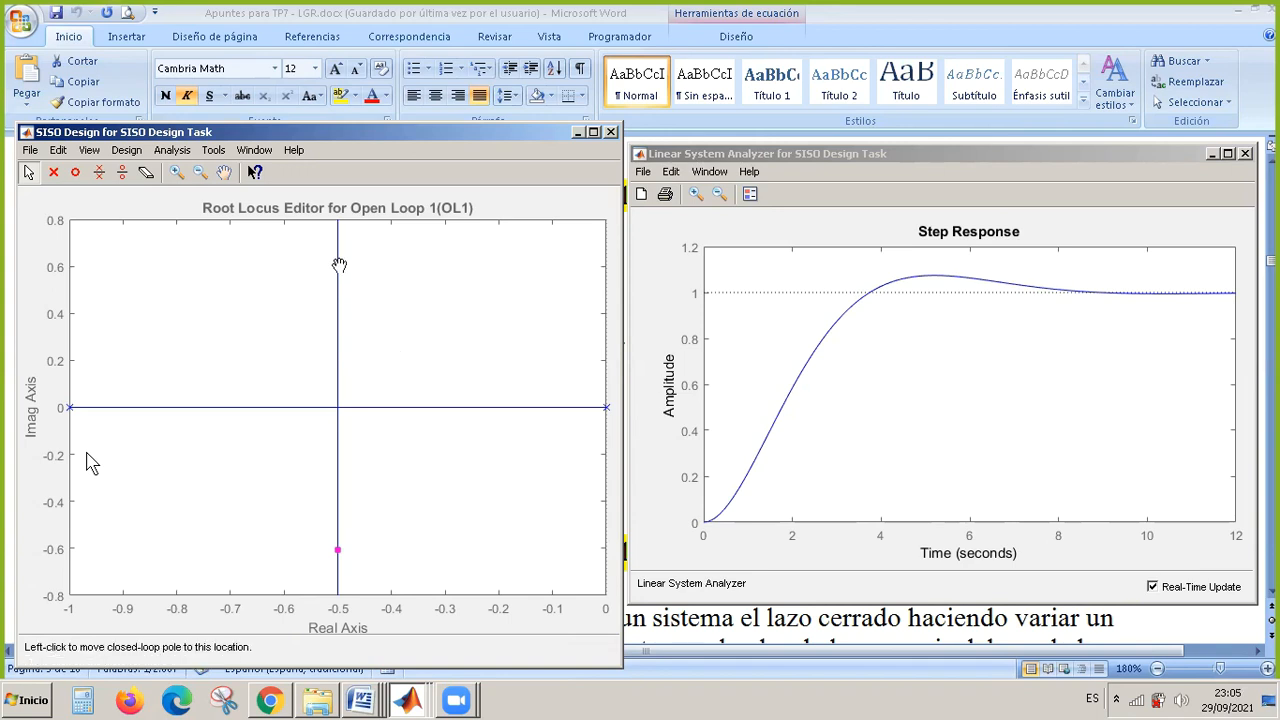
Raise the loop gain to 7.11 by moving the complex poles out along the vertical branch, and check C's gain in the Compensator Editor.
drag(339, 265, 340, 231)
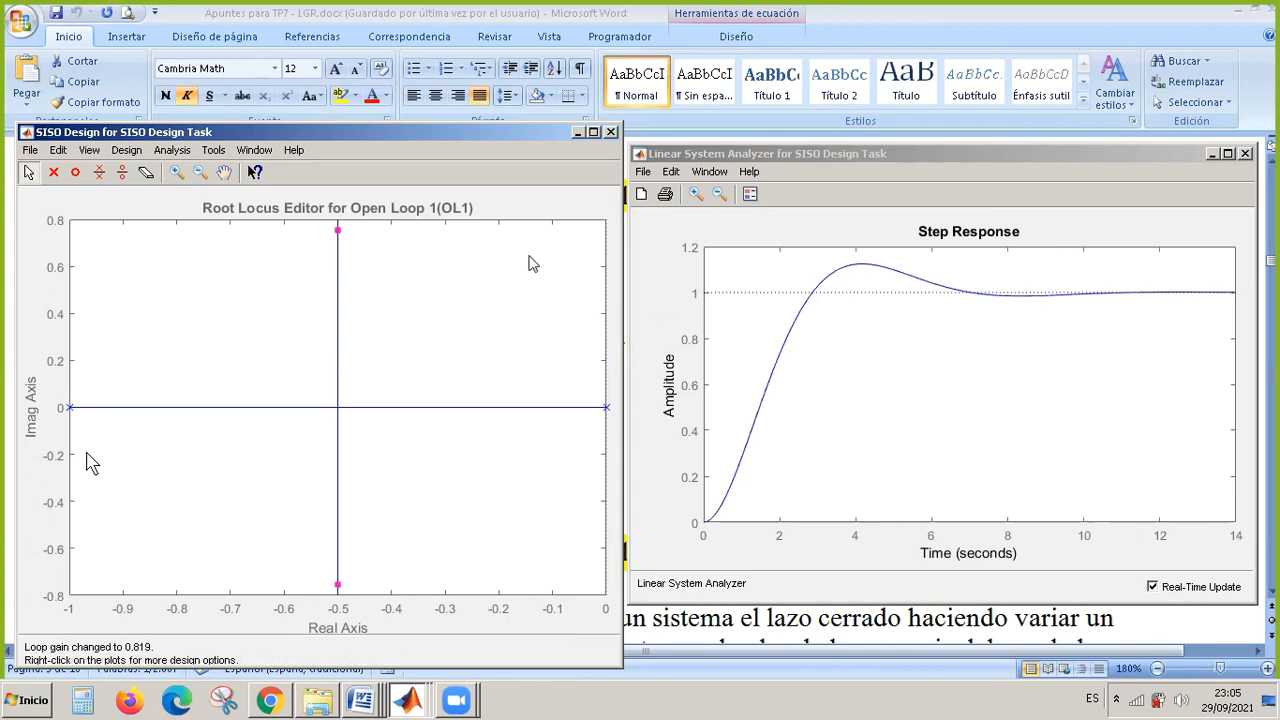
mouse_move(337, 230)
mouse_down()
mouse_move(337, 306)
mouse_move(338, 242)
mouse_up()
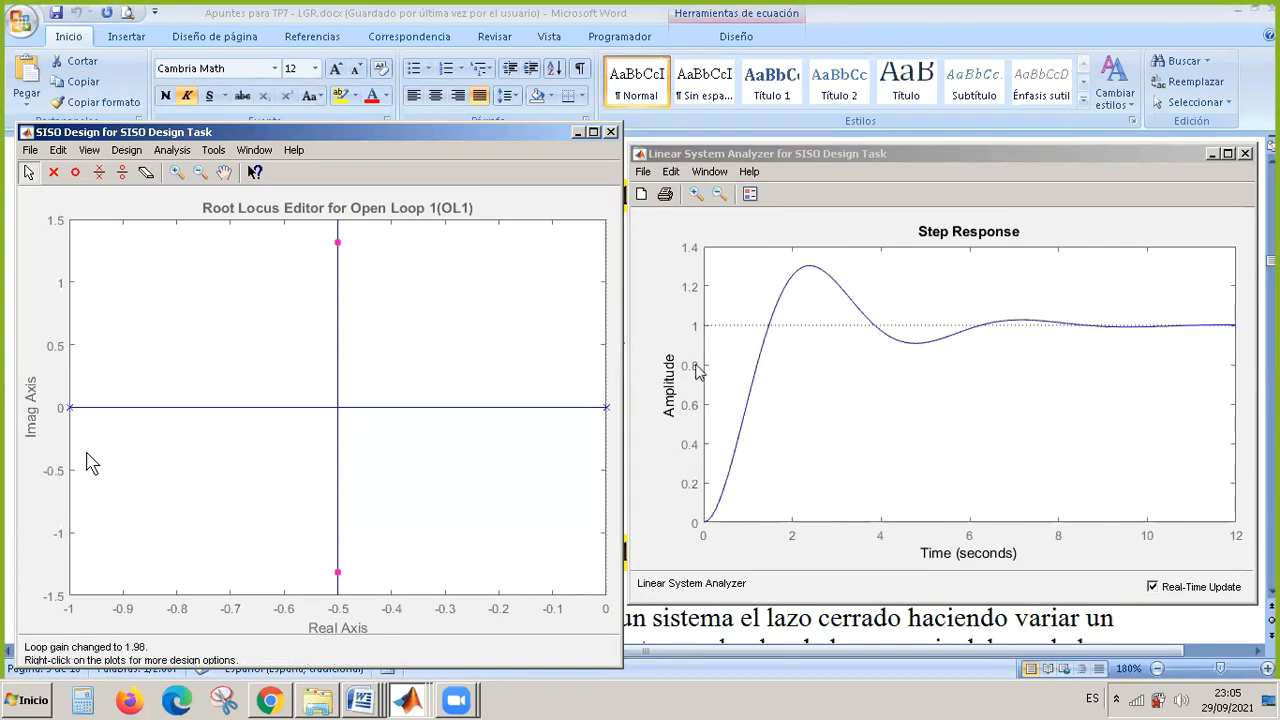
drag(339, 246, 392, 285)
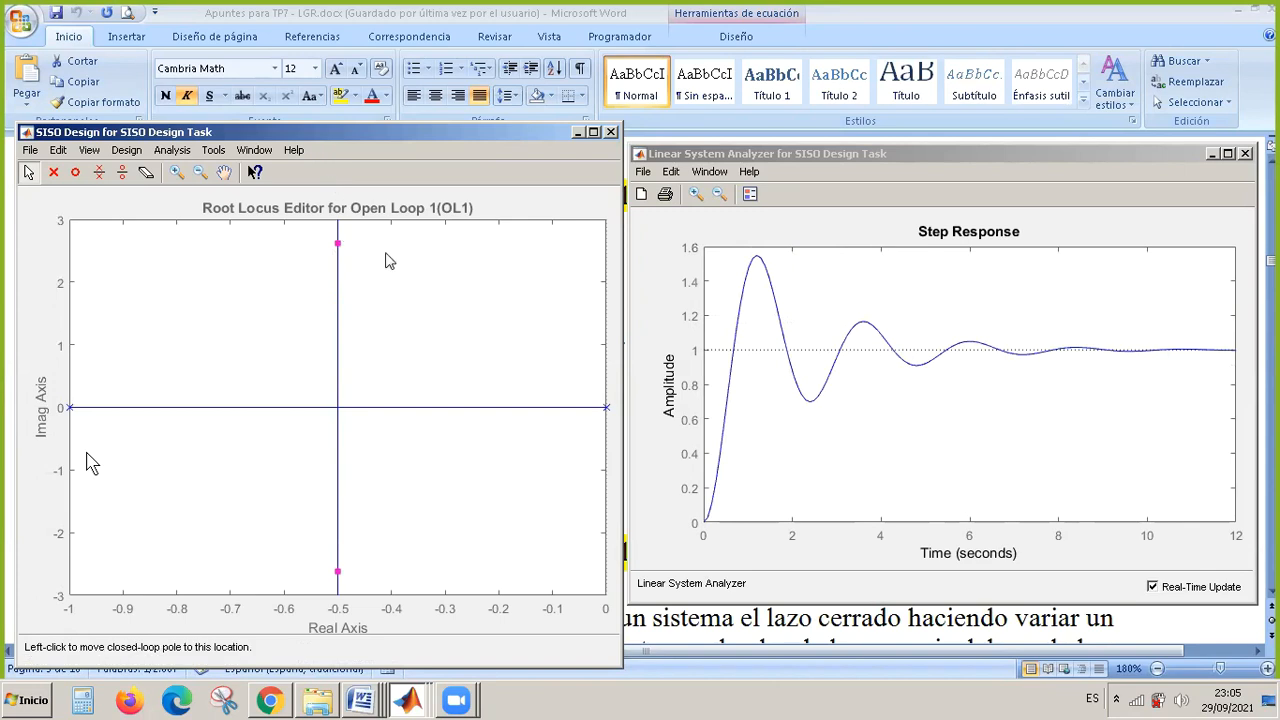
click(408, 700)
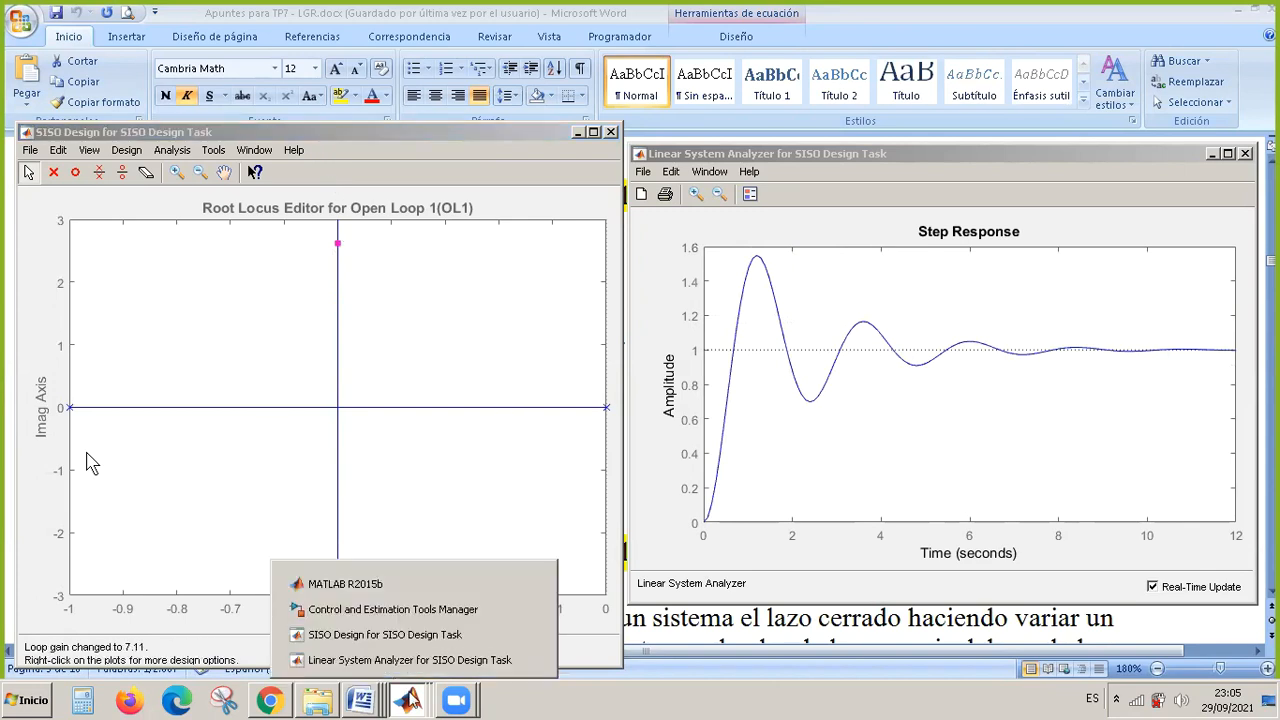
click(416, 611)
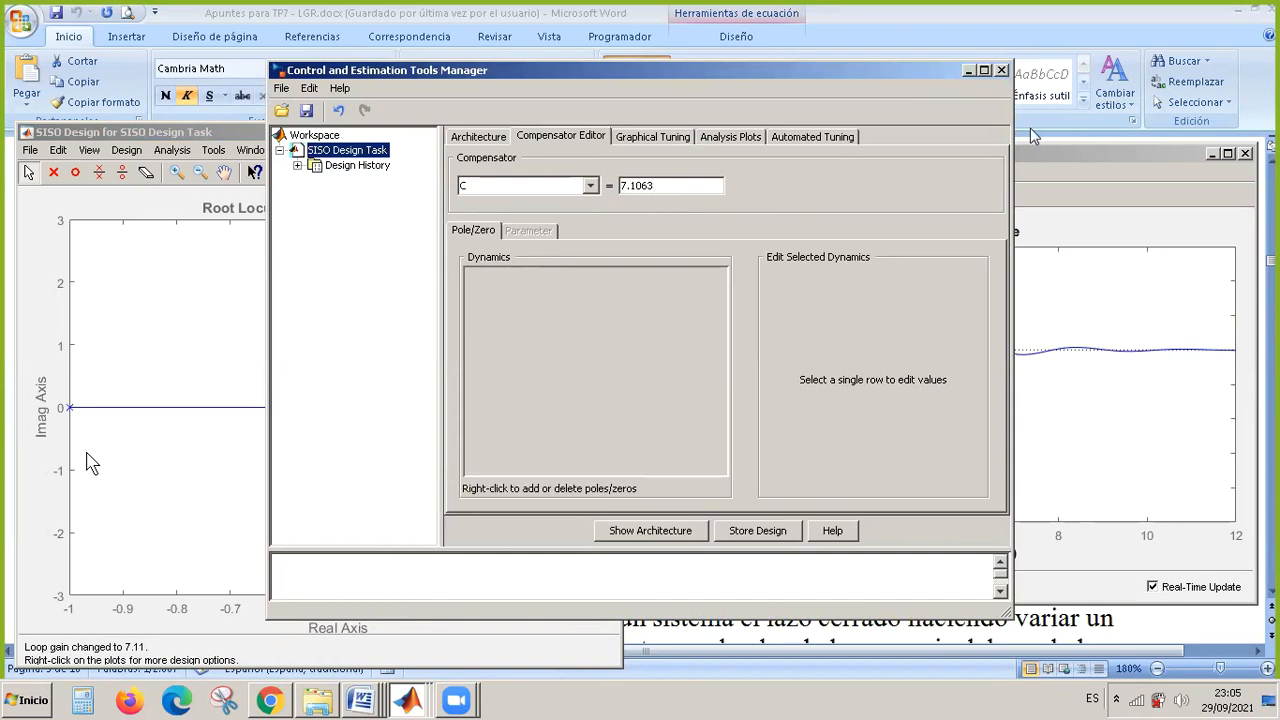
click(969, 70)
Move the complex closed-loop poles farther from the real axis in stages until the loop gain reaches 65.2.
mouse_move(339, 241)
mouse_down()
mouse_move(340, 209)
mouse_move(338, 248)
mouse_up()
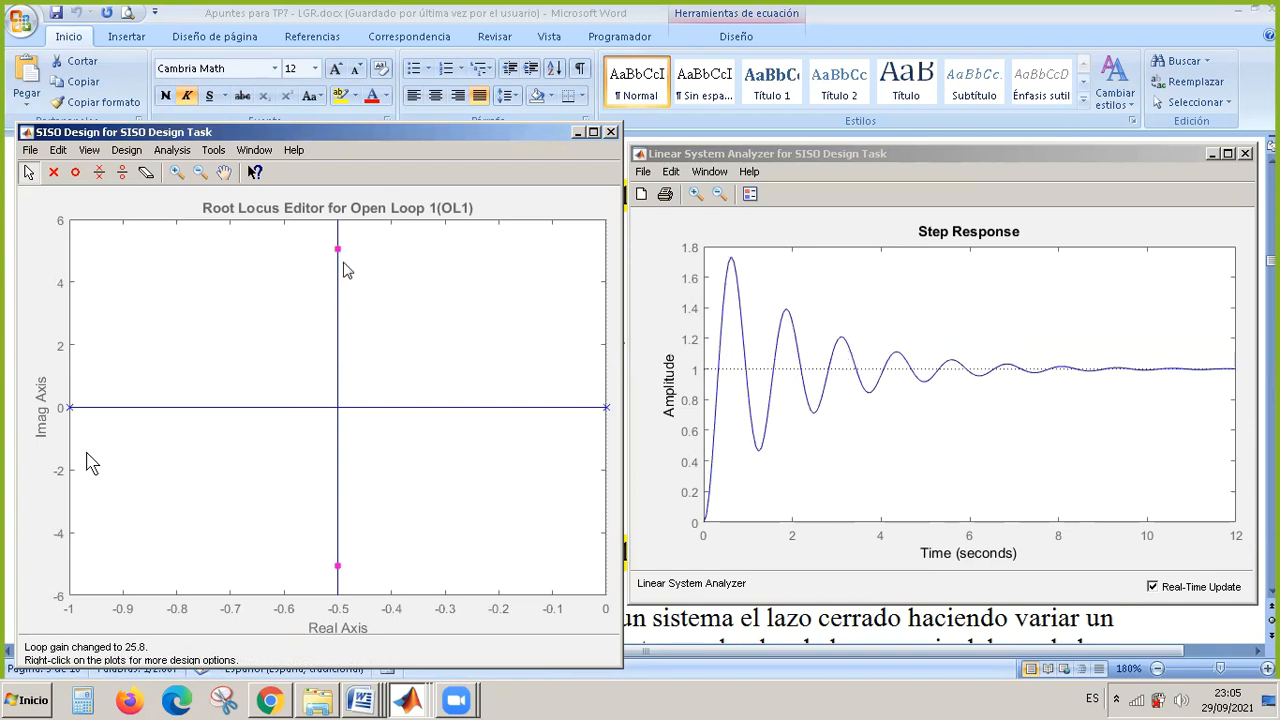
drag(338, 252, 338, 311)
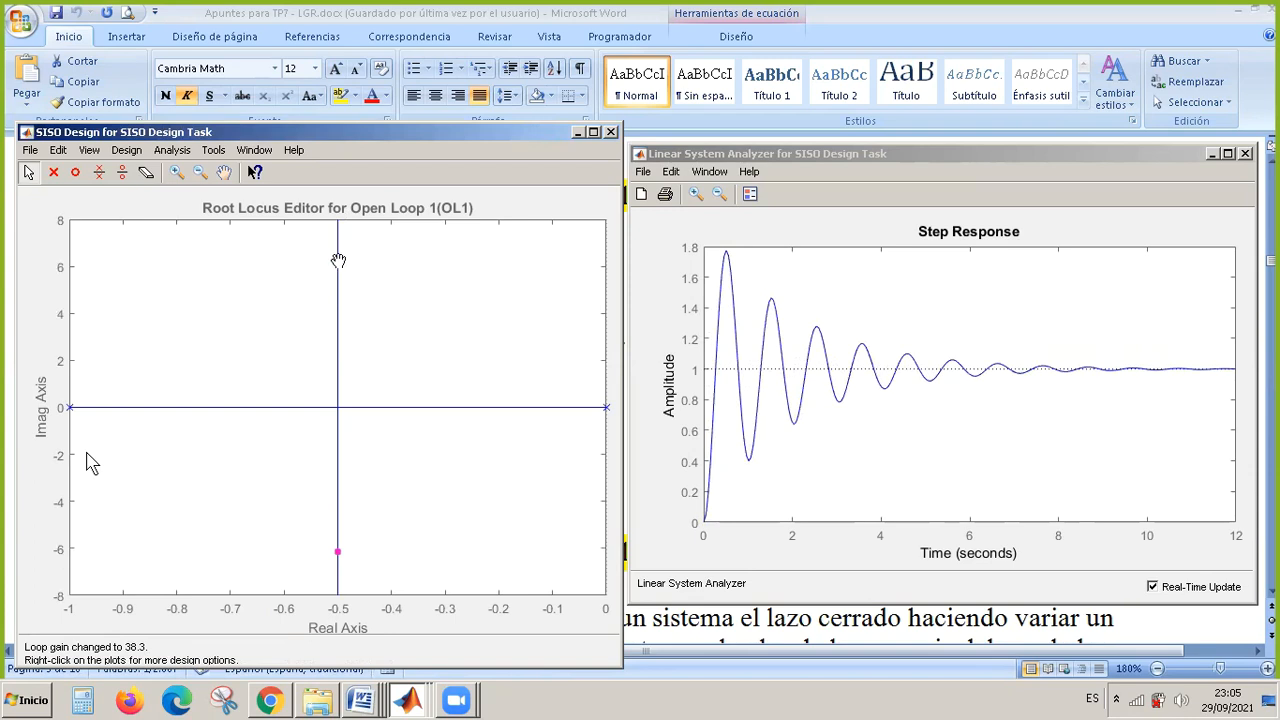
drag(338, 256, 338, 231)
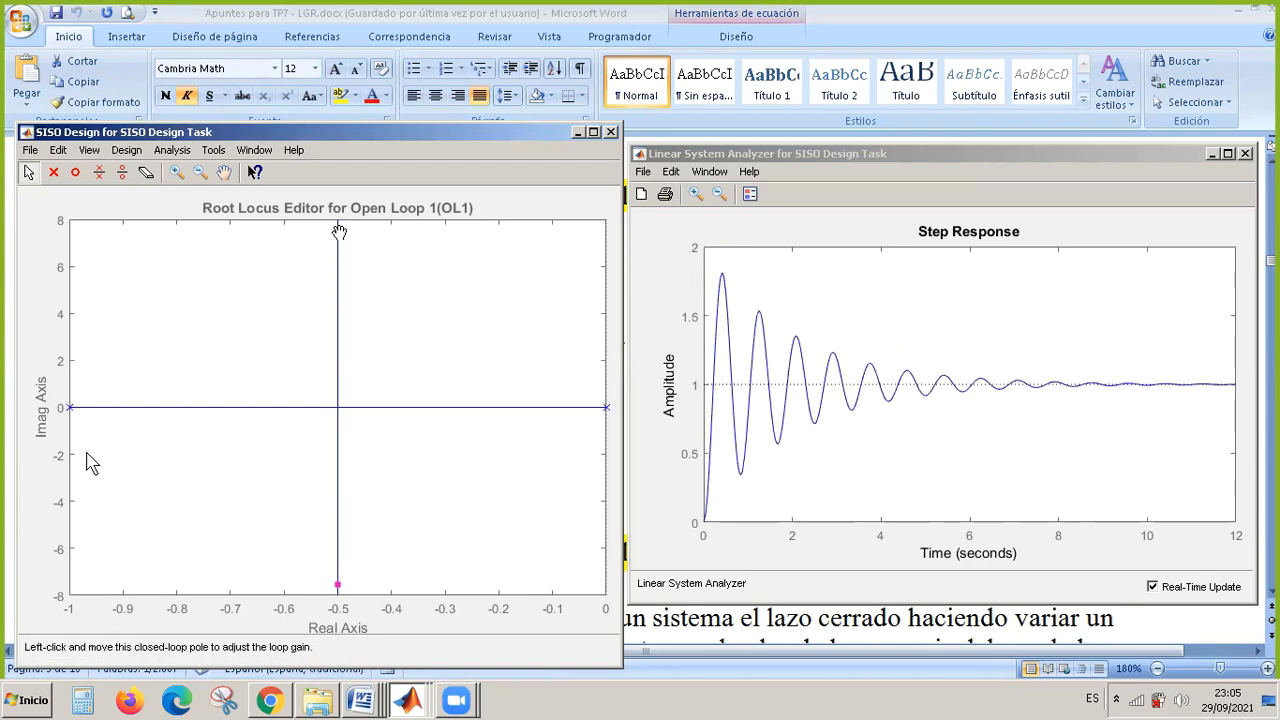
drag(338, 233, 338, 310)
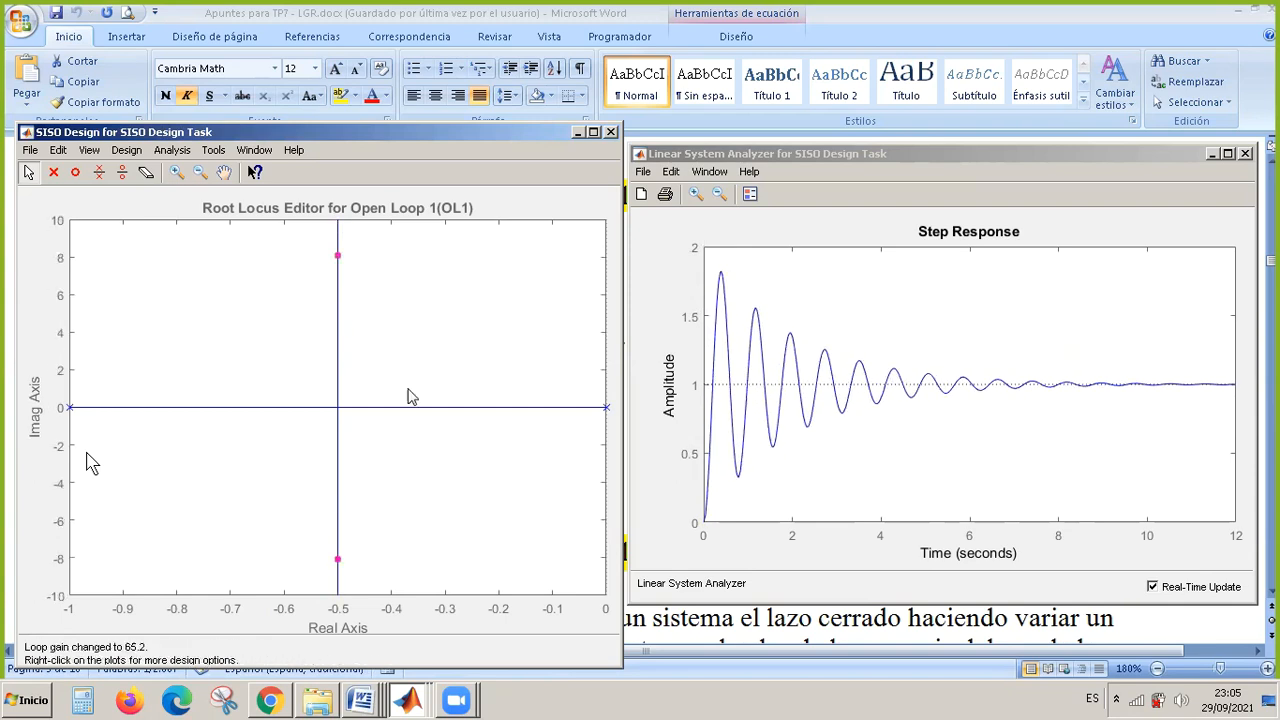
click(341, 258)
Increase the loop gain to 390 by moving the complex closed-loop poles to an imaginary part of about 20.
drag(338, 252, 338, 256)
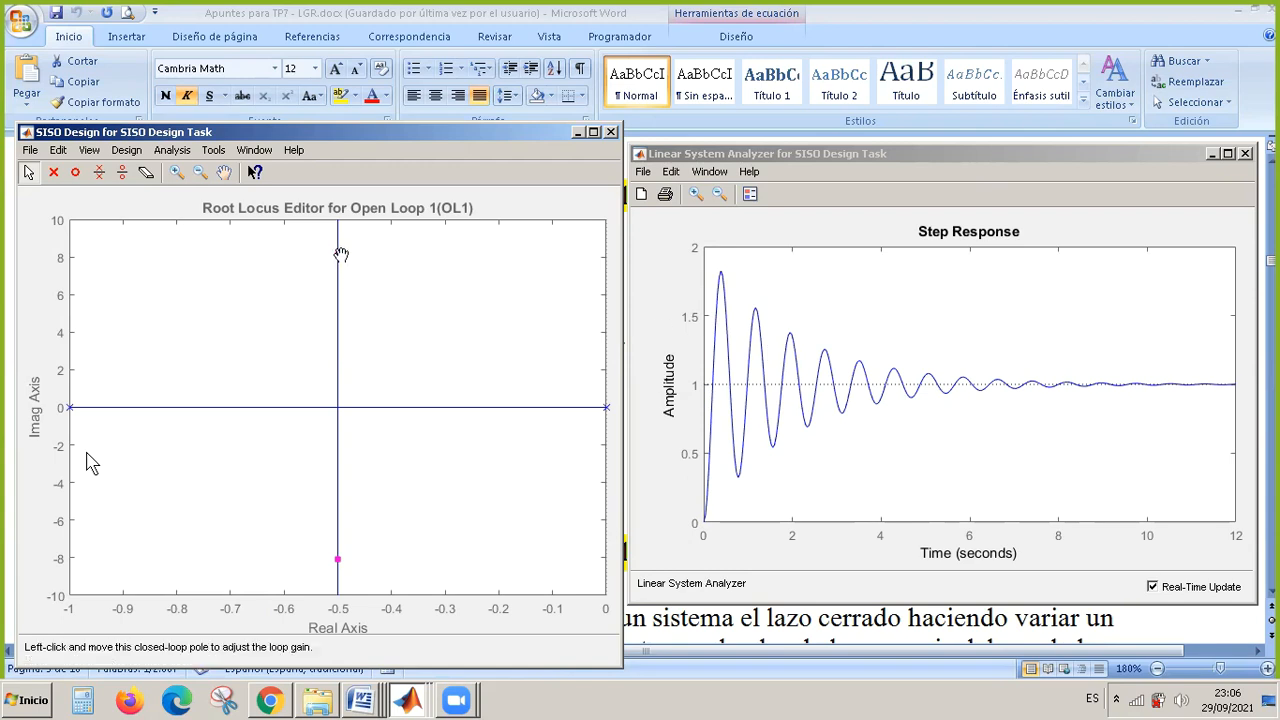
mouse_move(341, 259)
mouse_down()
mouse_move(339, 222)
mouse_move(352, 249)
mouse_up()
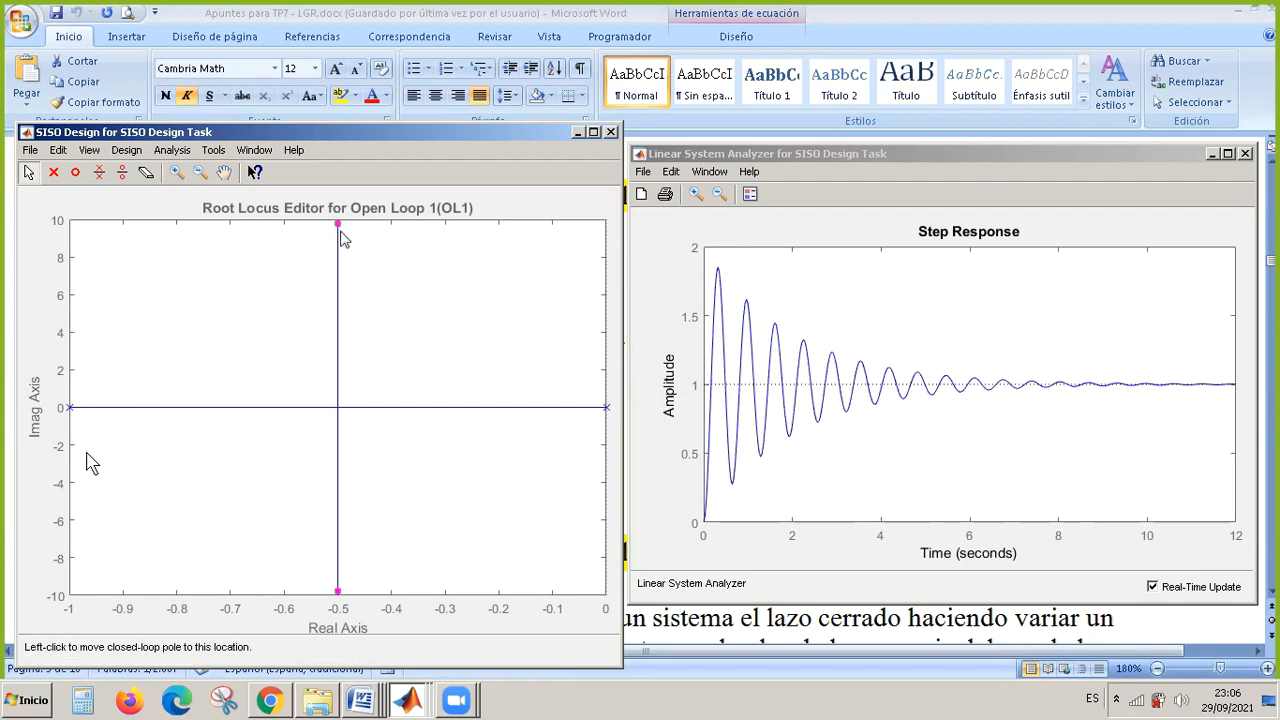
mouse_move(339, 225)
mouse_down()
mouse_move(338, 305)
mouse_move(338, 250)
mouse_up()
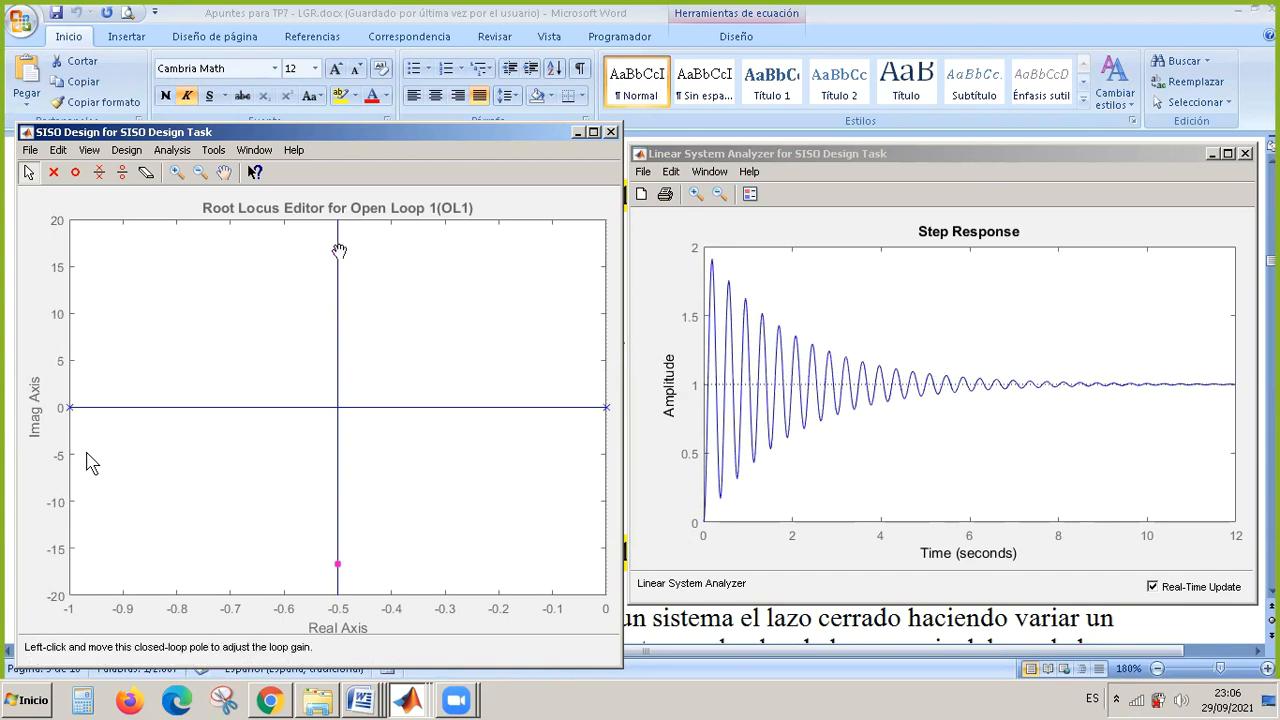
drag(339, 251, 338, 223)
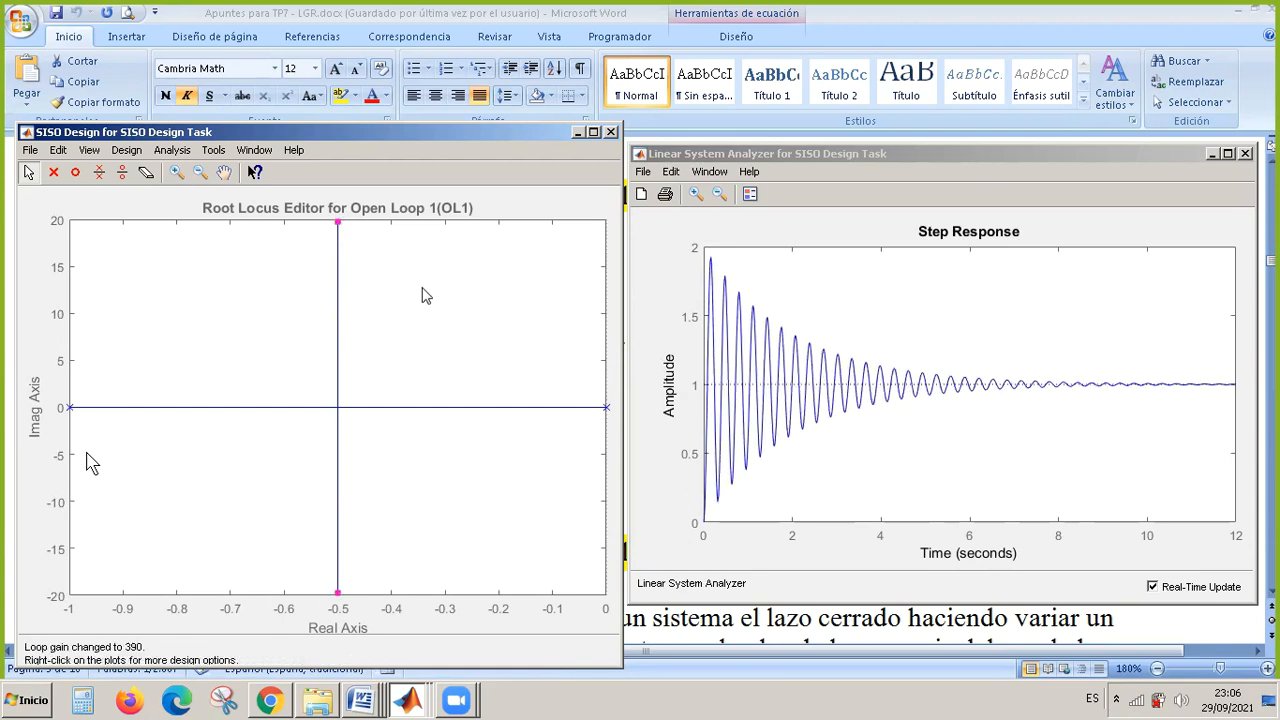
Set compensator C's gain to 500 in the Compensator Editor and return to the root locus and step response plots.
click(408, 702)
click(448, 610)
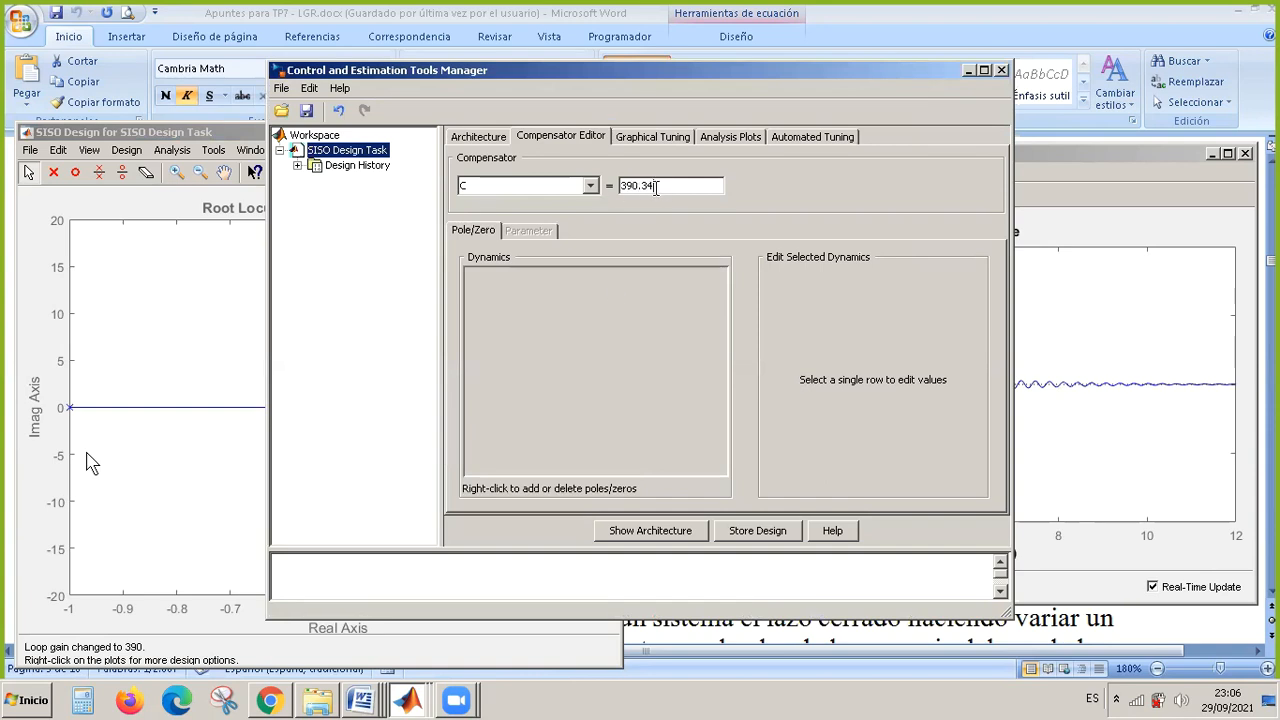
drag(655, 187, 612, 181)
text(500)
key(Return)
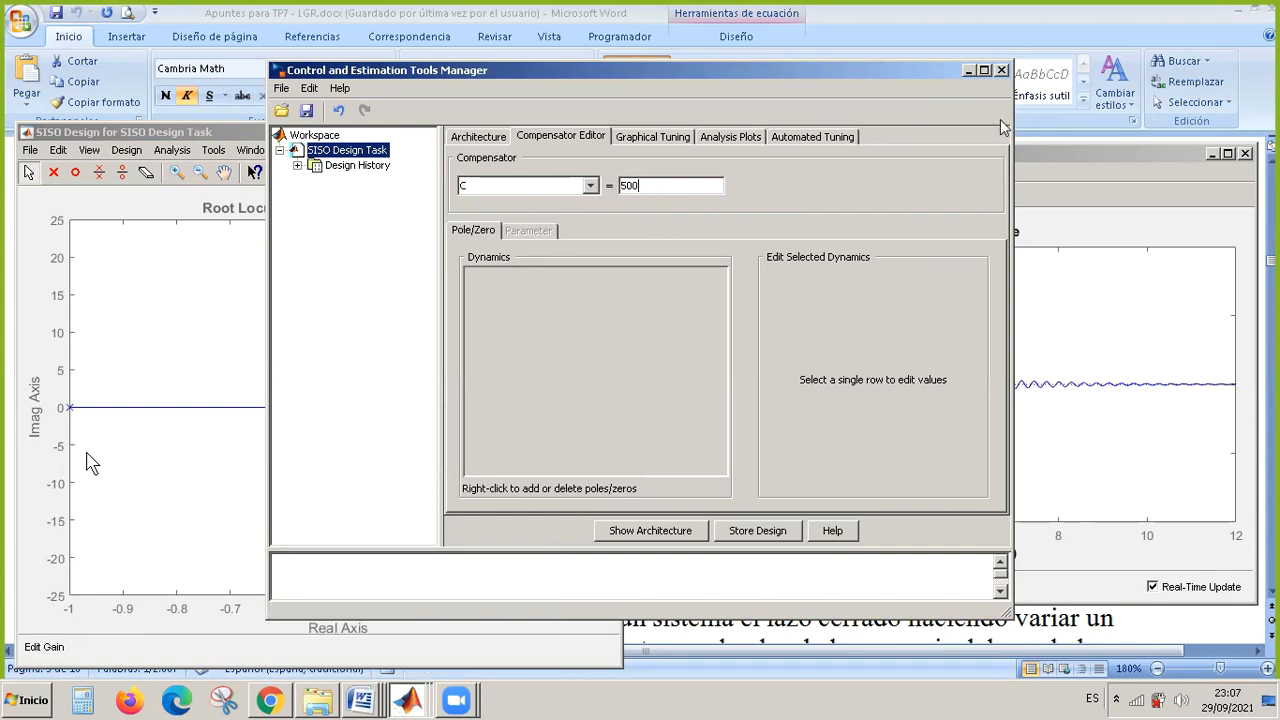
click(968, 70)
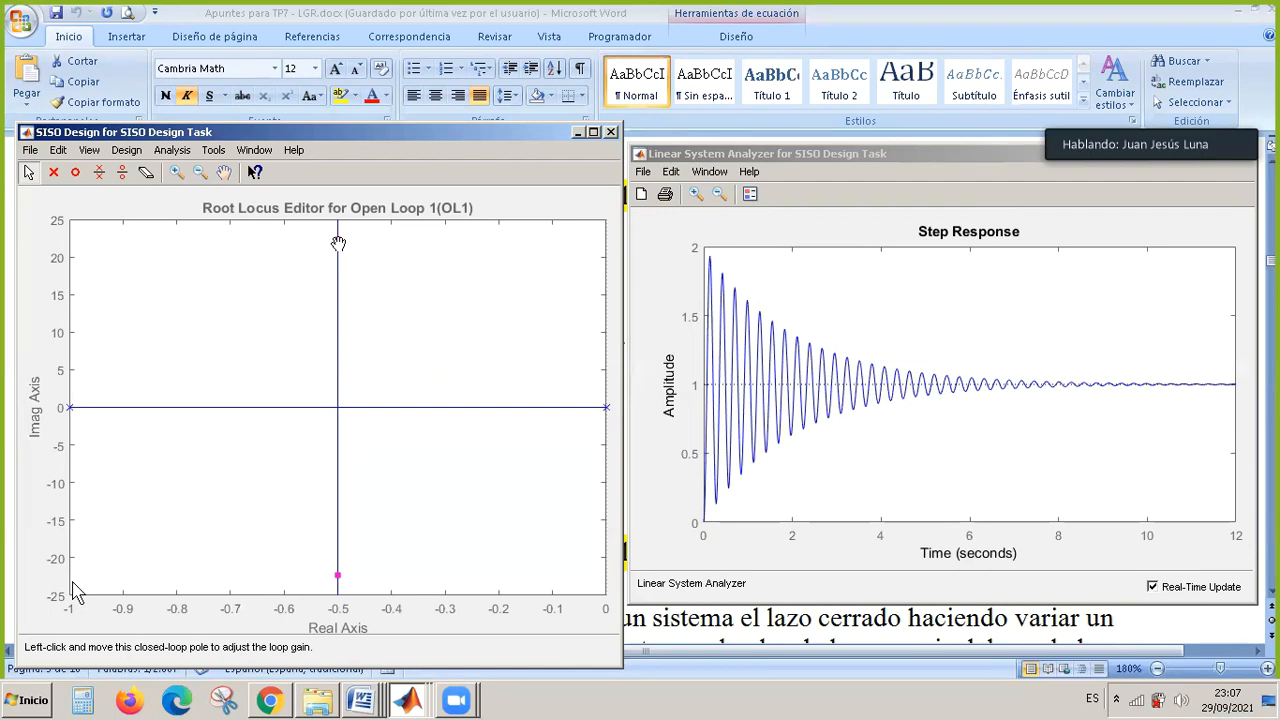
Lower the loop gain to 17.2 along the vertical branch and mark the Peak Response characteristic on the step response plot.
drag(338, 243, 357, 378)
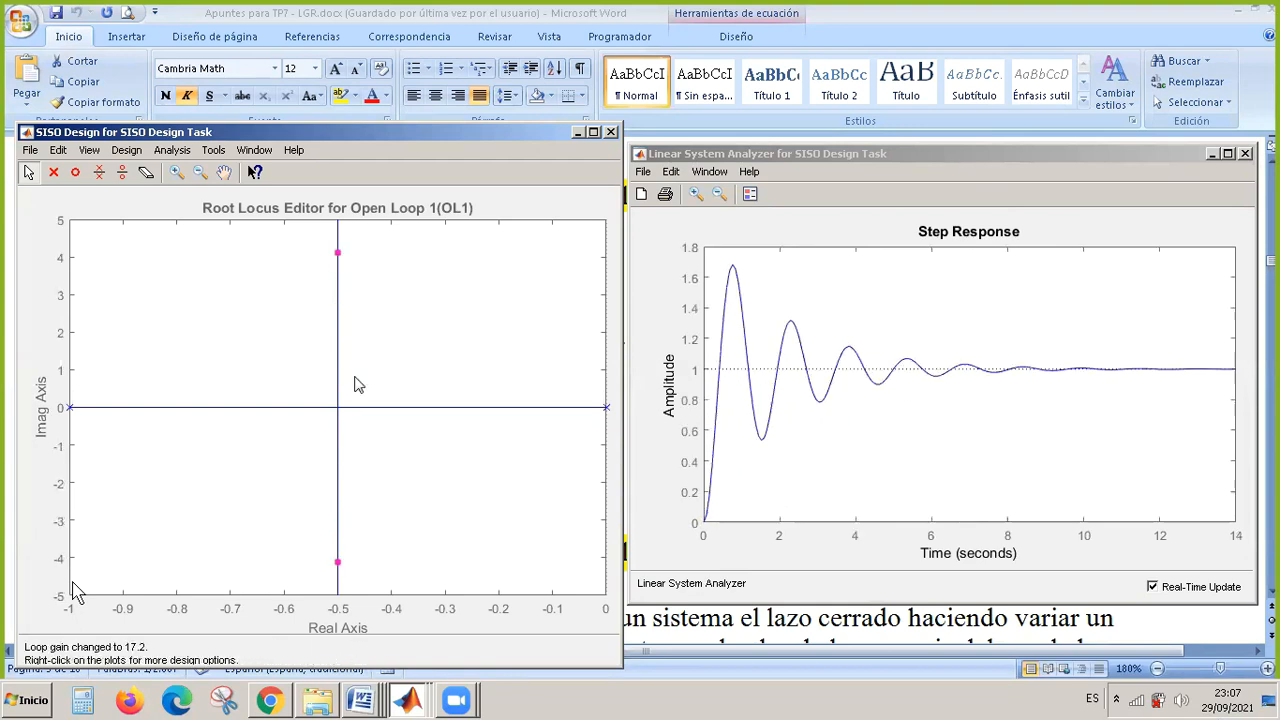
click(338, 255)
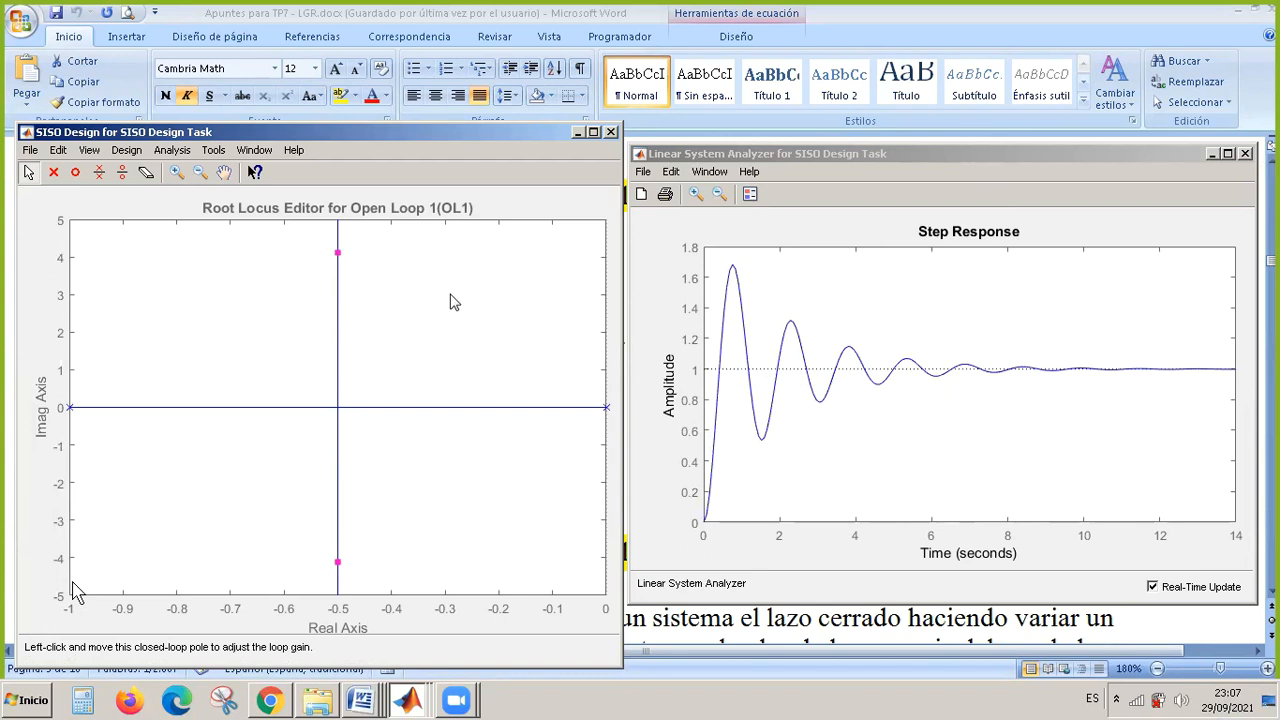
right_click(759, 278)
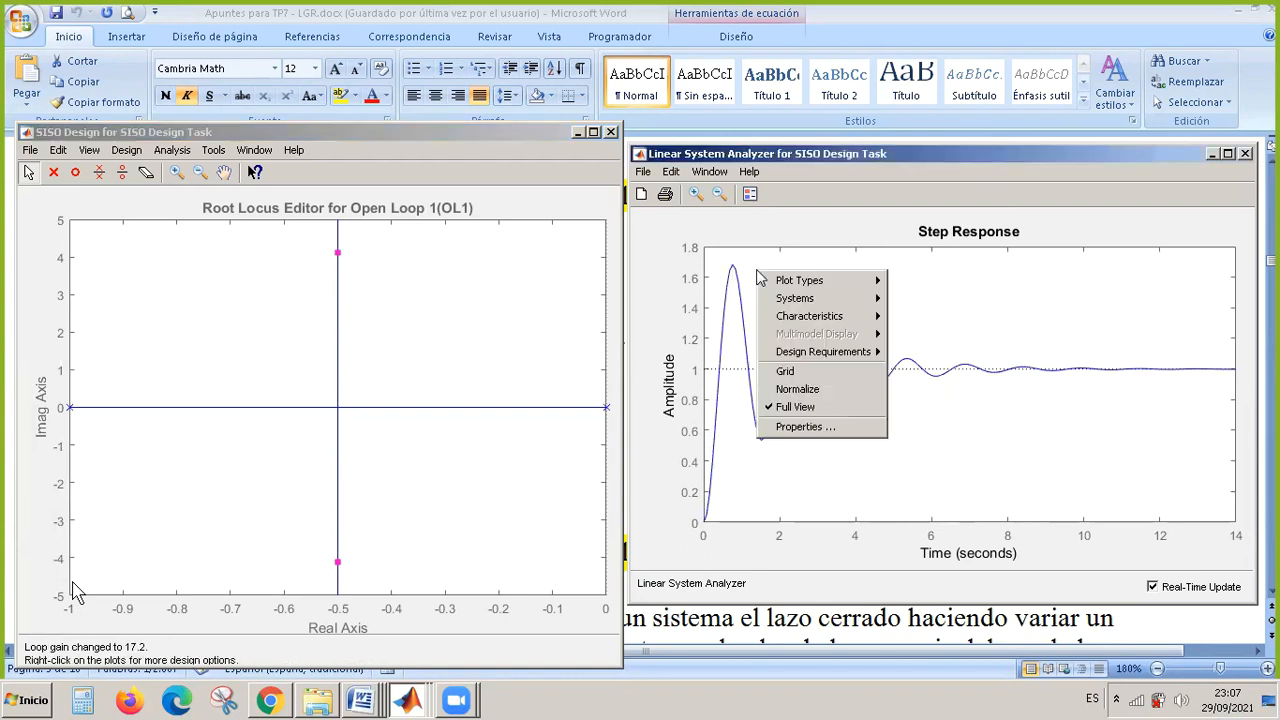
mouse_move(832, 320)
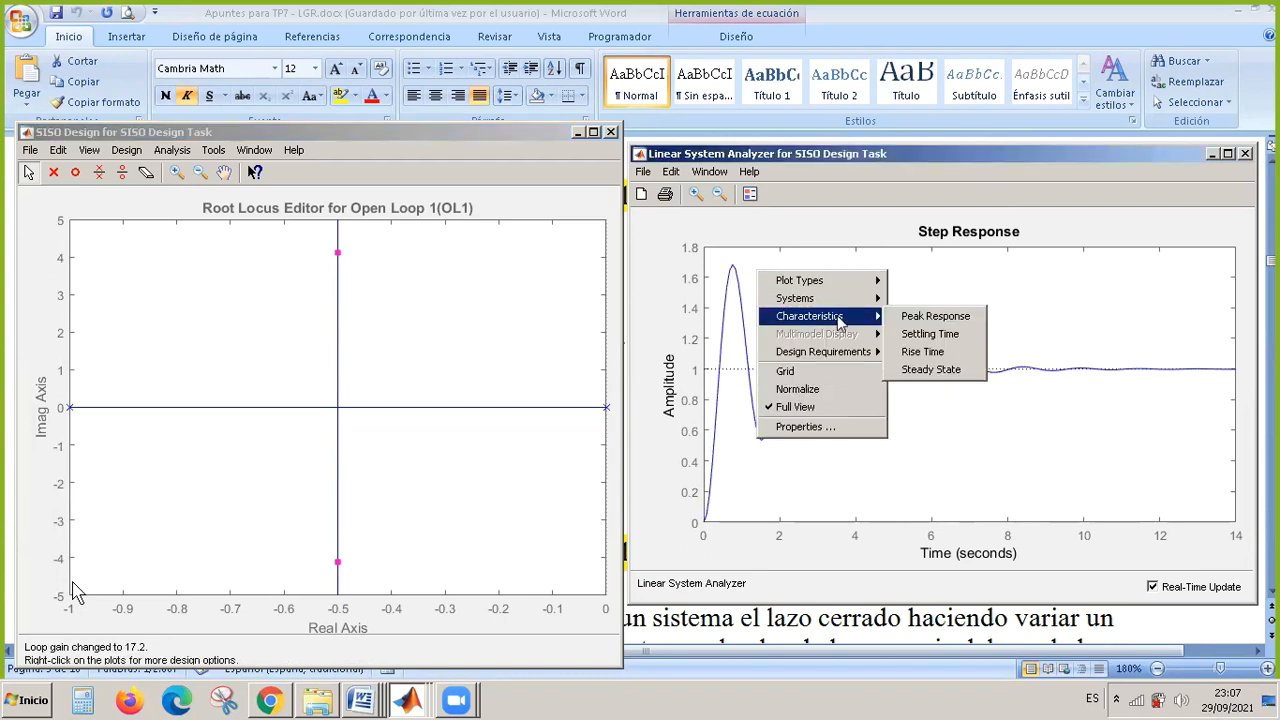
click(957, 317)
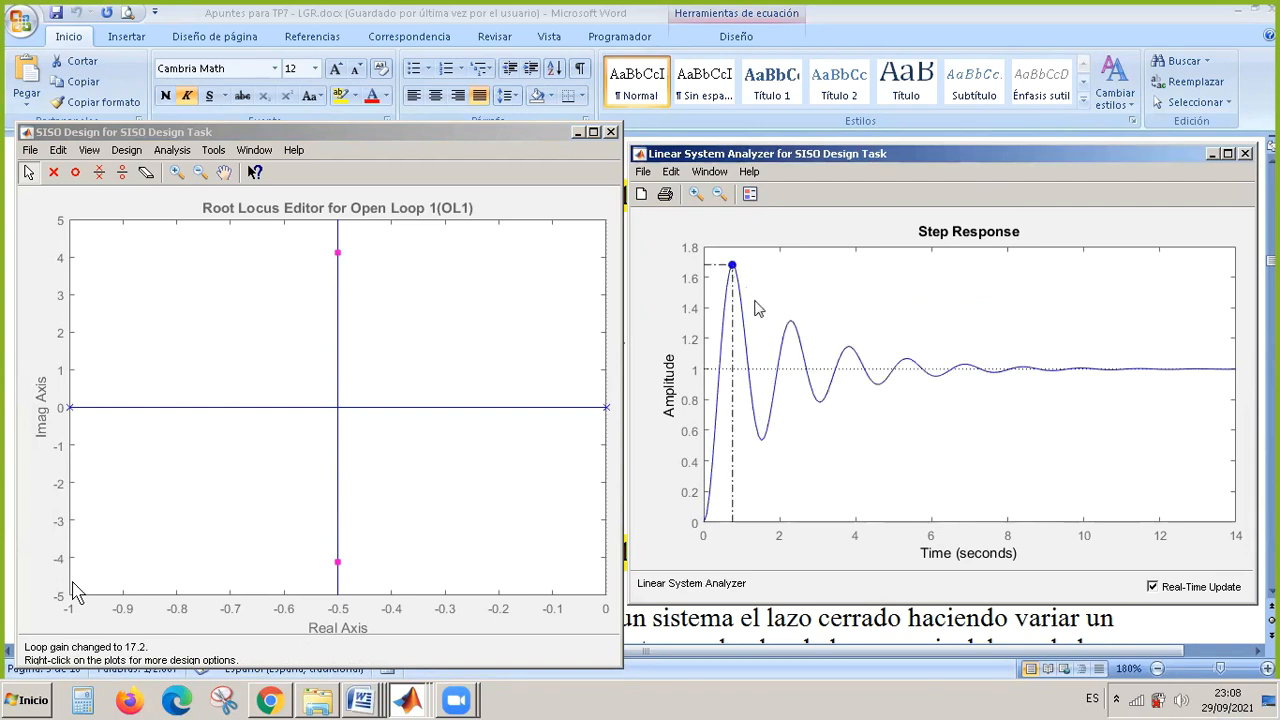
mouse_move(734, 270)
Lower the loop gain to 2.72 and further along the vertical branch, ending at 1.13, and read the step response peak at each position.
drag(341, 255, 344, 349)
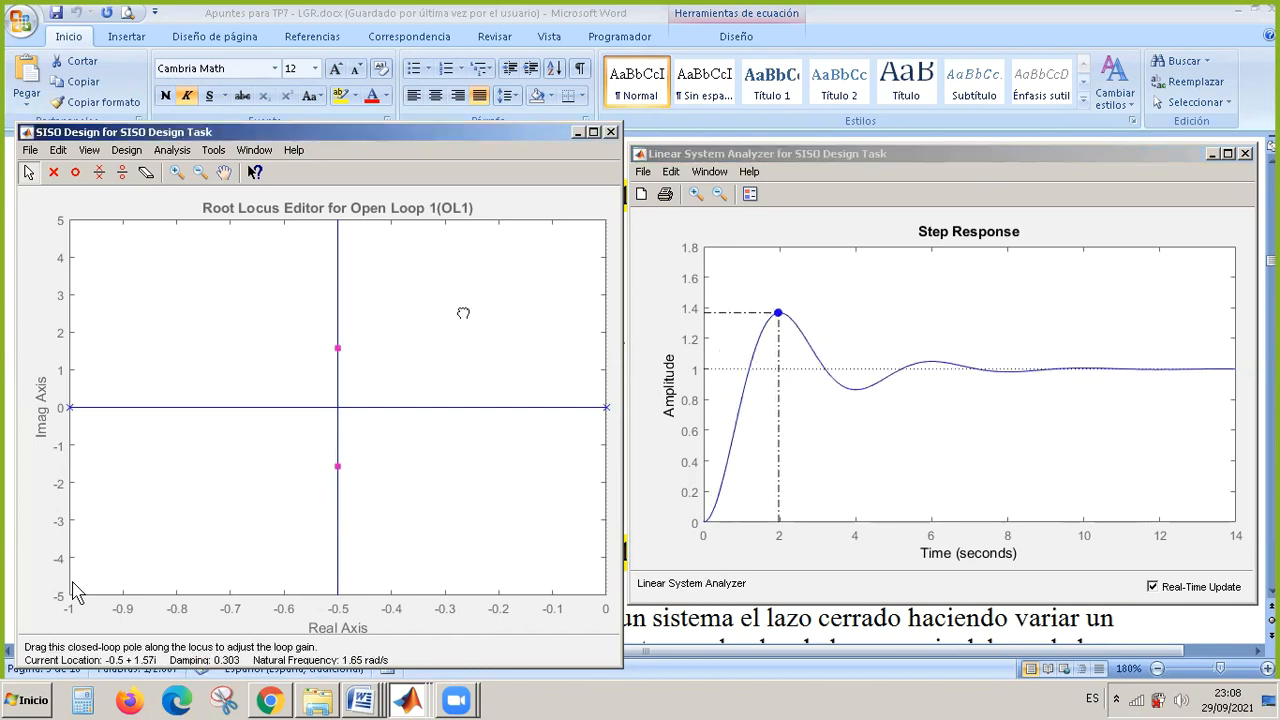
mouse_move(795, 258)
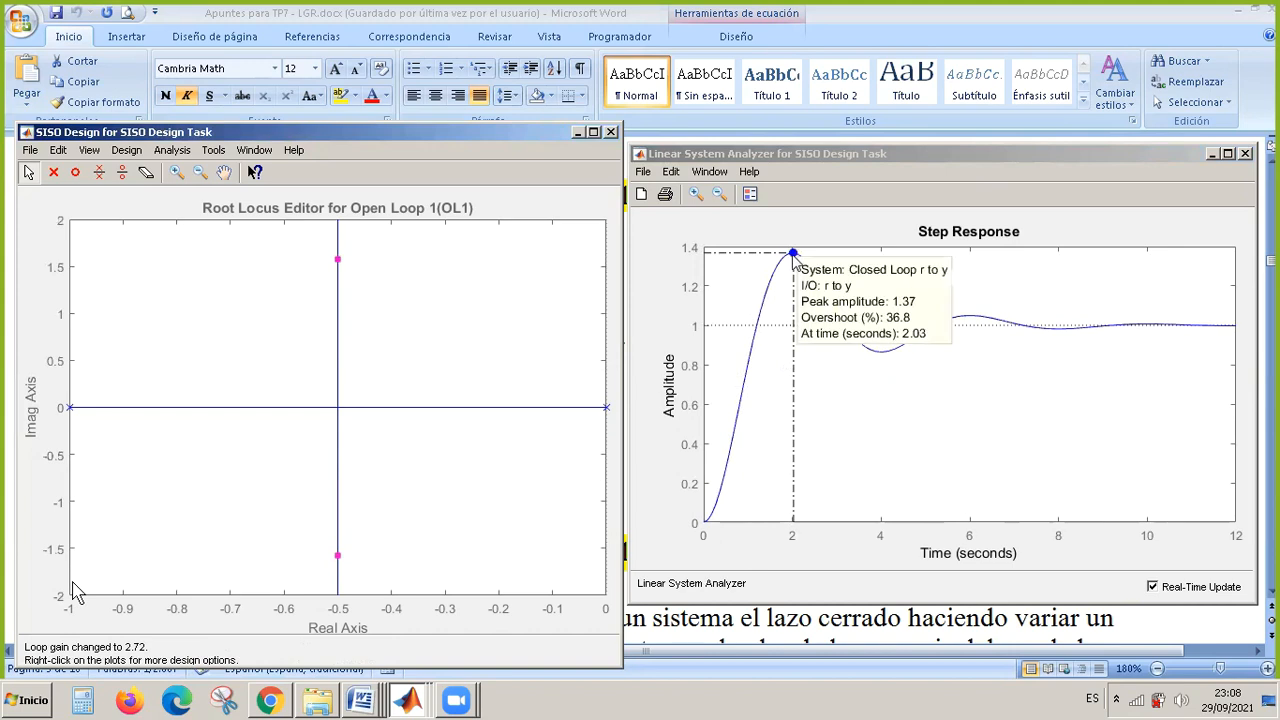
drag(340, 260, 341, 326)
mouse_move(866, 262)
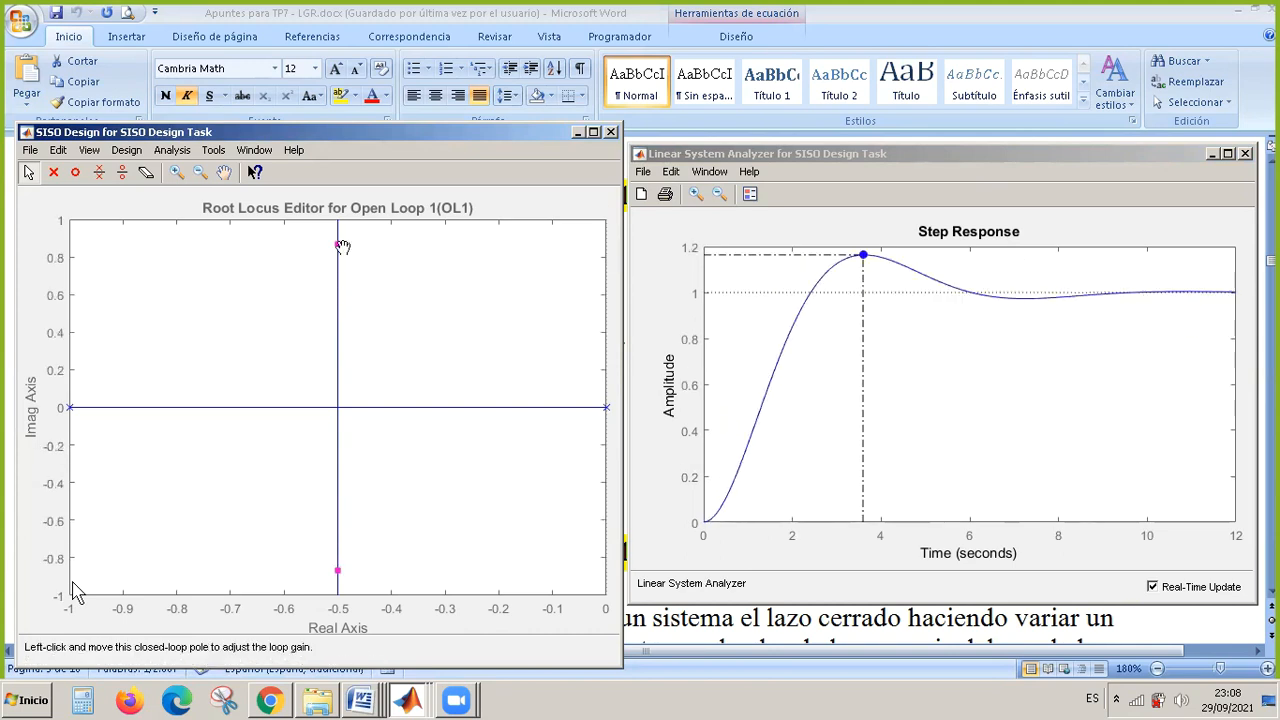
drag(341, 246, 341, 231)
mouse_move(852, 258)
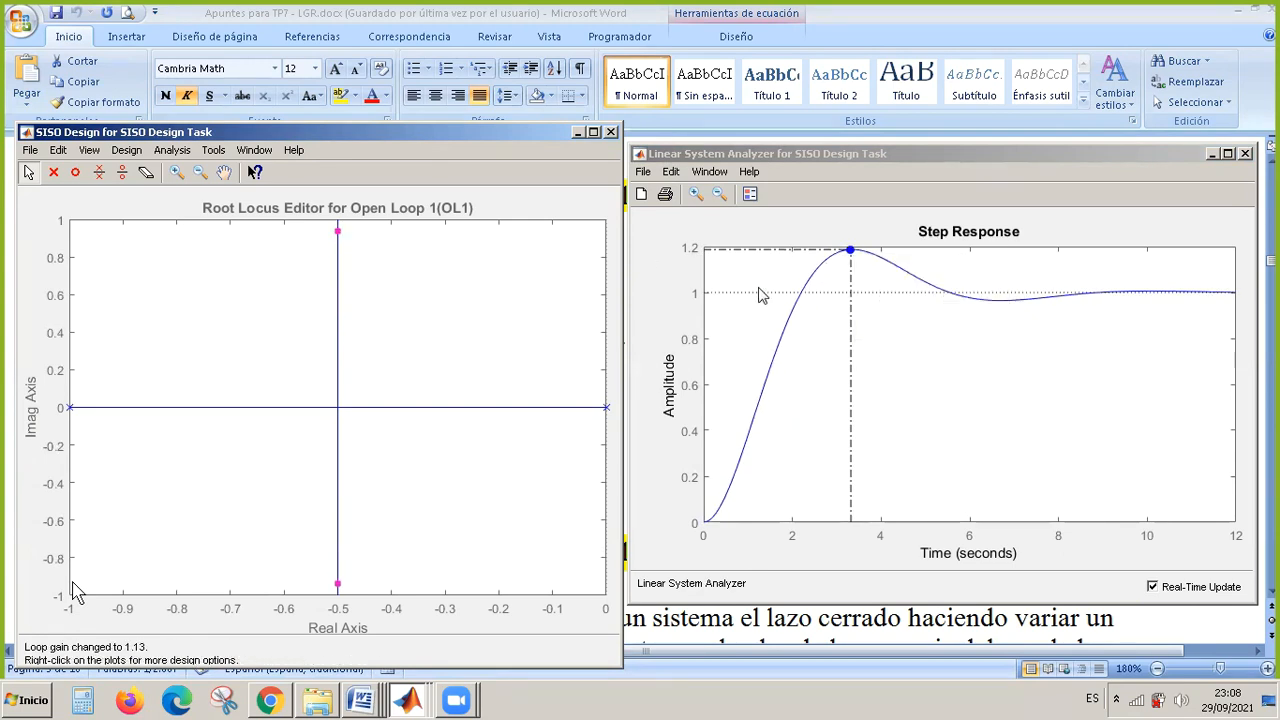
Mark the Settling Time characteristic on the step response plot and compare its marker with the peak response marker.
right_click(893, 306)
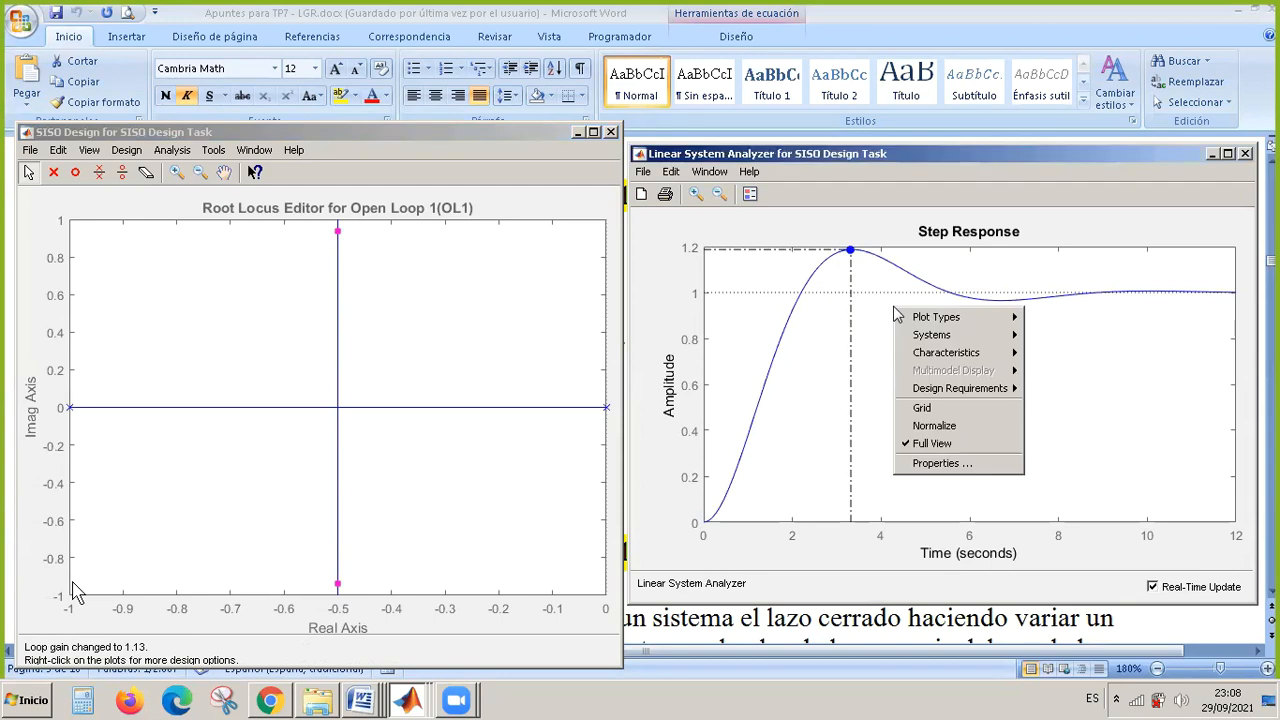
mouse_move(965, 358)
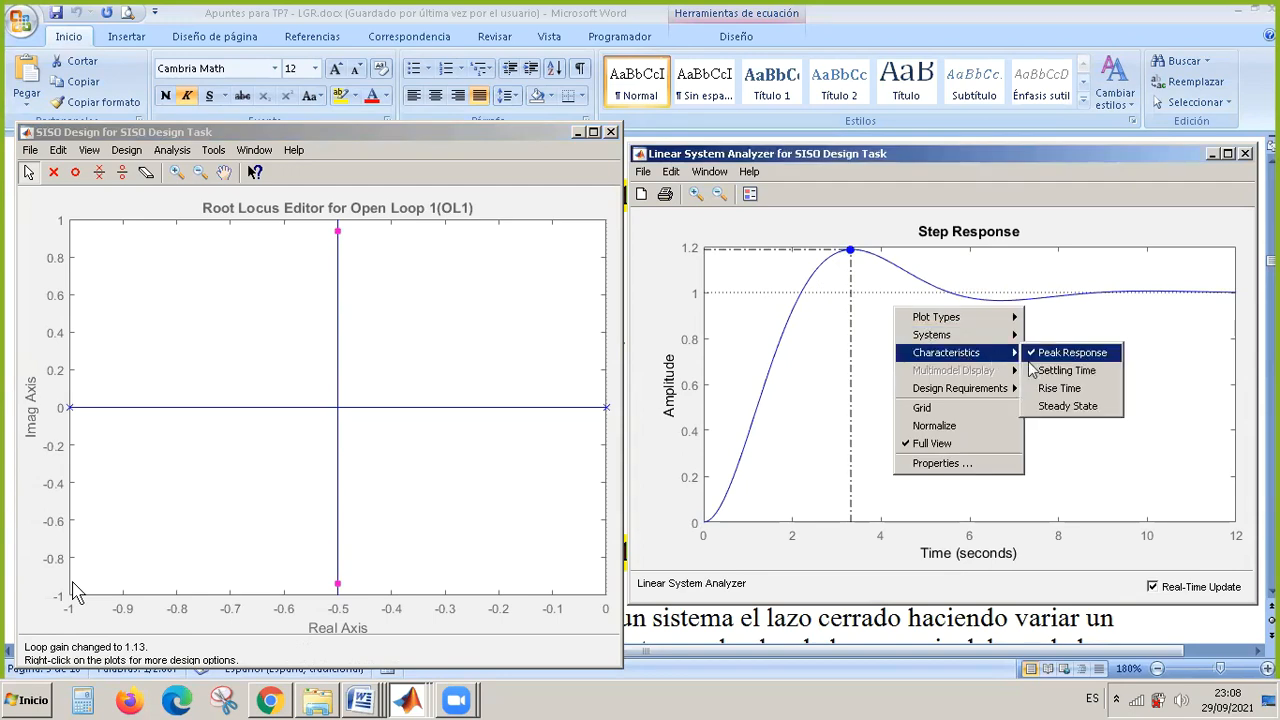
click(1060, 371)
mouse_move(1049, 299)
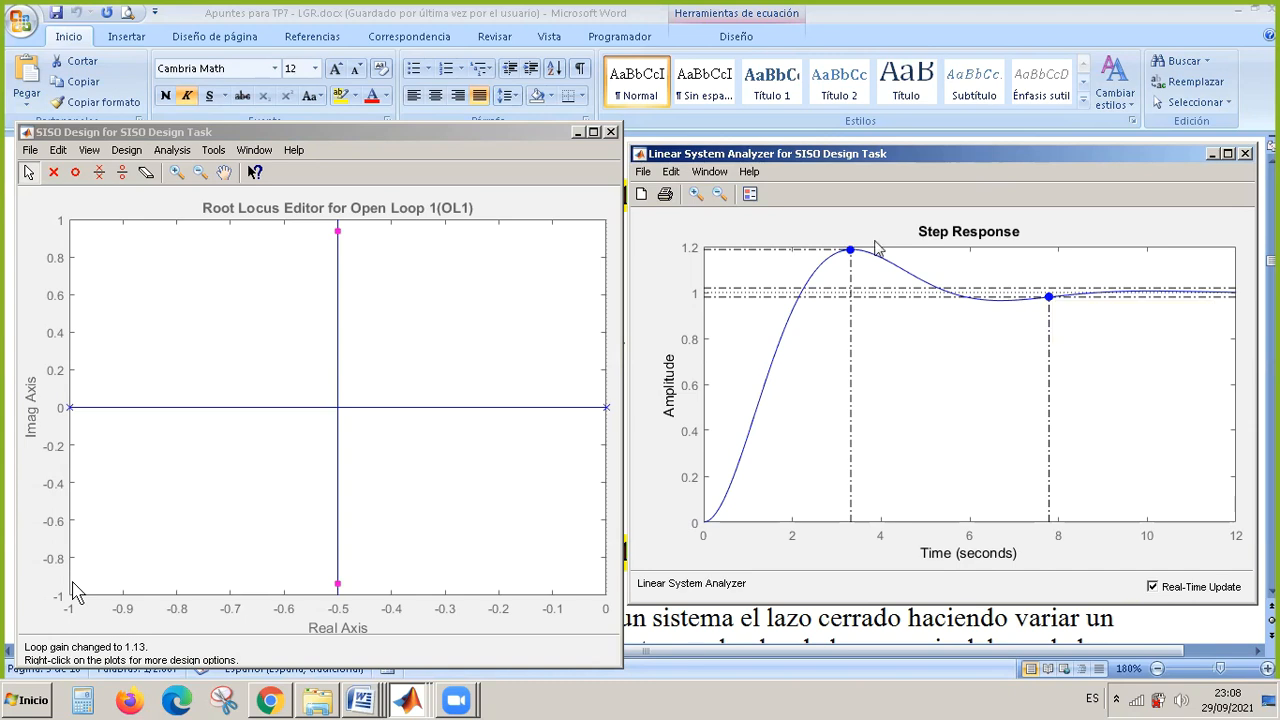
mouse_move(850, 252)
Add a real pole to compensator C in the Compensator Editor and set its location to -5.
mouse_move(408, 706)
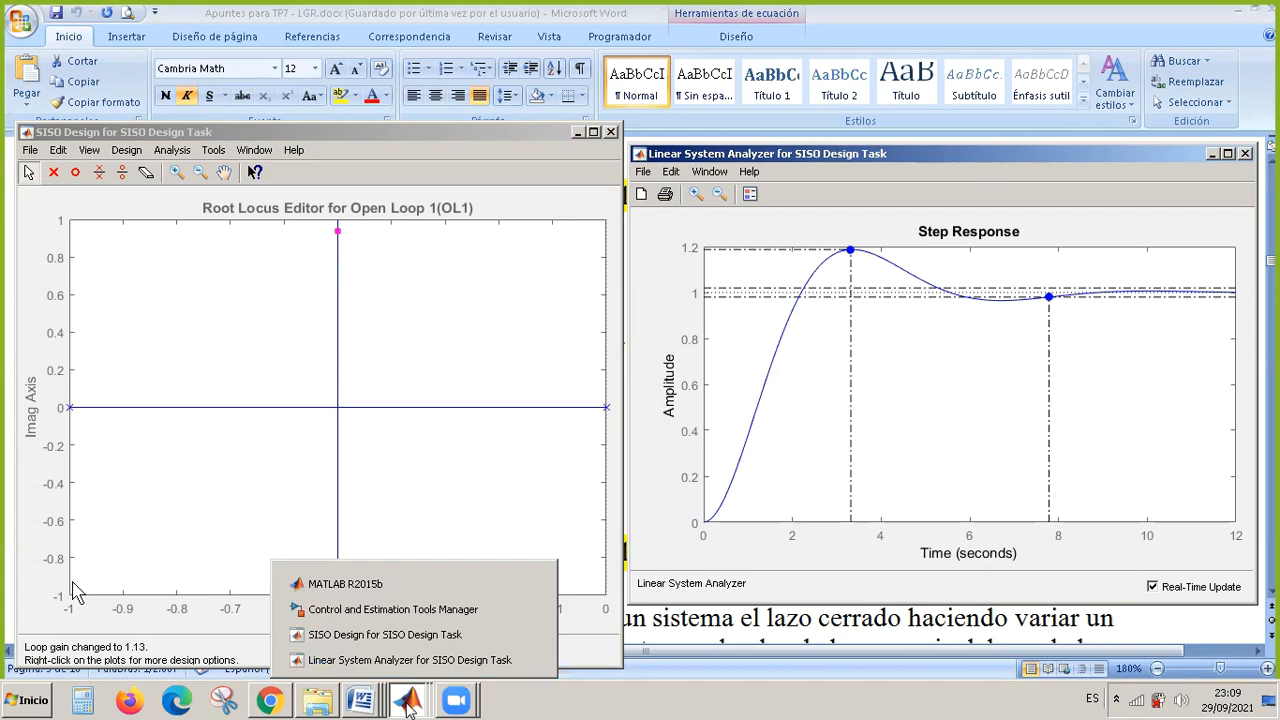
click(430, 609)
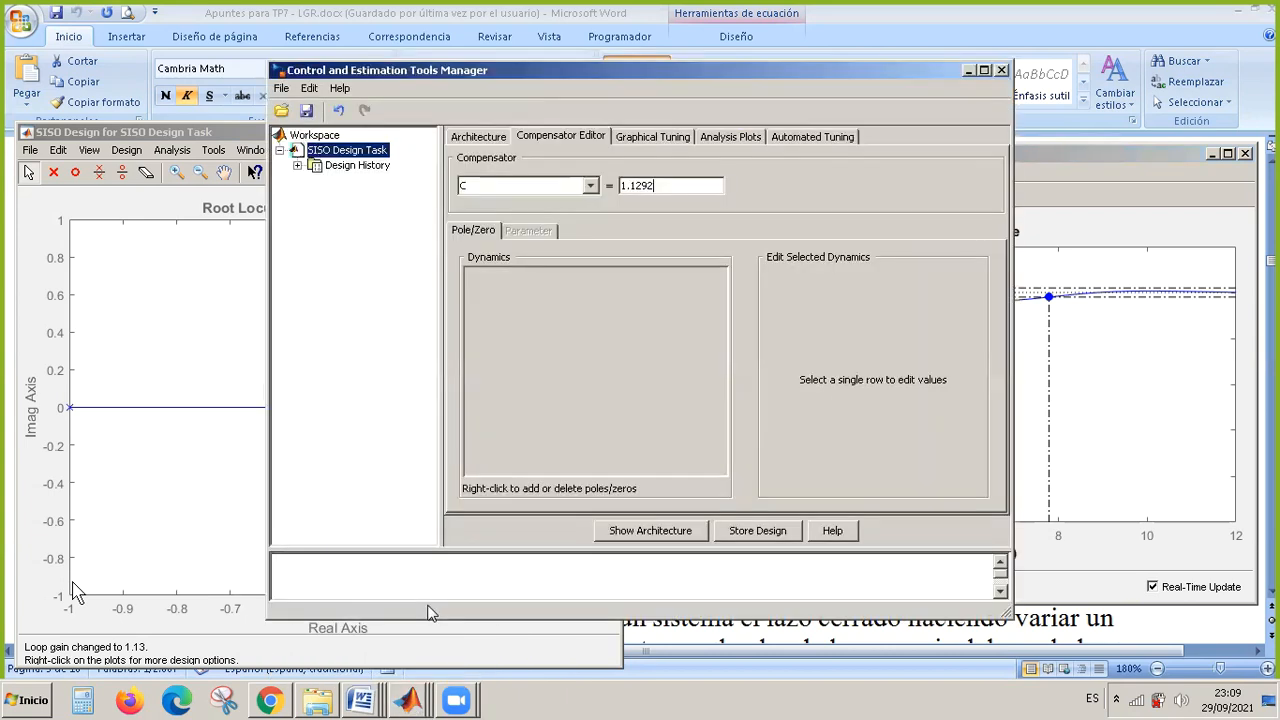
click(656, 187)
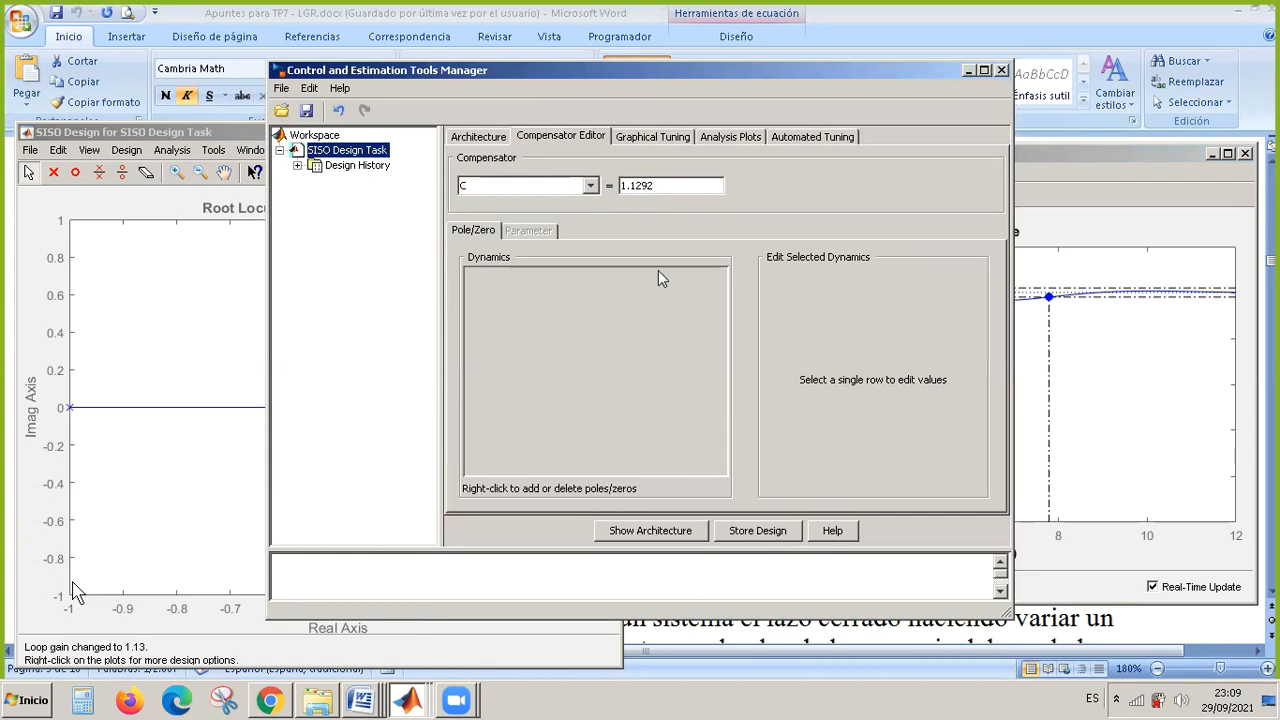
right_click(562, 300)
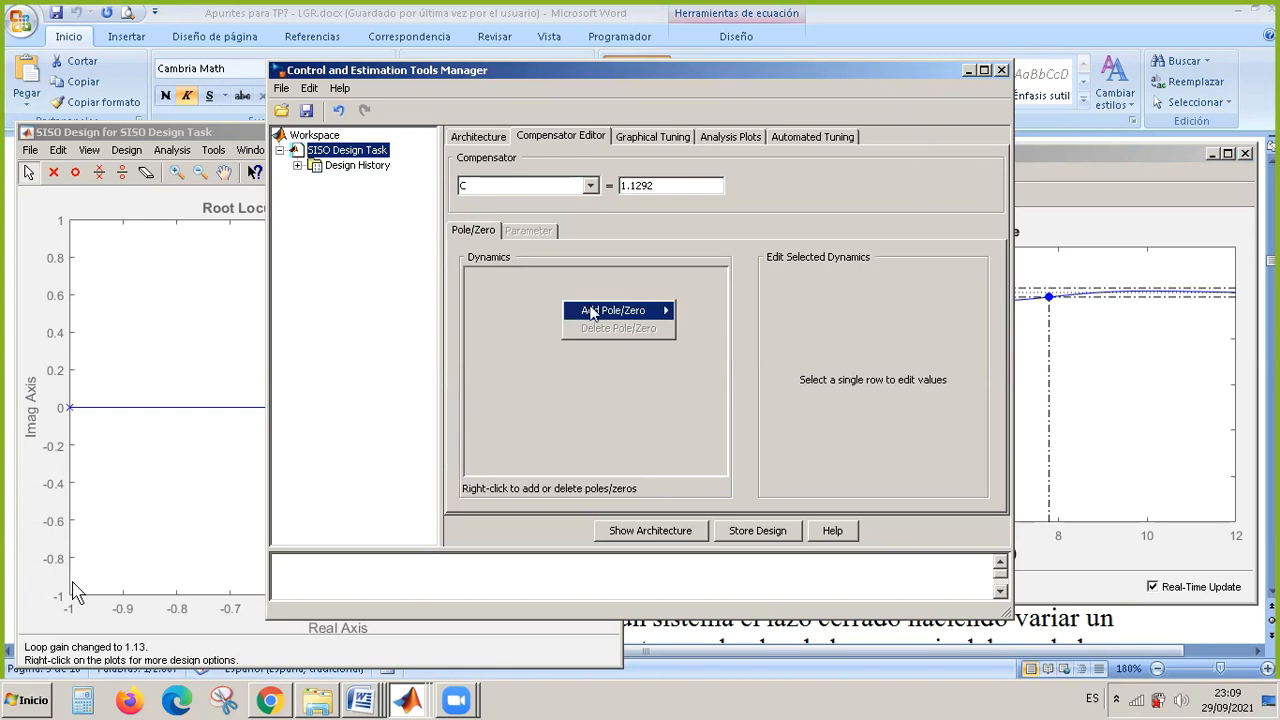
mouse_move(593, 315)
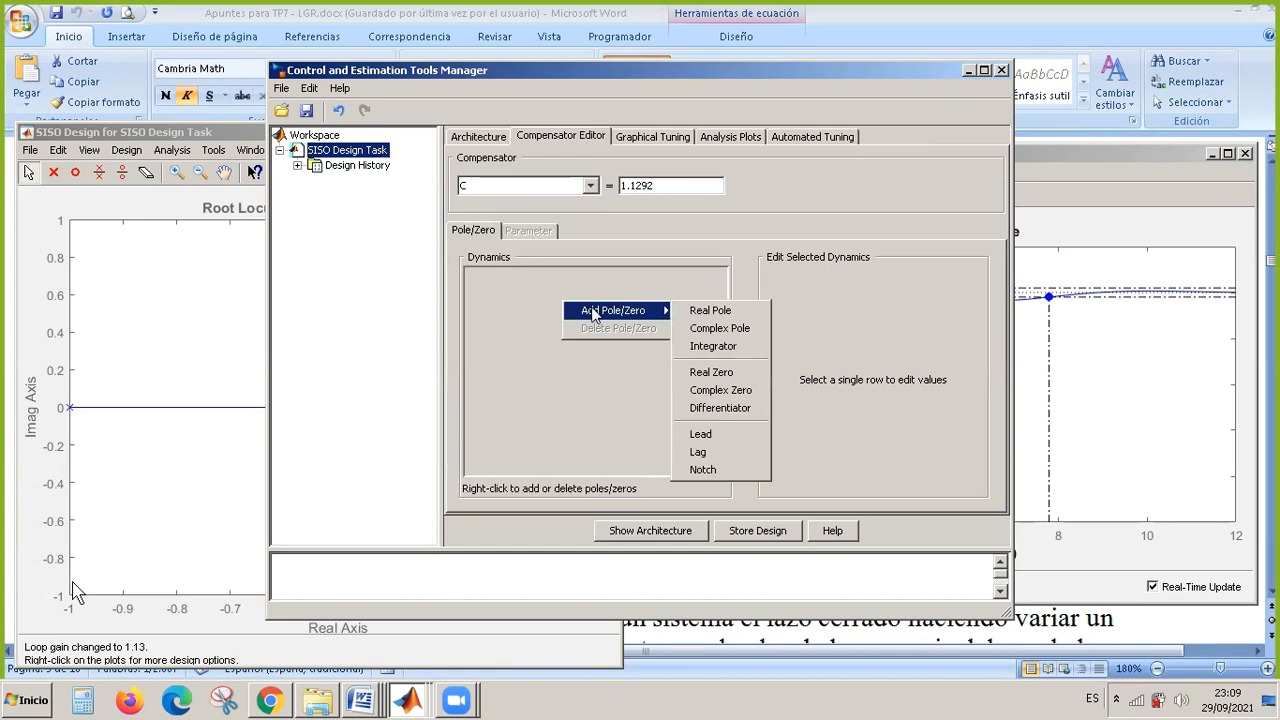
click(712, 310)
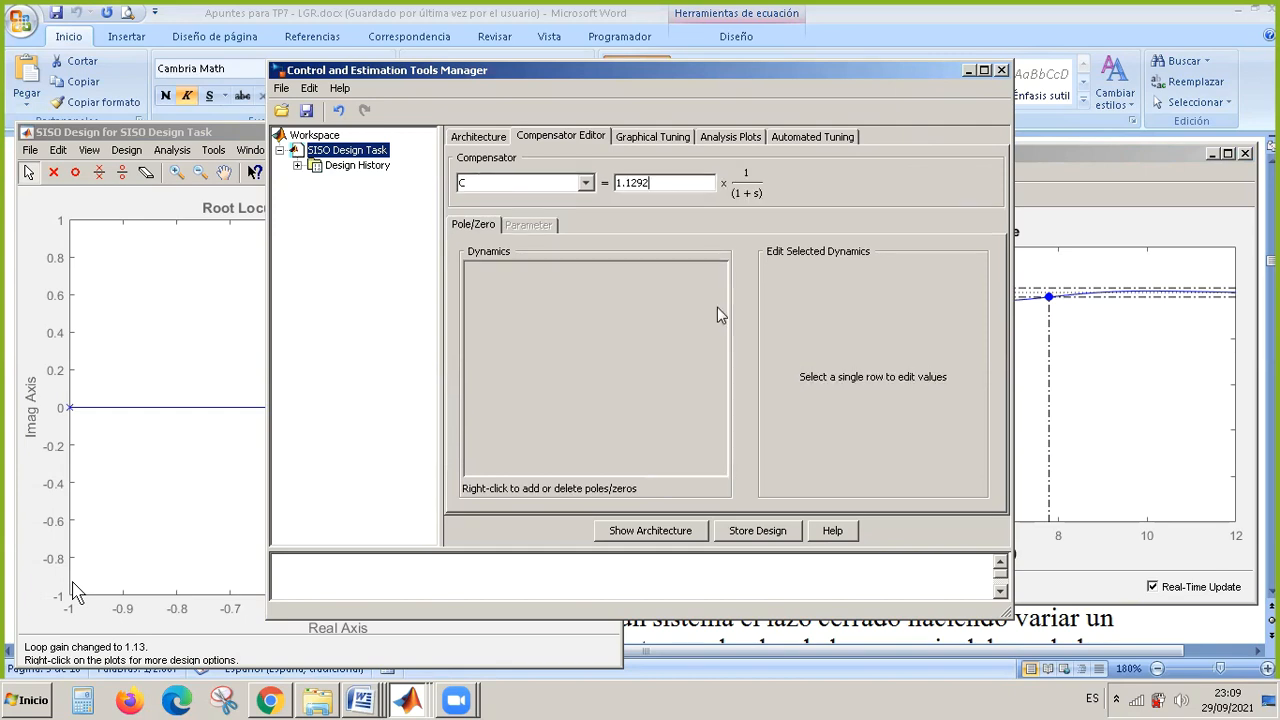
click(556, 287)
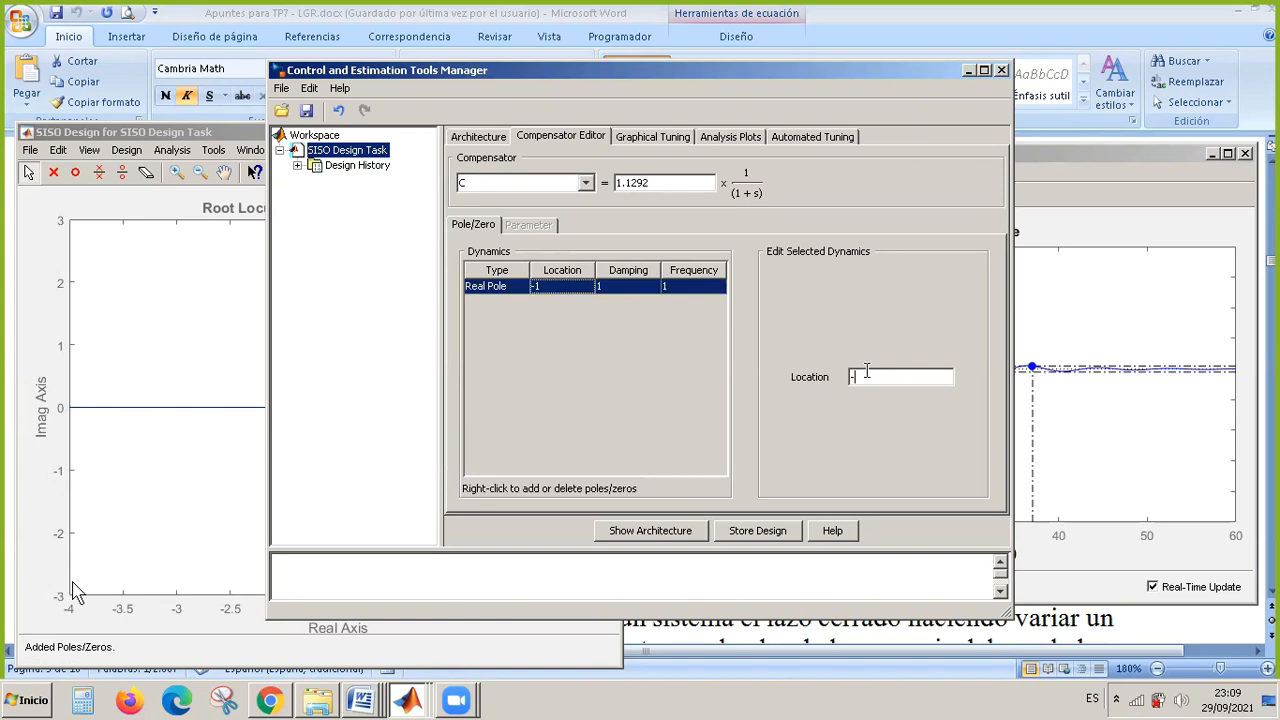
text(5)
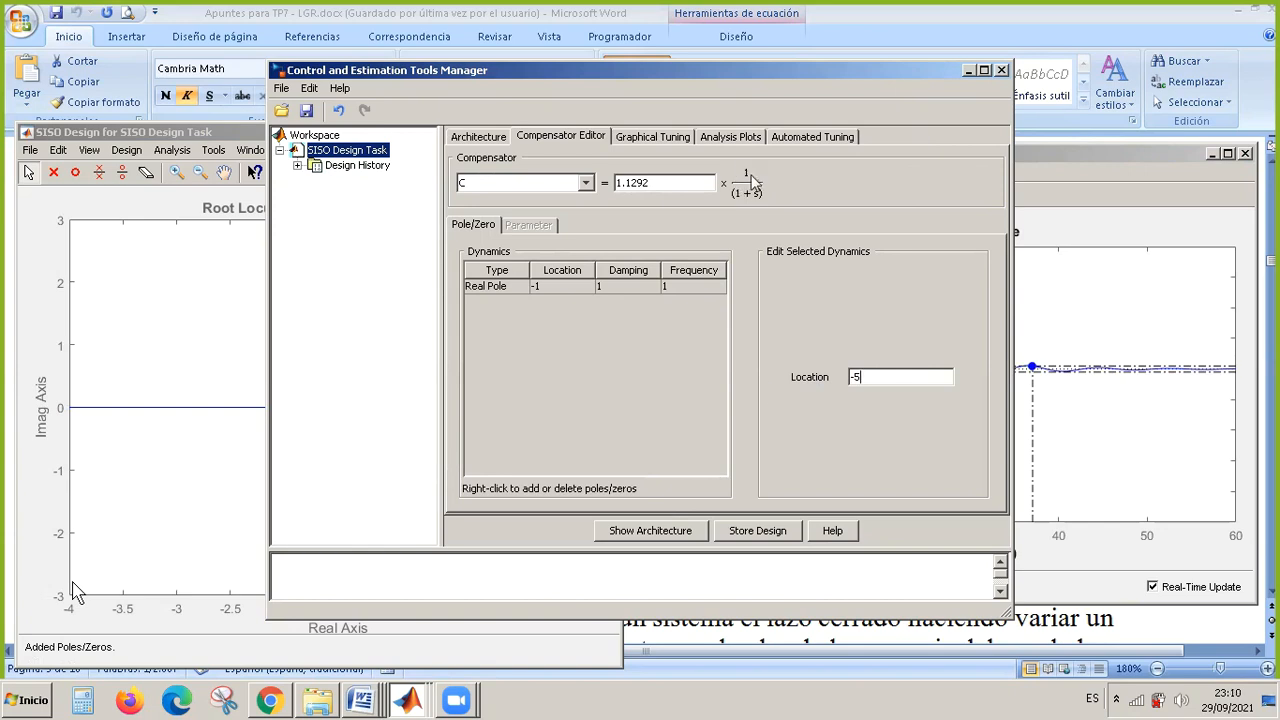
key(Return)
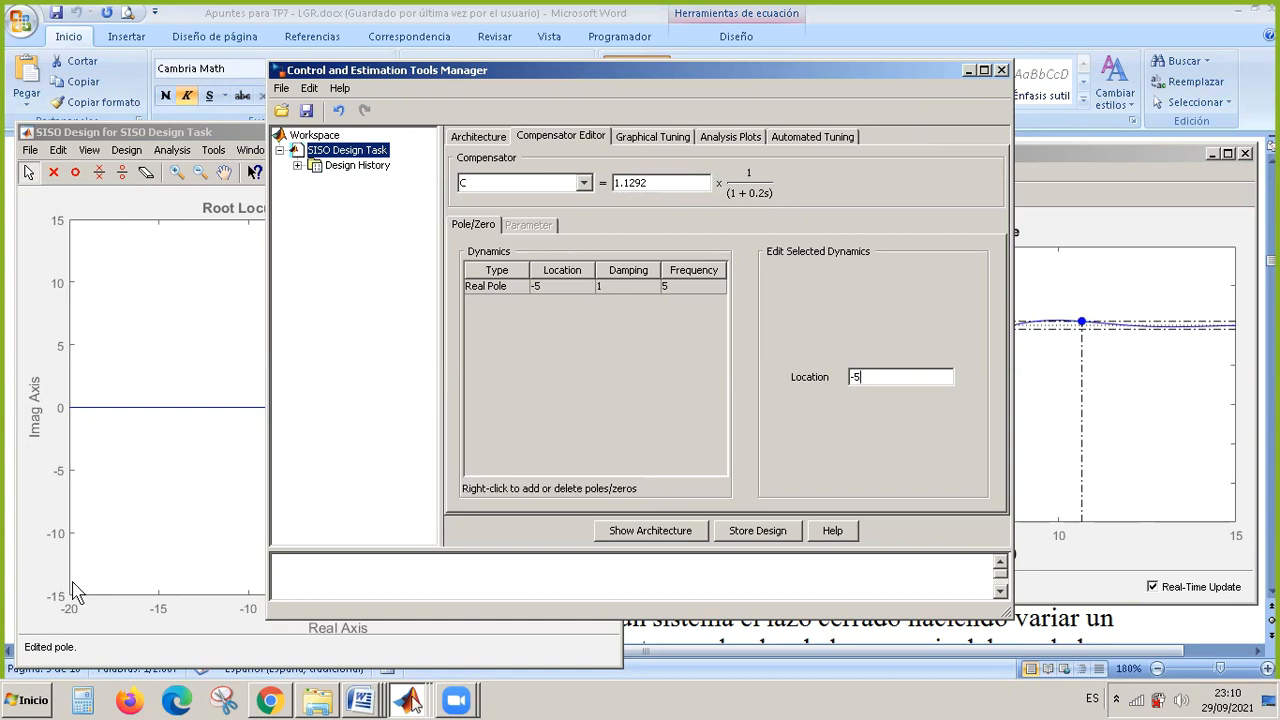
Return to the root locus plot and move compensator C's real pole to about -2.75 and back out to -6.4.
mouse_move(412, 698)
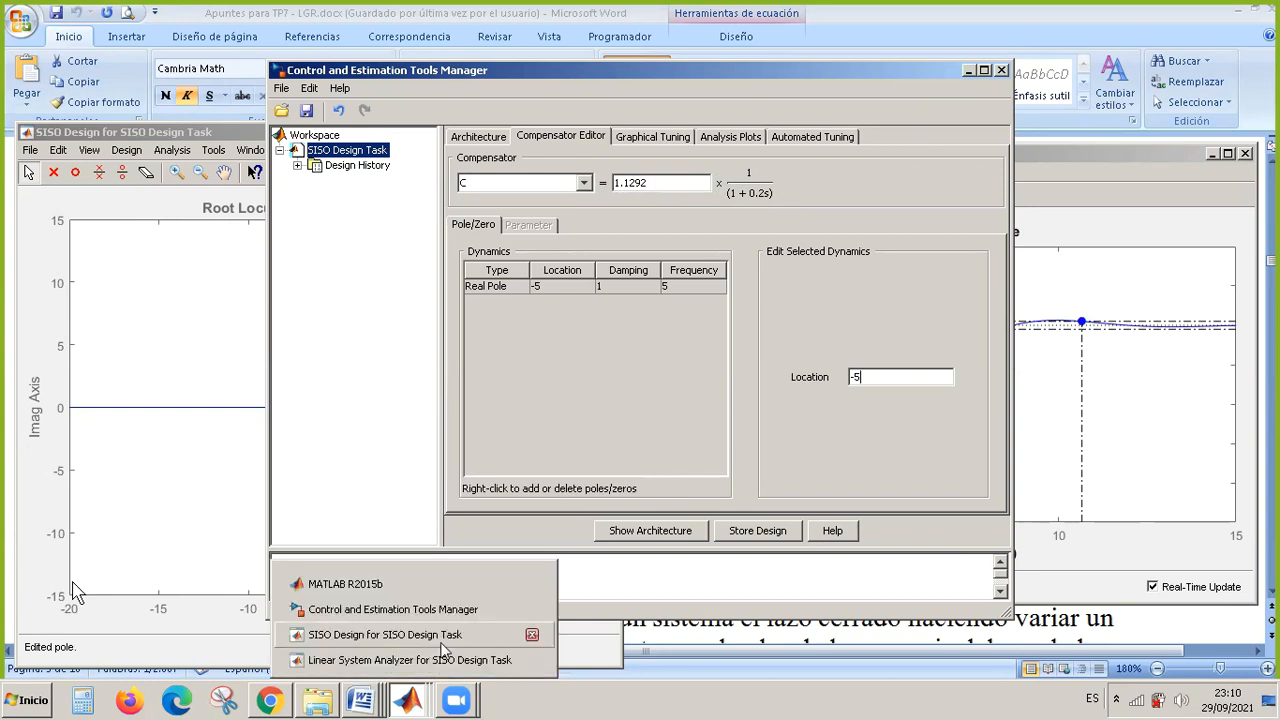
click(443, 643)
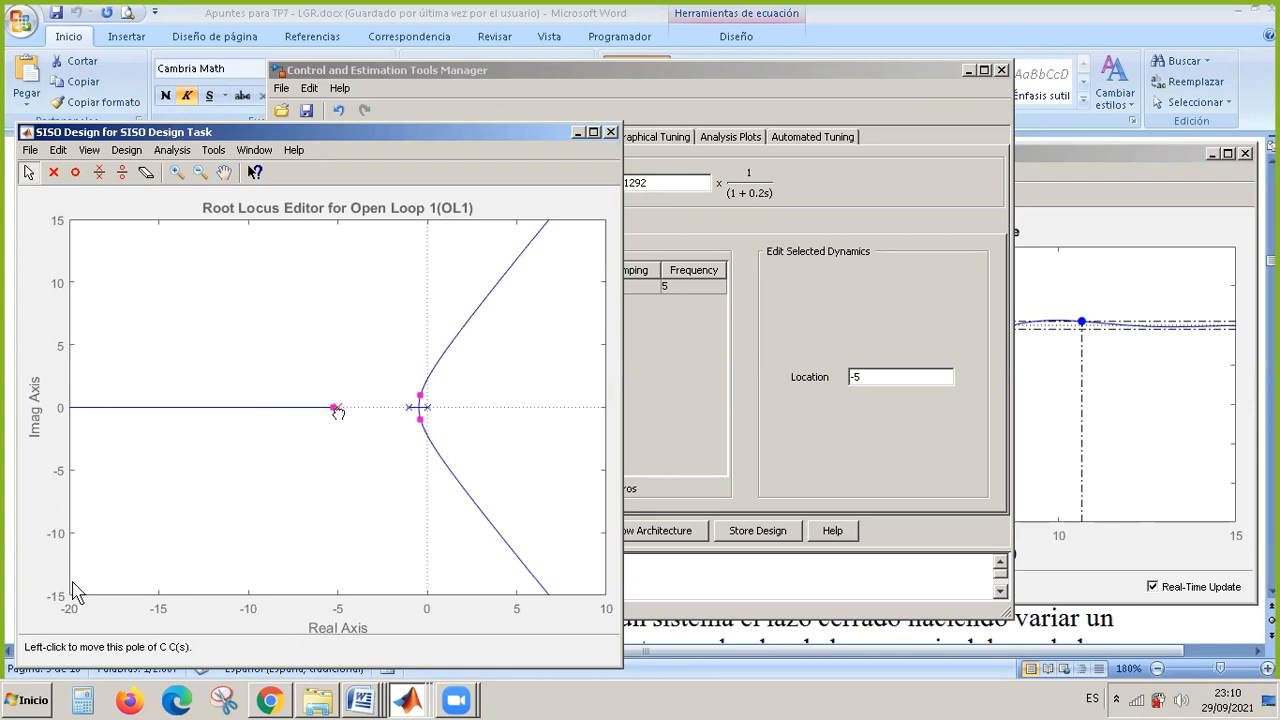
drag(338, 412, 381, 419)
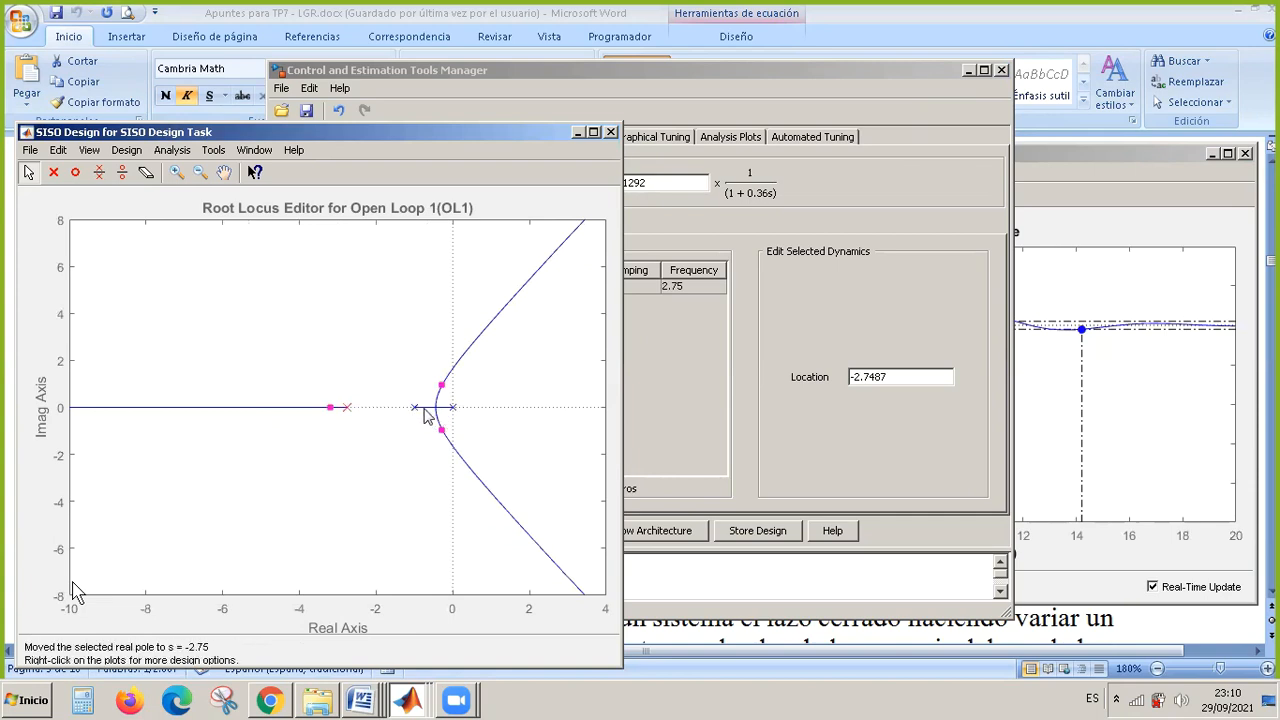
drag(349, 410, 207, 409)
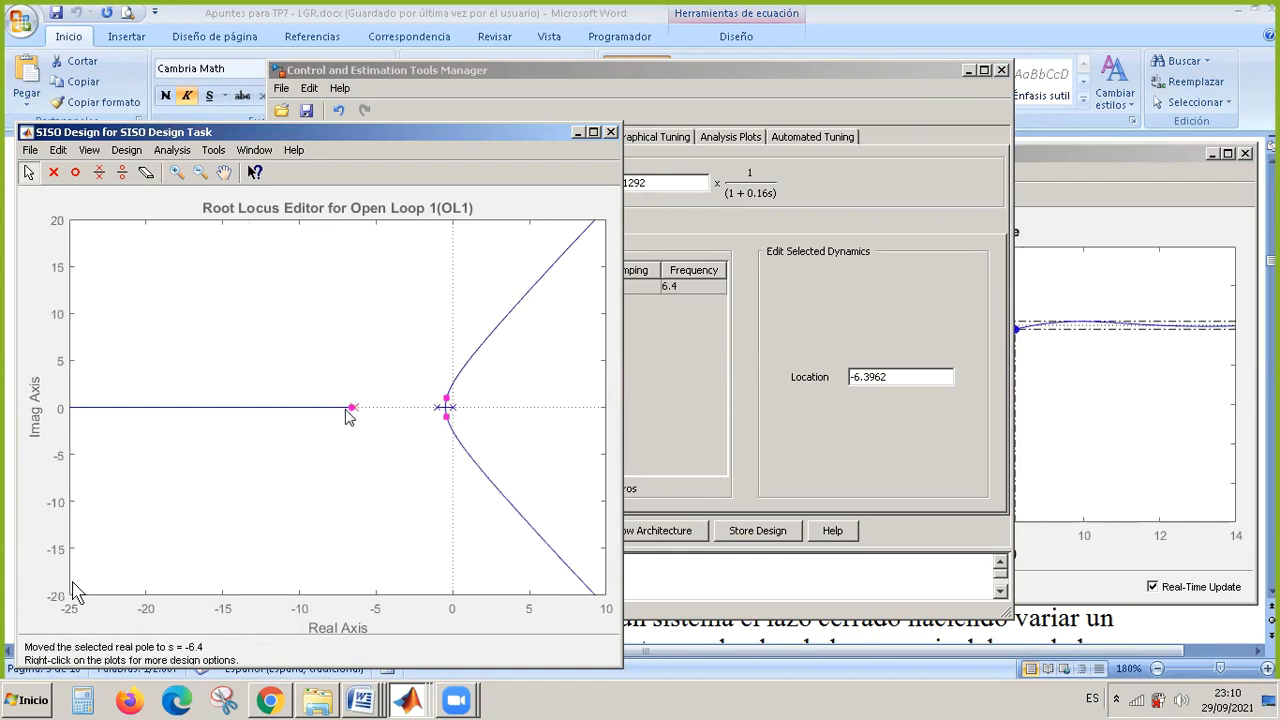
Sweep the loop gain from near zero up to 18.9, moving the complex closed-loop poles past the imaginary axis, and examine the step response.
drag(355, 408, 412, 413)
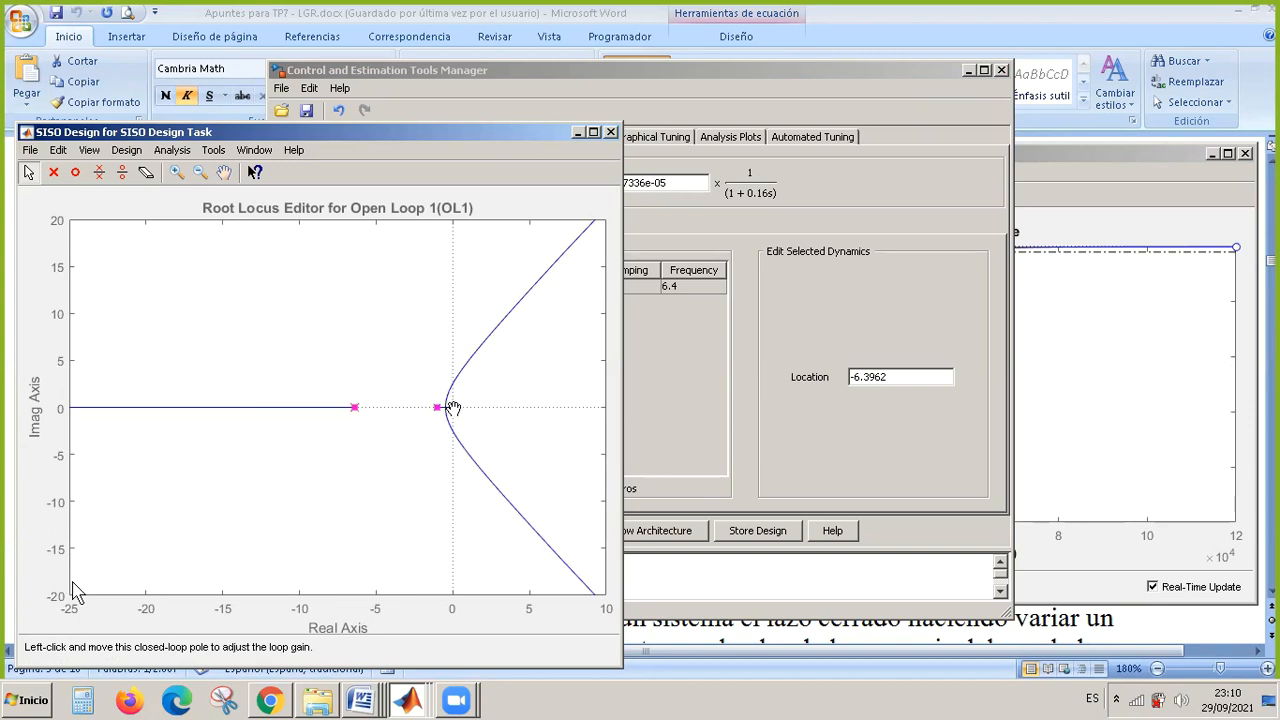
click(354, 410)
drag(440, 409, 453, 432)
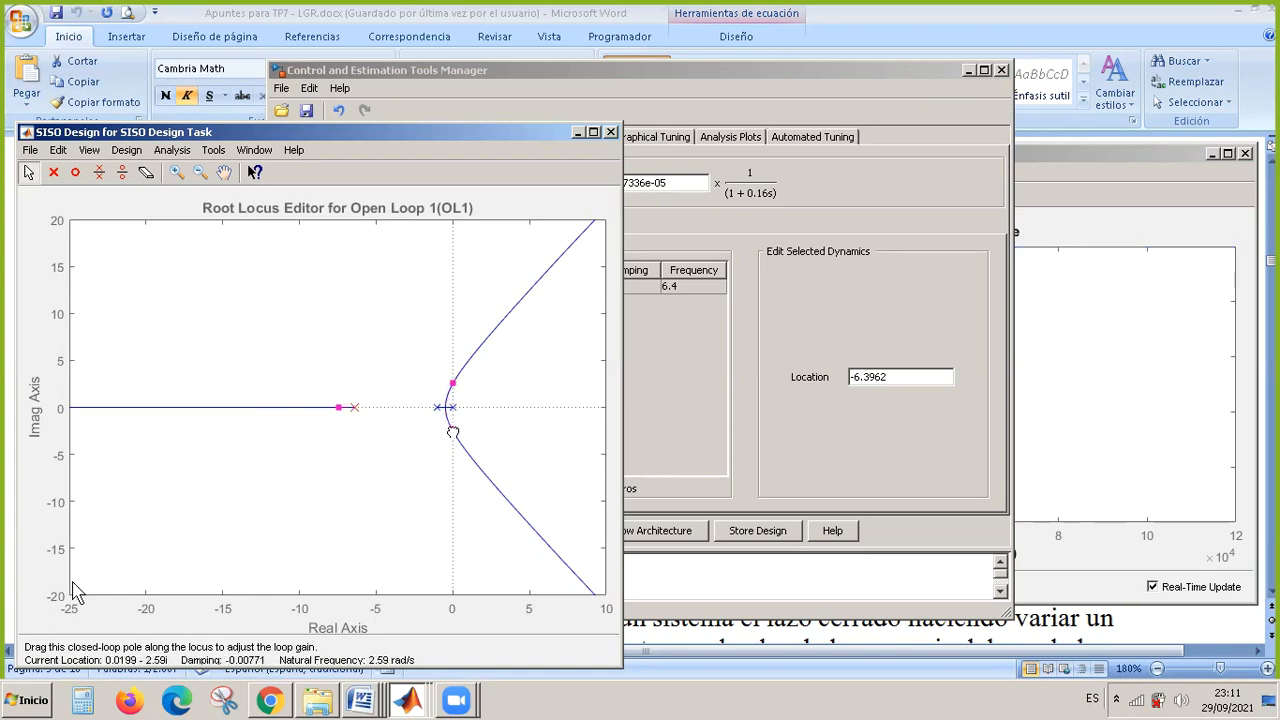
drag(453, 433, 453, 433)
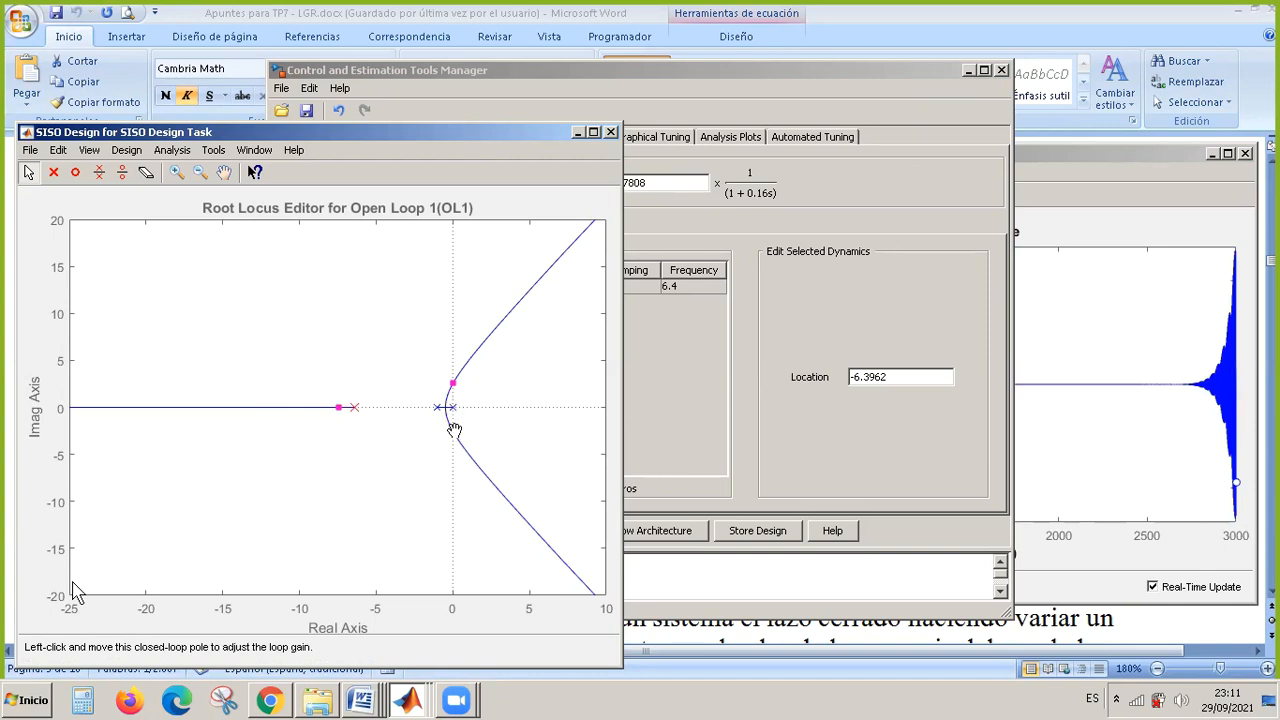
click(453, 384)
drag(455, 387, 468, 376)
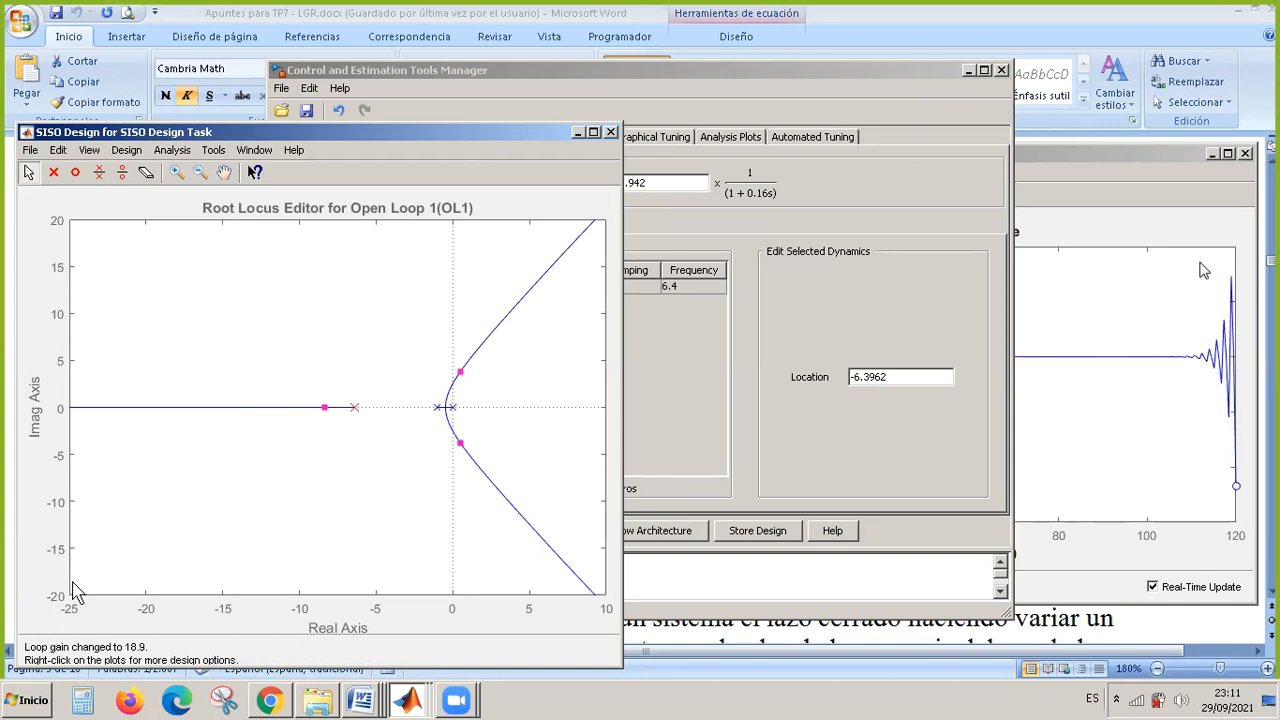
click(1014, 146)
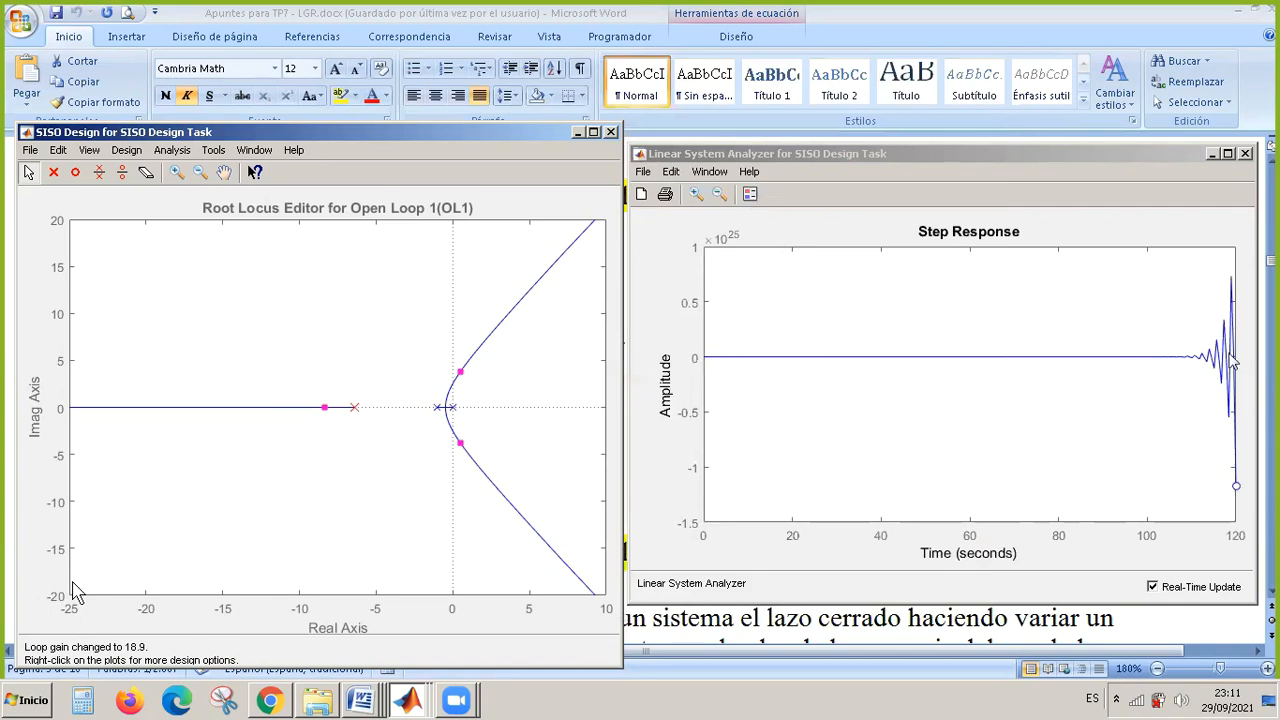
mouse_move(1237, 488)
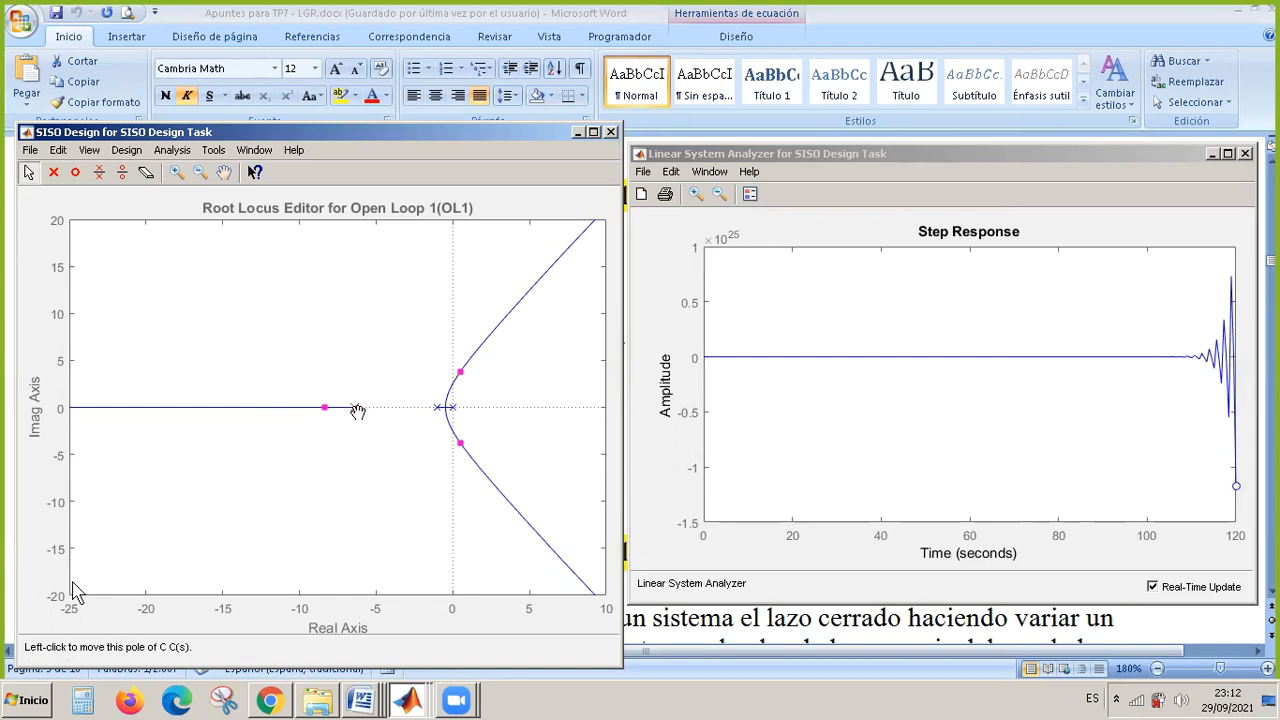
drag(358, 411, 355, 408)
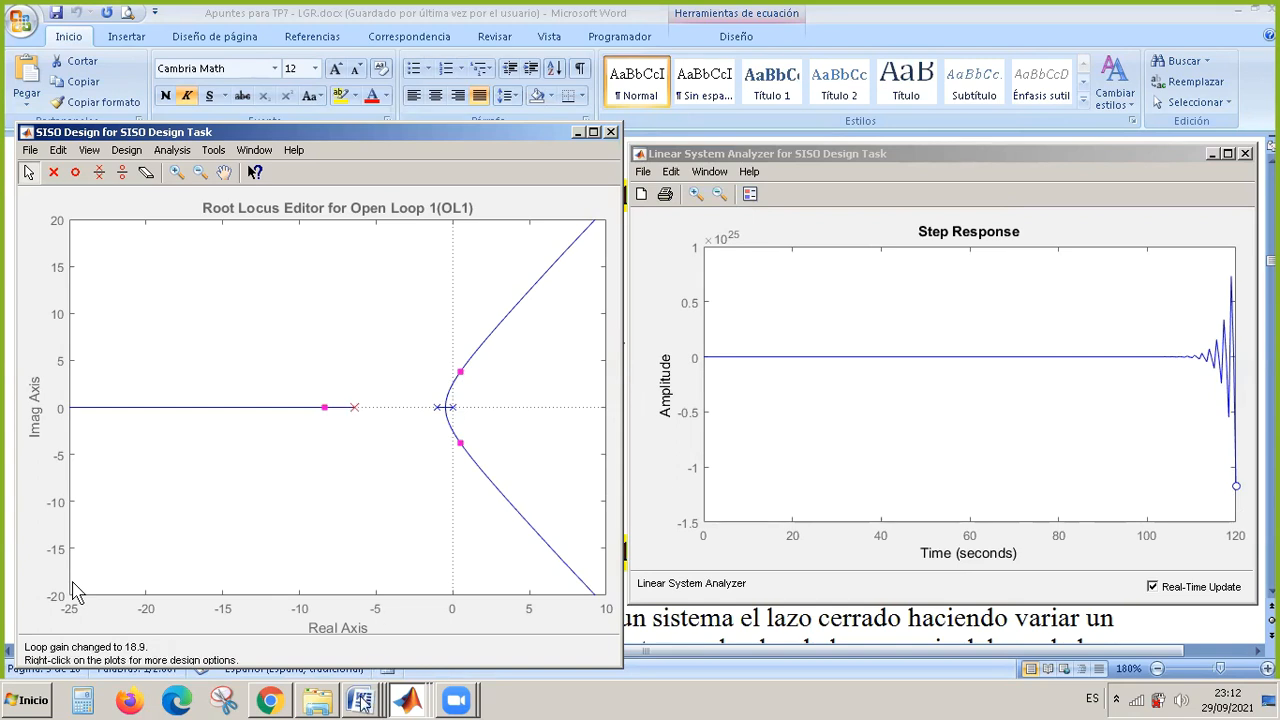
Switch to the Word root locus notes and go back to the feedback block diagram with K, G(s) and H(s).
mouse_move(363, 703)
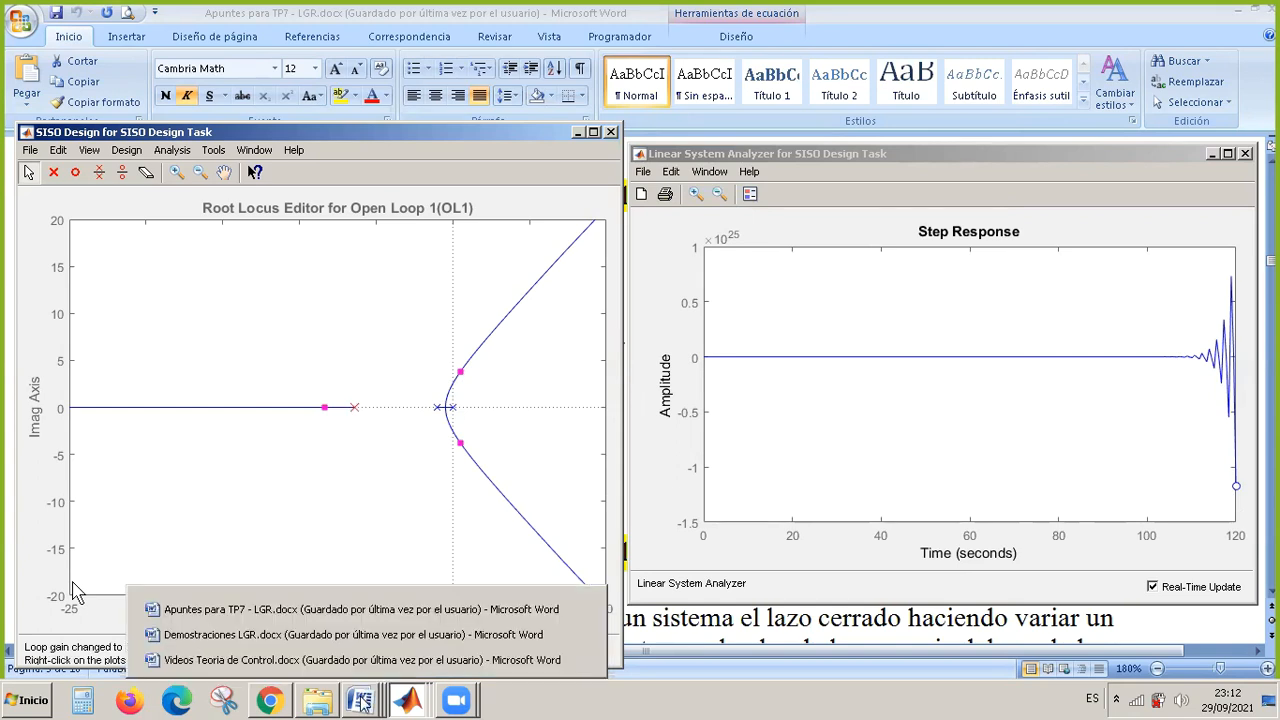
click(365, 609)
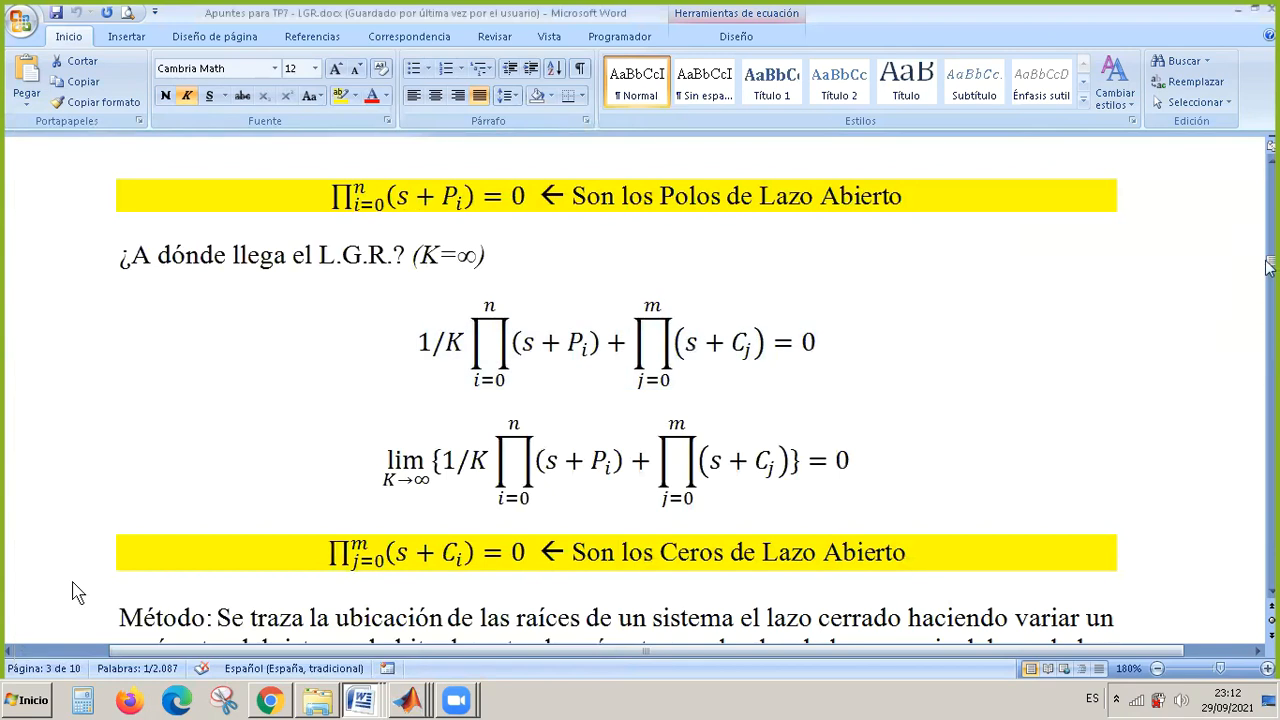
drag(1271, 268, 1144, 212)
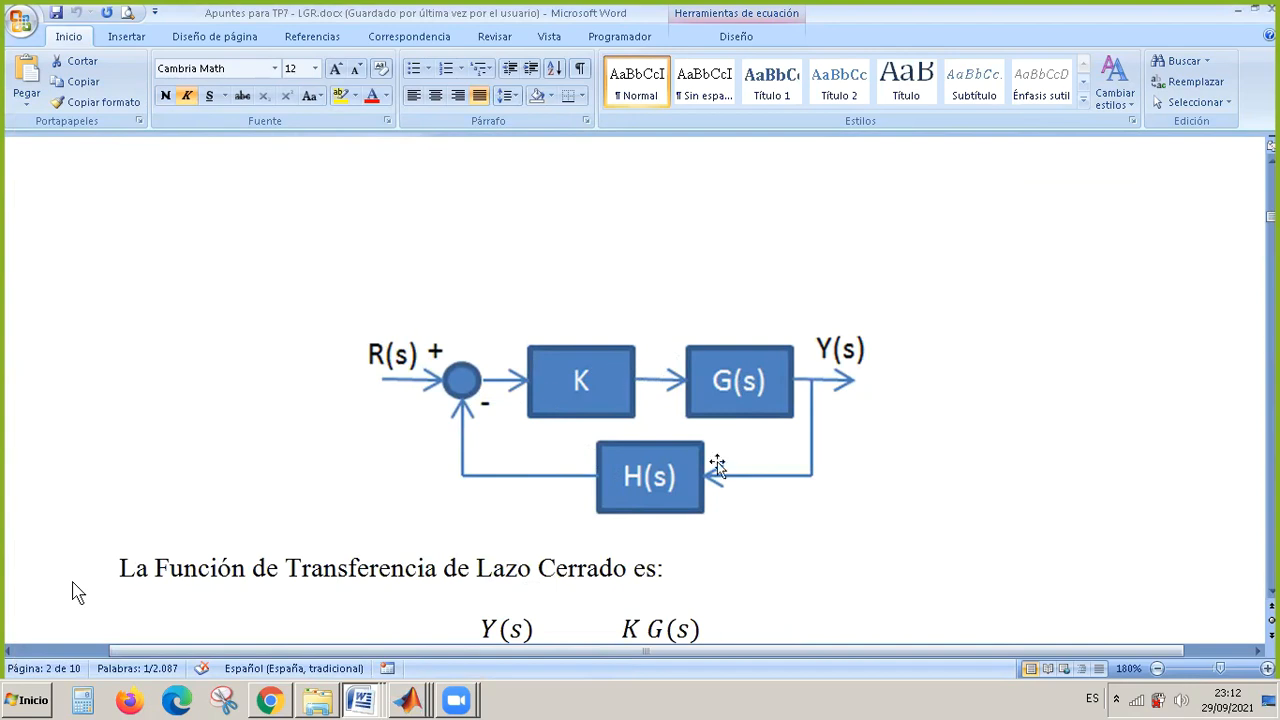
Switch back to MATLAB's Compensator Editor, delete the real pole from compensator C and set its gain to 1.
right_click(414, 700)
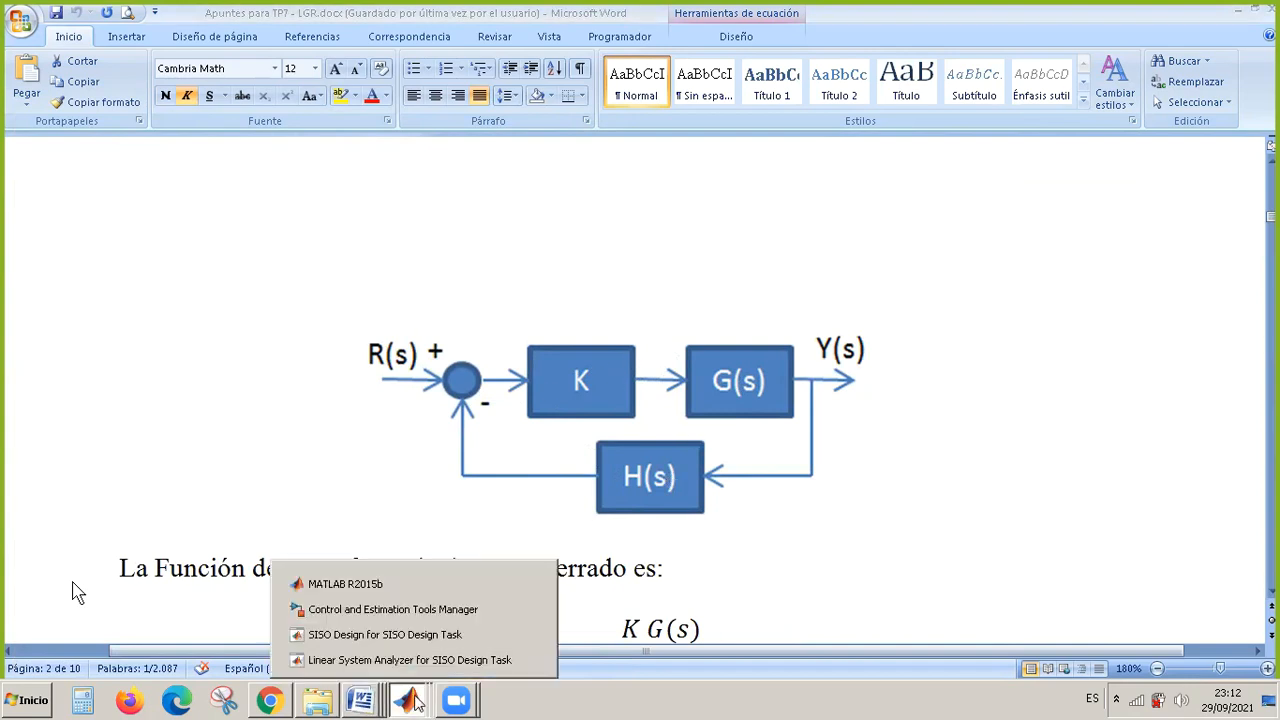
click(438, 612)
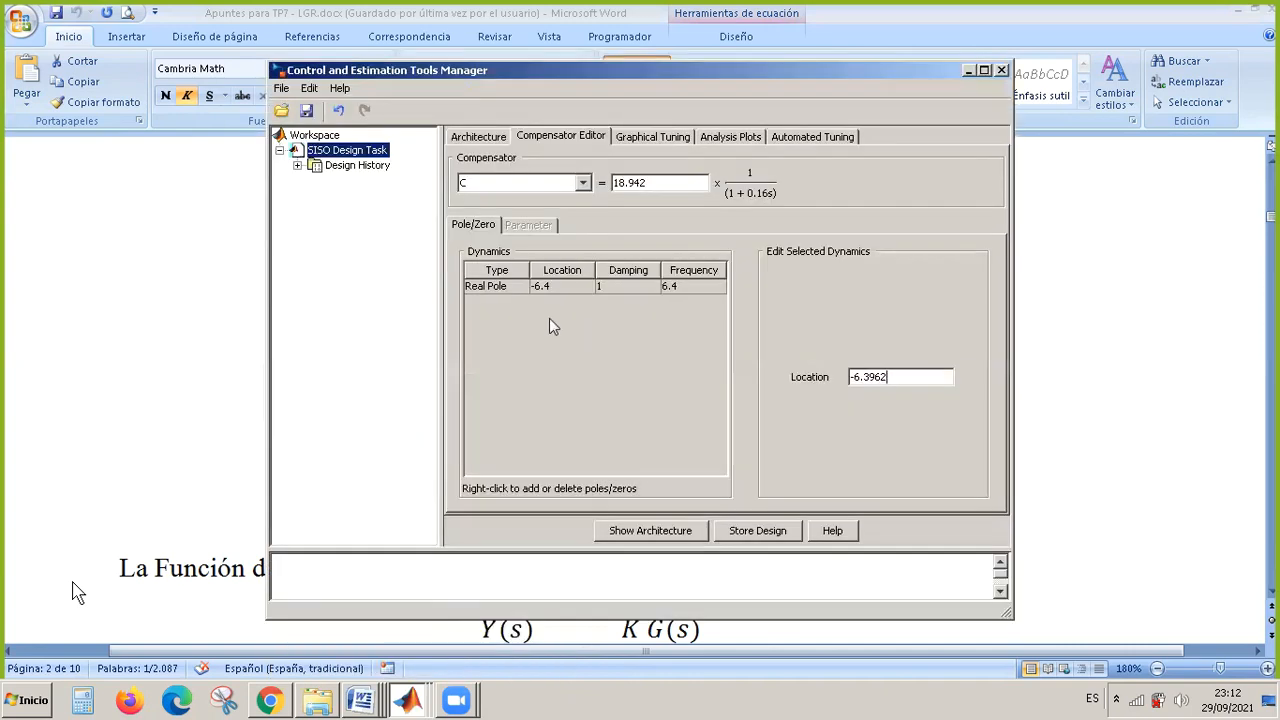
click(502, 287)
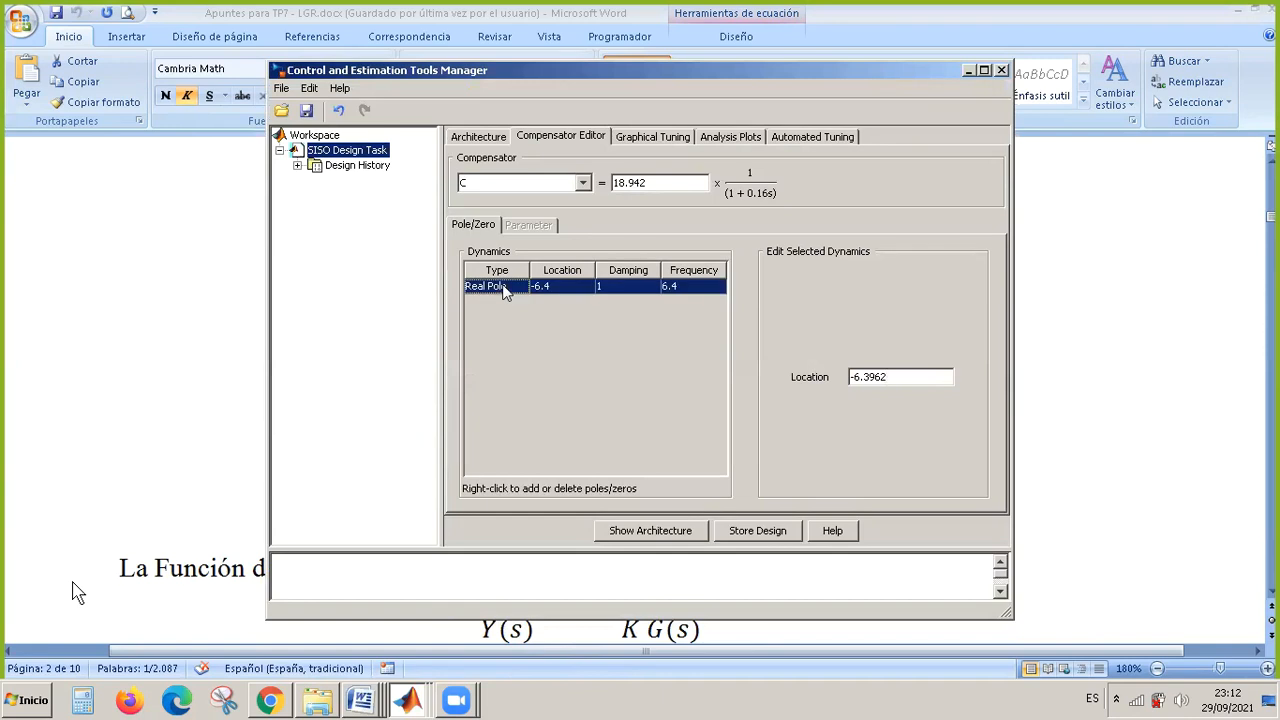
right_click(620, 289)
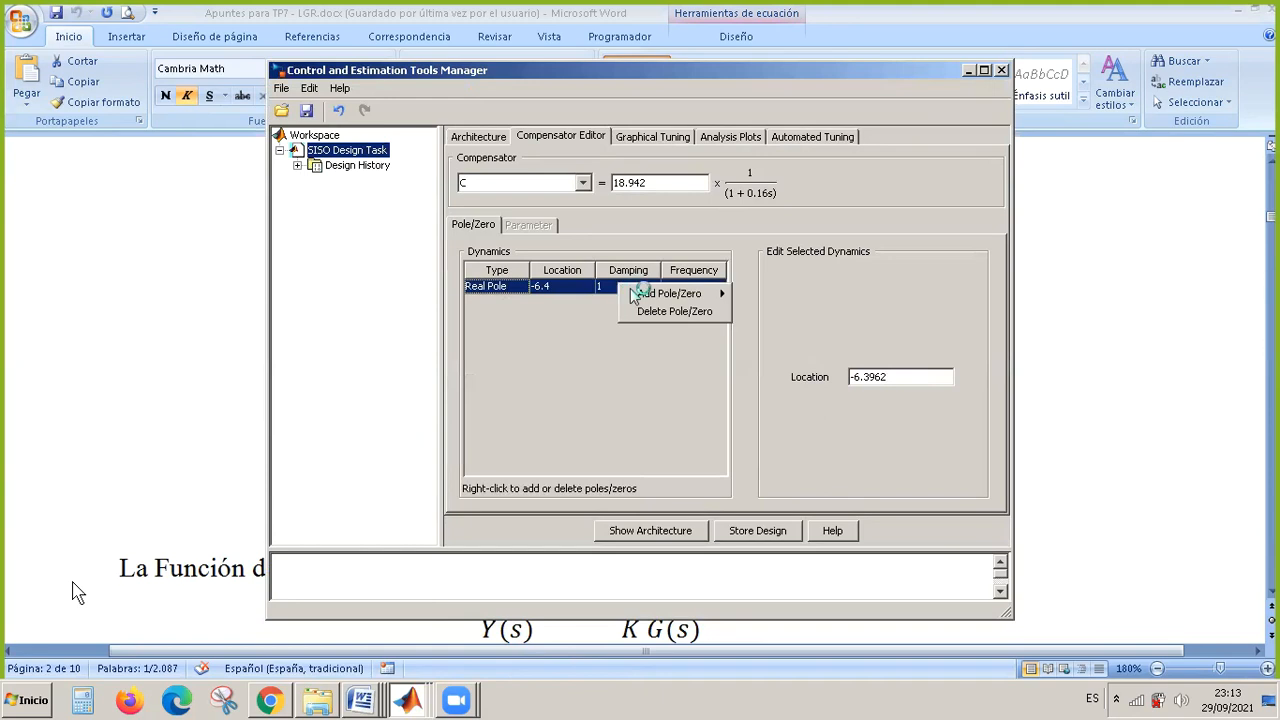
click(660, 312)
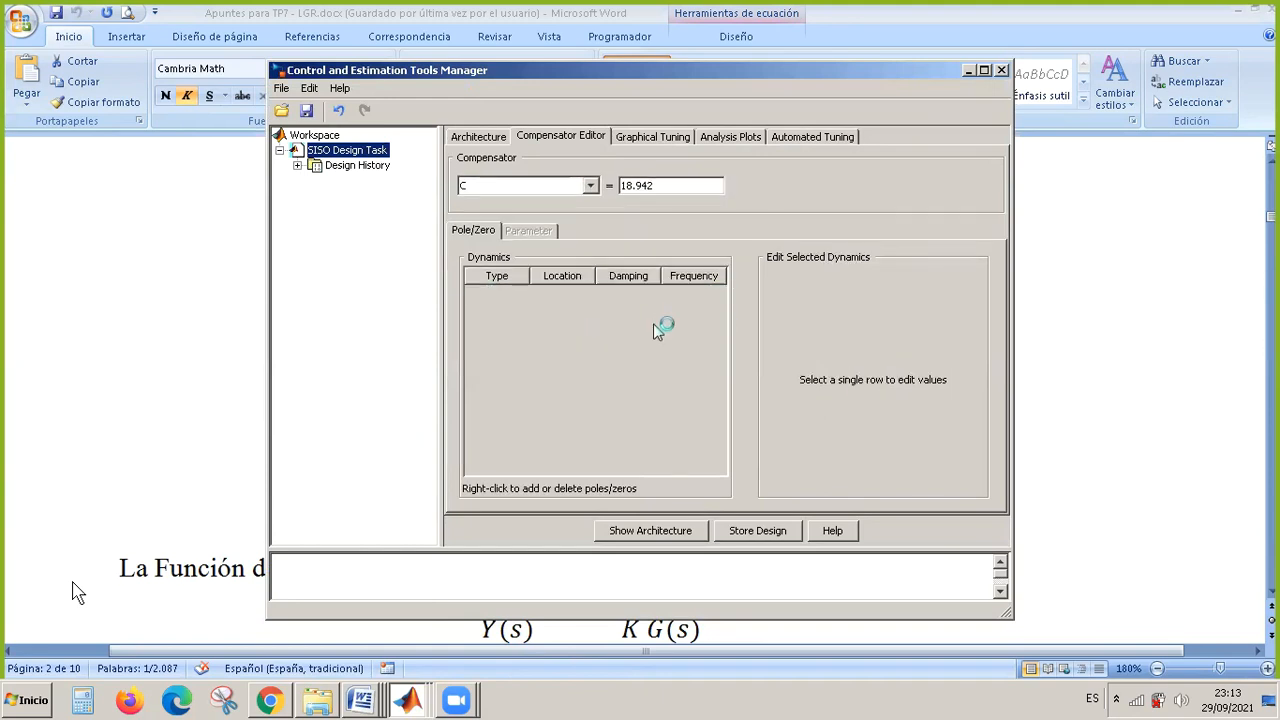
drag(665, 188, 616, 190)
Add a complex pole pair to compensator C with real part -4 and imaginary part 2.
right_click(613, 321)
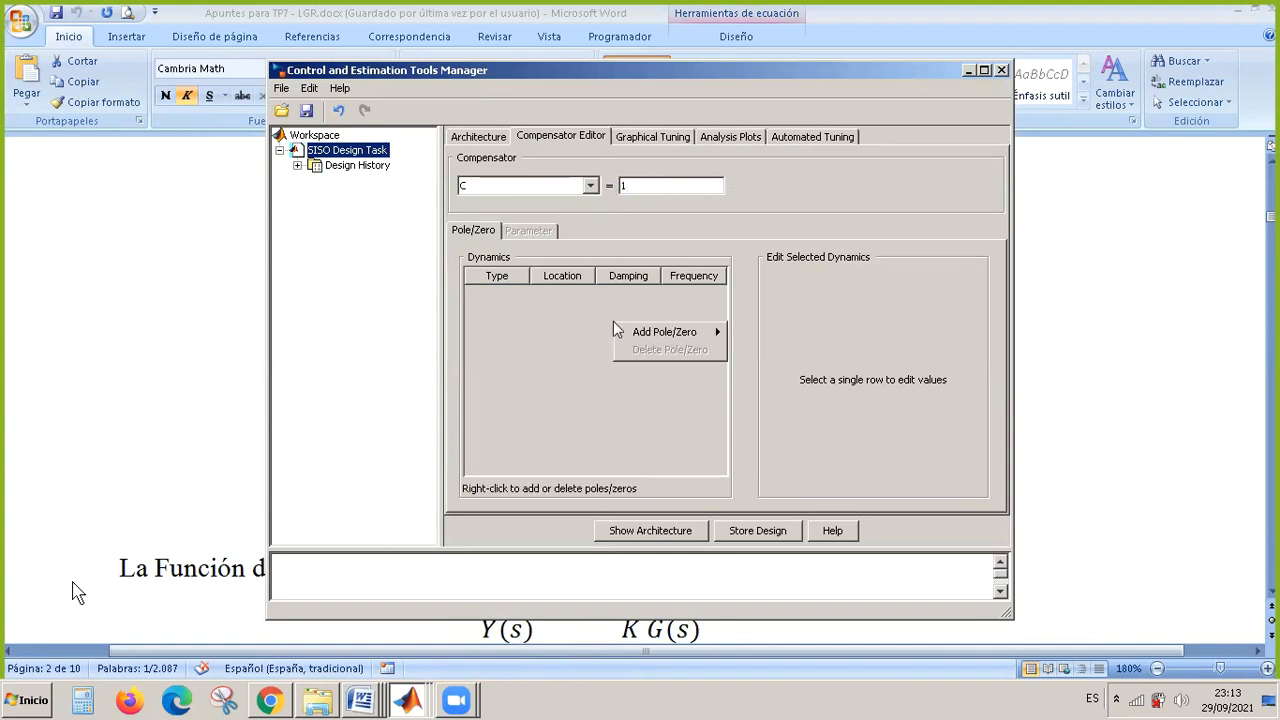
mouse_move(663, 338)
click(767, 349)
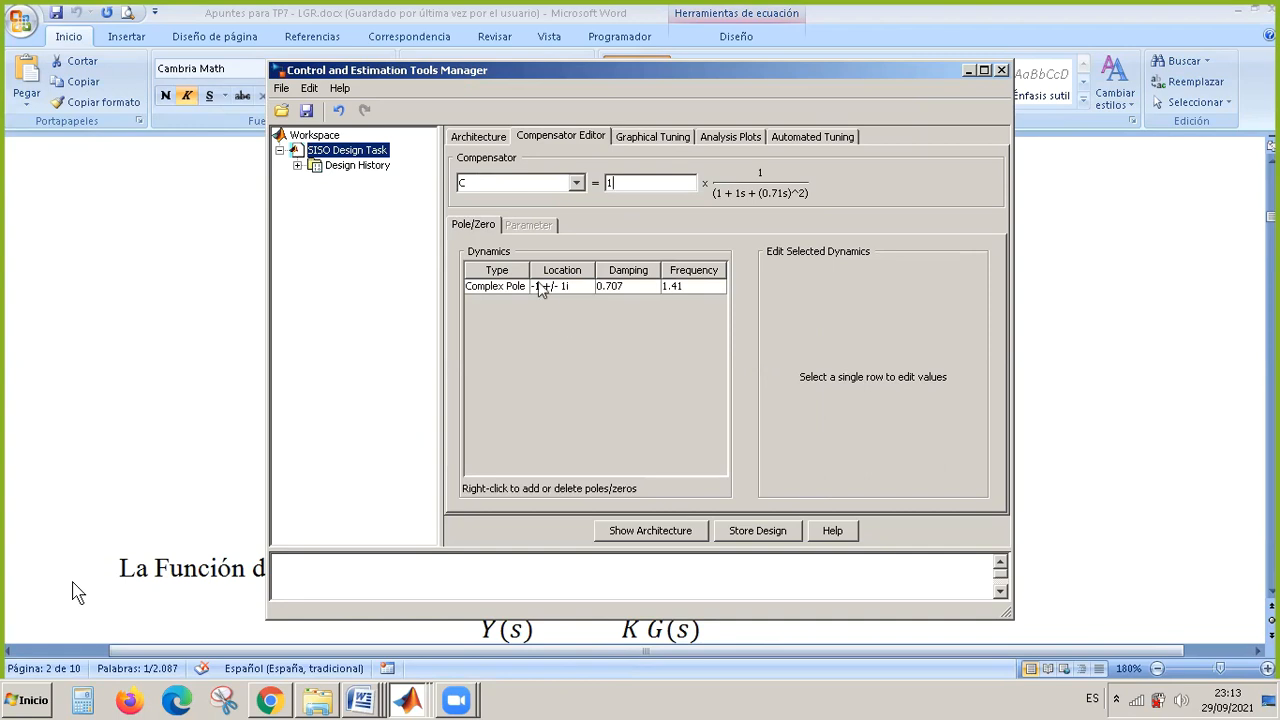
click(537, 286)
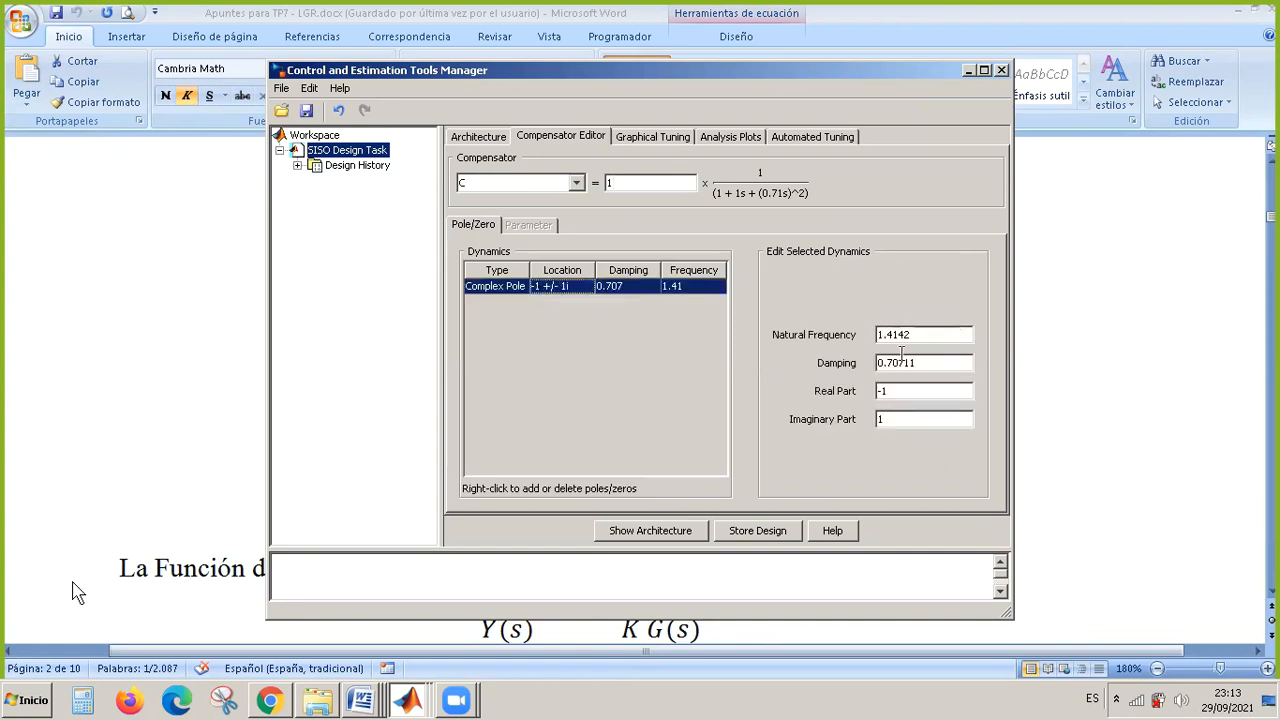
click(889, 390)
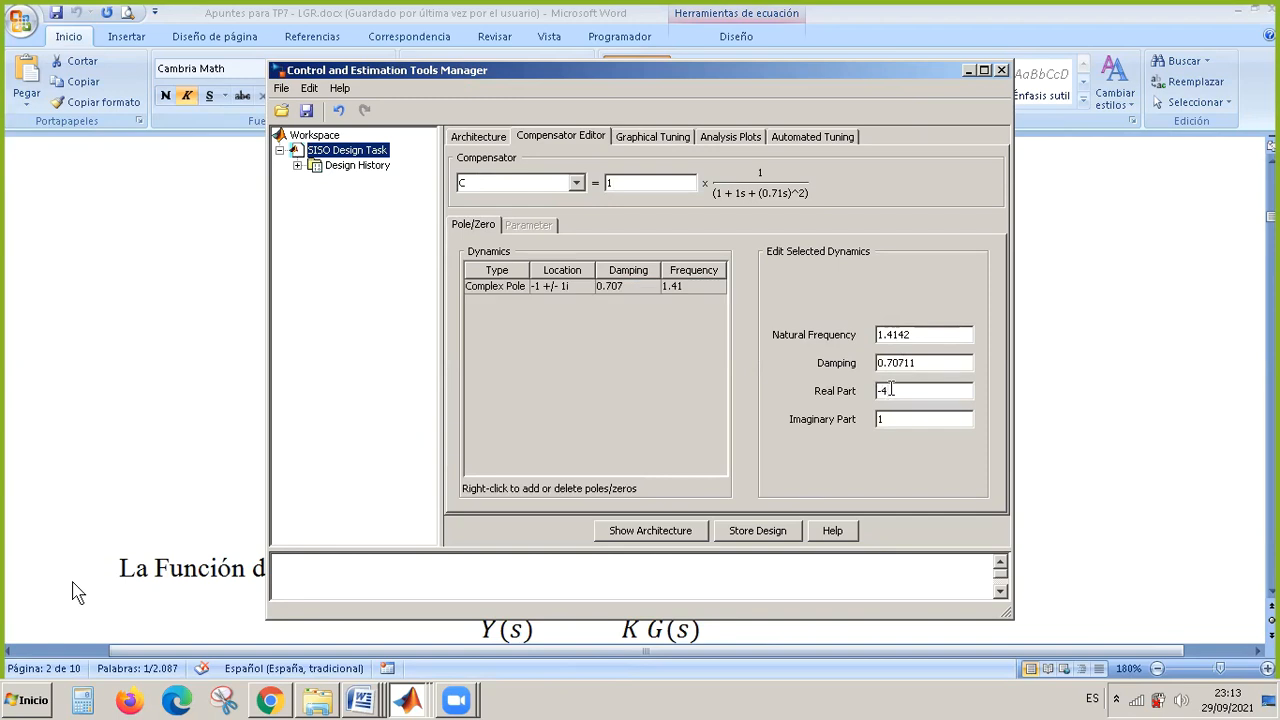
click(898, 417)
text(2)
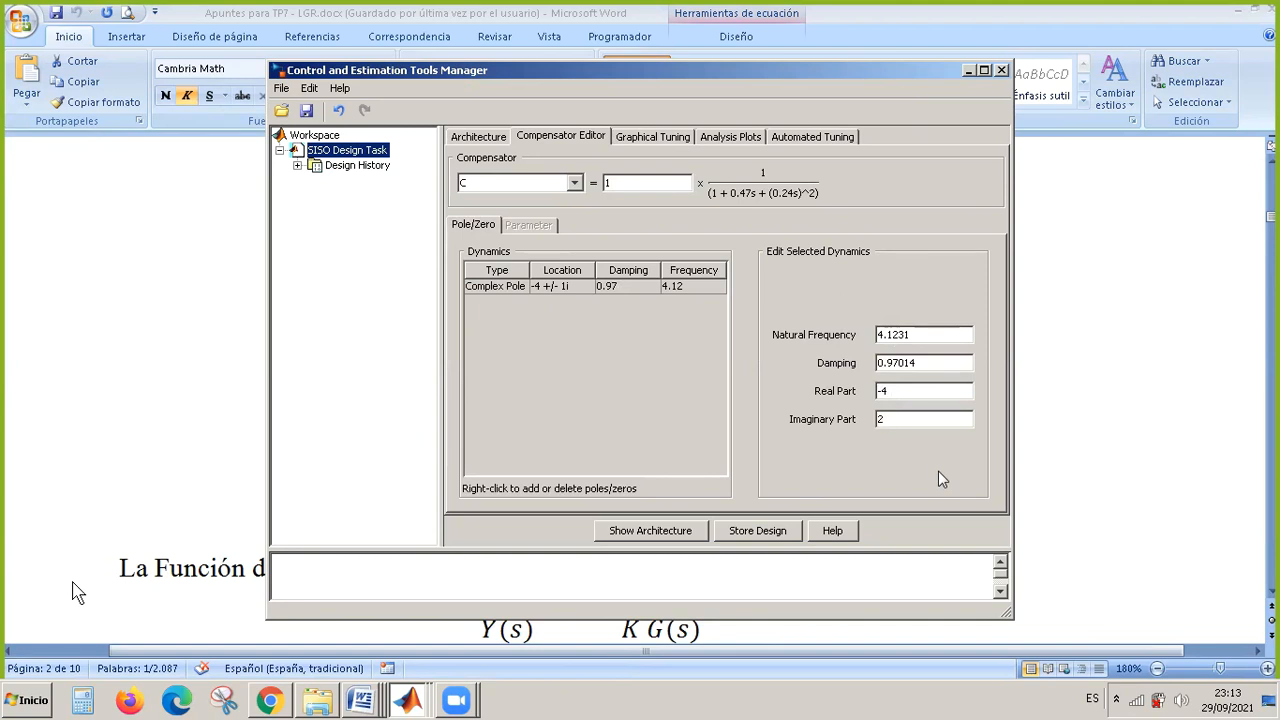
key(Return)
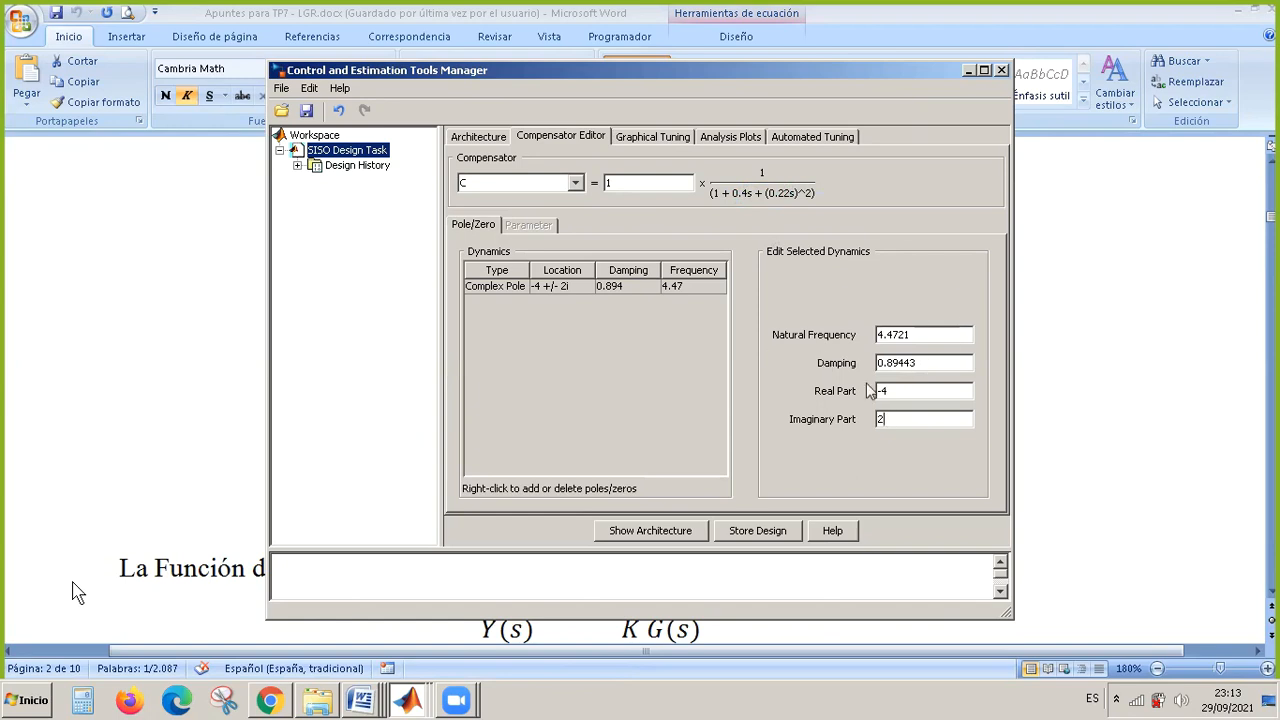
Bring up the root locus and step response windows and examine the response's peak and settling points with the complex poles added.
click(406, 698)
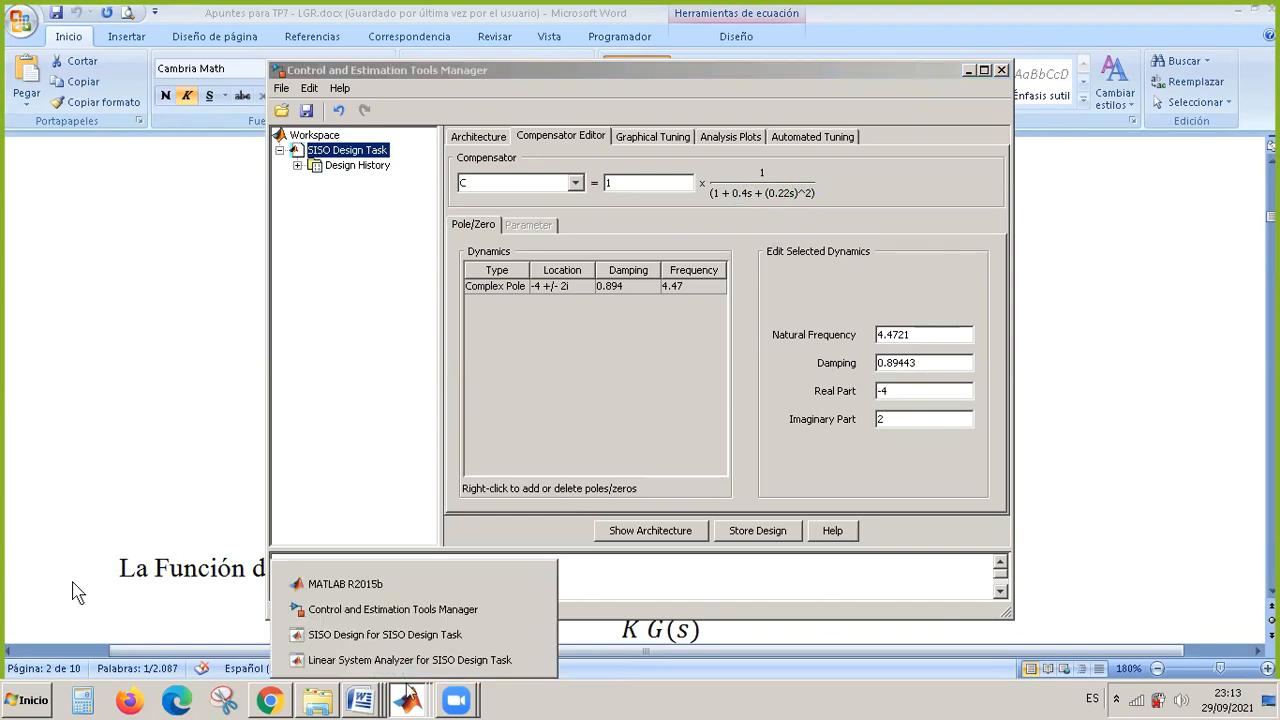
click(434, 640)
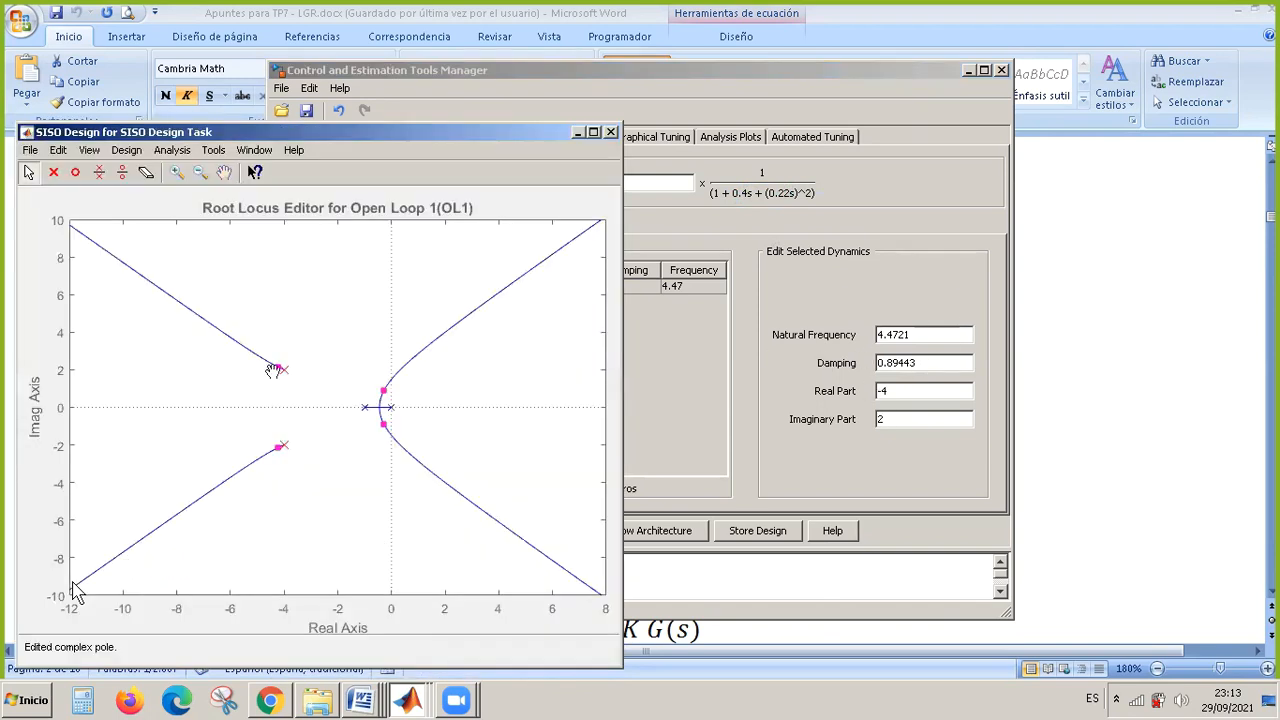
click(418, 698)
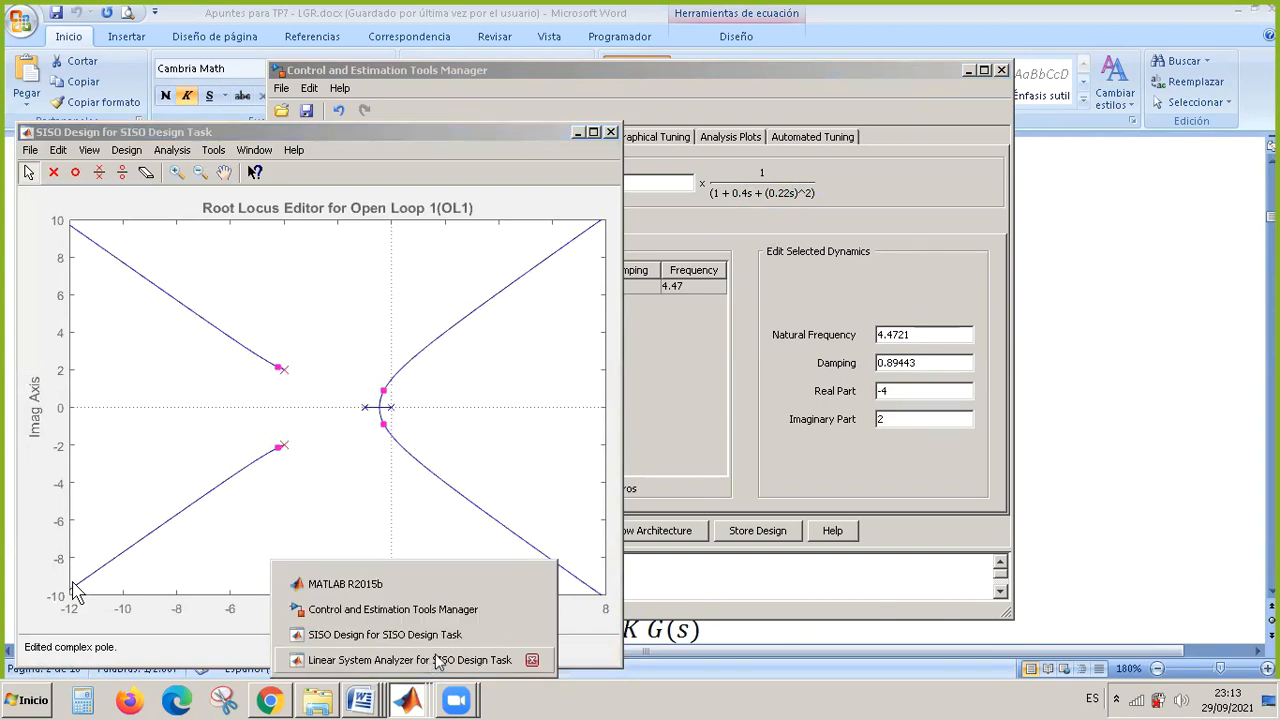
click(436, 660)
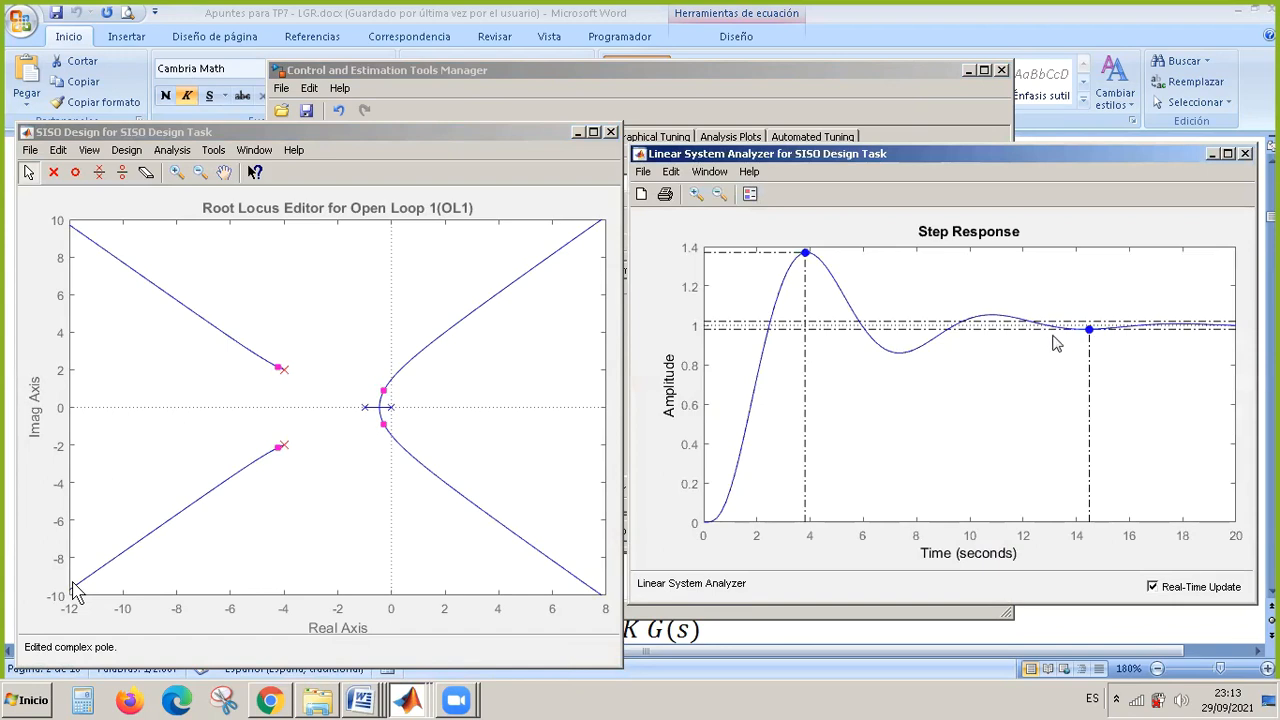
mouse_move(806, 256)
mouse_move(1092, 340)
Sweep the loop gain until the complex closed-loop poles cross the imaginary axis, then lower it to 1.6 and 0.832.
mouse_move(383, 392)
mouse_down()
mouse_move(386, 405)
mouse_move(386, 388)
mouse_up()
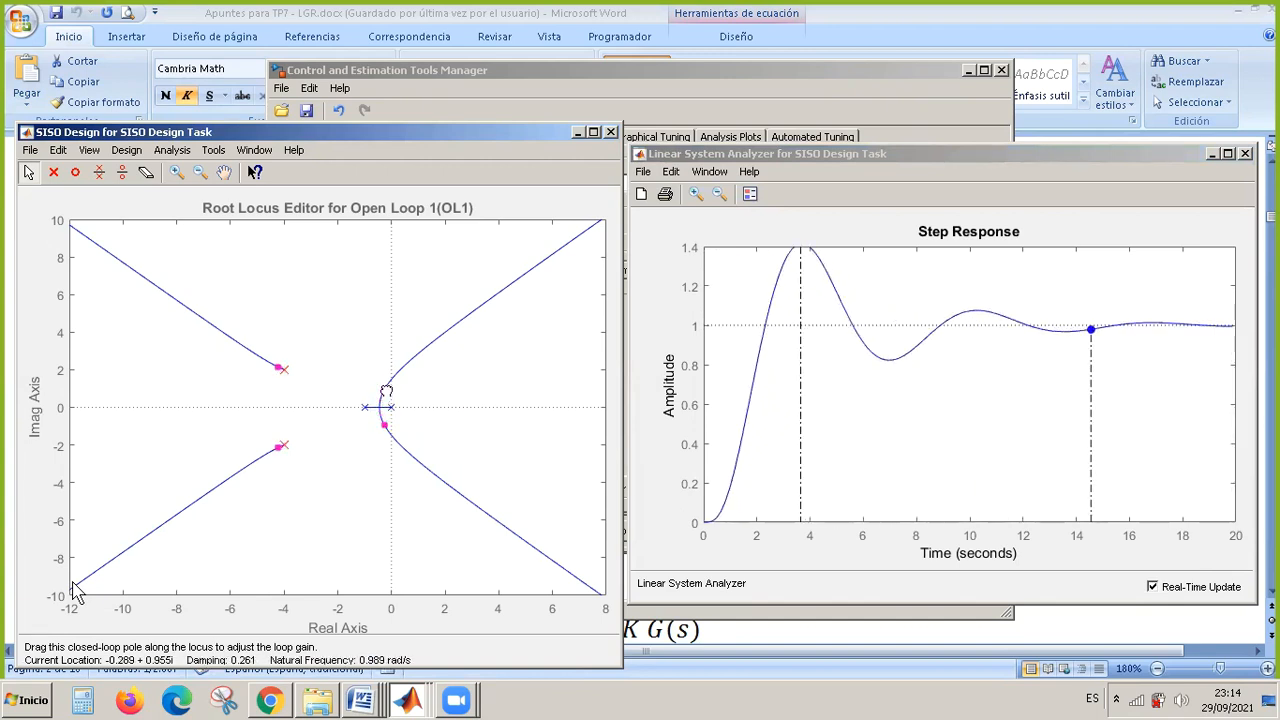
drag(386, 390, 402, 375)
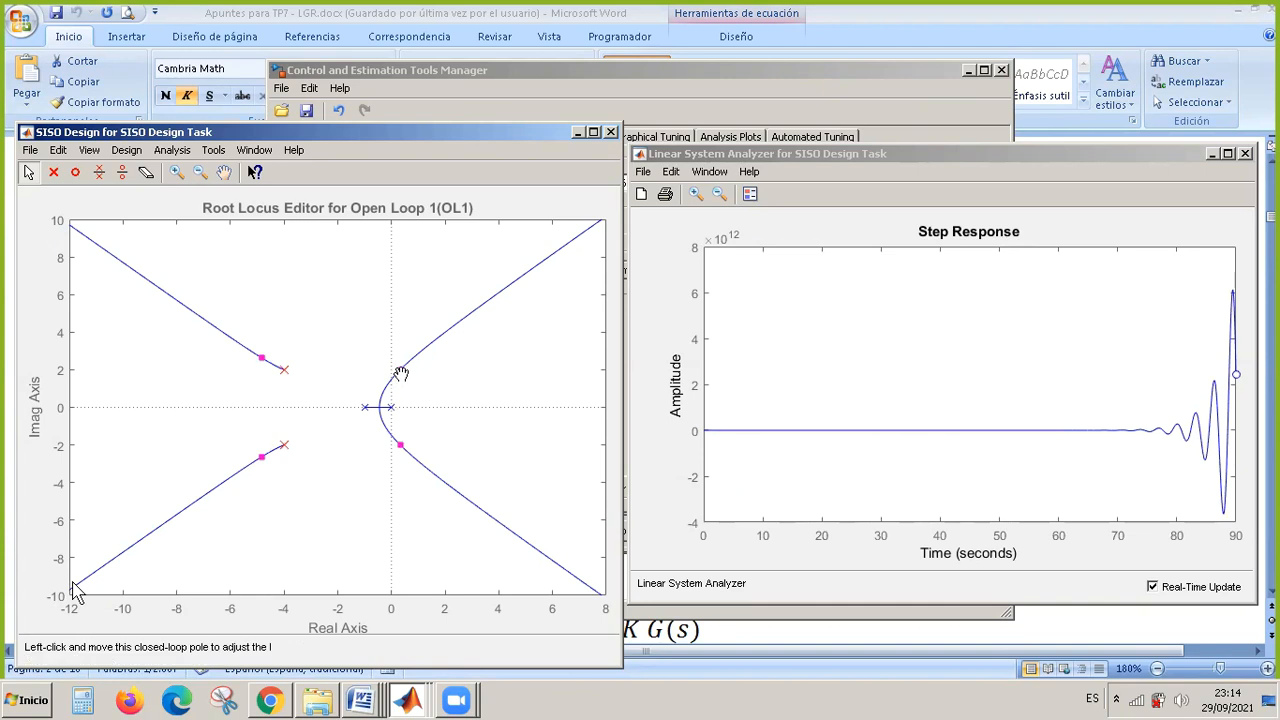
drag(399, 372, 391, 387)
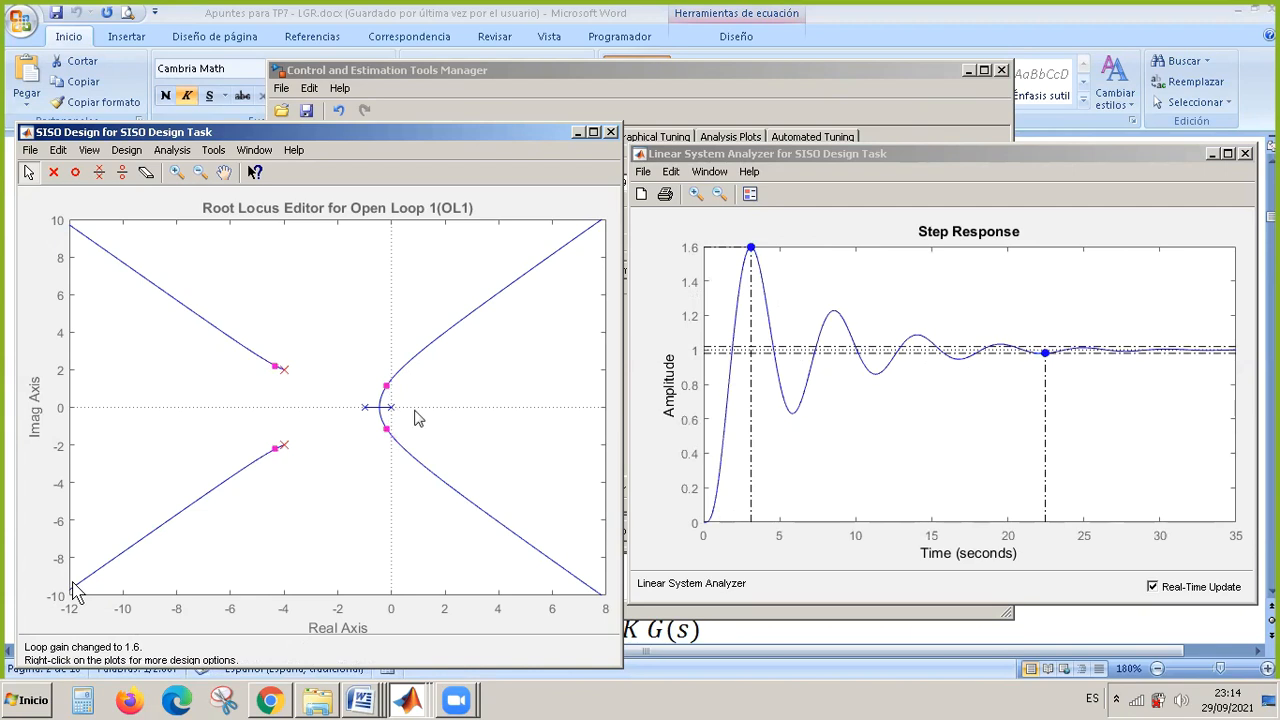
drag(385, 387, 384, 393)
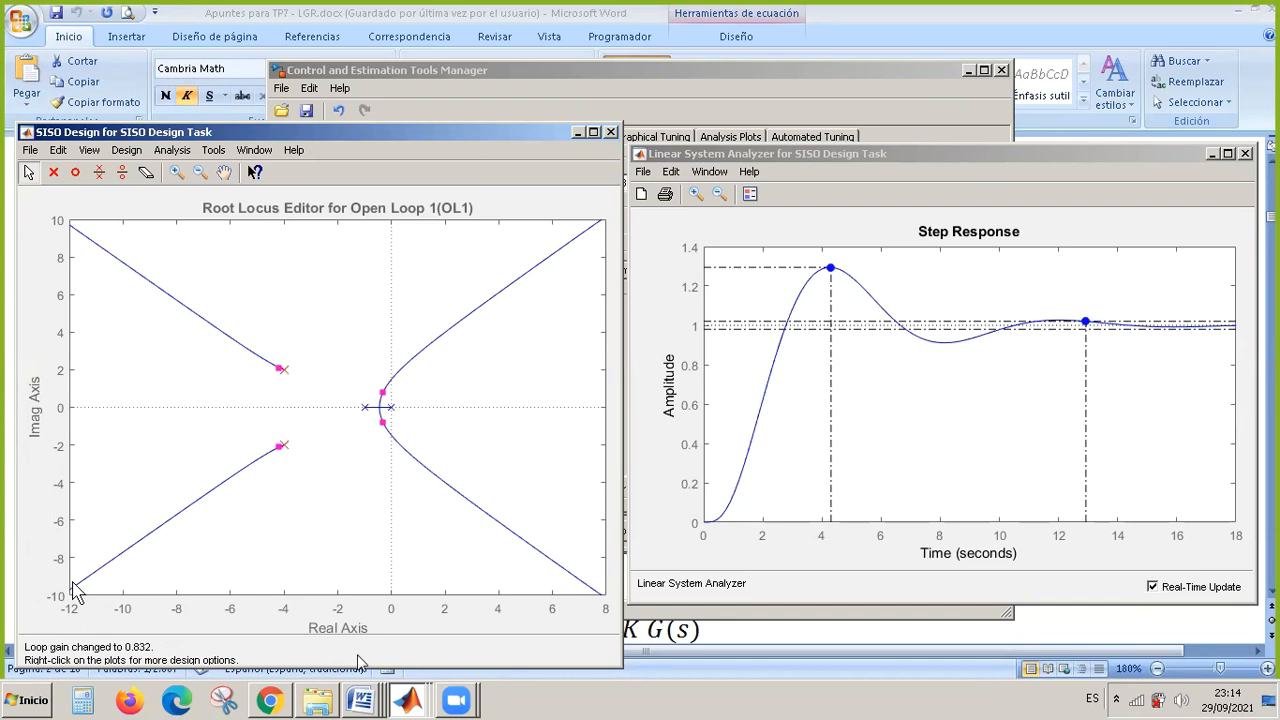
Consult the feedback block diagram in the Word root locus notes, then return to MATLAB's step response and root locus windows.
click(362, 700)
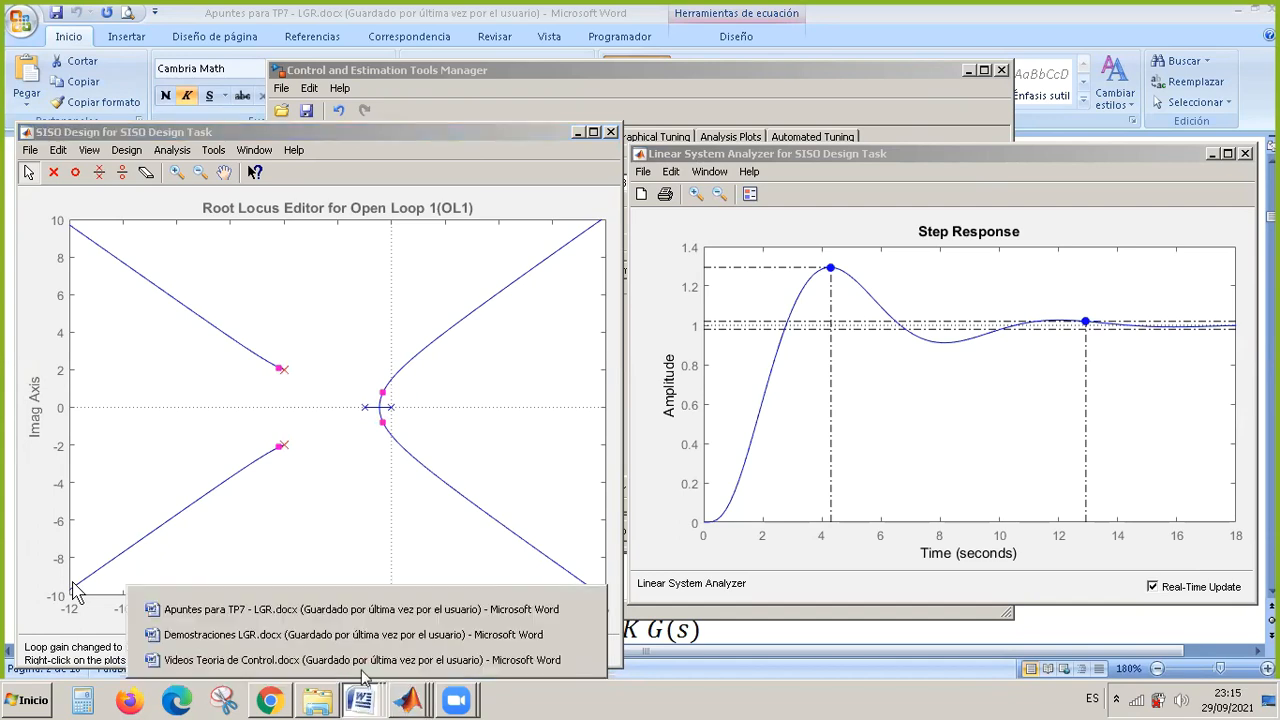
click(390, 610)
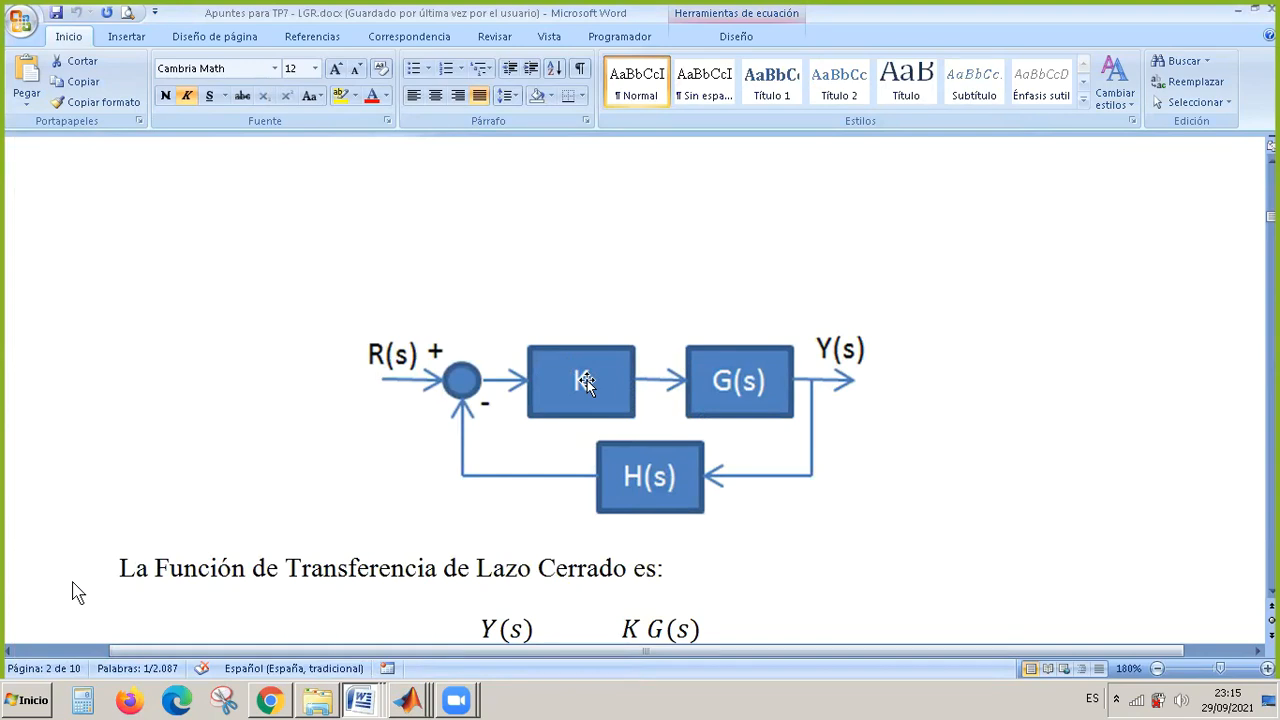
click(410, 700)
click(436, 661)
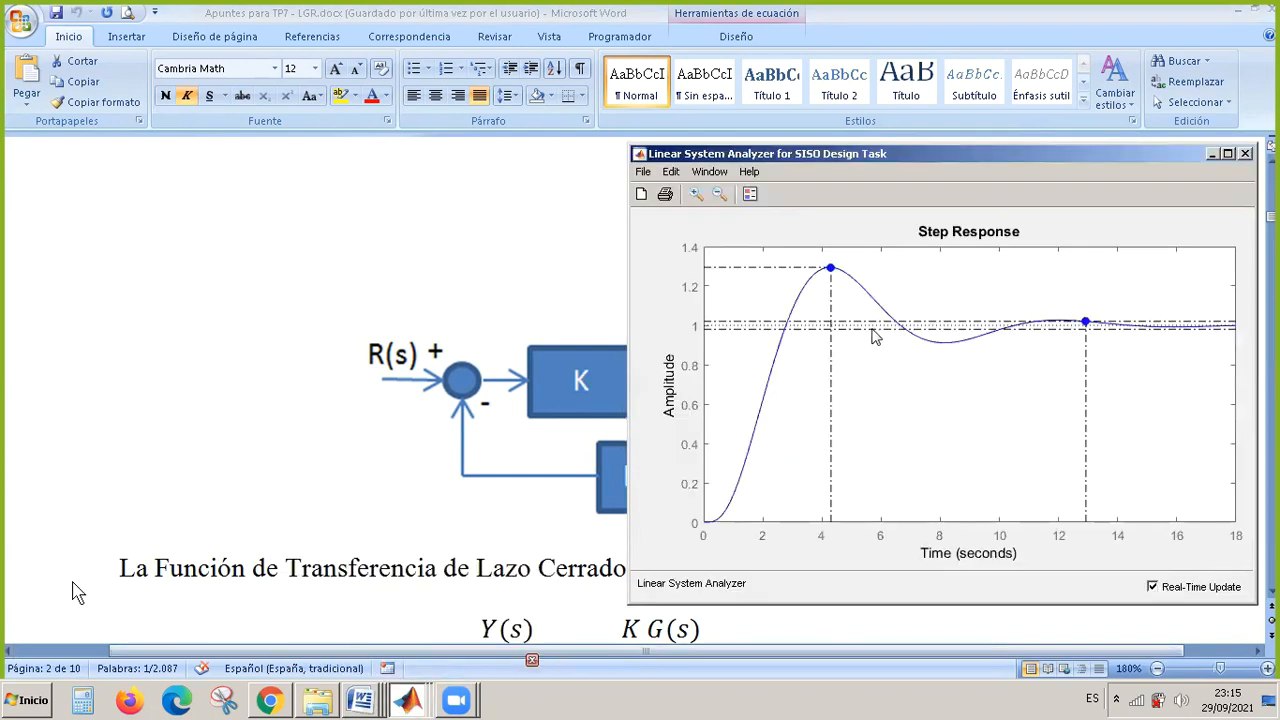
click(410, 700)
click(412, 635)
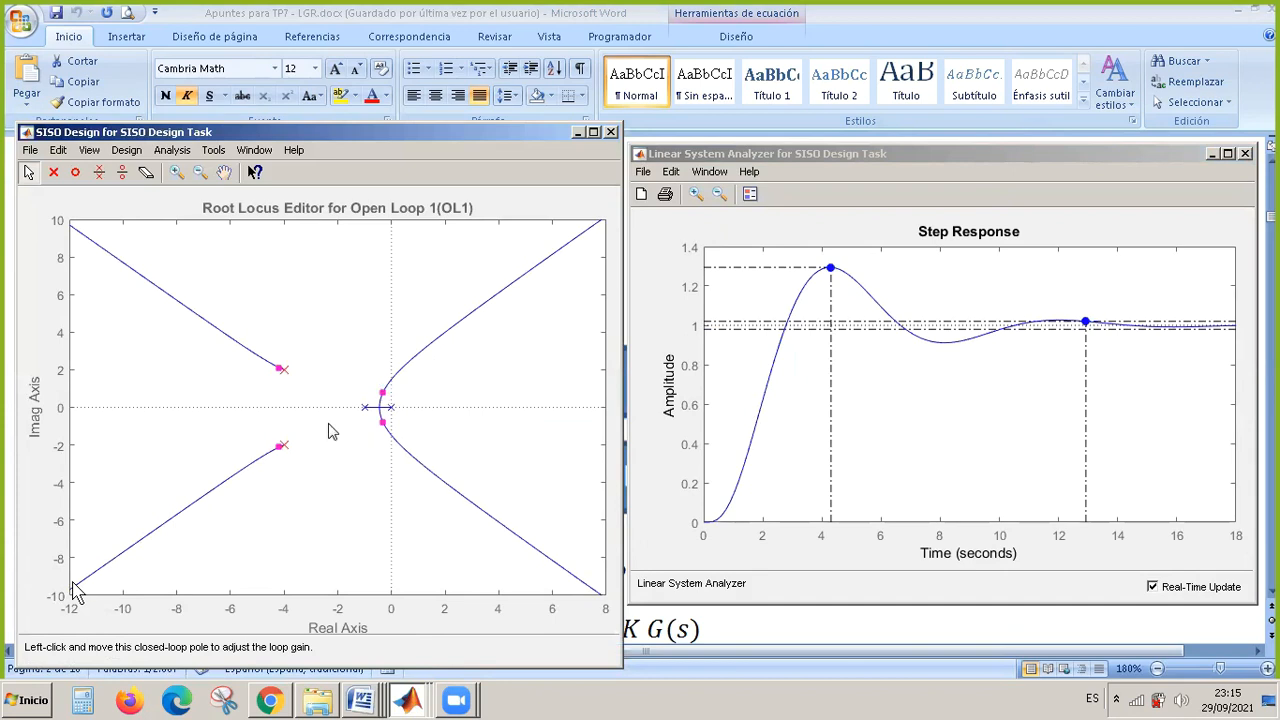
Move compensator C's complex poles to -7.83 ± 1.95i and on to about -7.58 ± 13.9i, then reduce the loop gain to 8.54e-05.
click(284, 371)
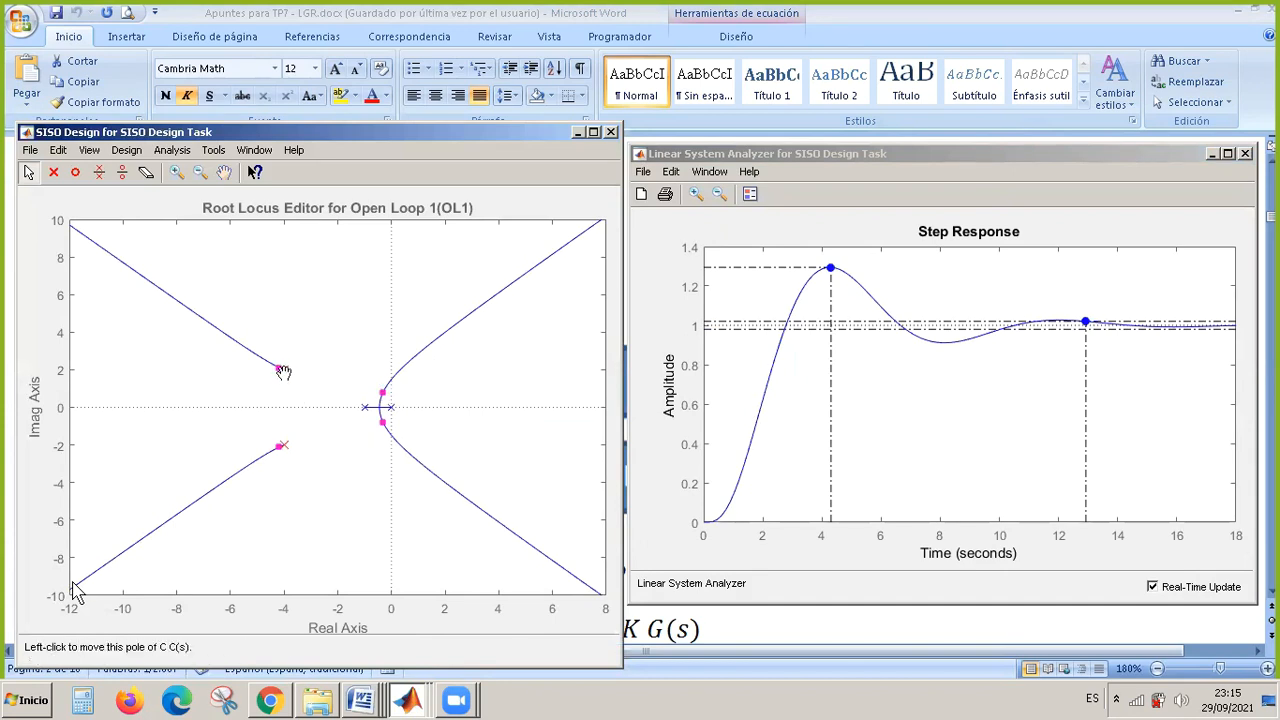
drag(284, 371, 181, 371)
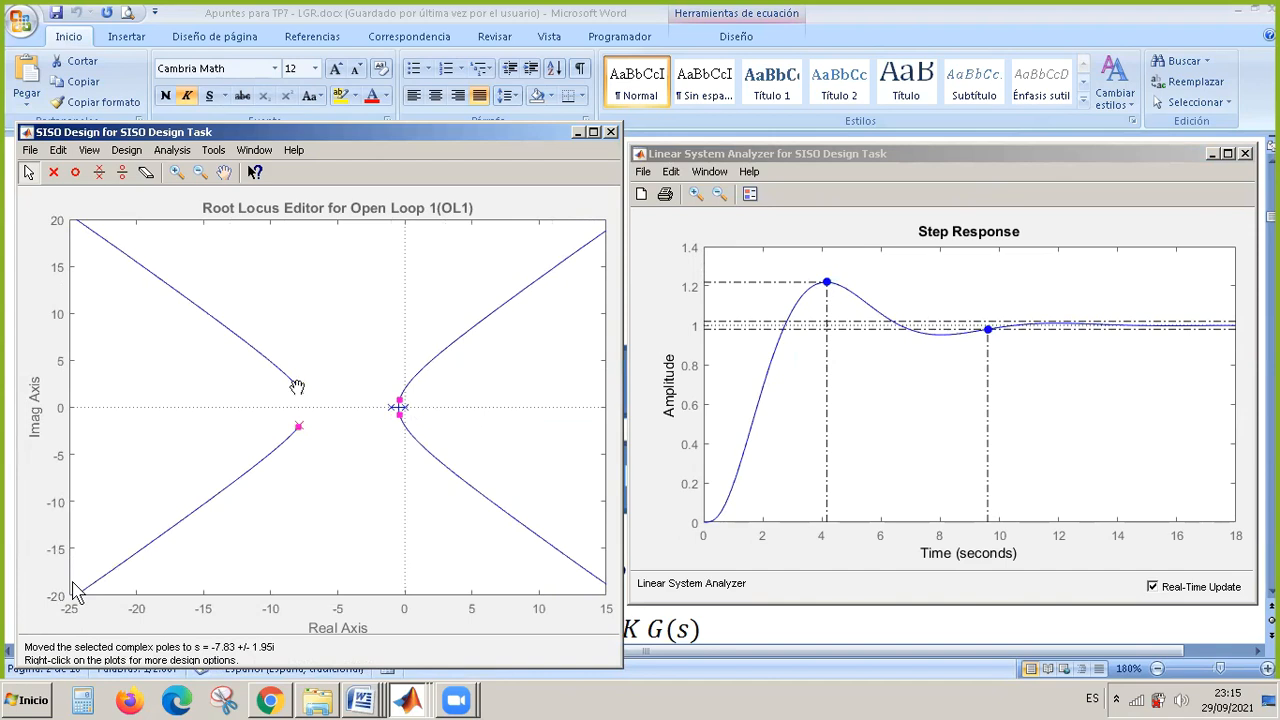
drag(300, 389, 303, 278)
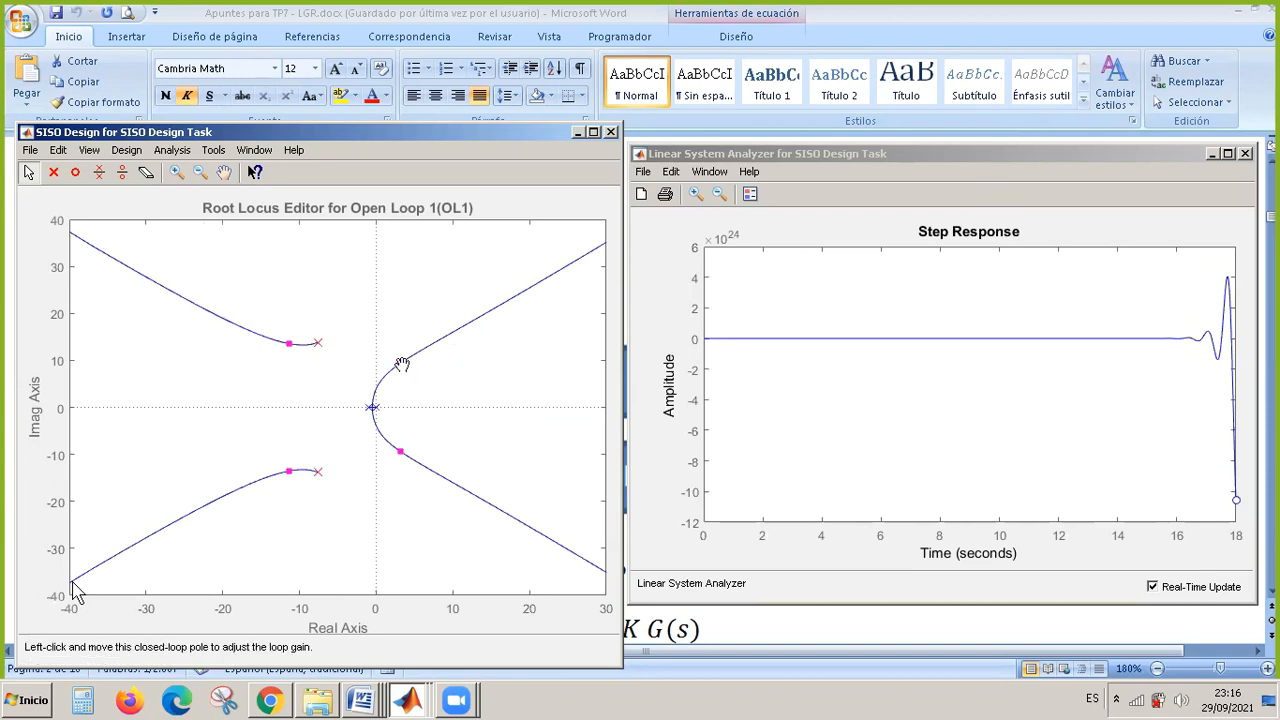
drag(401, 364, 373, 407)
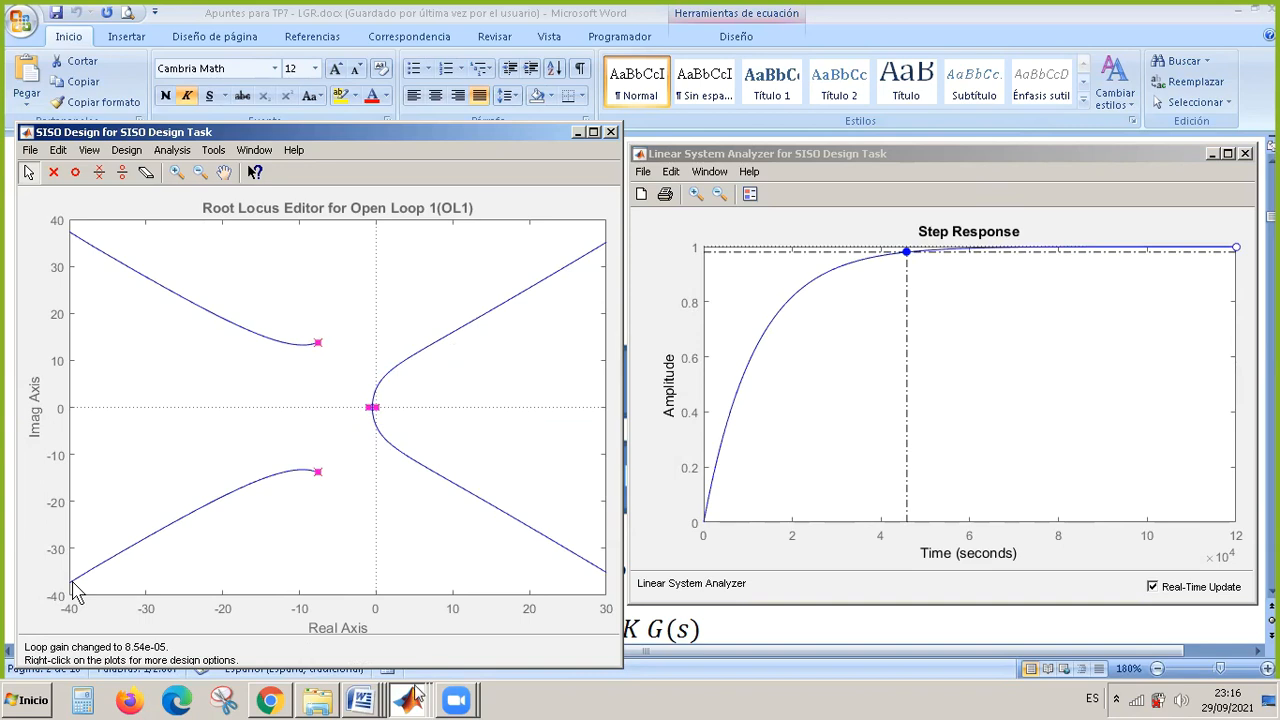
Return to the Compensator Editor and add a real zero at -3 to compensator C.
mouse_move(415, 705)
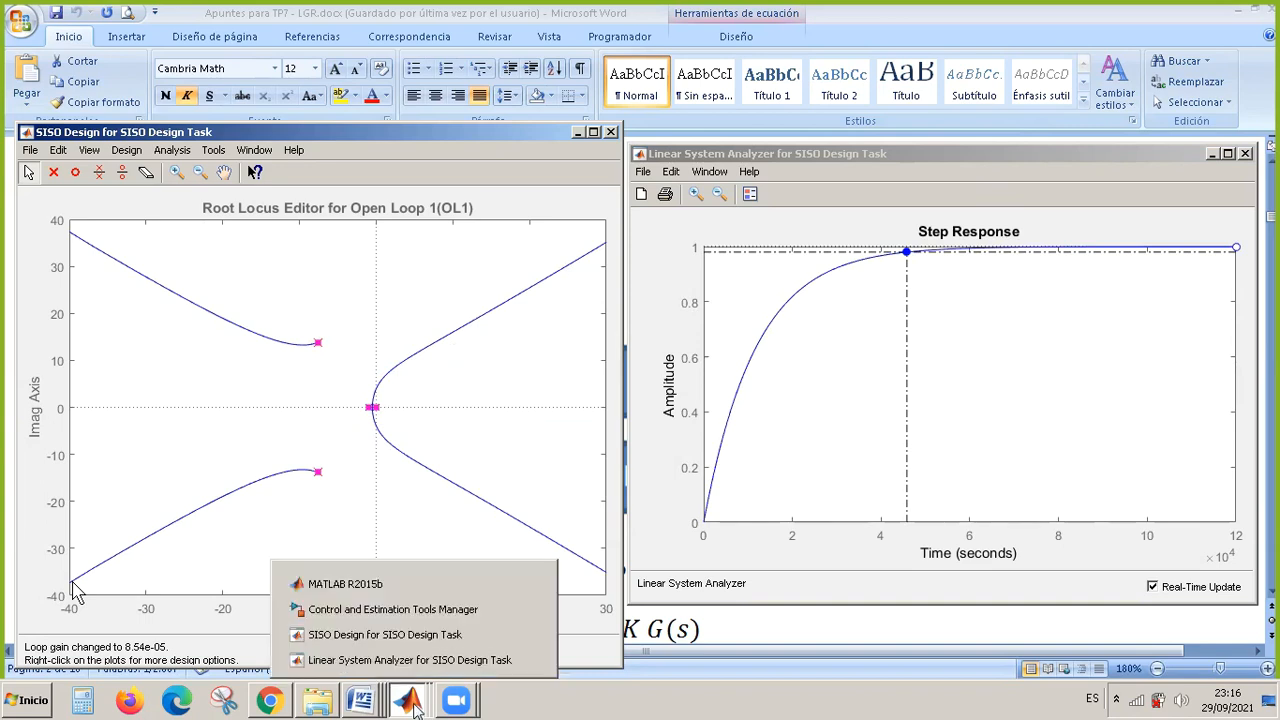
click(434, 611)
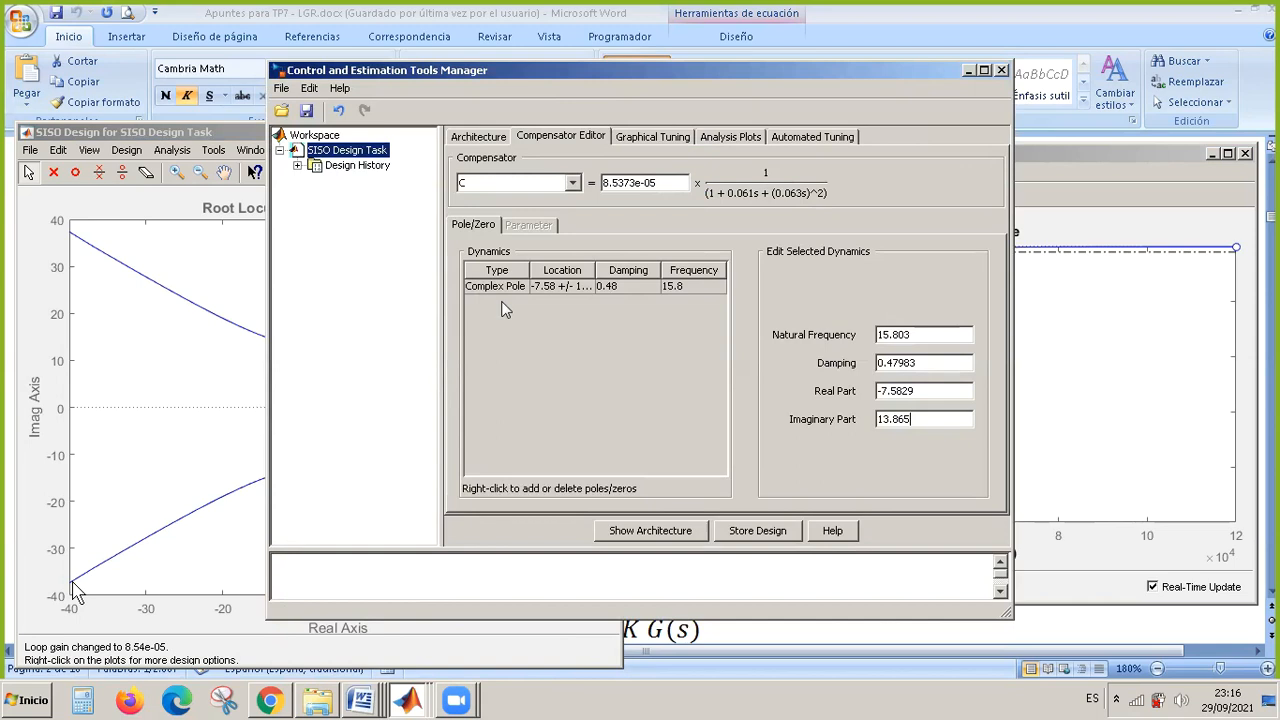
right_click(549, 344)
mouse_move(578, 350)
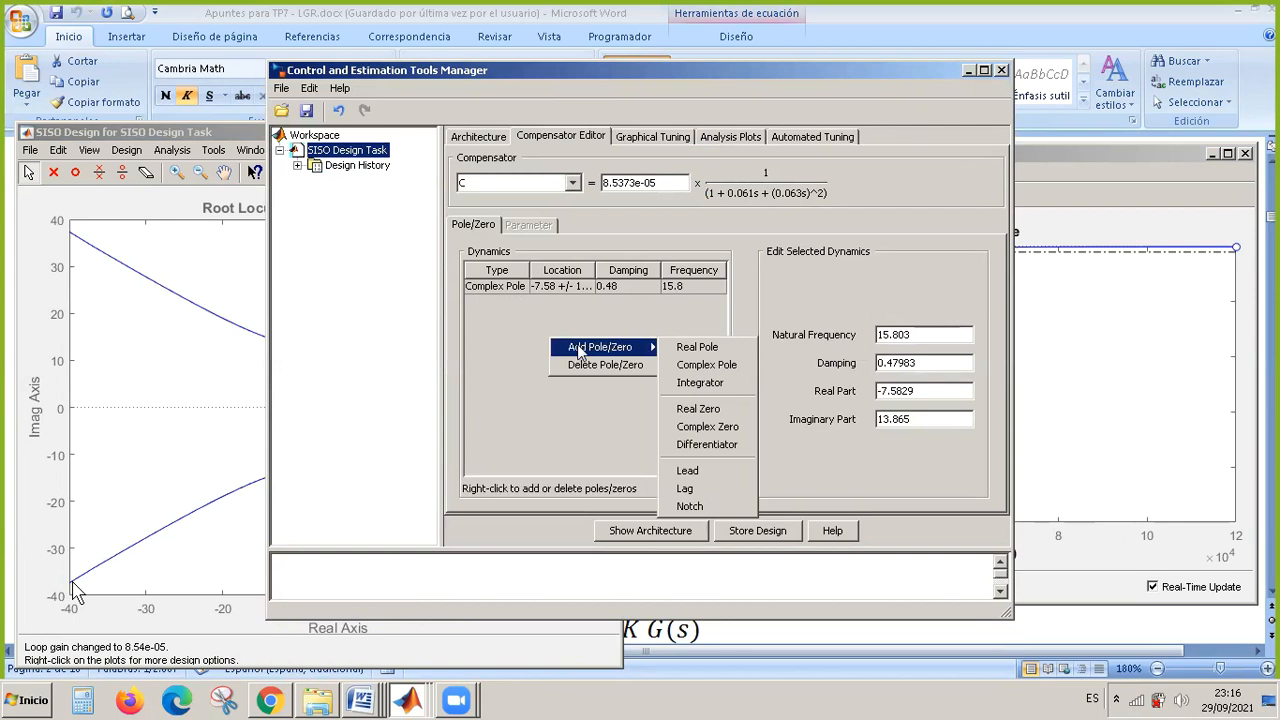
click(717, 412)
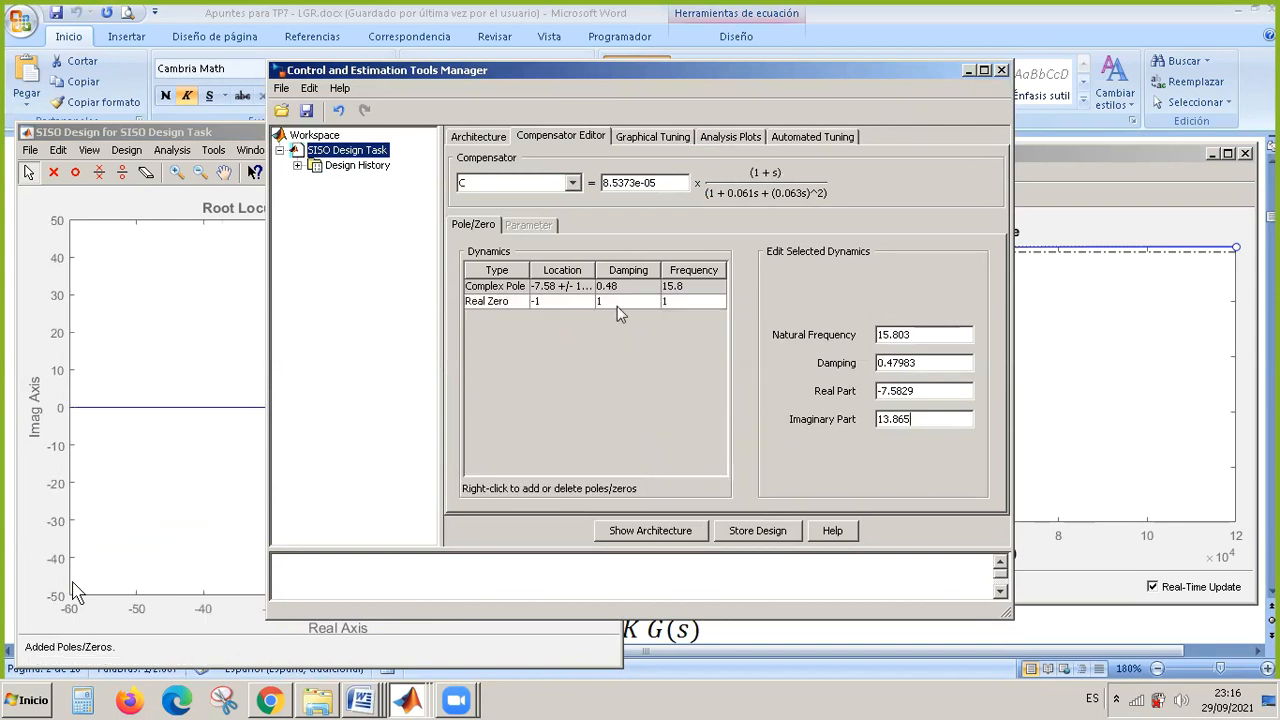
click(567, 307)
click(883, 377)
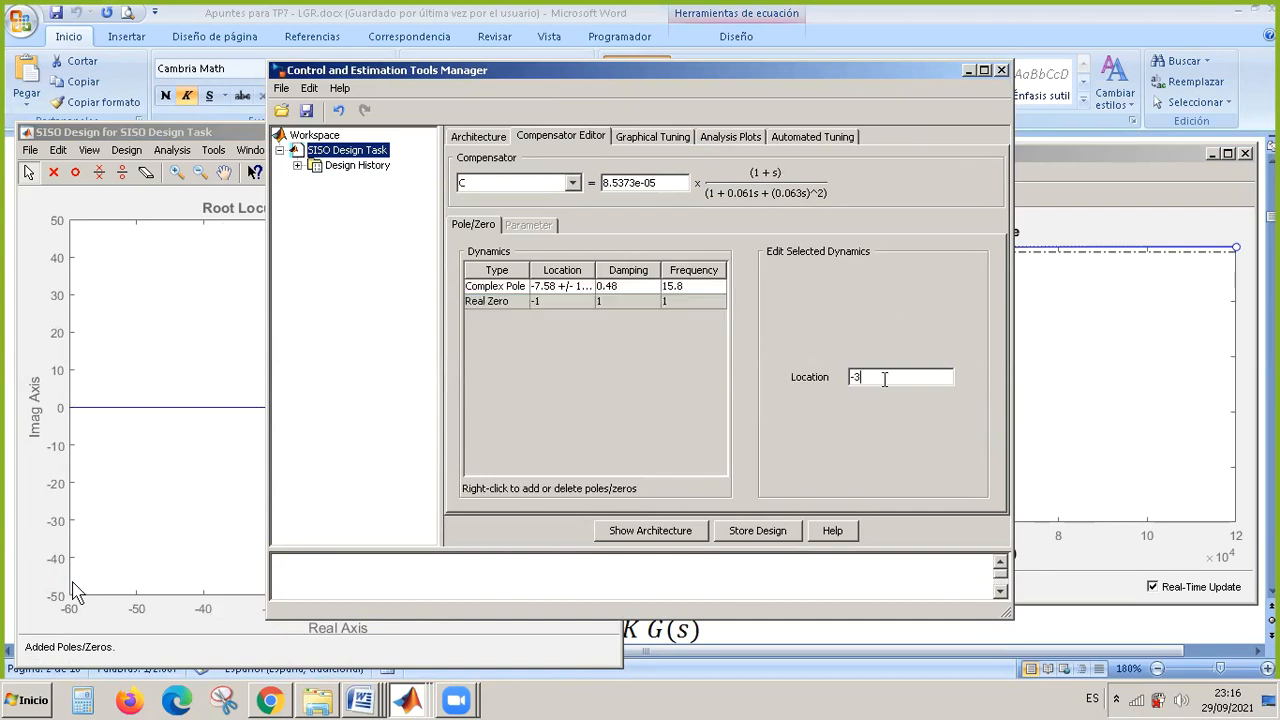
key(Return)
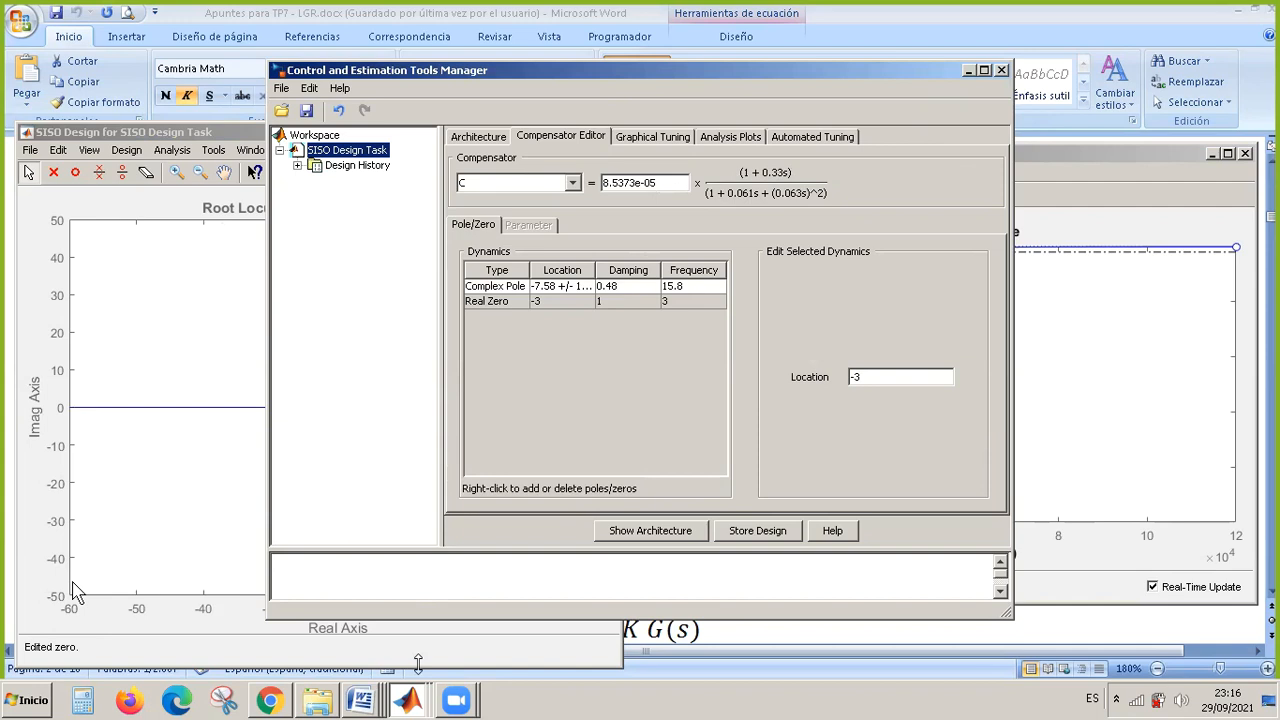
Bring the root locus and step response windows back to the front and examine the effect of the added zero.
click(409, 700)
click(421, 638)
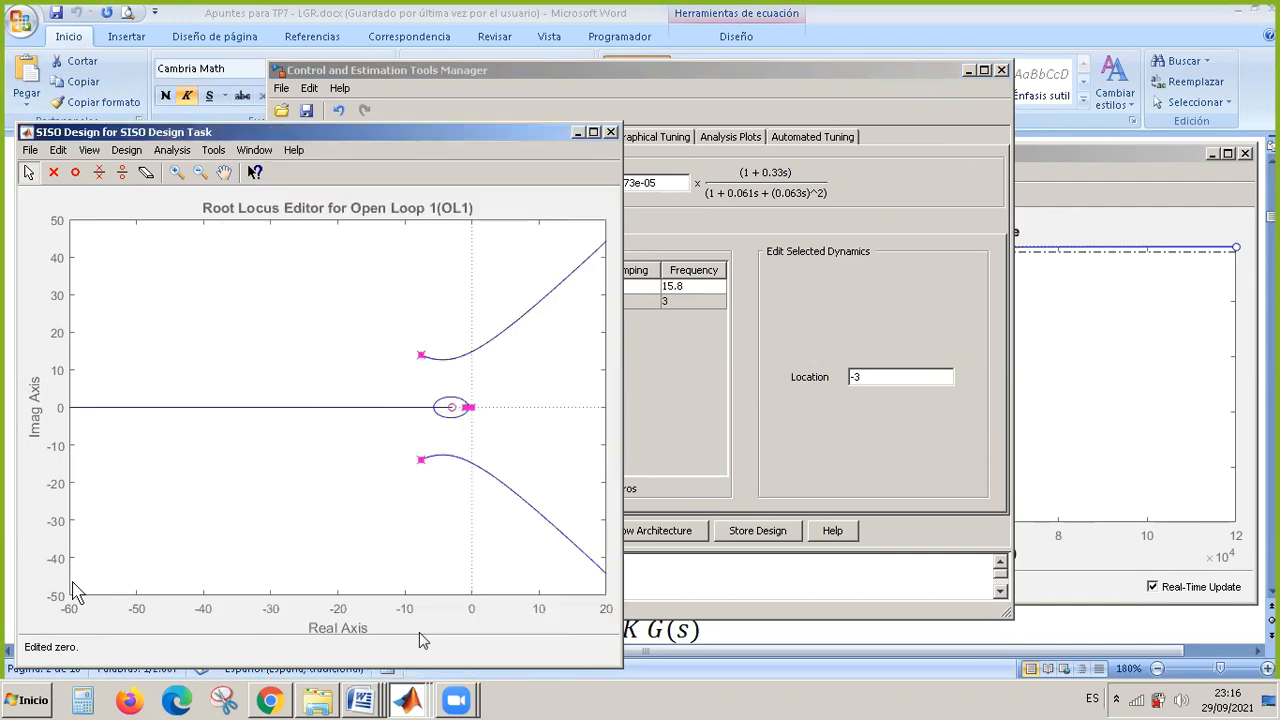
click(414, 700)
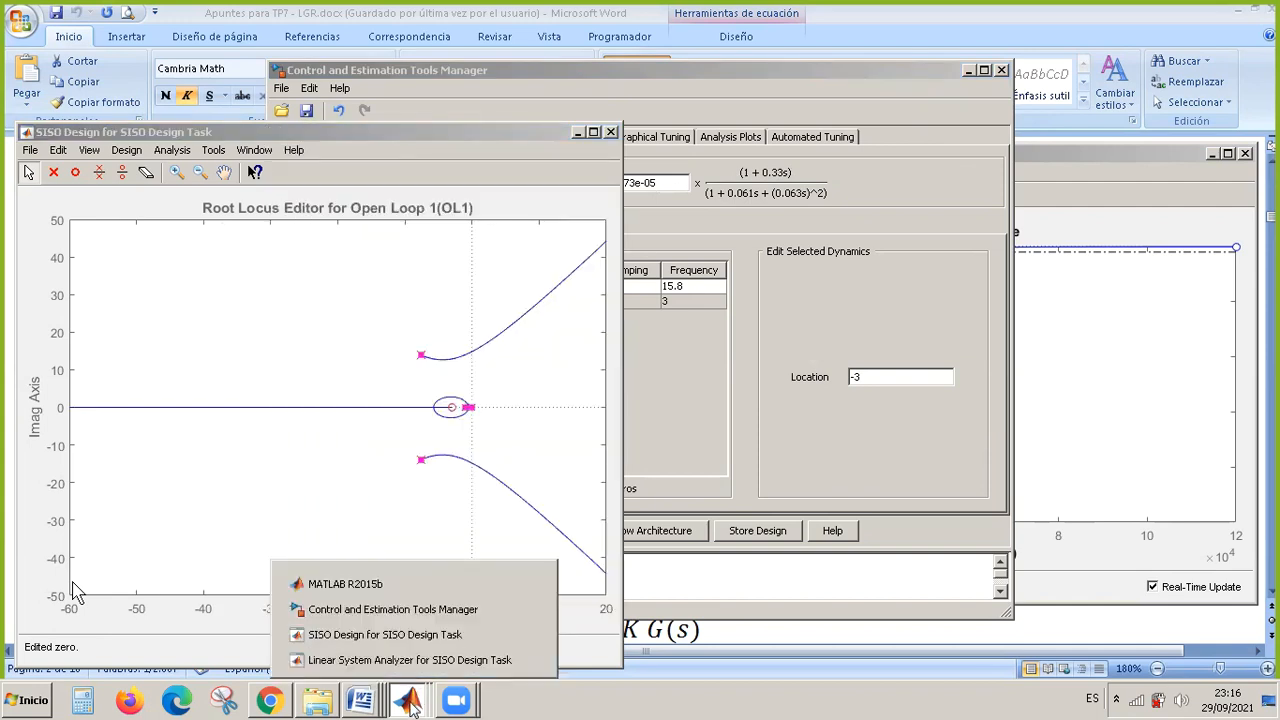
click(445, 662)
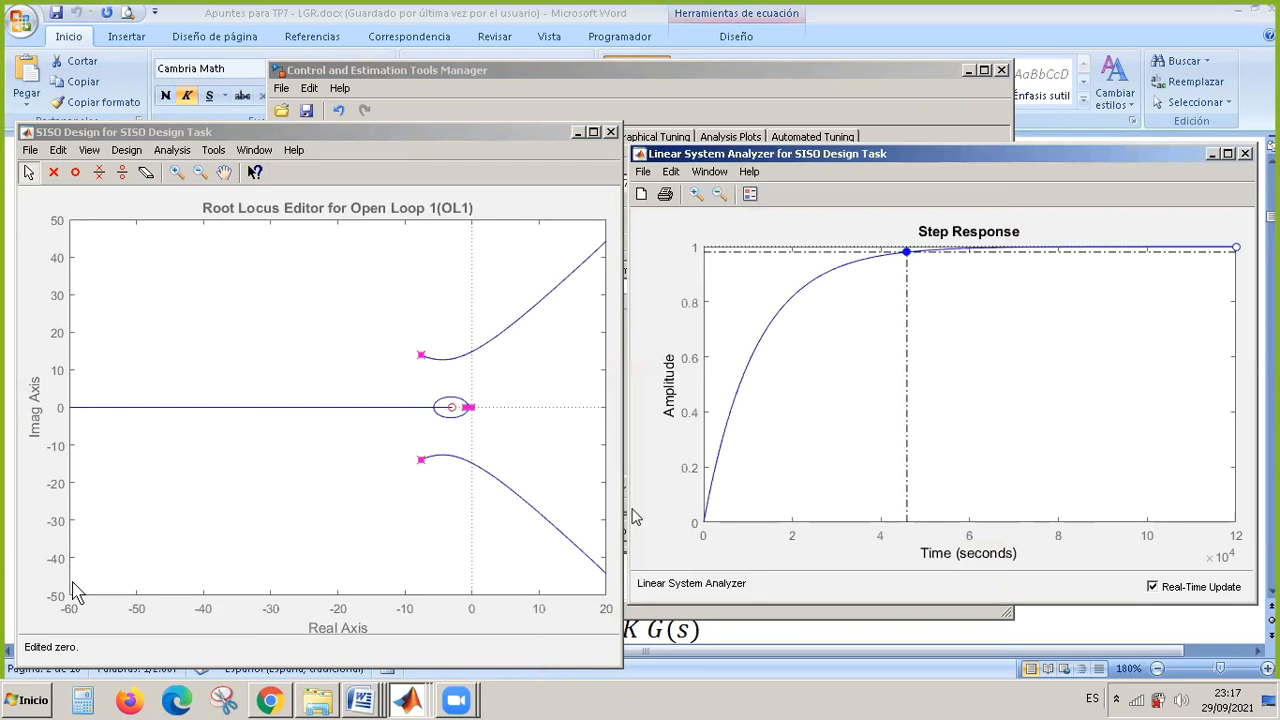
mouse_move(913, 256)
Move compensator C's real zero to 6.95 and back to about -8, varying the loop gain in between.
drag(452, 408, 518, 410)
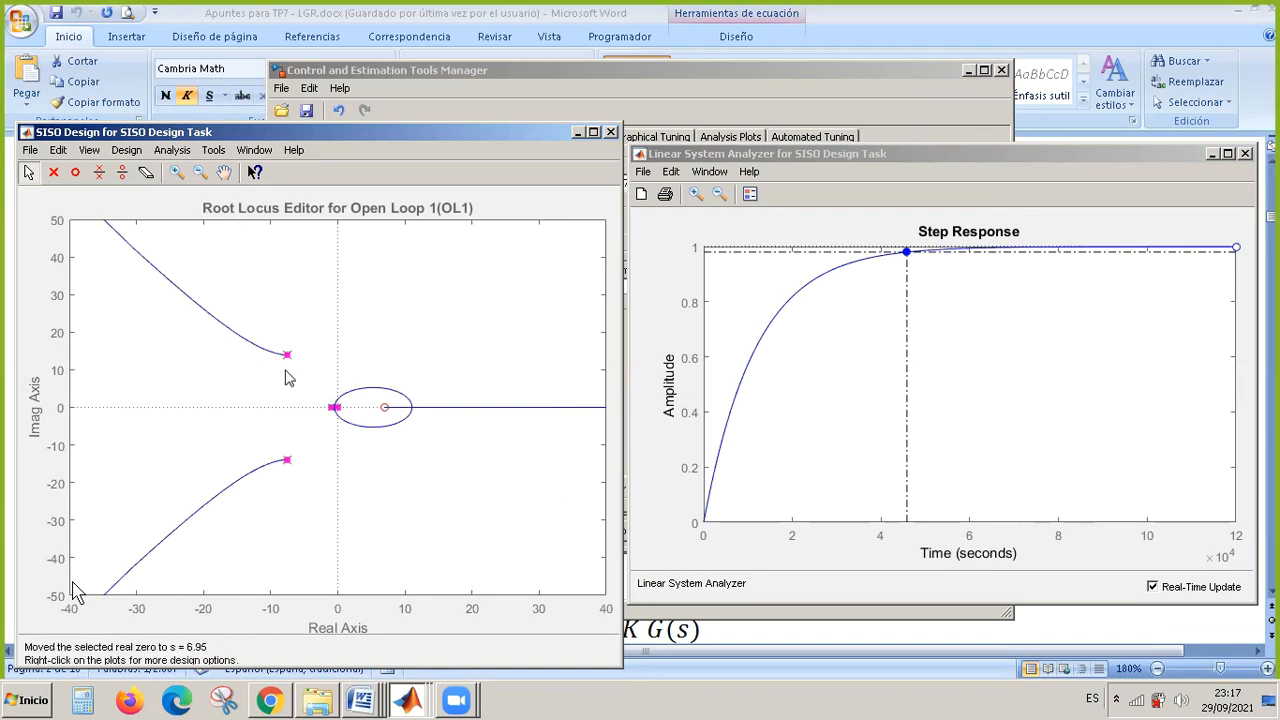
drag(287, 355, 268, 351)
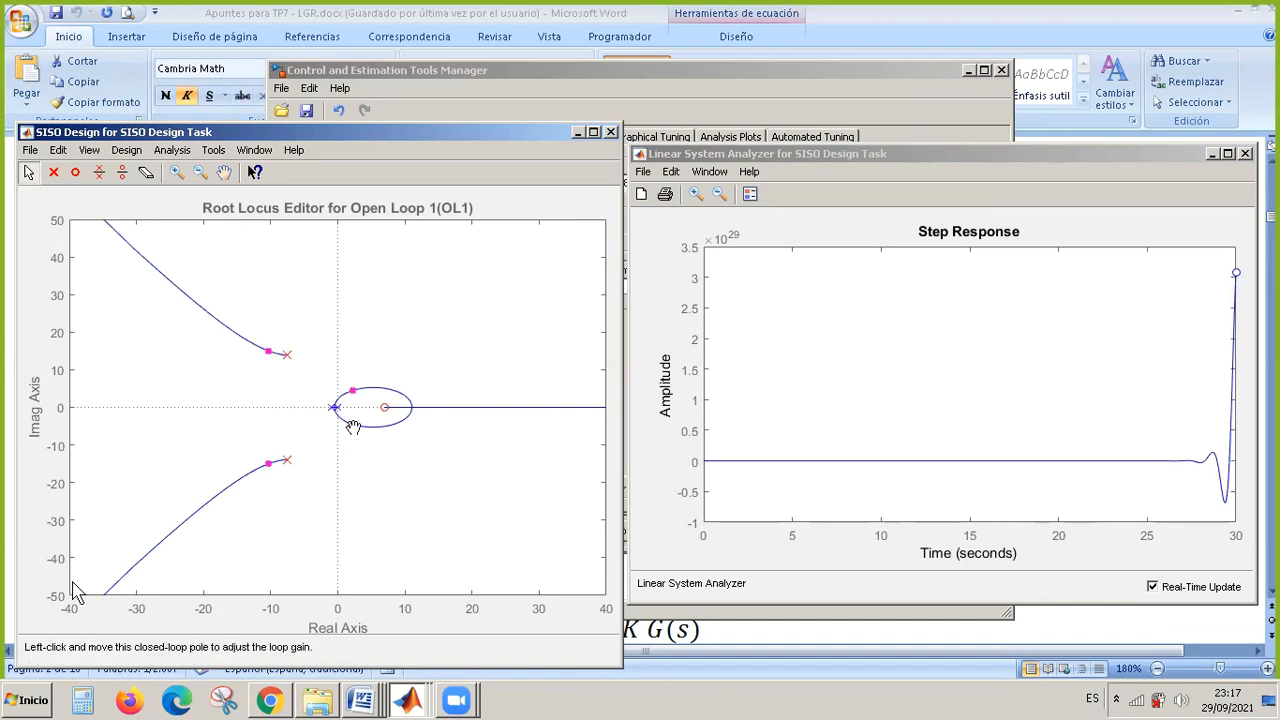
drag(354, 428, 334, 408)
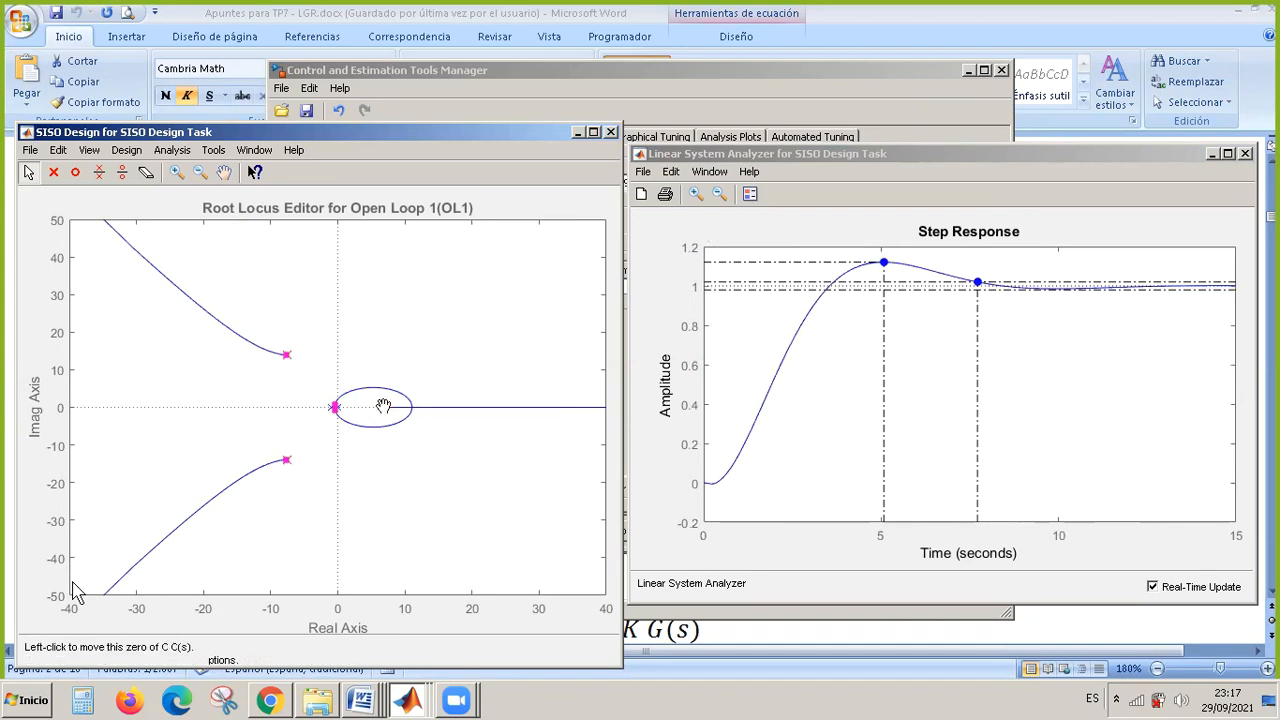
drag(387, 410, 286, 410)
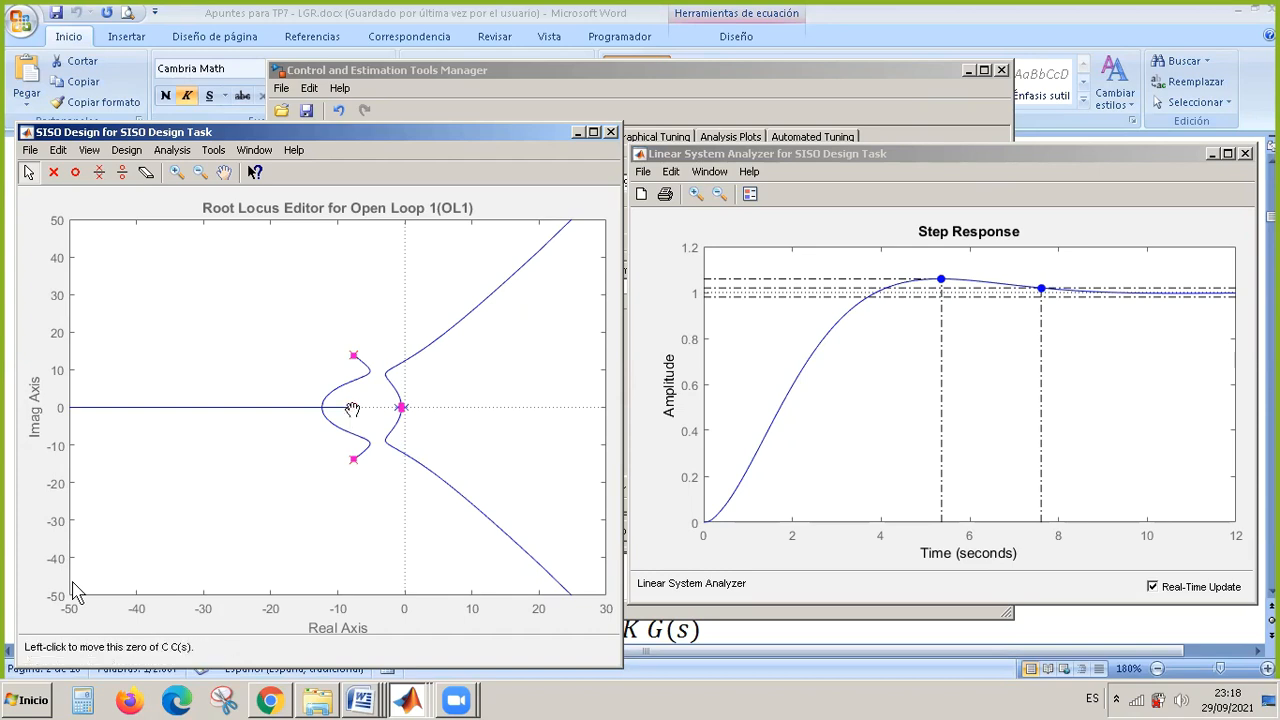
Move compensator C's real zero to -7.35, and add a complex zero pair to C in the Compensator Editor.
drag(352, 408, 356, 408)
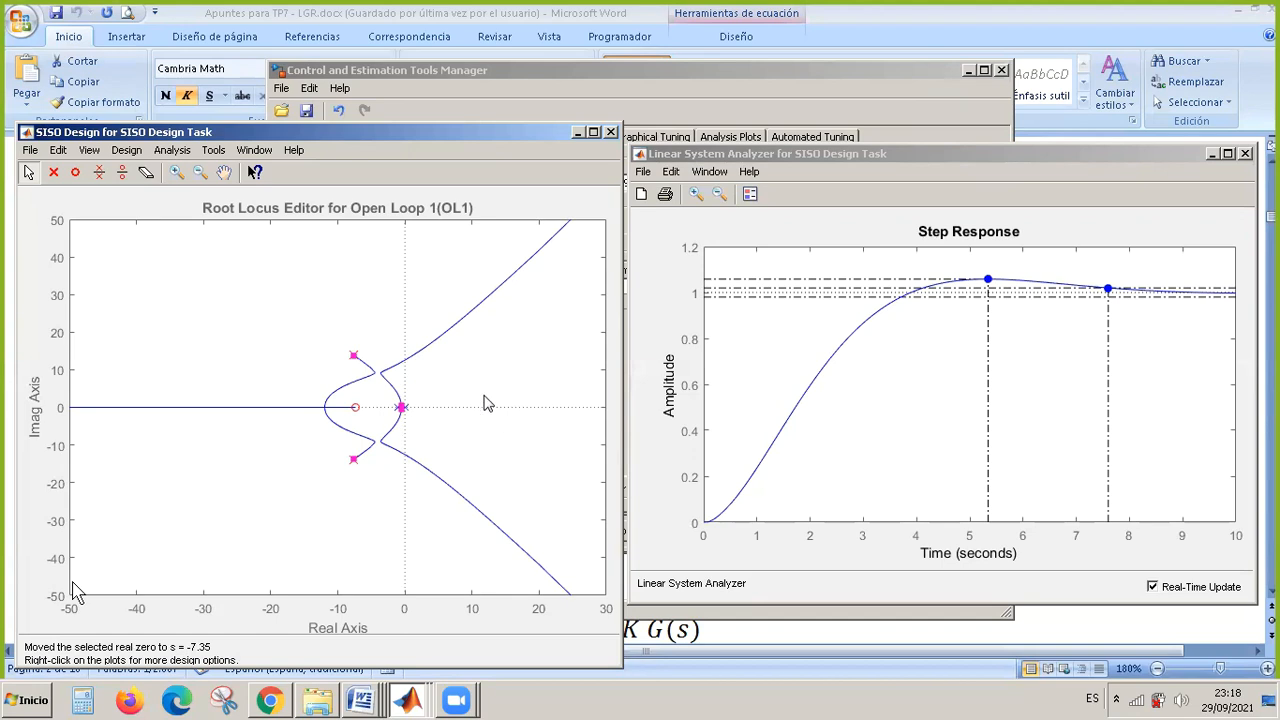
click(414, 700)
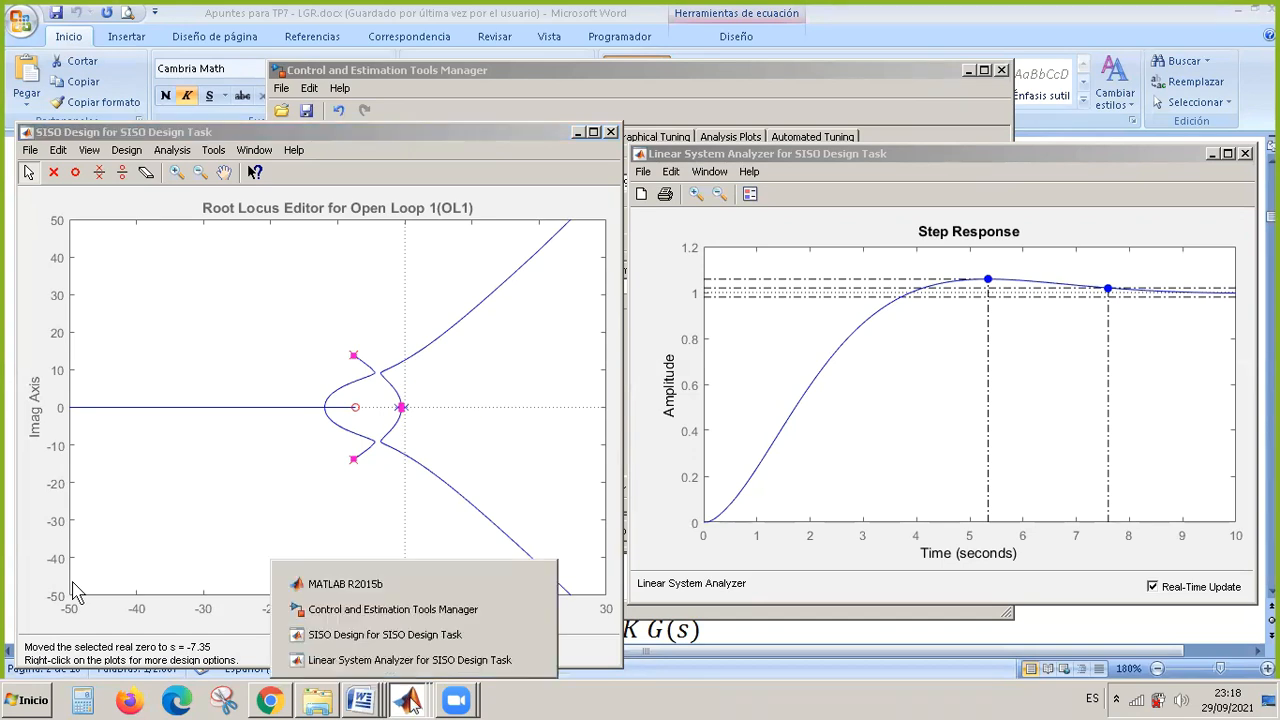
click(436, 610)
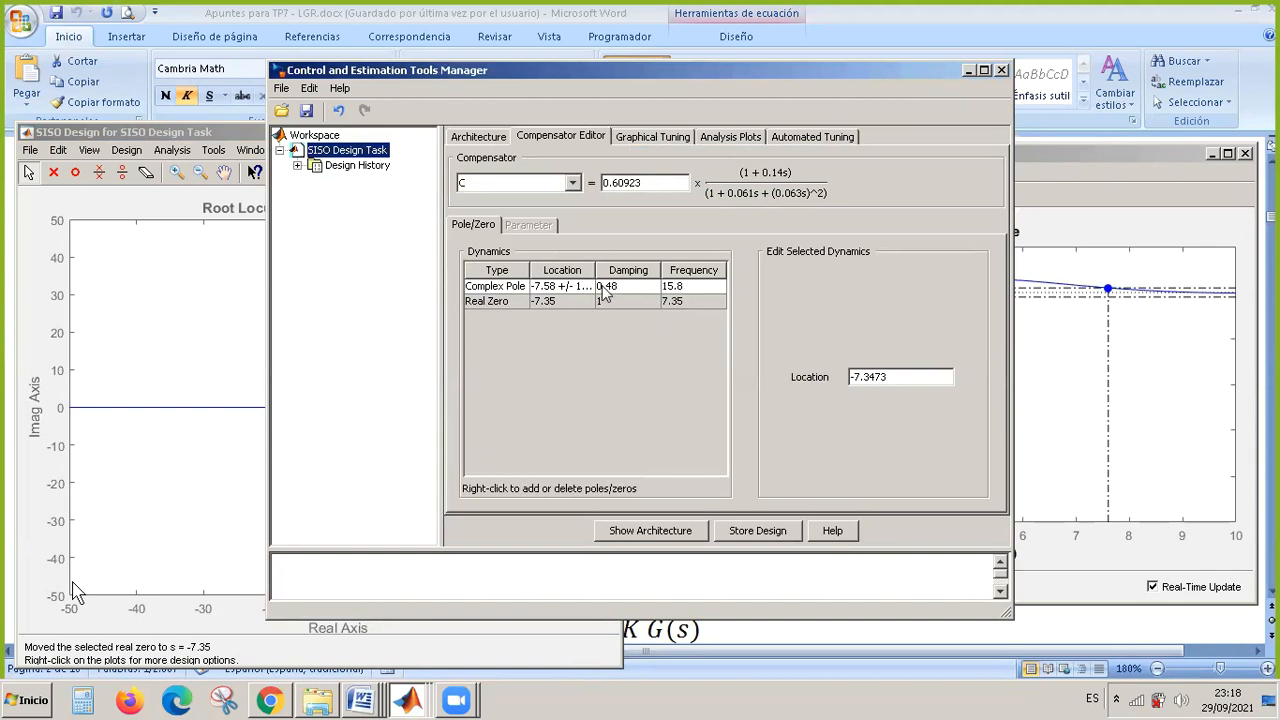
right_click(557, 330)
mouse_move(583, 343)
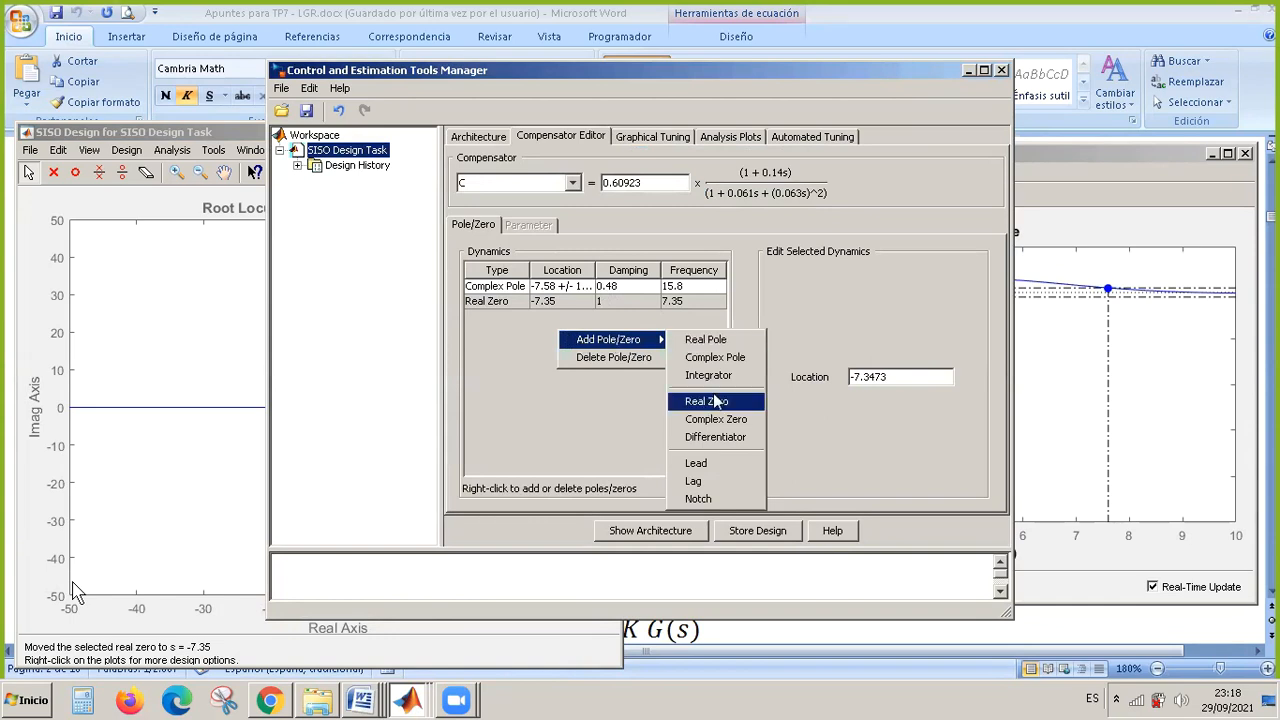
click(735, 420)
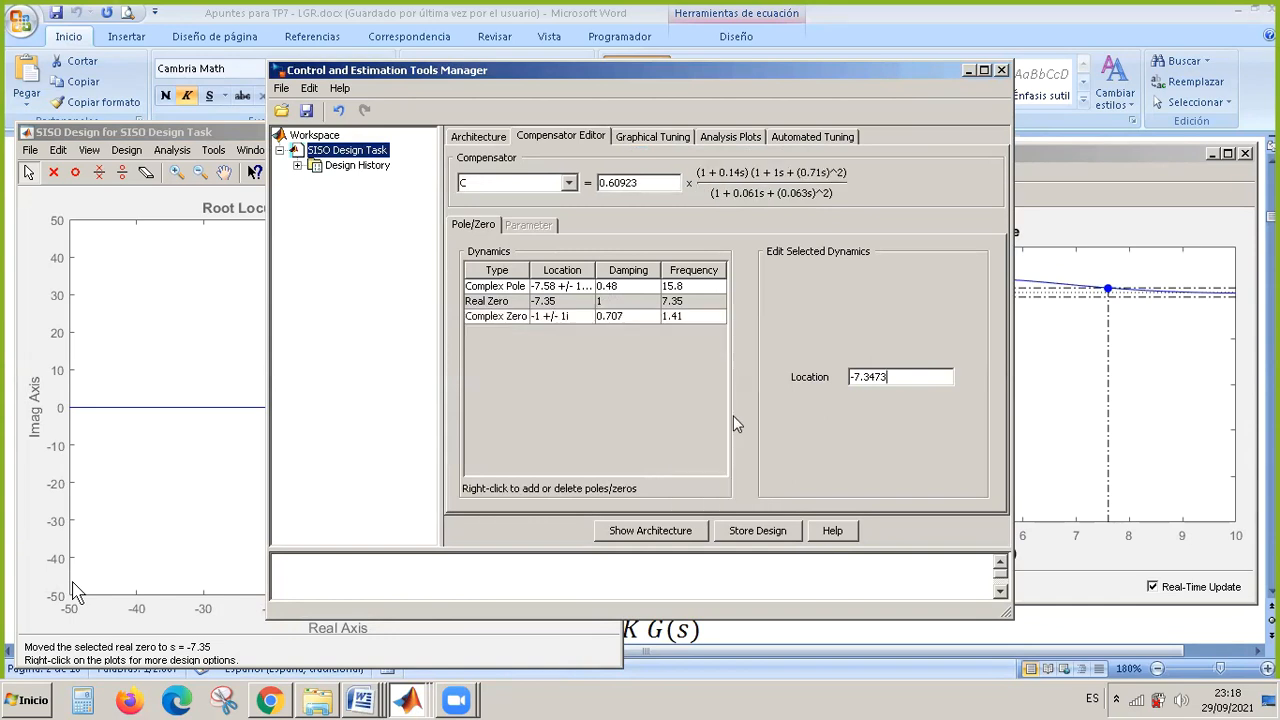
Set the real part of compensator C's complex zero to -6.
click(552, 318)
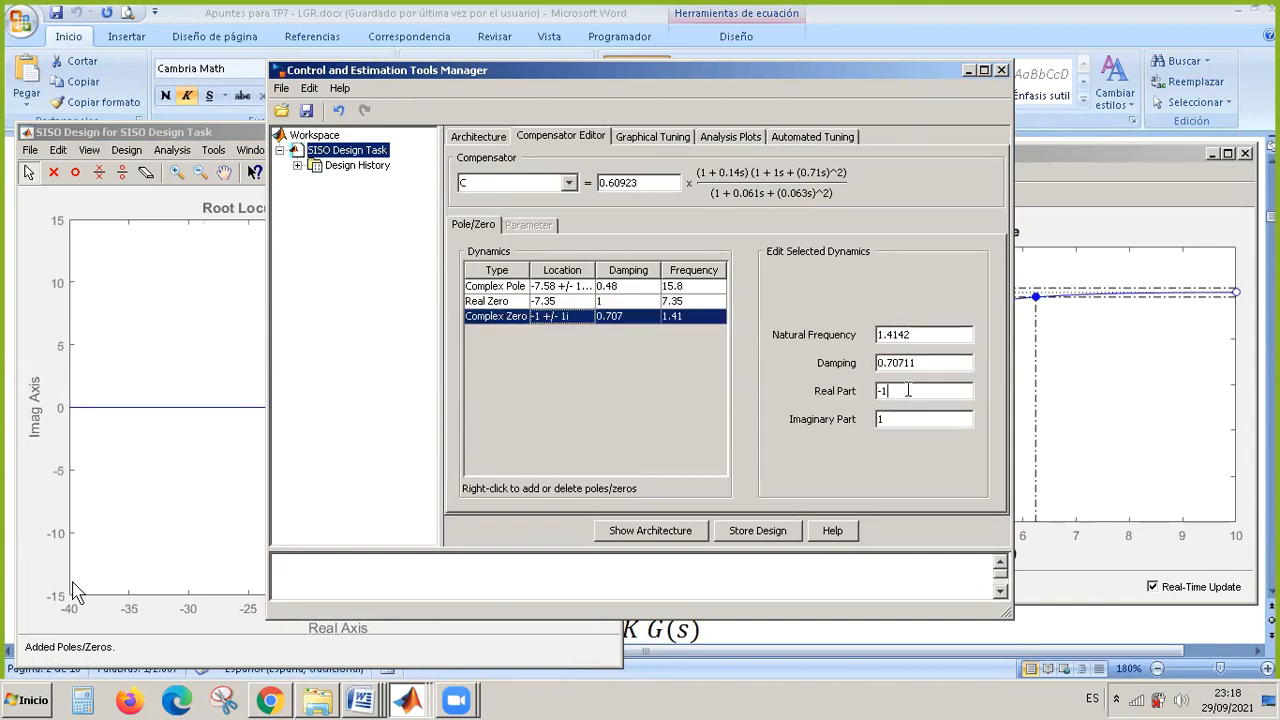
text(6)
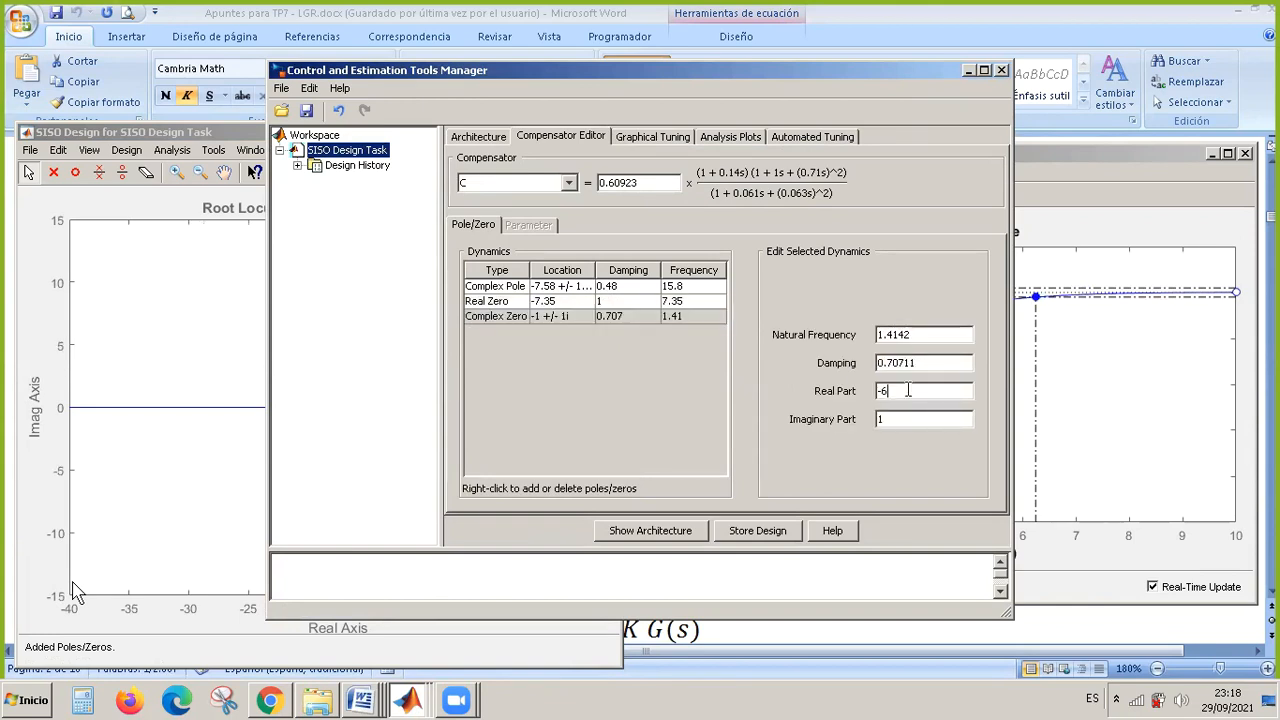
click(908, 418)
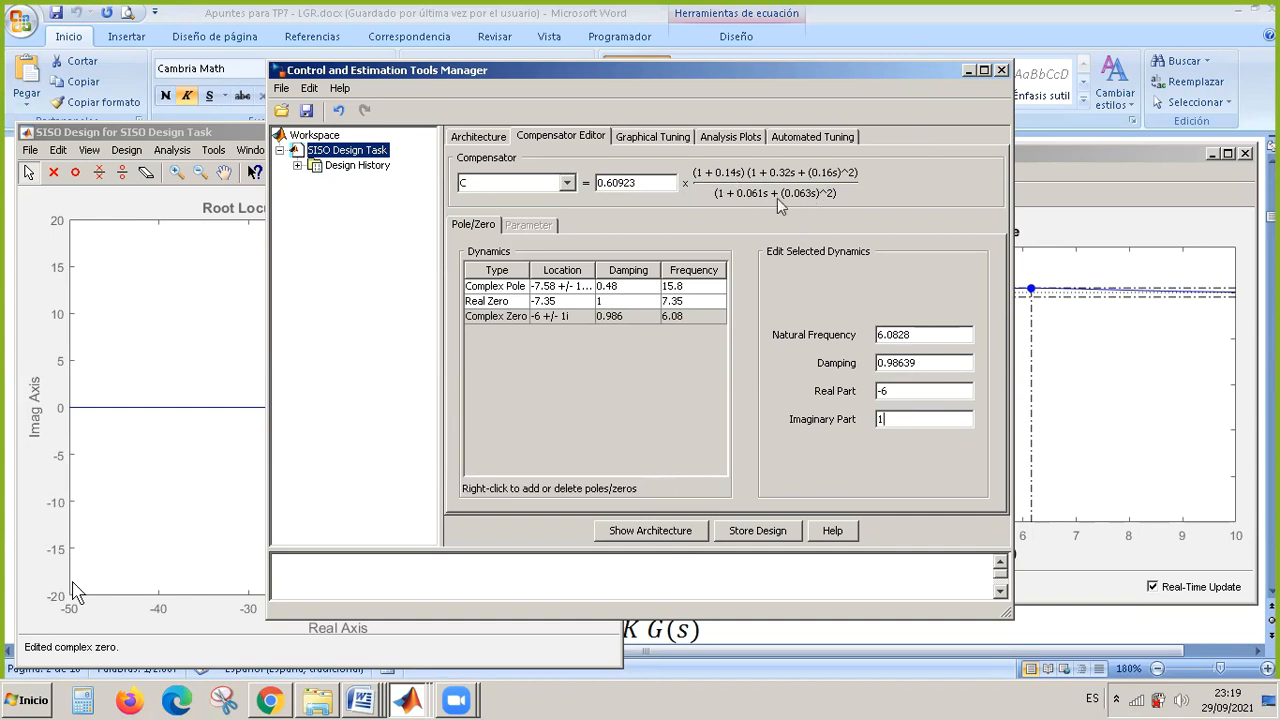
Bring the root locus and step response windows to the front to examine the complex zero's effect, unmuting and re-muting the meeting microphone.
click(412, 700)
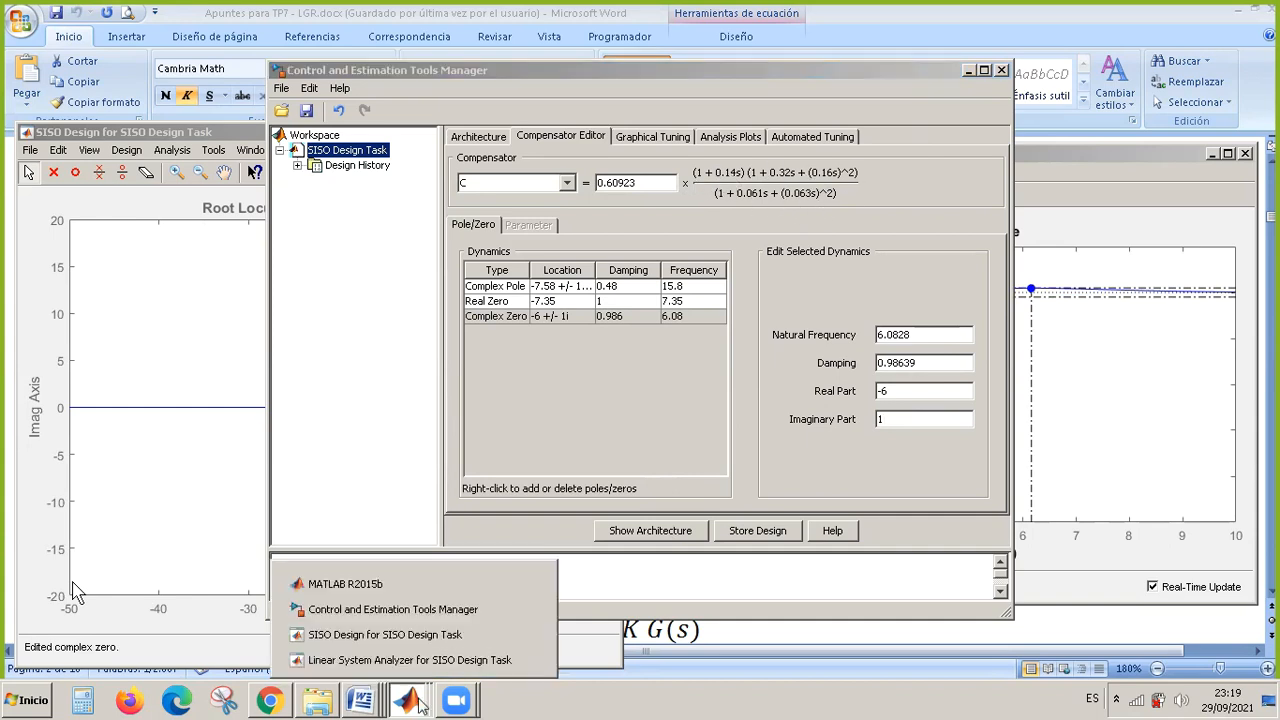
click(407, 640)
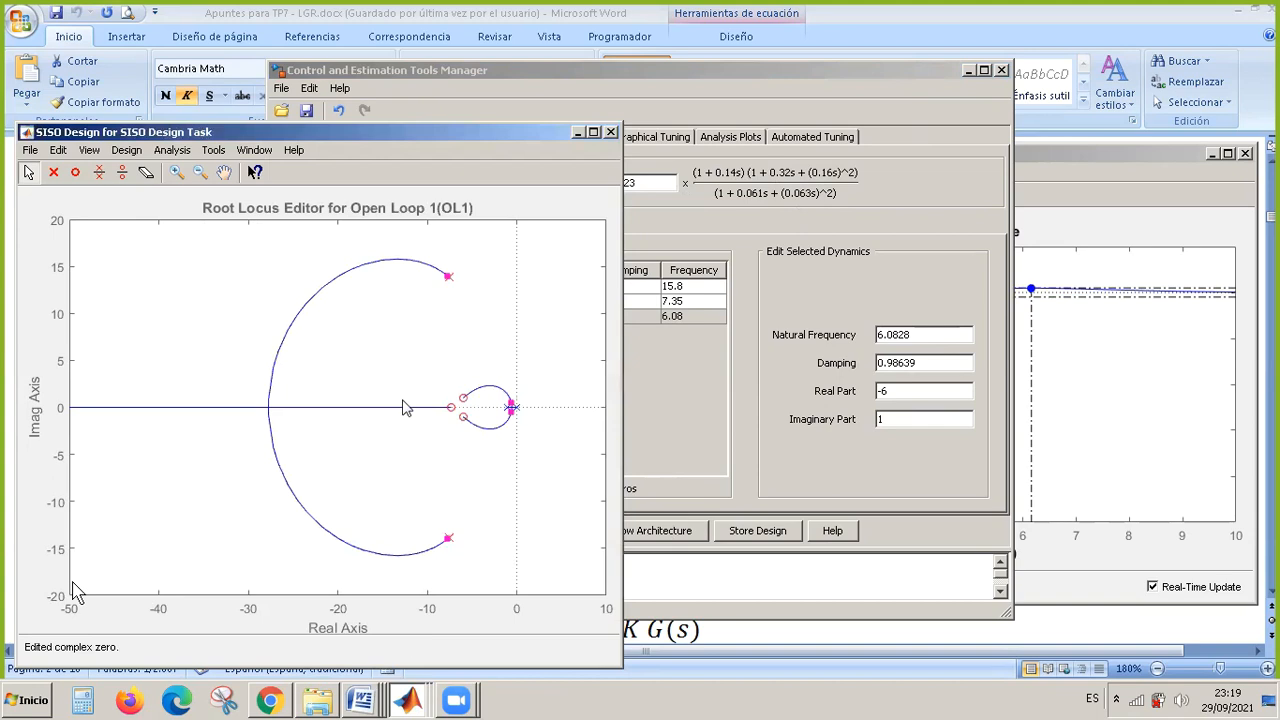
mouse_move(5, 648)
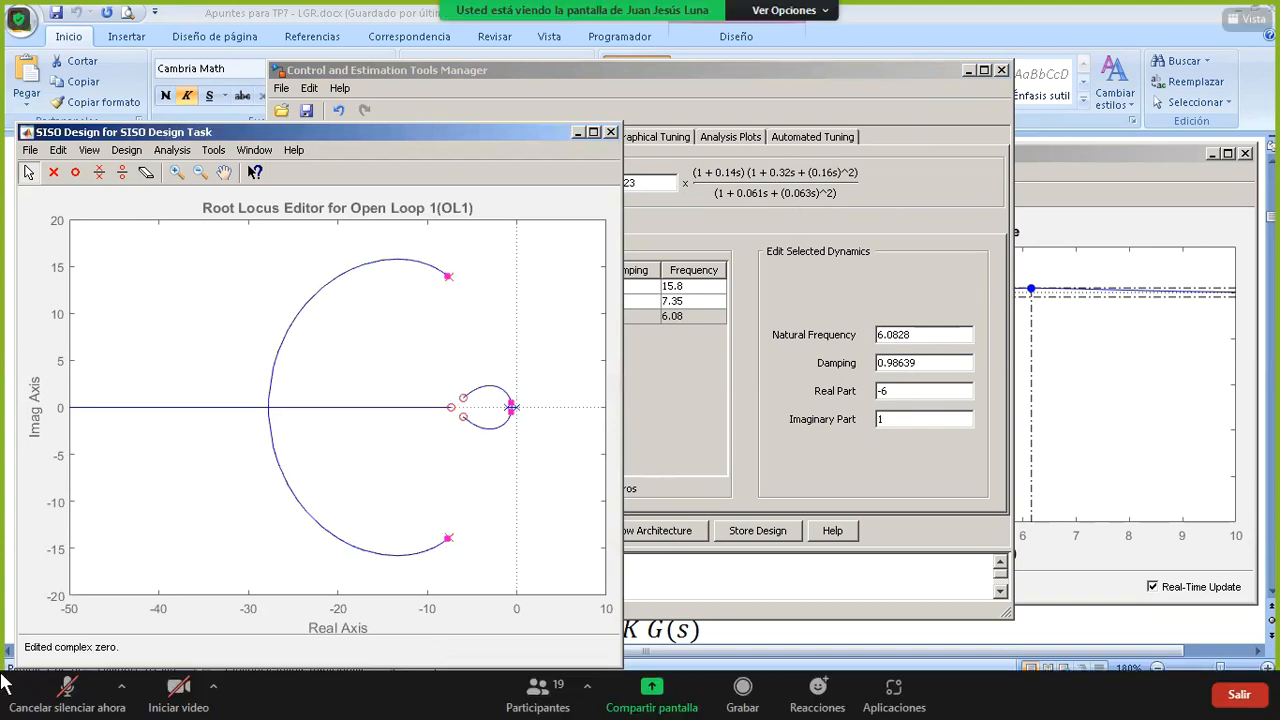
click(58, 695)
click(412, 700)
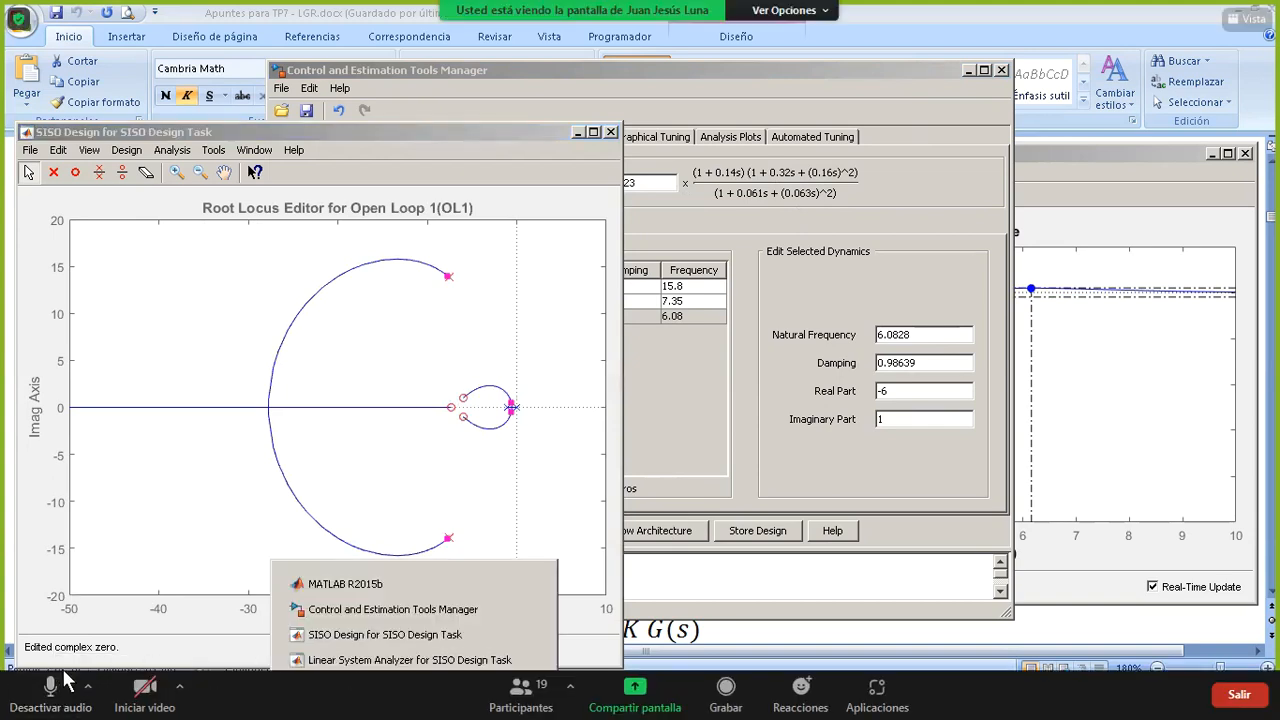
click(453, 658)
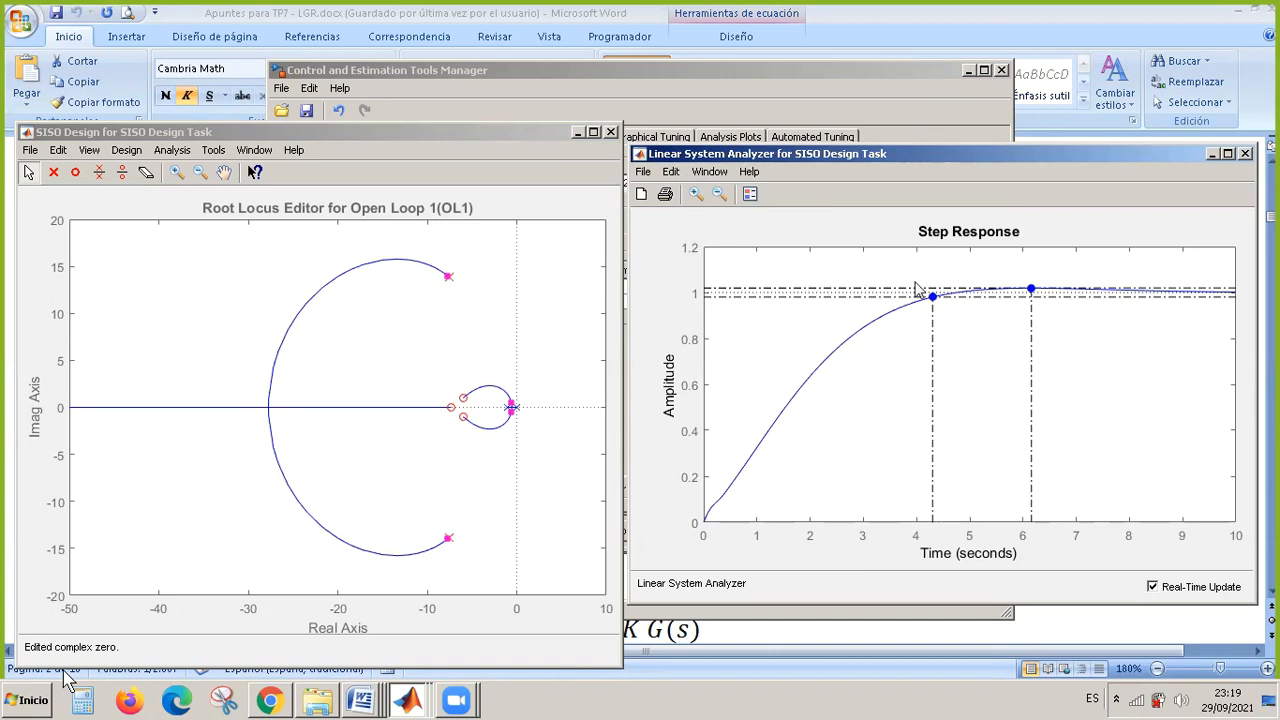
click(52, 706)
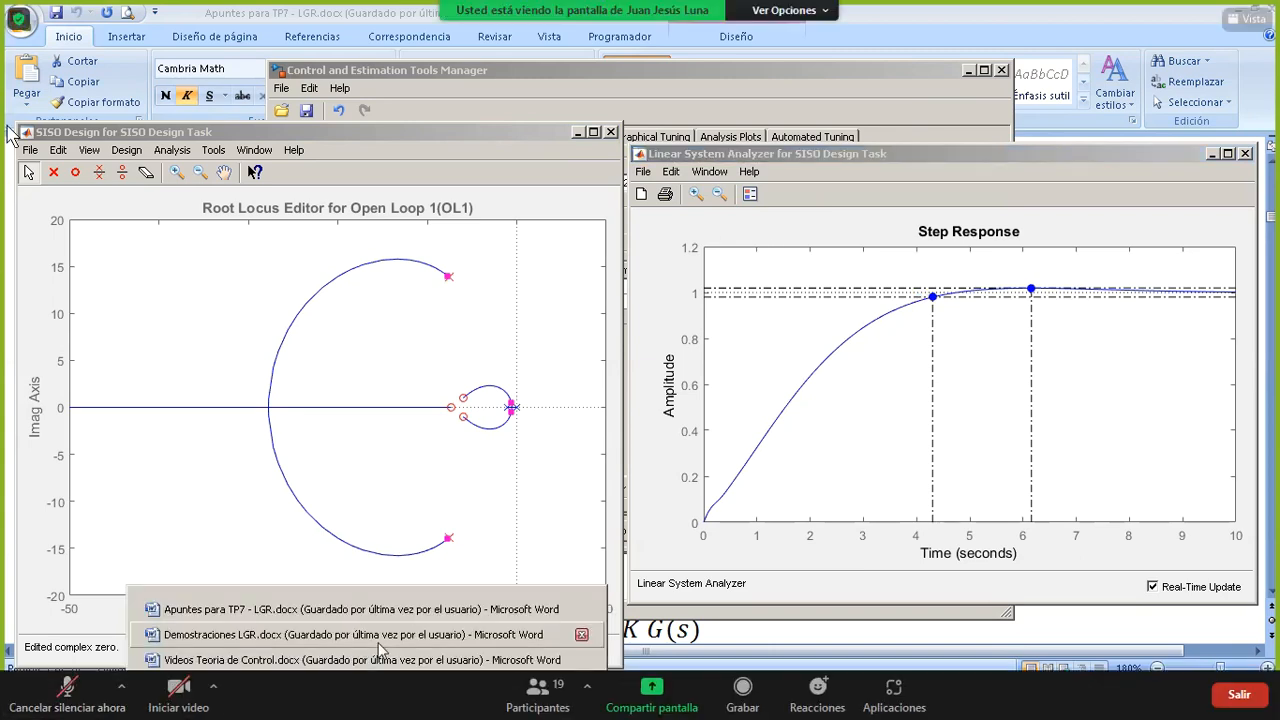
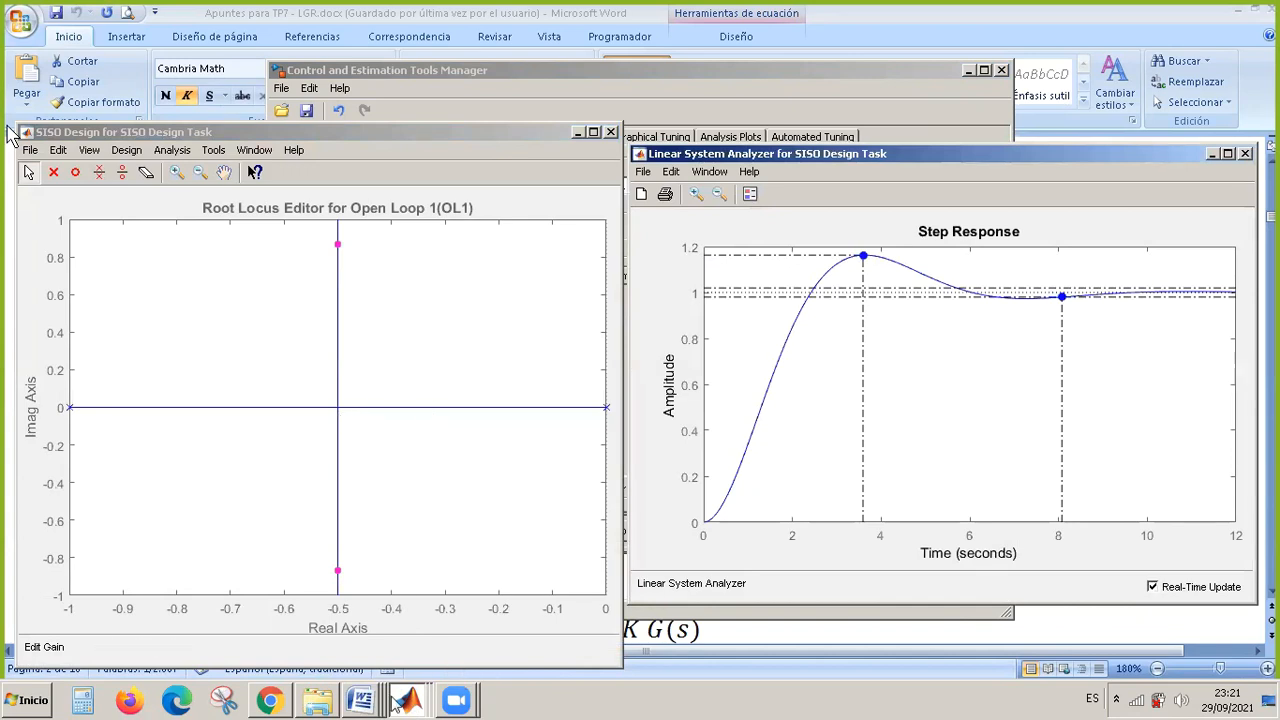
Add a lead network to compensator C in the Compensator Editor of the Control and Estimation Tools Manager.
click(407, 700)
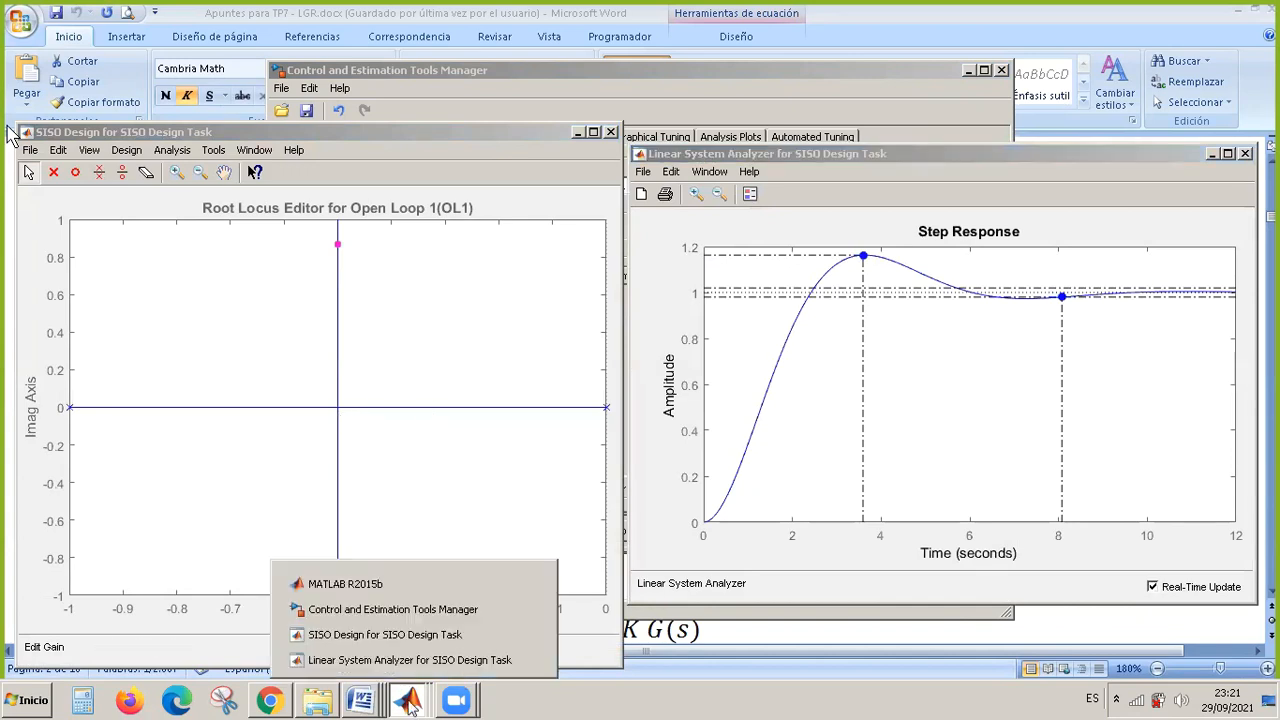
click(427, 612)
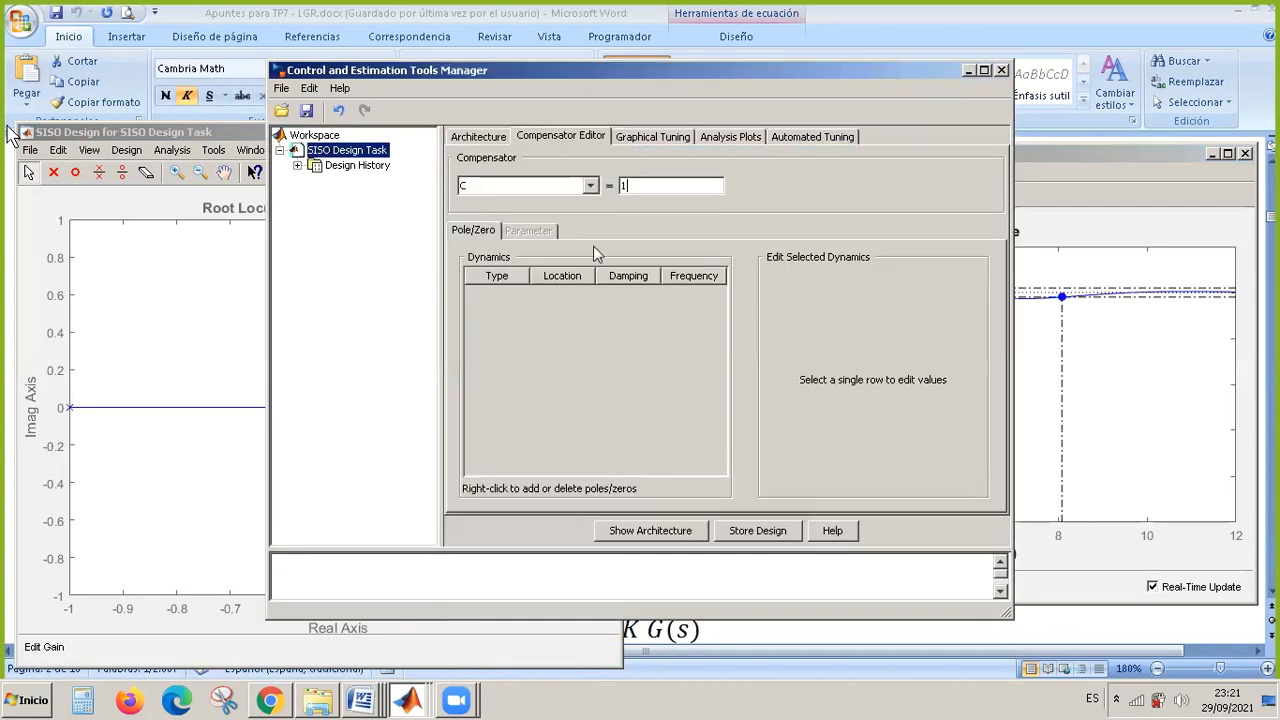
right_click(526, 312)
mouse_move(557, 321)
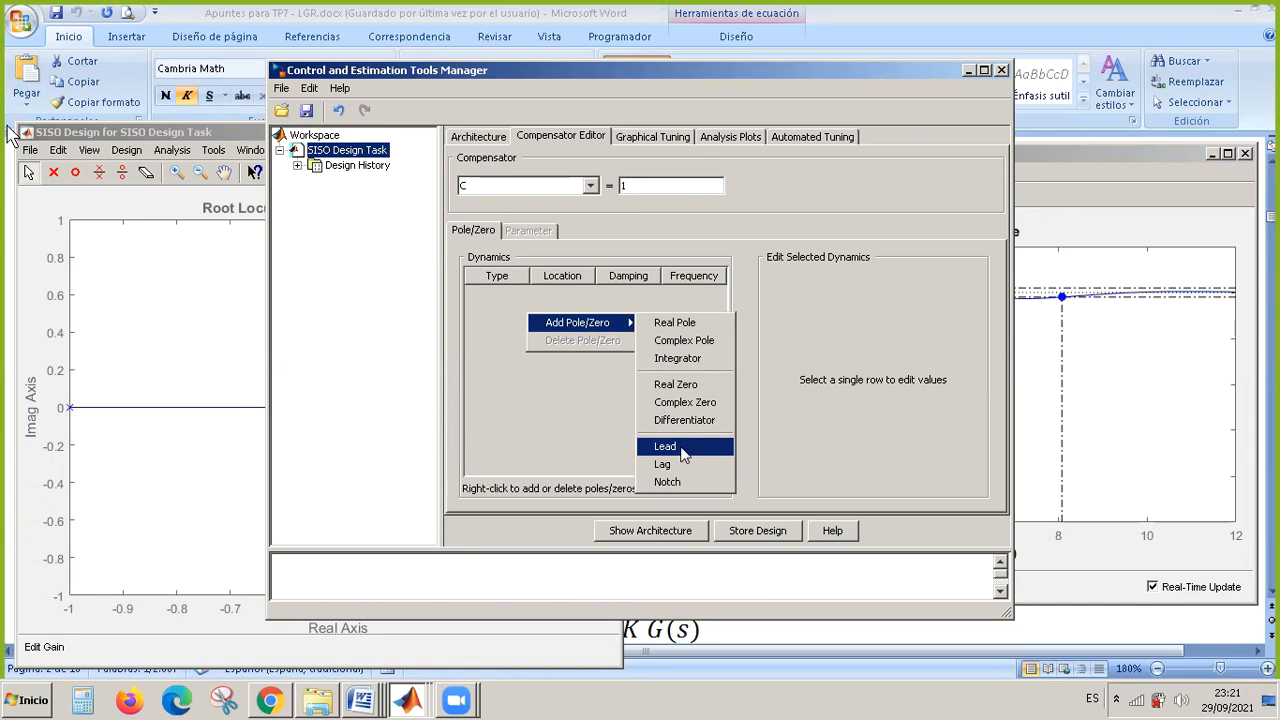
click(681, 447)
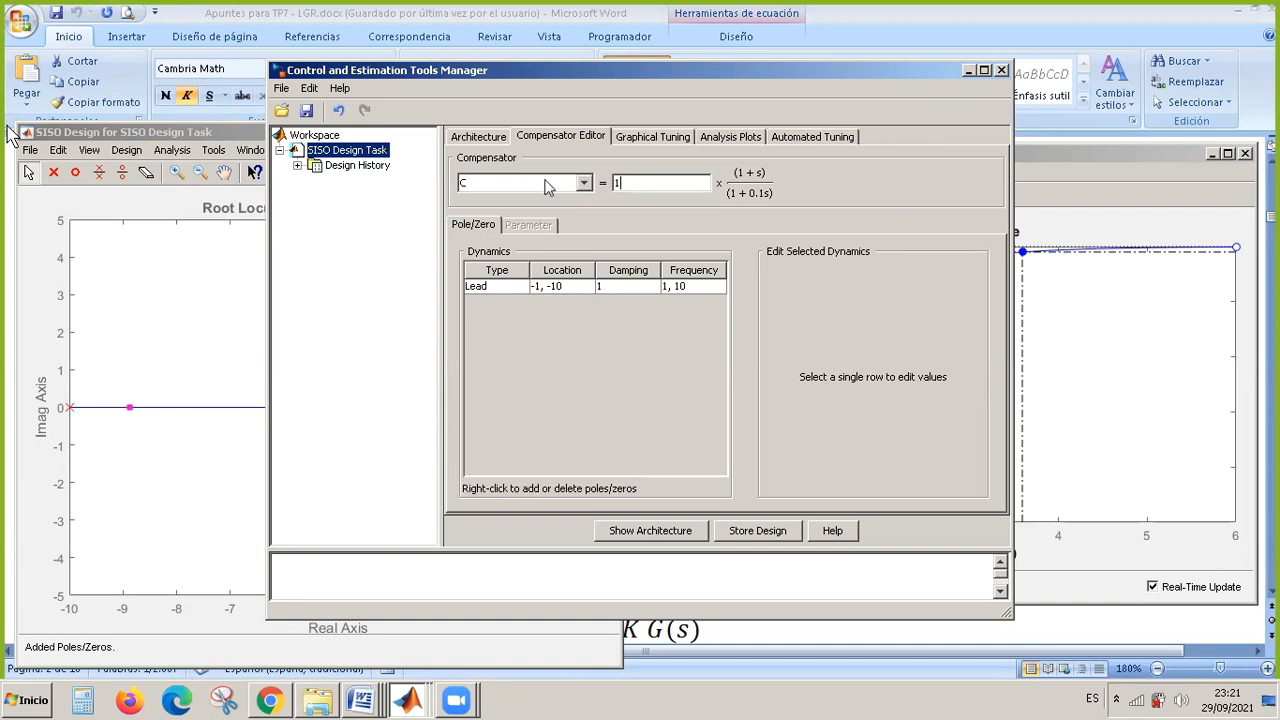
click(651, 183)
Raise the loop gain to 3.6e+07 by moving the closed-loop pole near -1 along the real axis of the root locus.
click(408, 702)
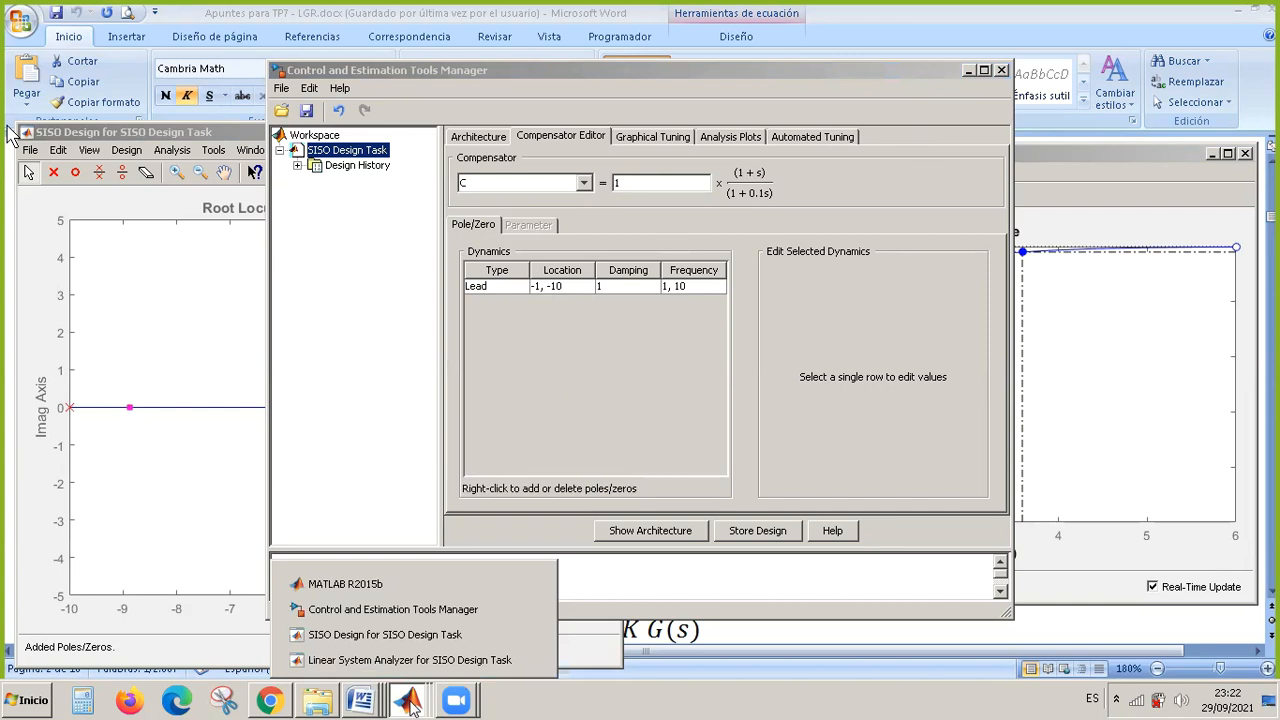
click(408, 635)
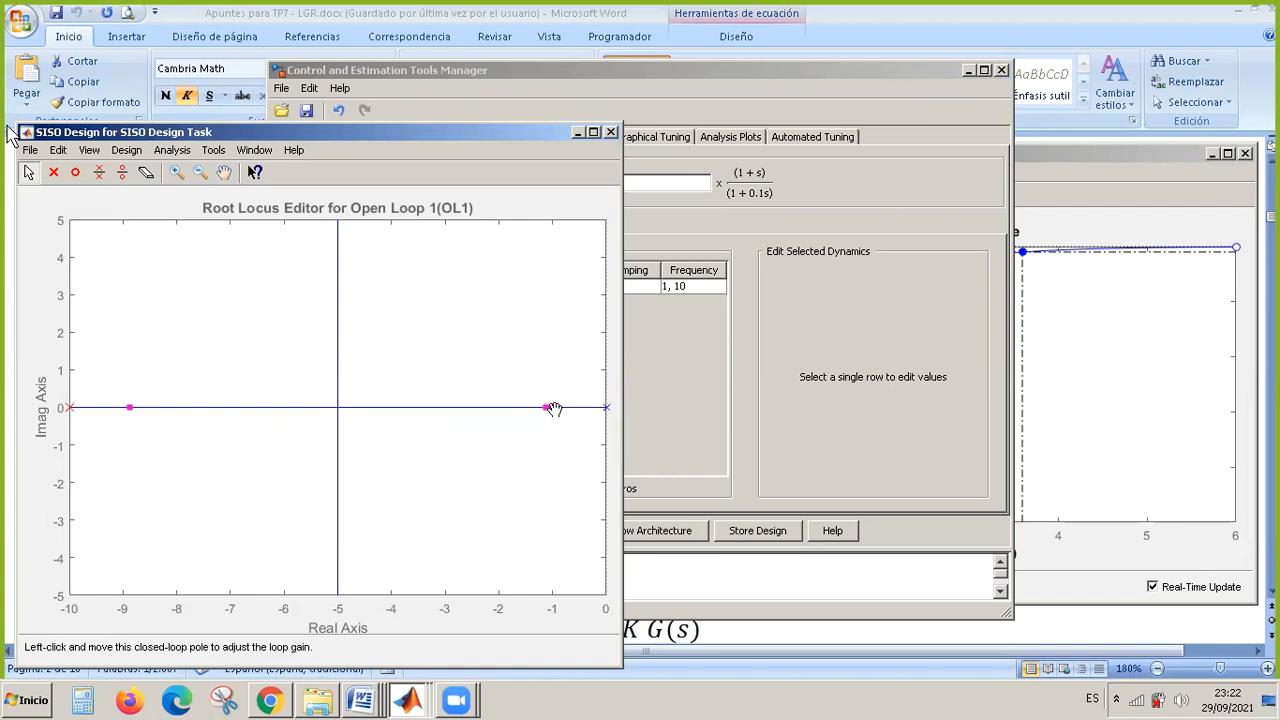
drag(553, 410, 526, 412)
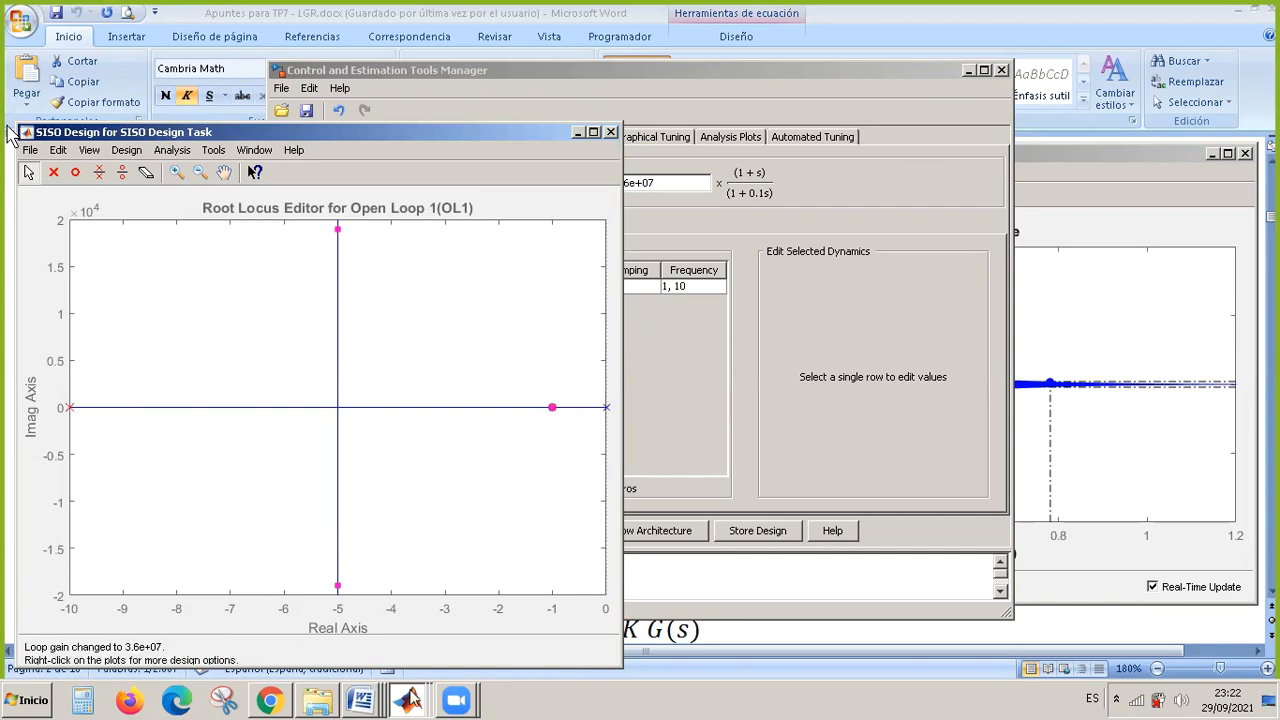
Set compensator C's gain to 1 in the Compensator Editor.
click(407, 700)
click(530, 605)
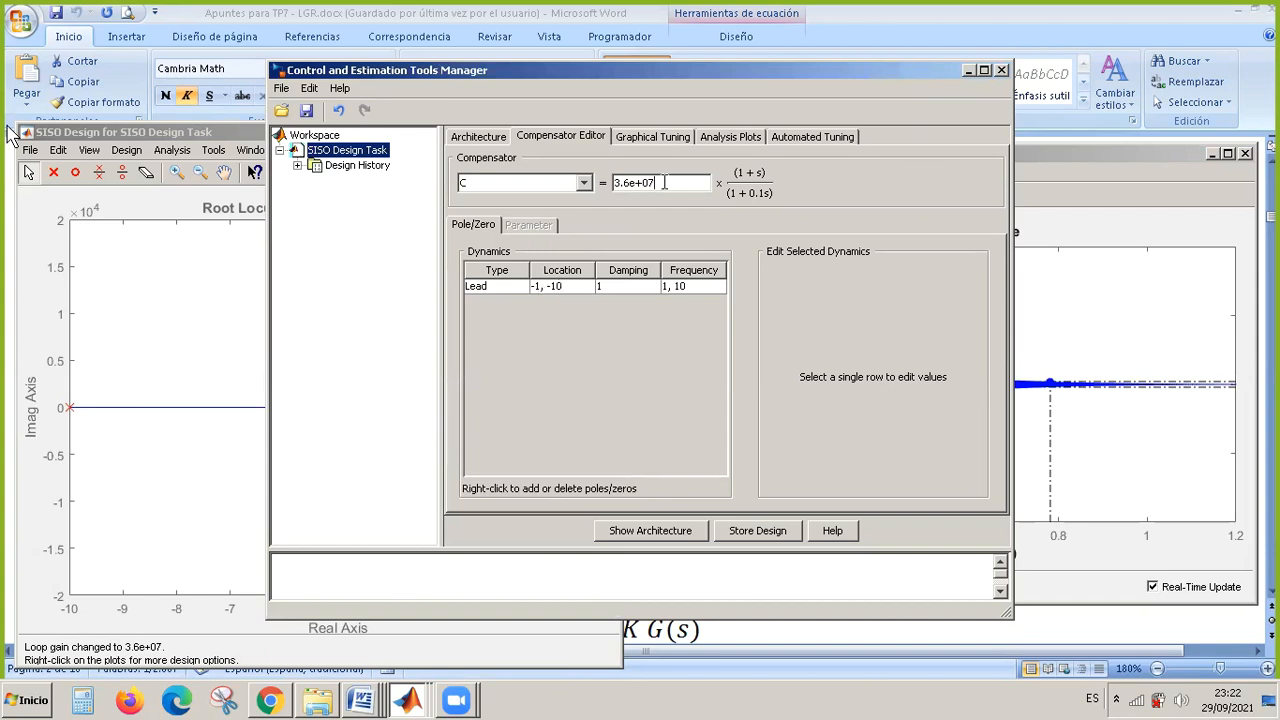
drag(664, 182, 604, 183)
text(1)
key(Return)
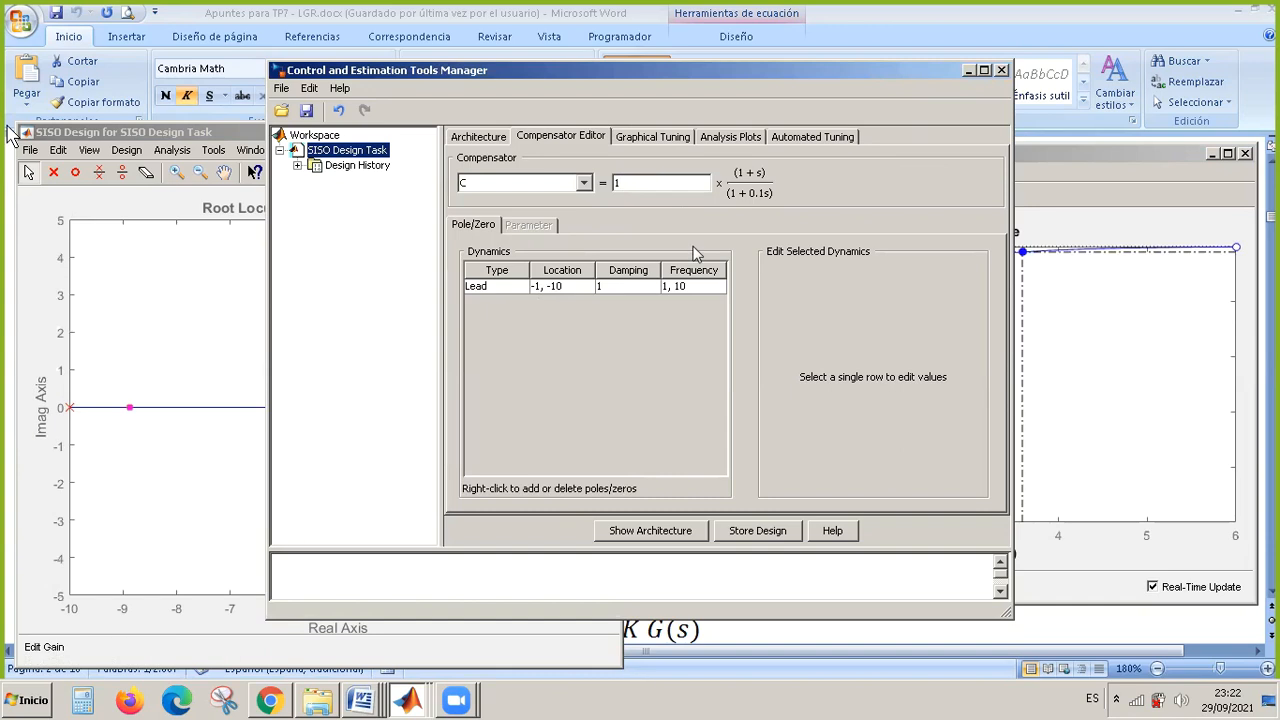
Set the lead network's real zero to -5.
click(555, 288)
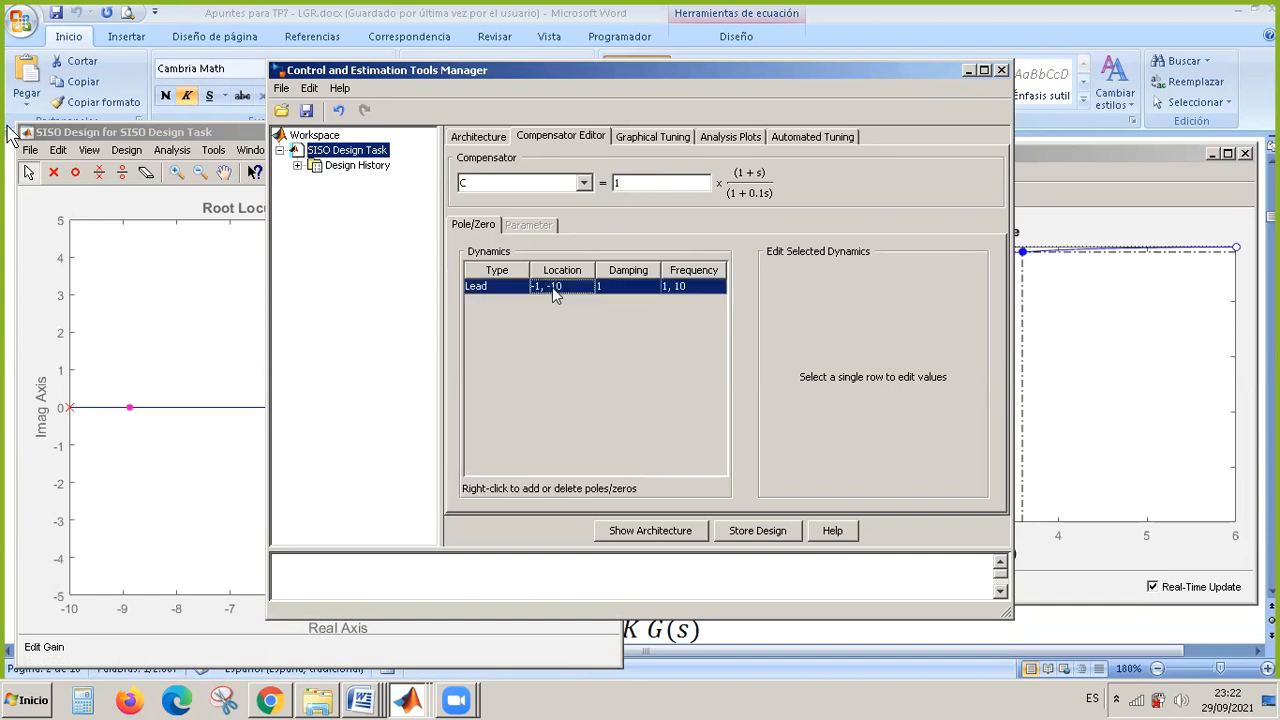
click(880, 331)
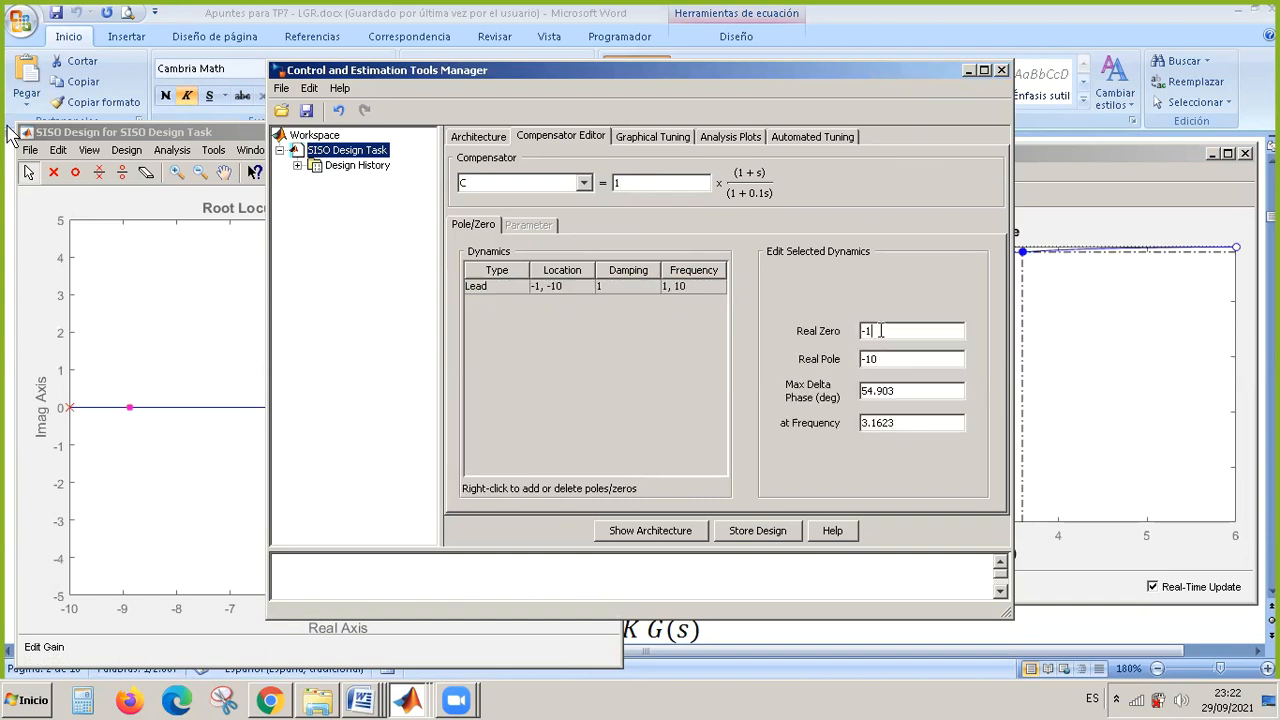
text(5)
key(Return)
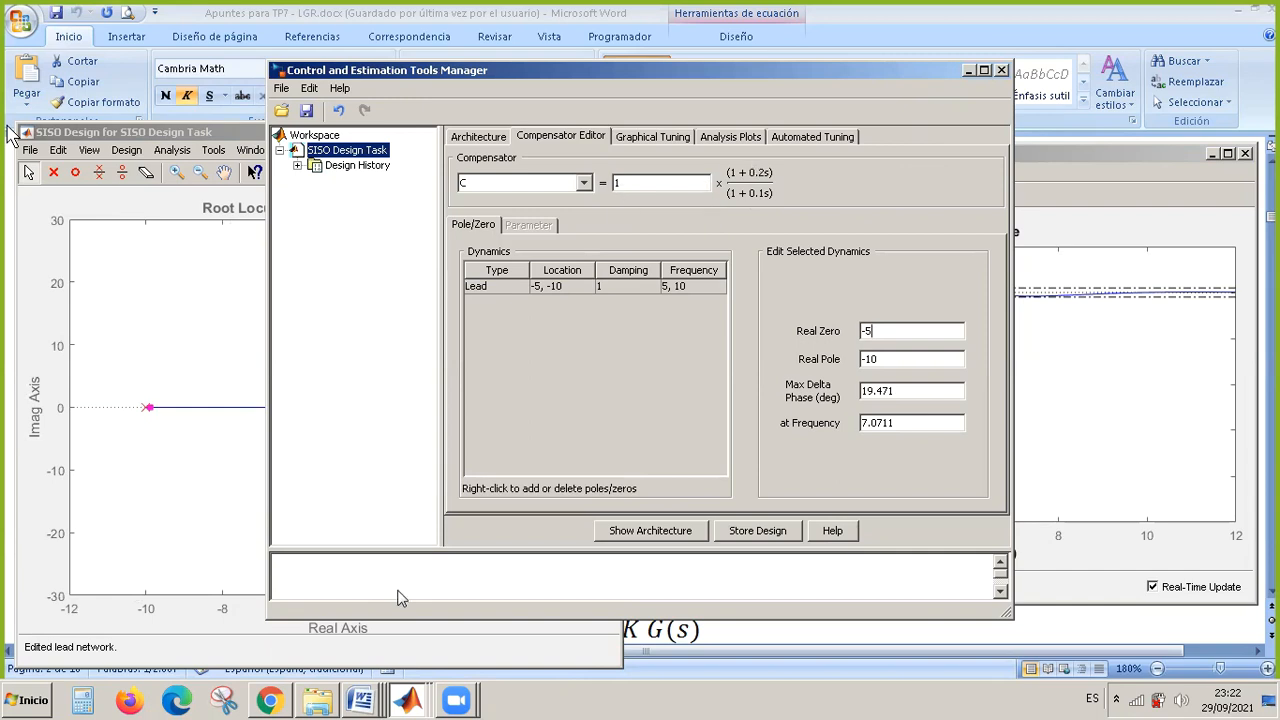
Bring the root locus and step response windows forward, and move the lead's zero to about -5.42 and its pole to -8.2.
click(407, 700)
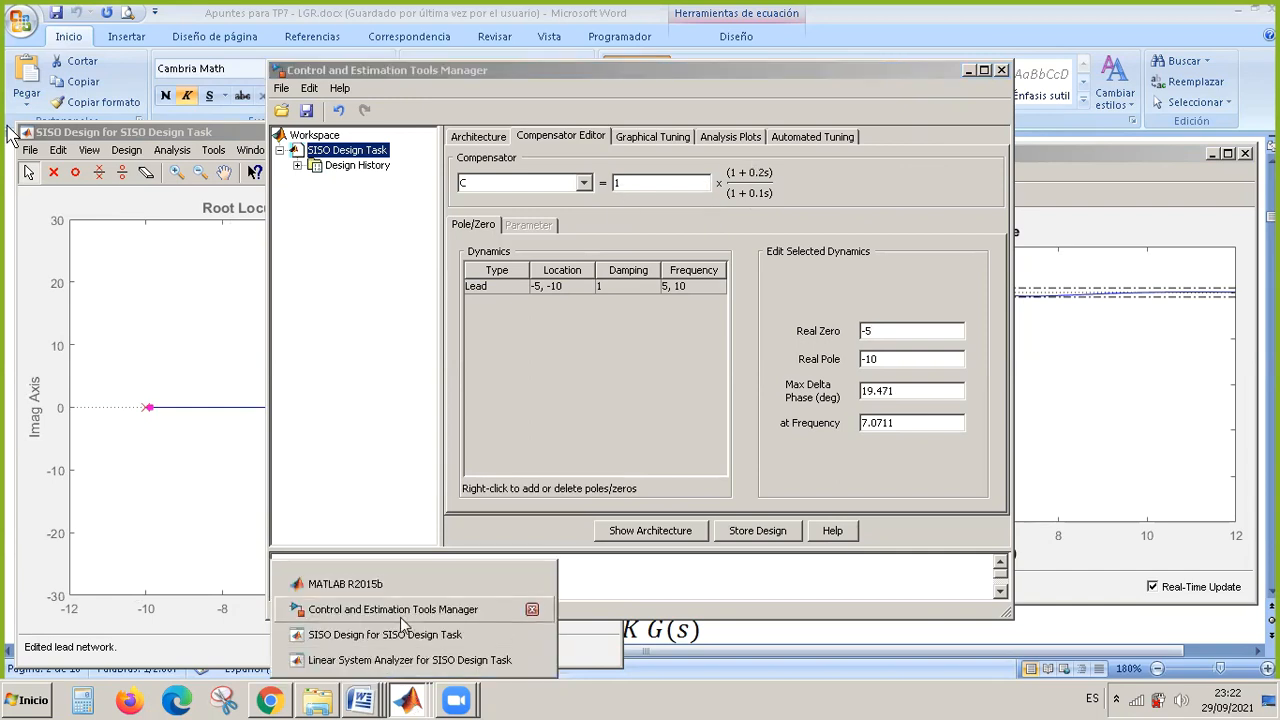
click(532, 634)
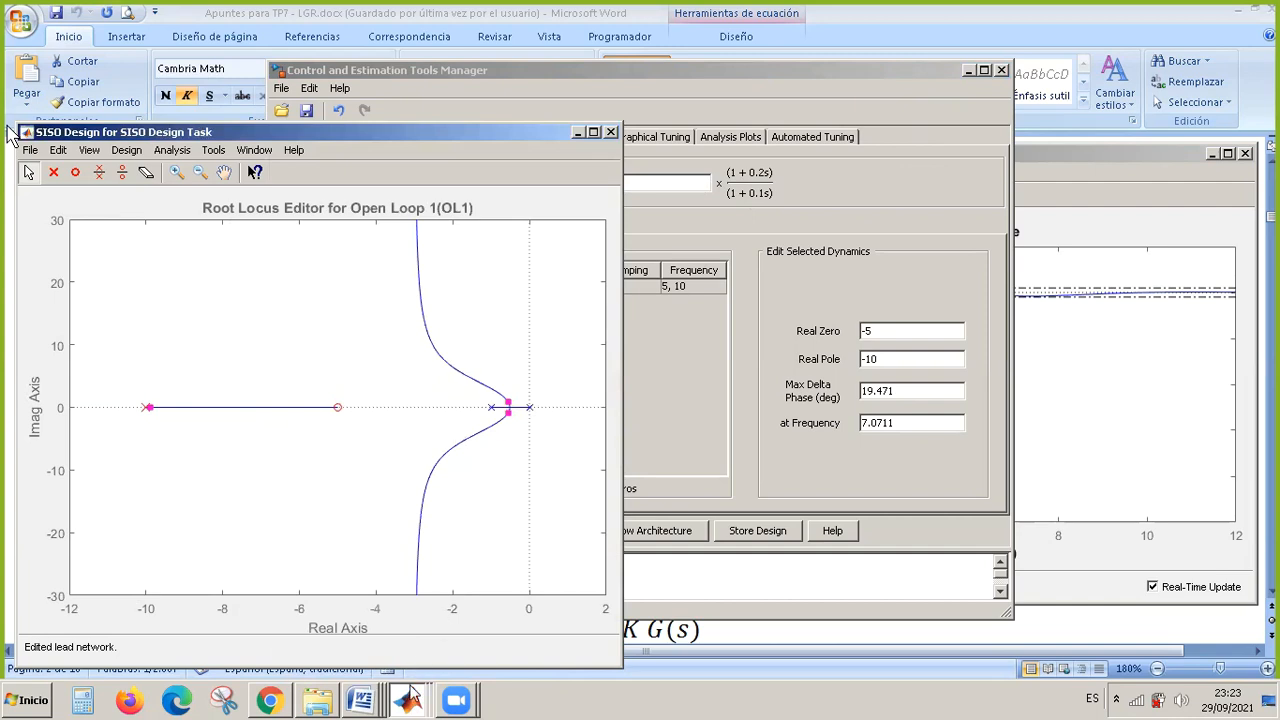
click(408, 700)
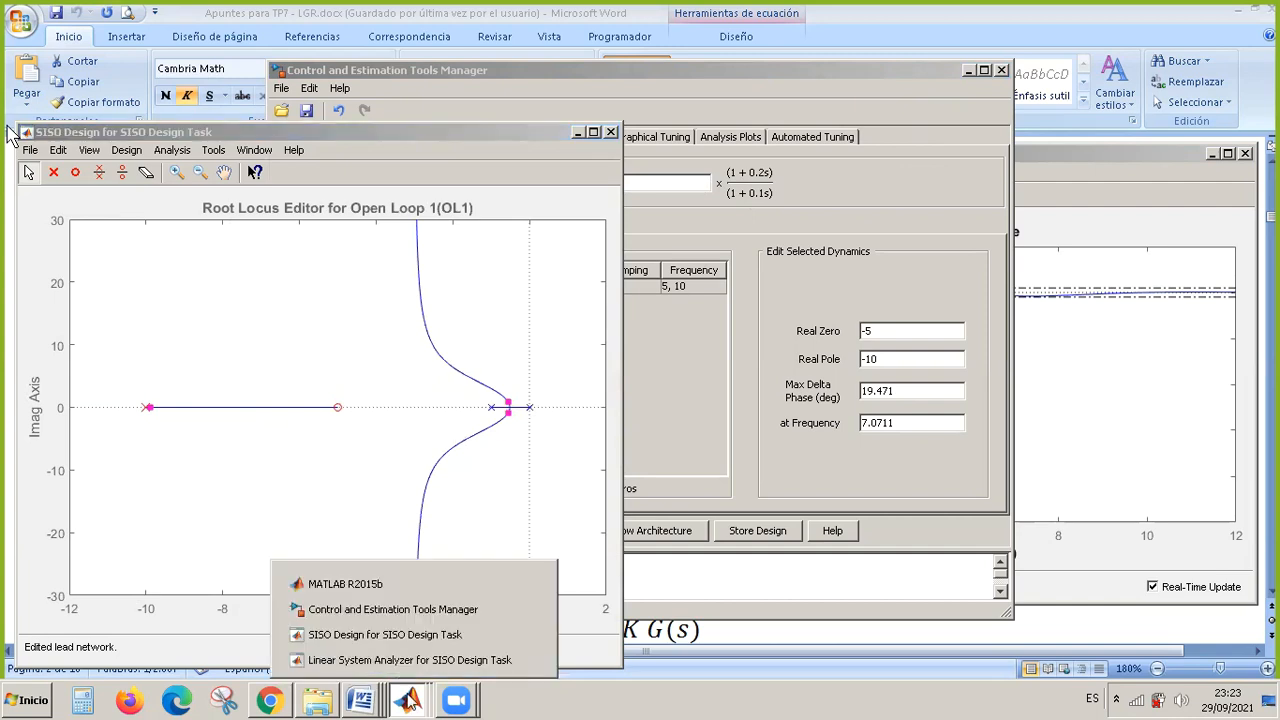
click(449, 660)
click(863, 265)
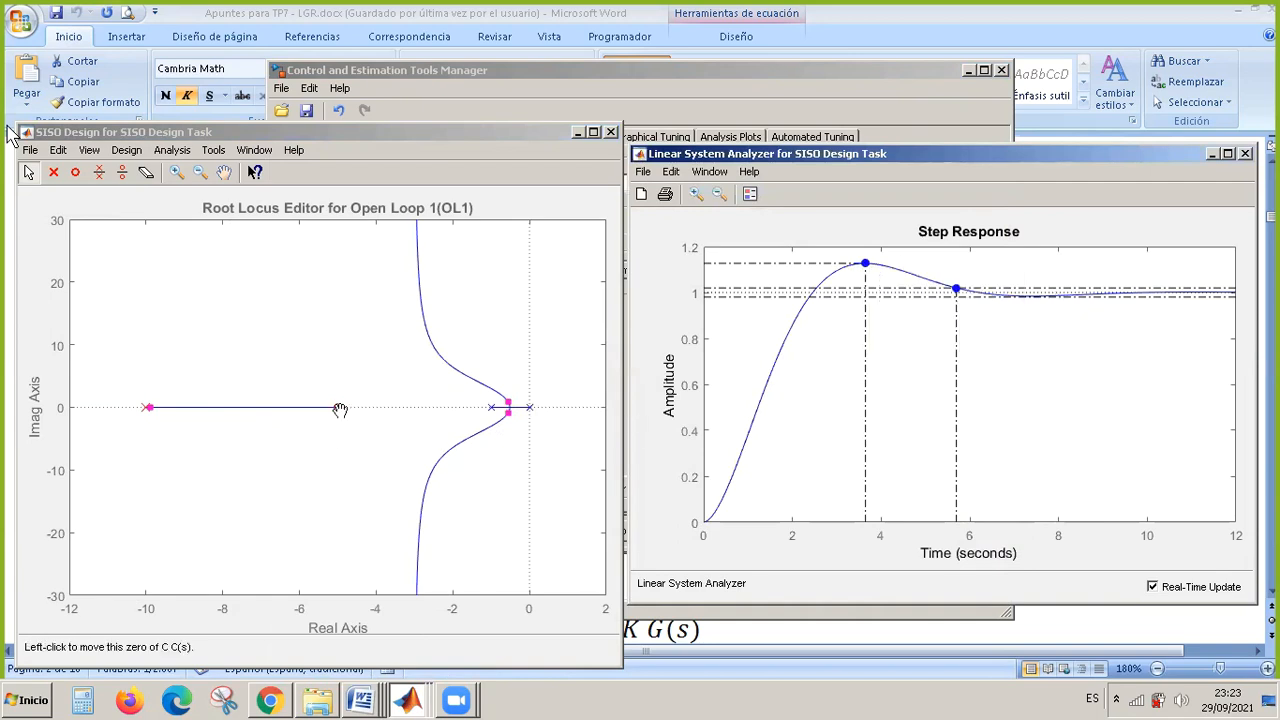
drag(340, 410, 275, 409)
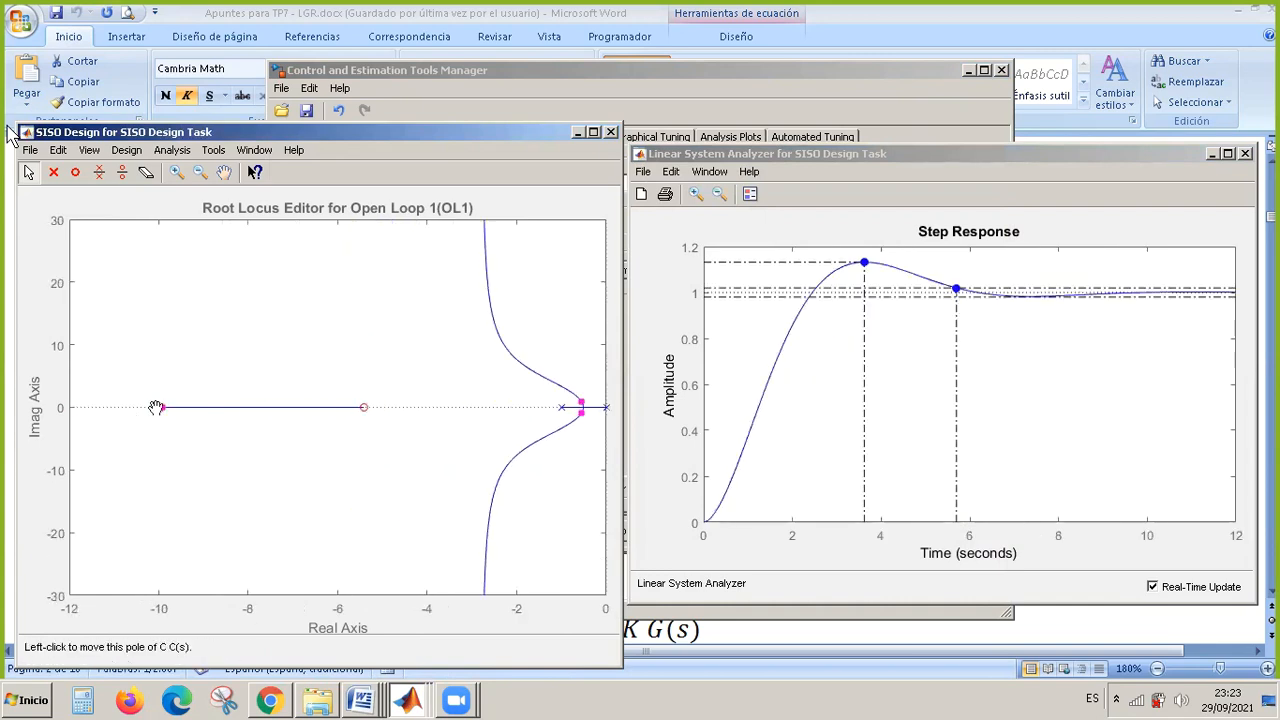
drag(157, 407, 239, 418)
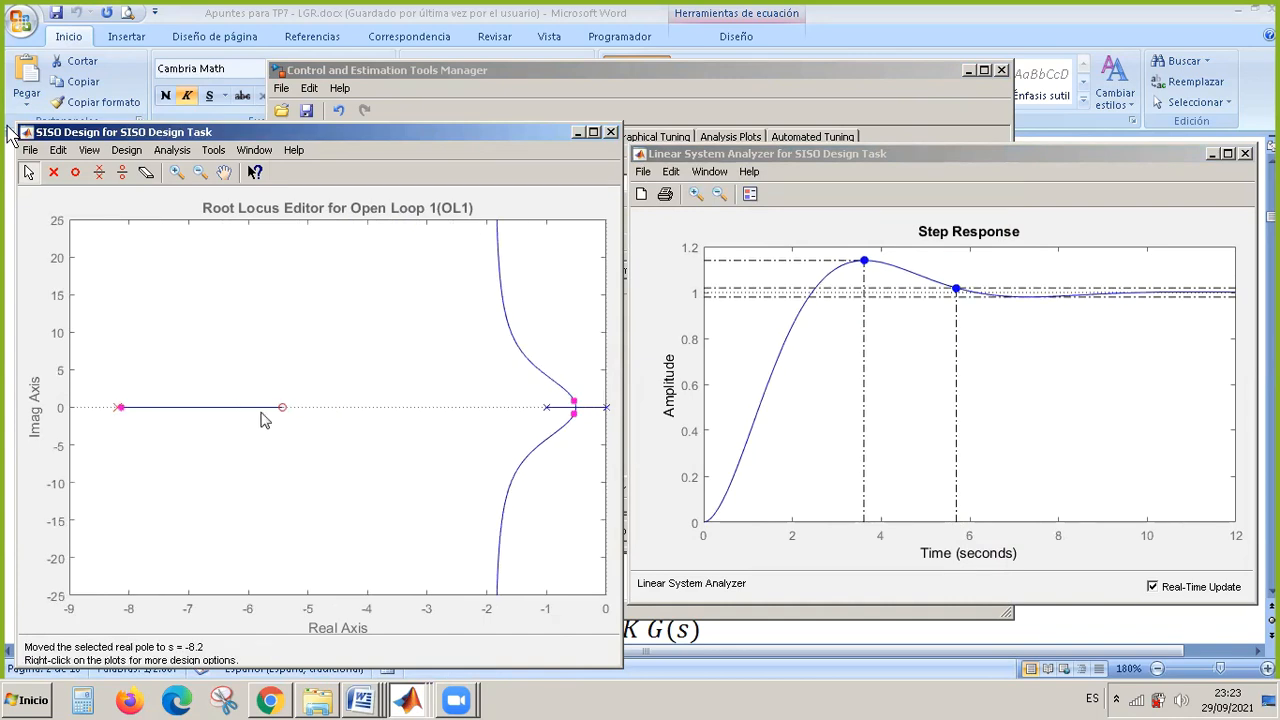
Vary the loop gain by moving the closed-loop poles along the root locus, going through 6.12 and ending at 2.54.
drag(121, 409, 265, 428)
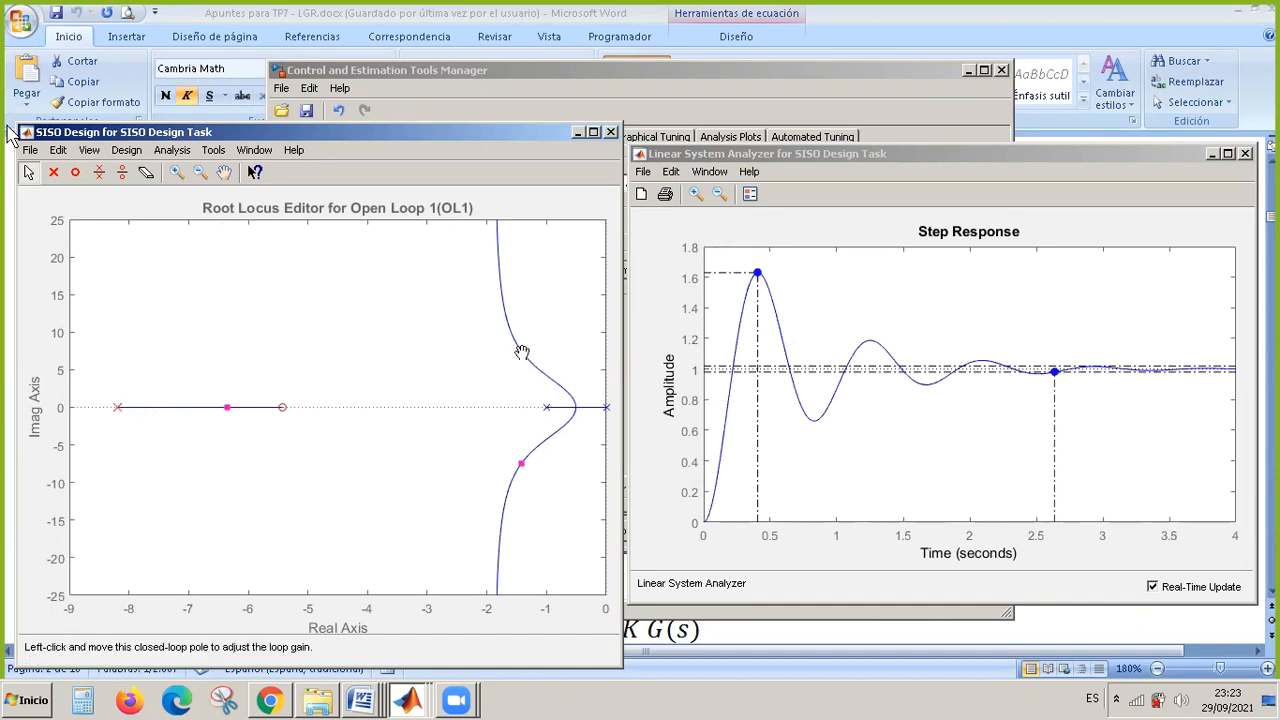
drag(521, 352, 720, 380)
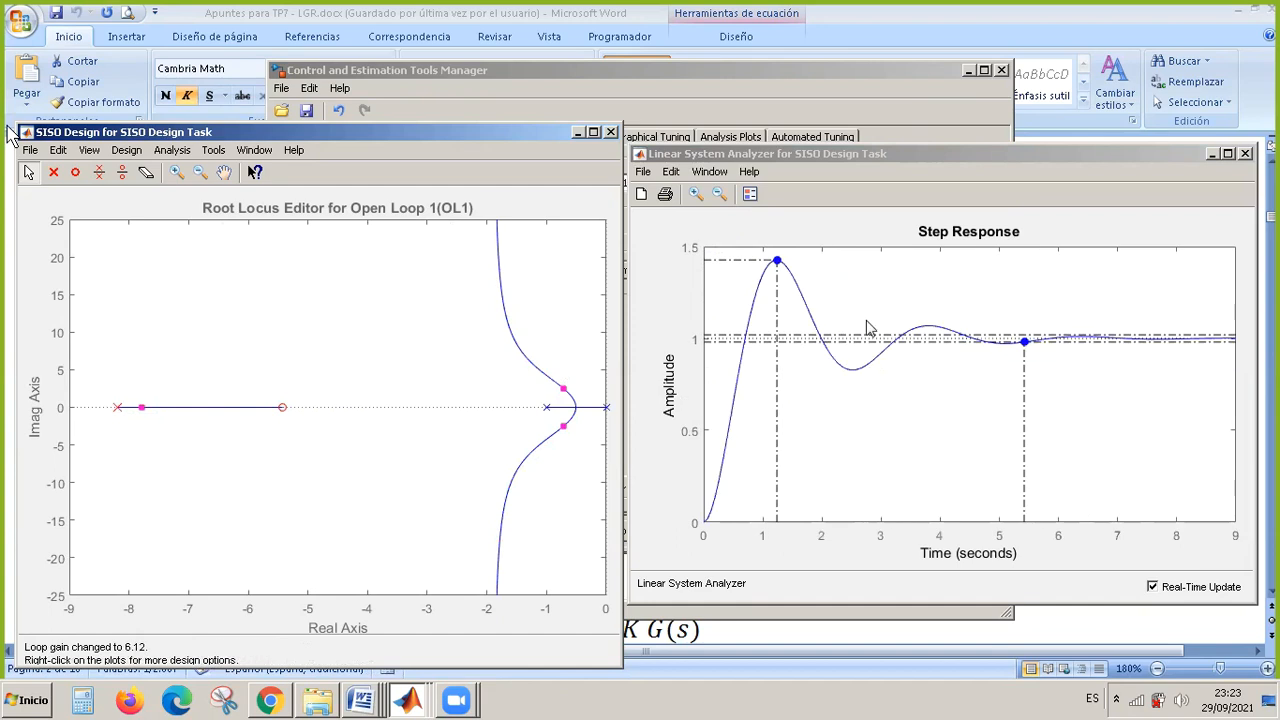
click(778, 262)
drag(564, 393, 571, 395)
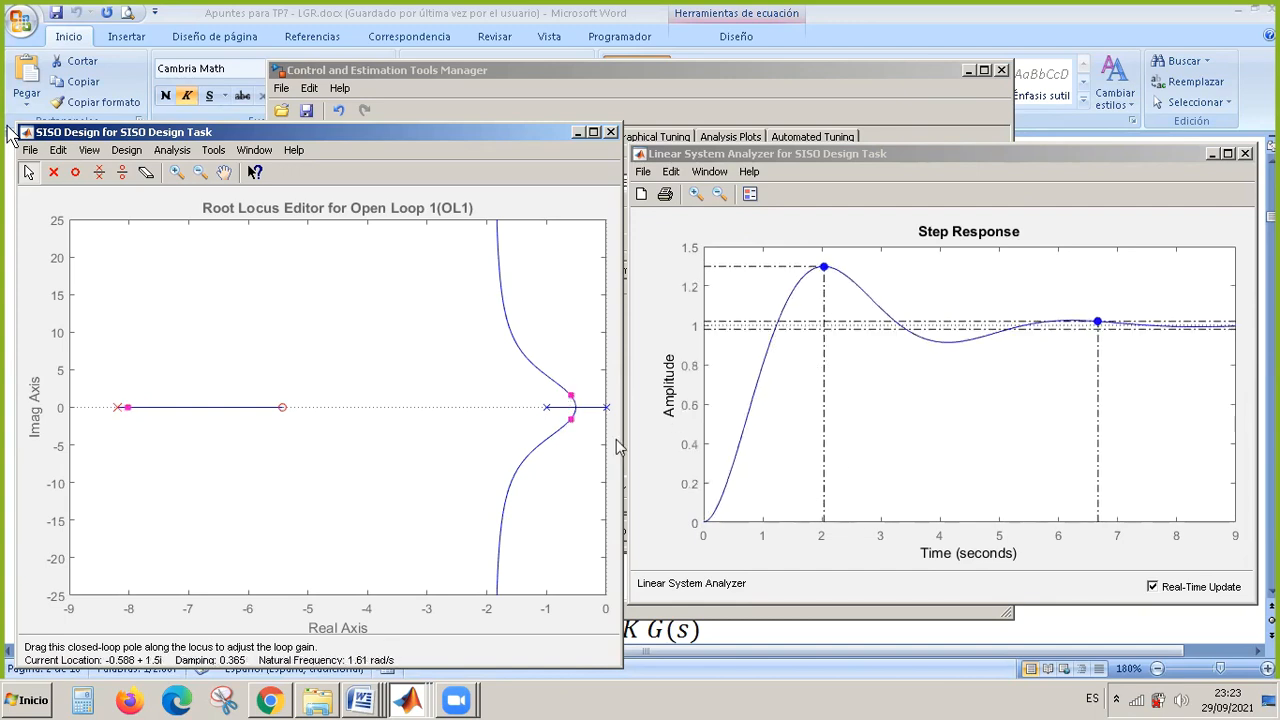
Inspect the lead network's zero and pole on the root locus and in the Compensator Editor, muting the meeting microphone.
click(283, 410)
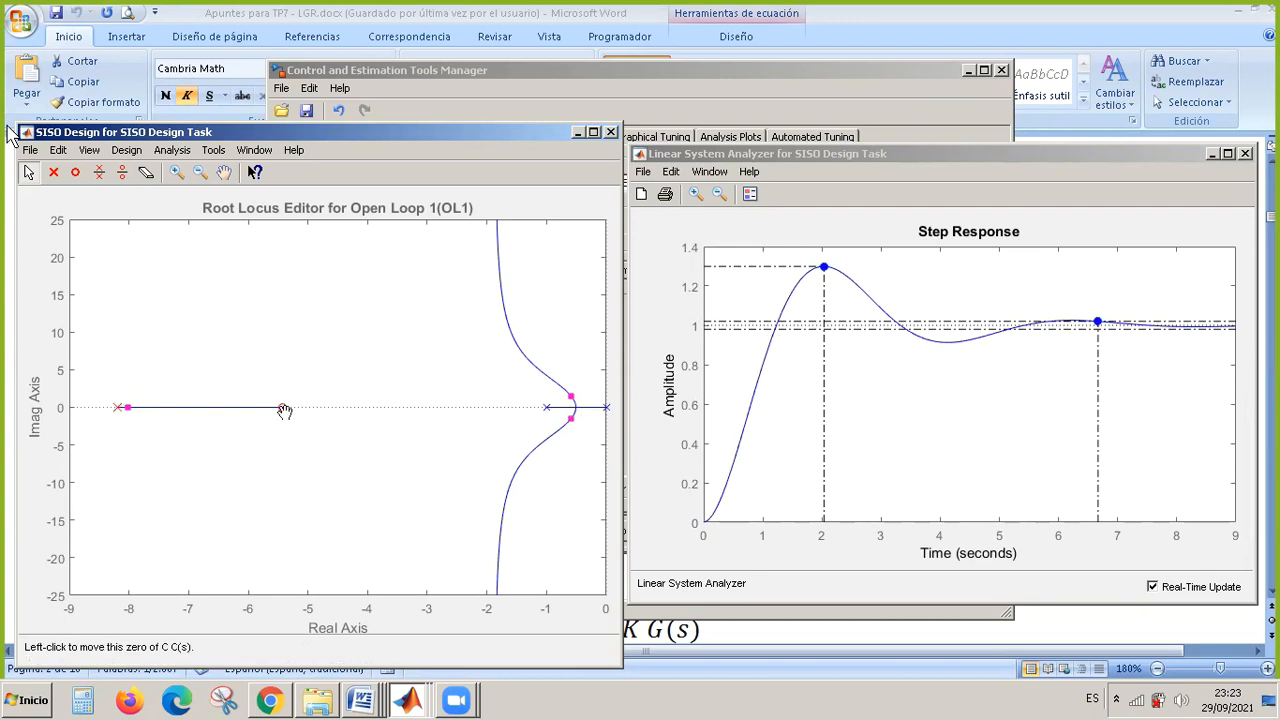
click(120, 411)
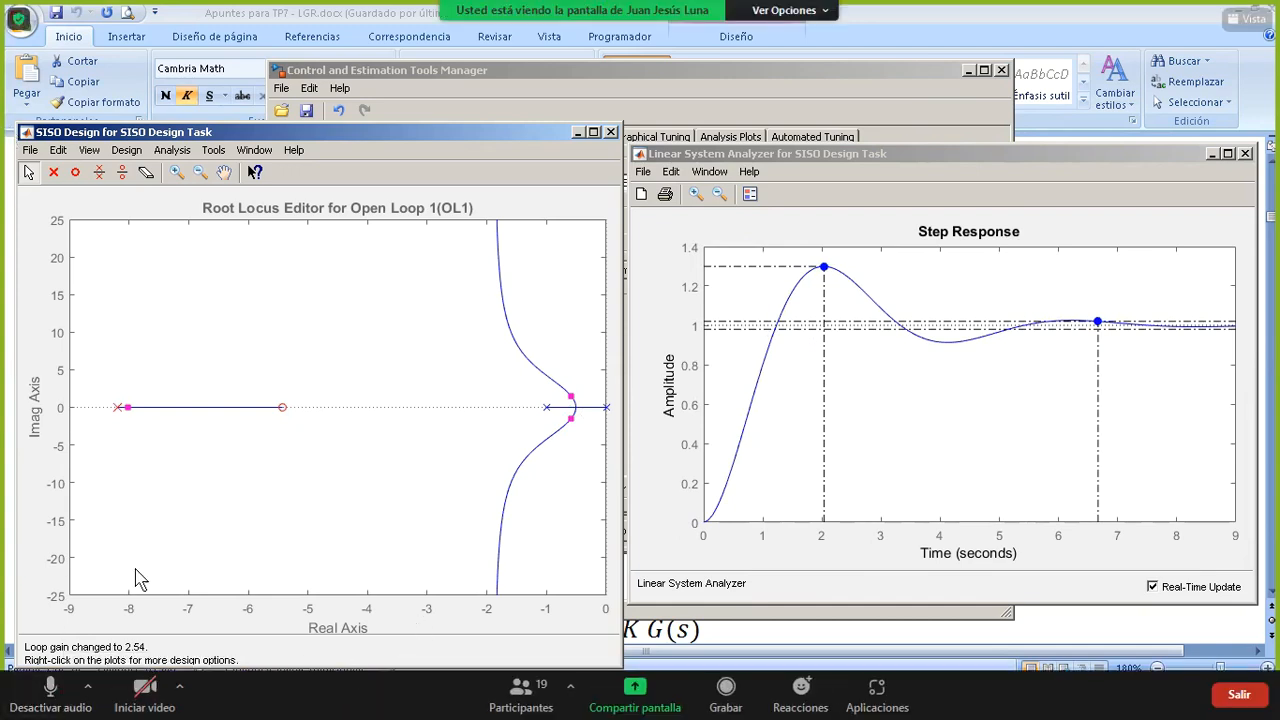
click(414, 692)
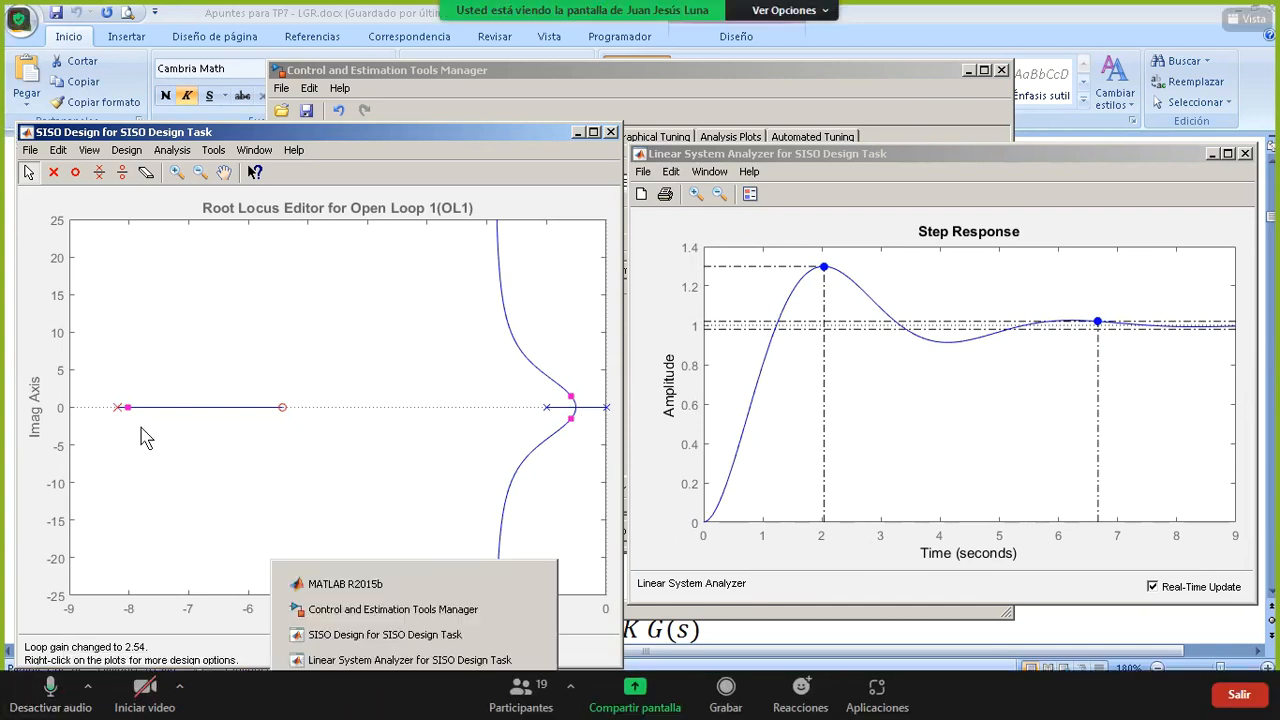
click(414, 609)
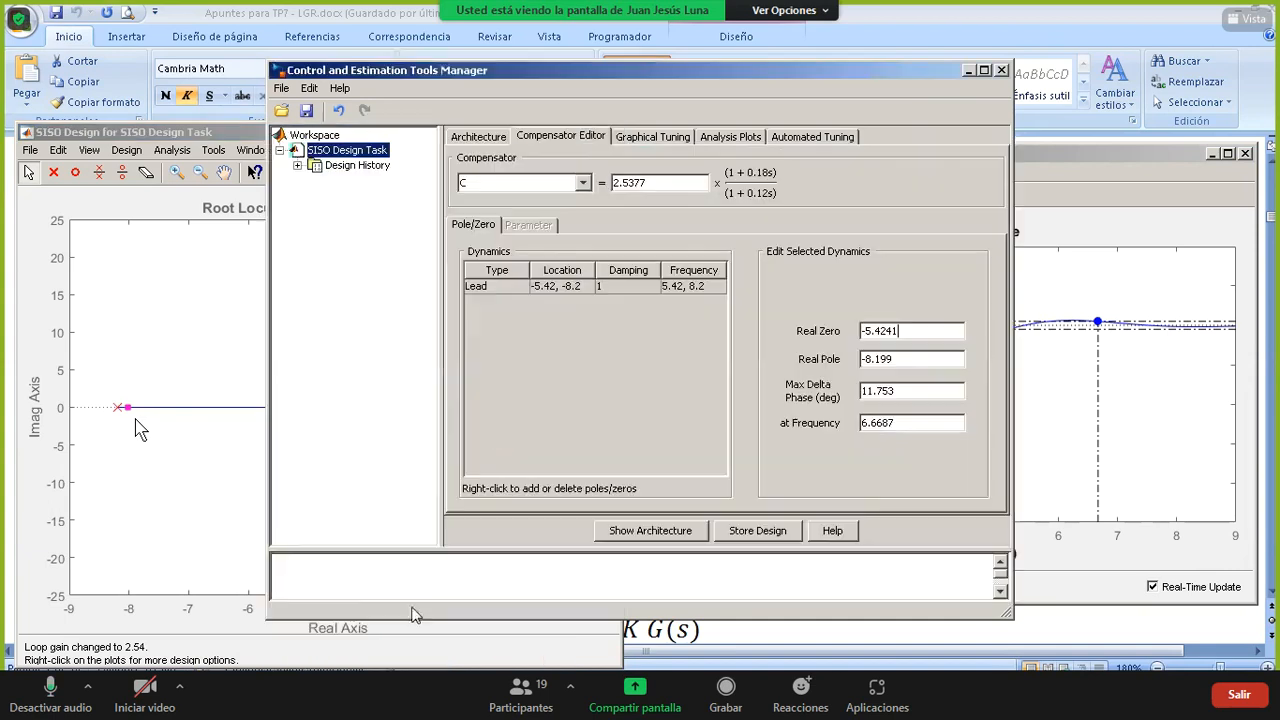
click(491, 287)
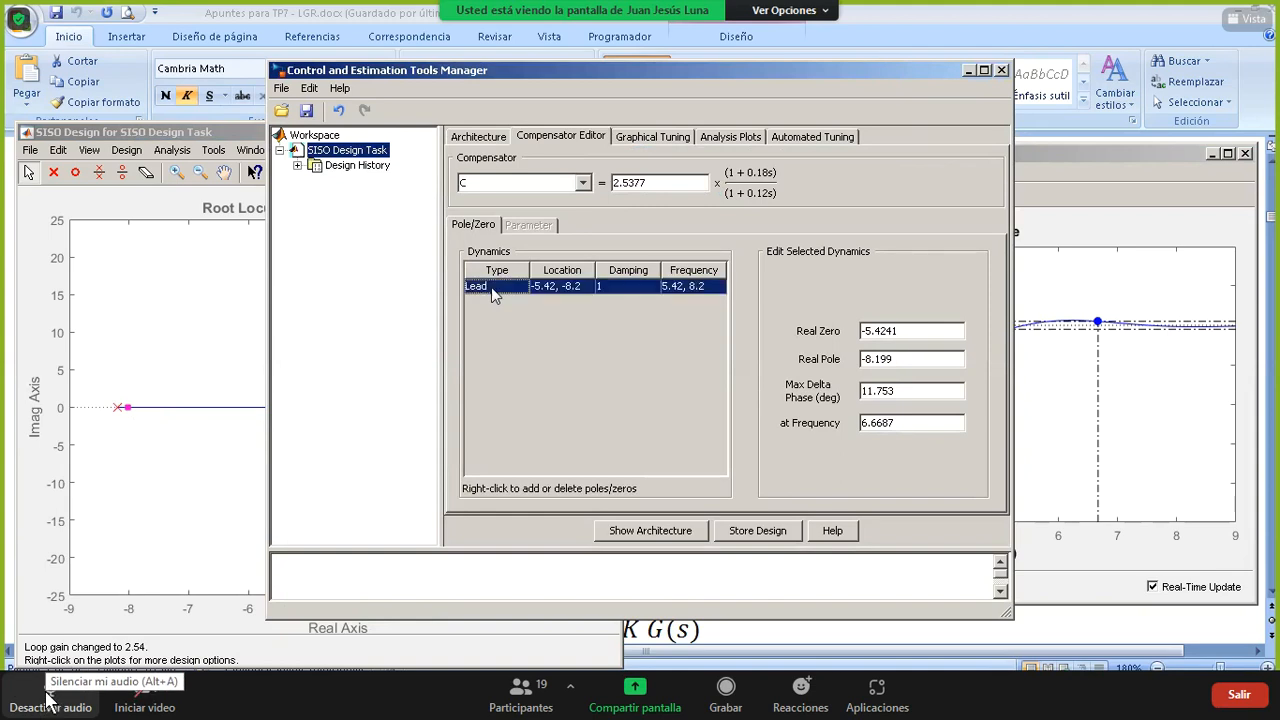
click(52, 703)
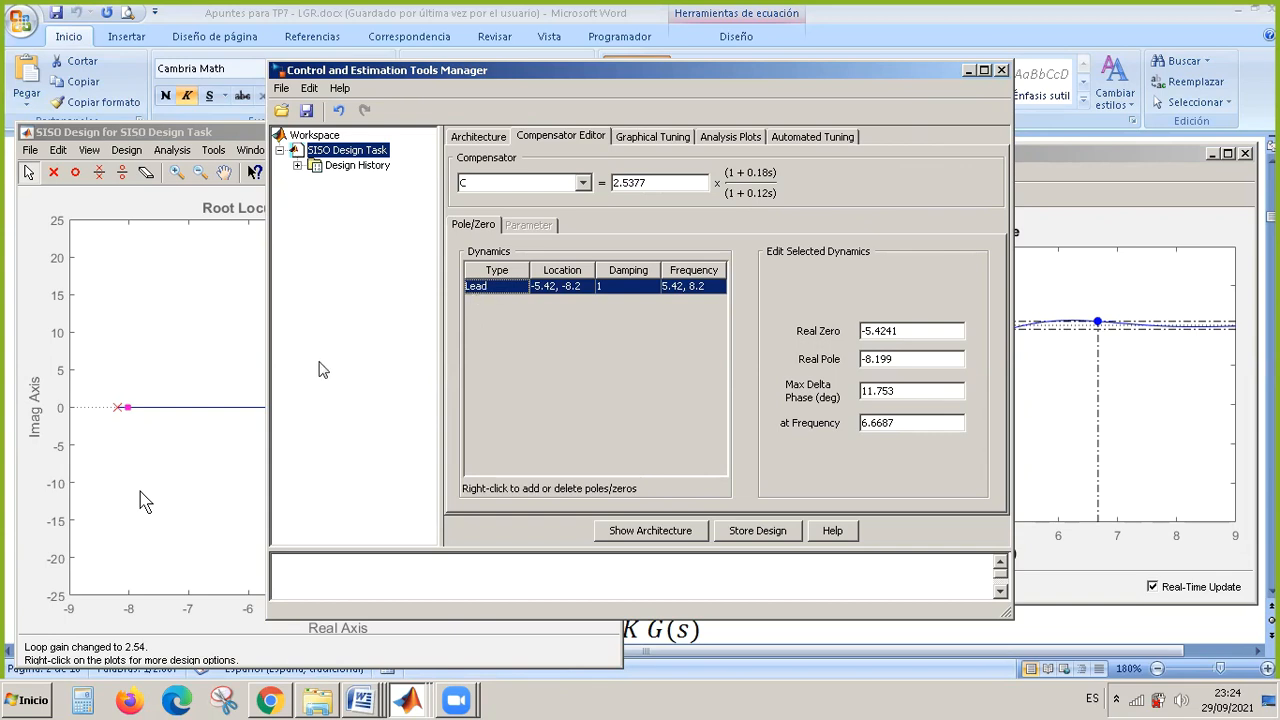
click(205, 480)
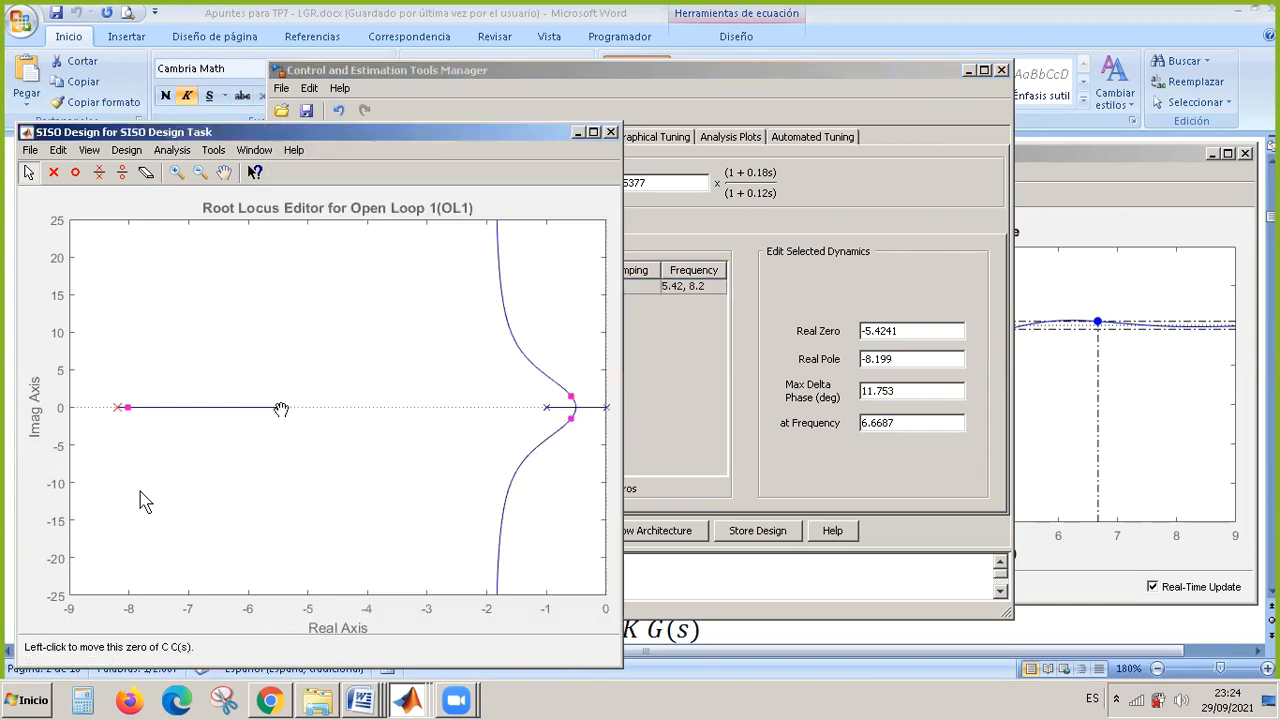
click(120, 411)
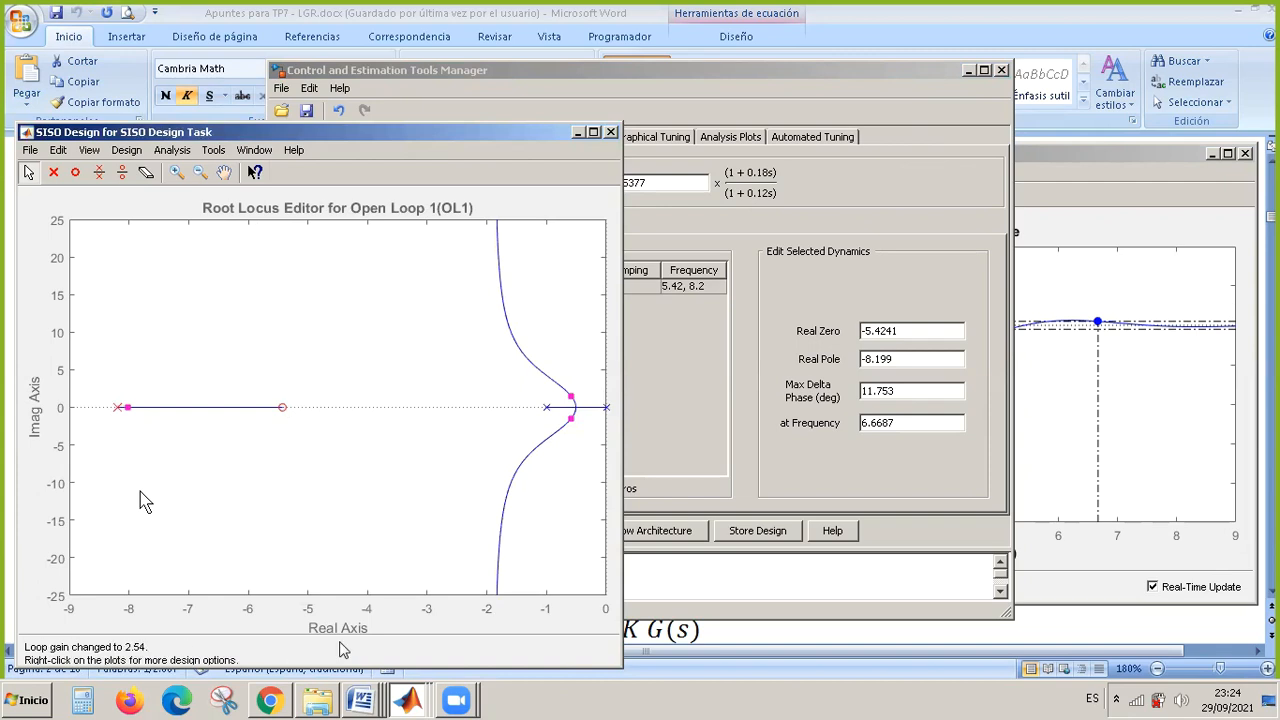
Delete the lead network from compensator C in the Compensator Editor.
click(410, 700)
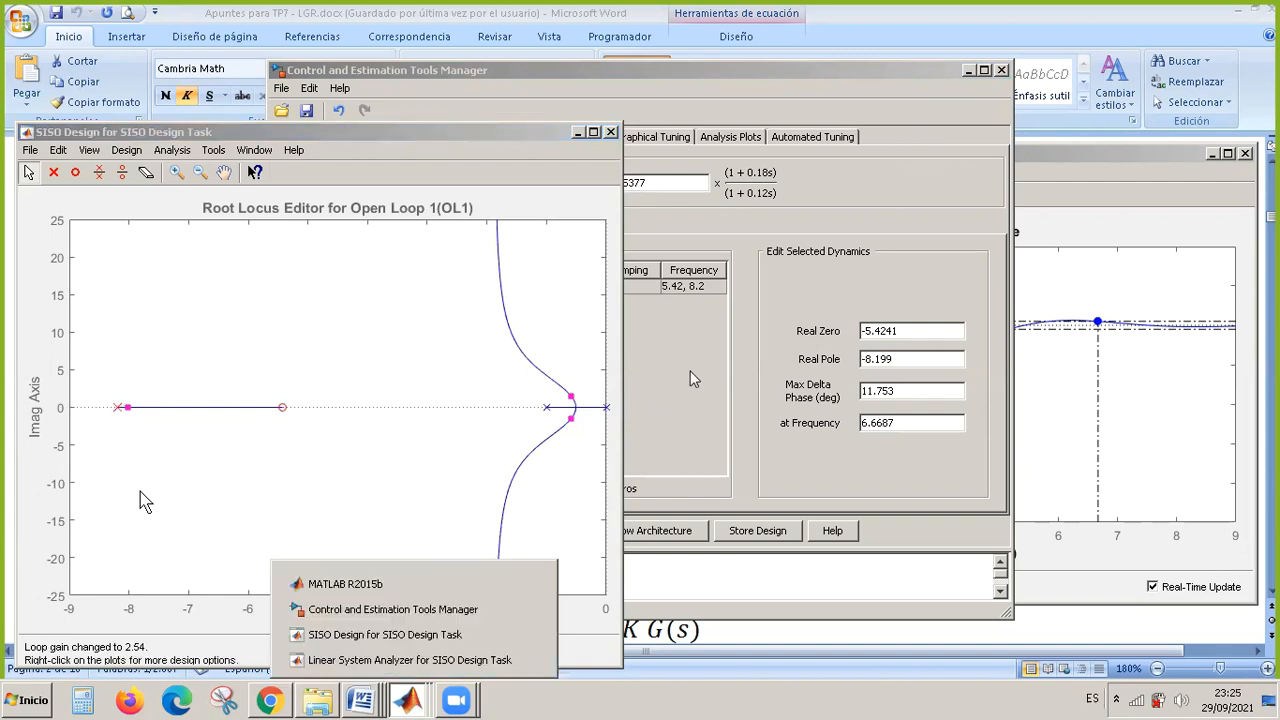
click(380, 586)
click(517, 292)
right_click(515, 290)
click(557, 316)
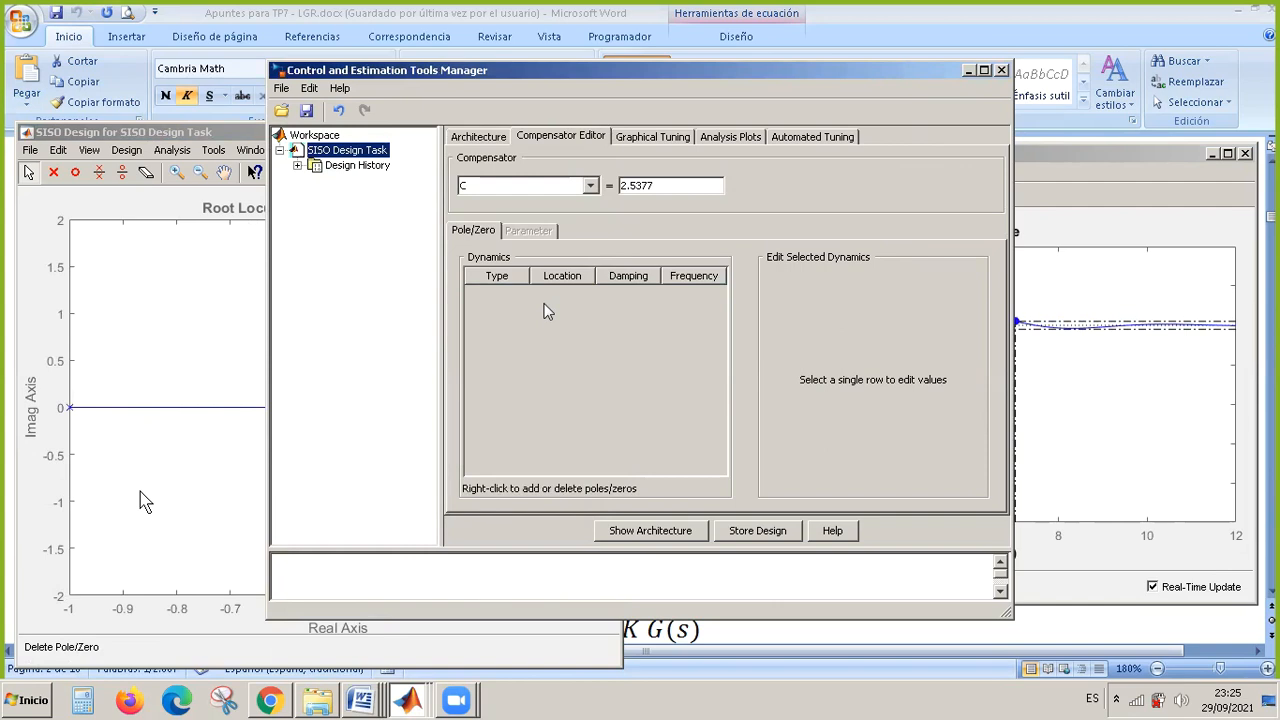
Add a lag network to compensator C and set its real pole to -5.
right_click(546, 311)
mouse_move(582, 318)
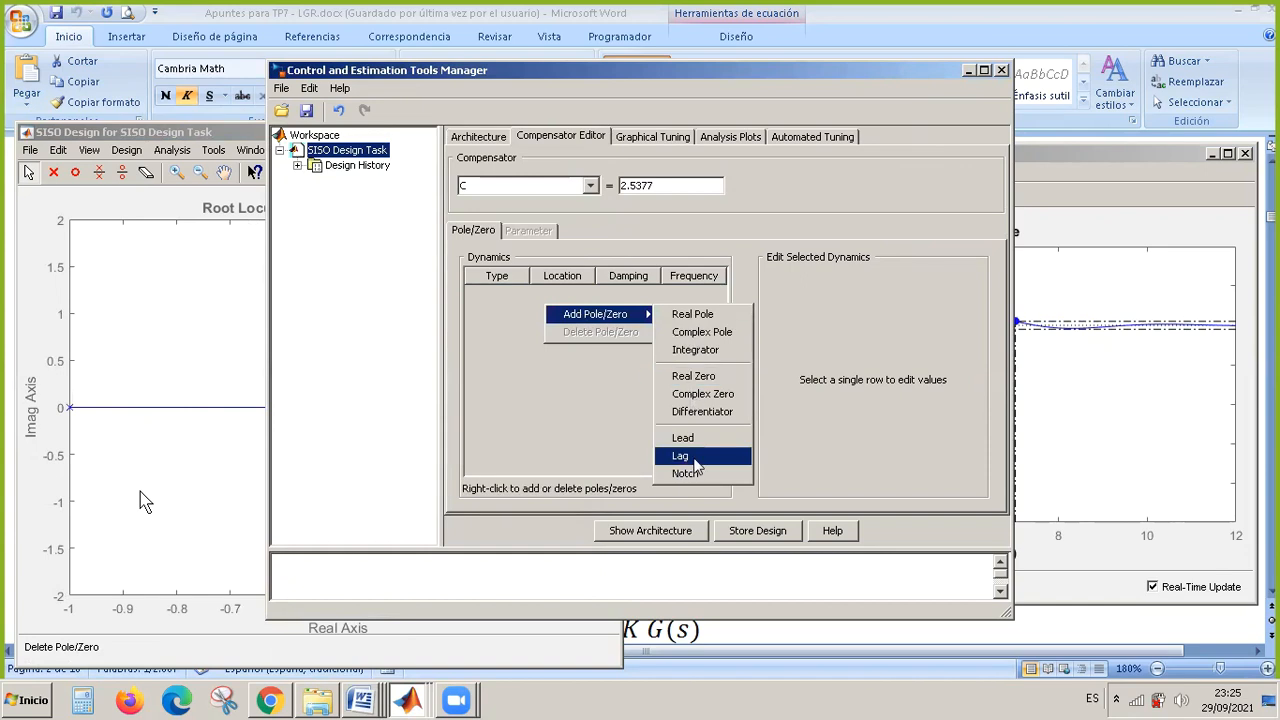
click(690, 457)
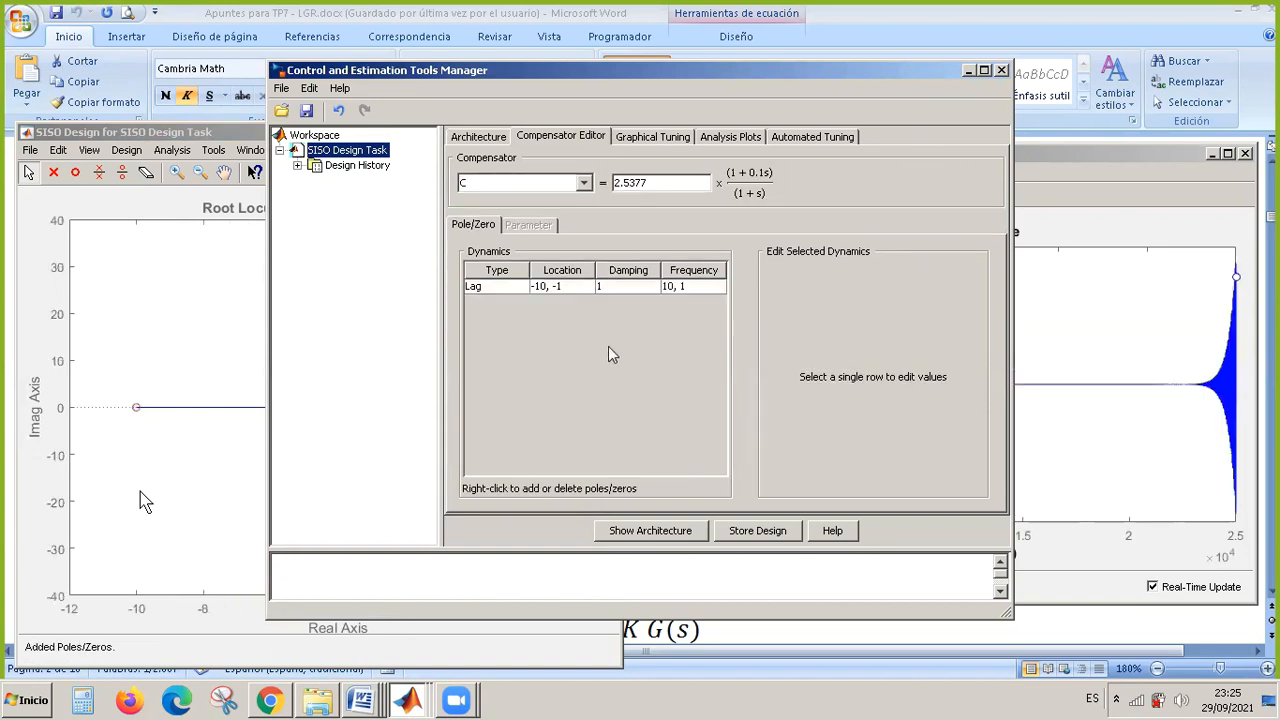
click(556, 290)
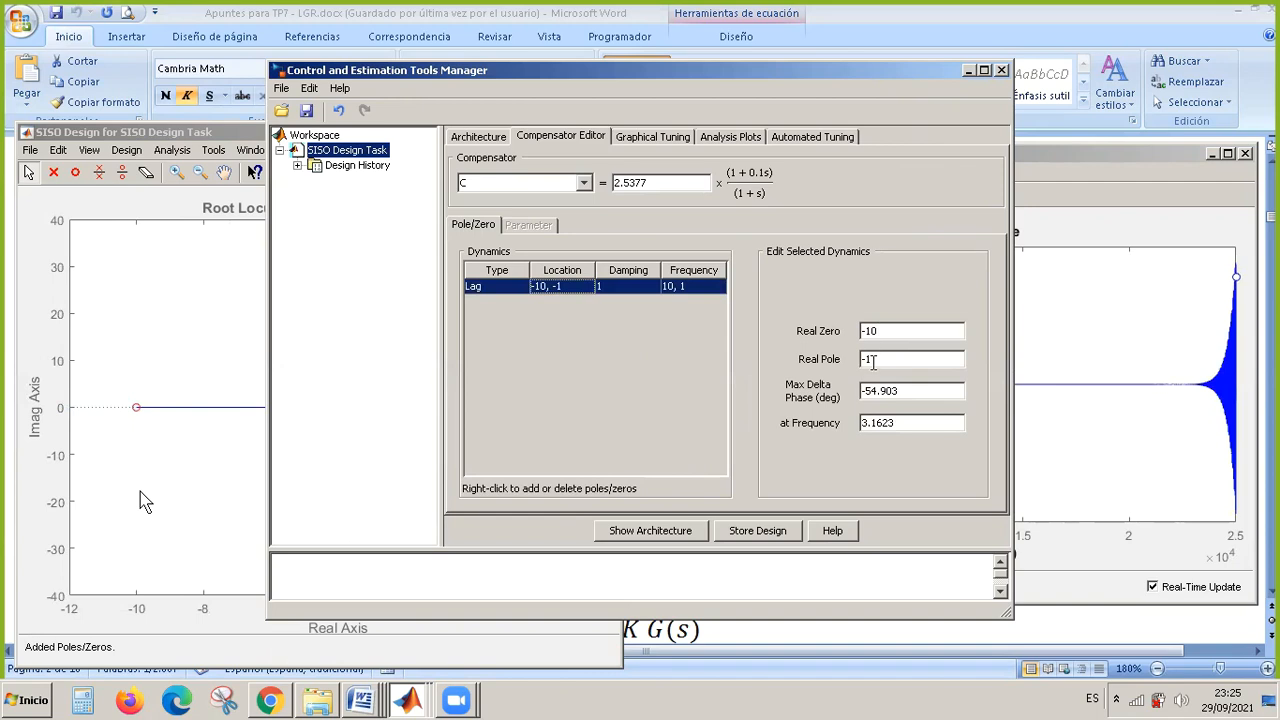
click(872, 362)
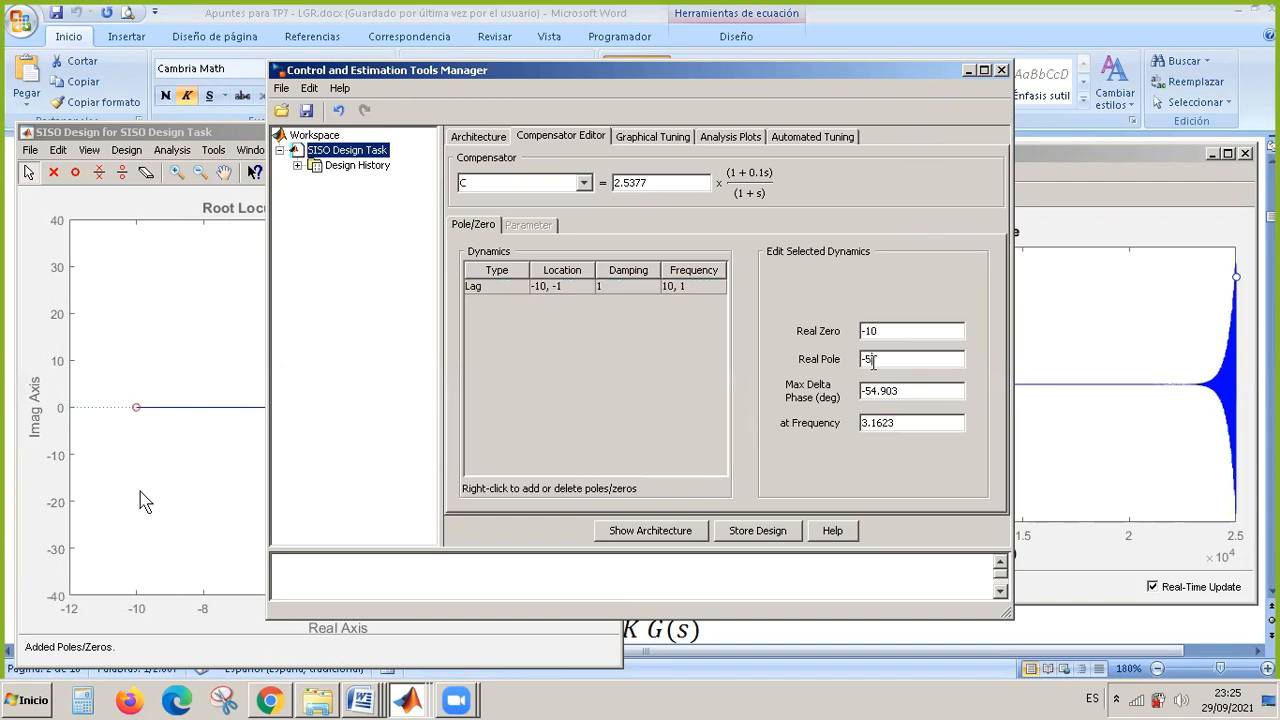
key(Return)
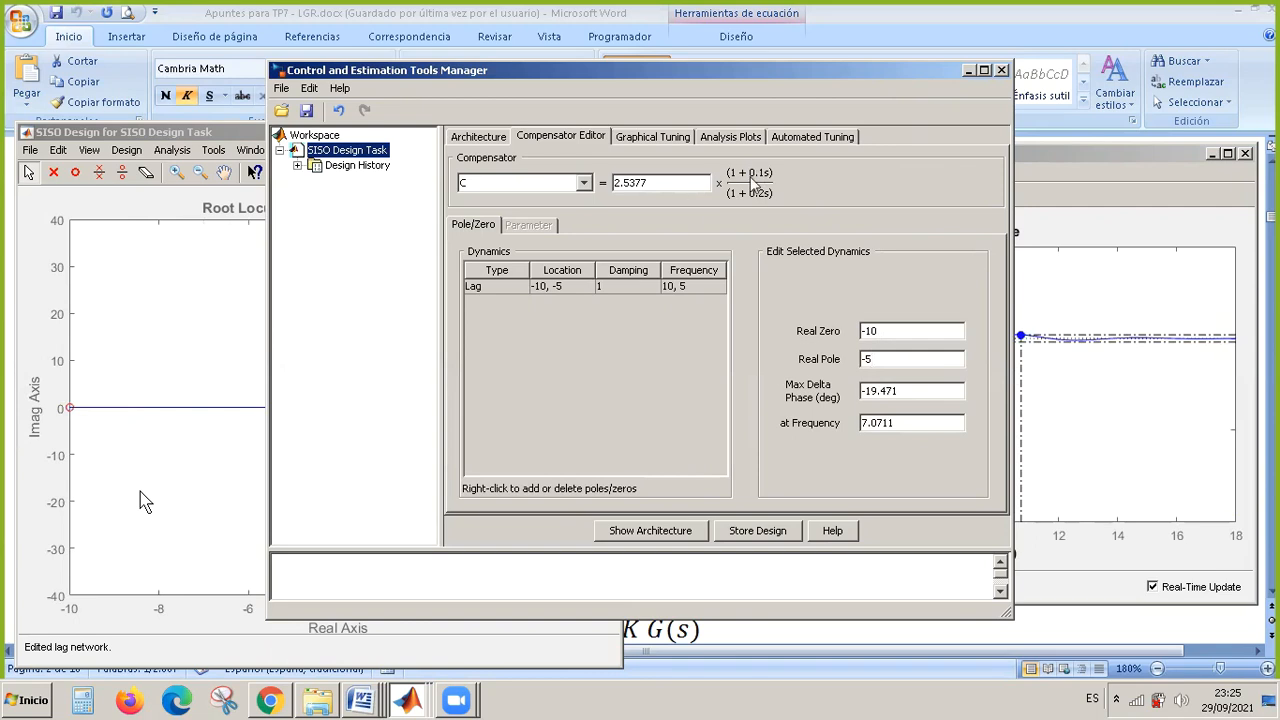
Set the gain of compensator C to 1 in the Compensator Editor.
drag(651, 182, 594, 190)
text(1)
key(Return)
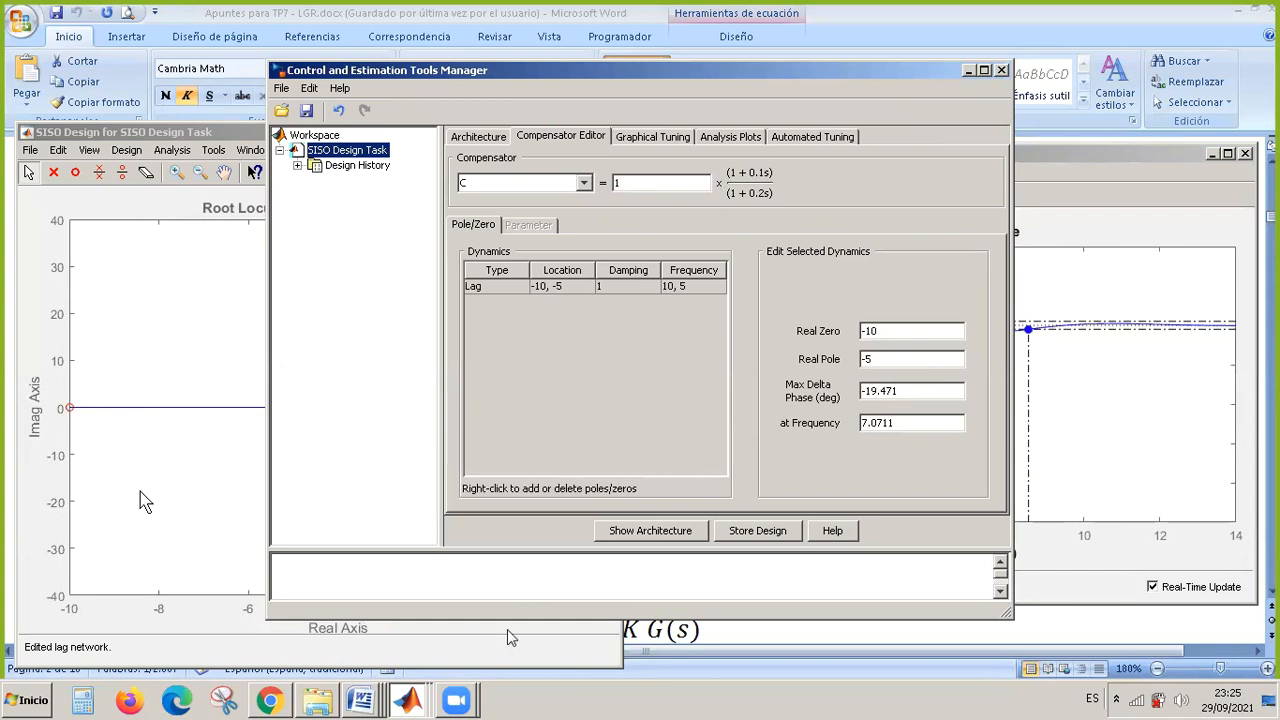
Bring the root locus and step response windows forward, and move the lag's pole to about -5.28 and its zero to -8.18.
click(246, 505)
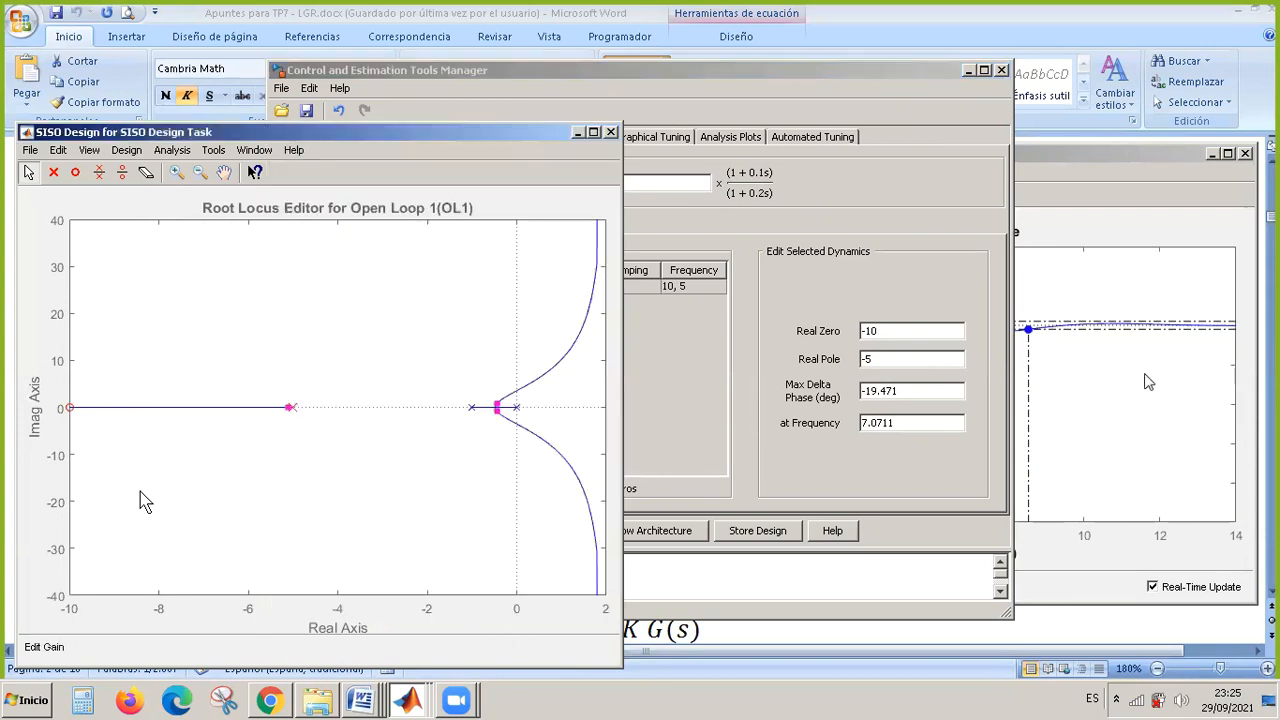
click(1150, 428)
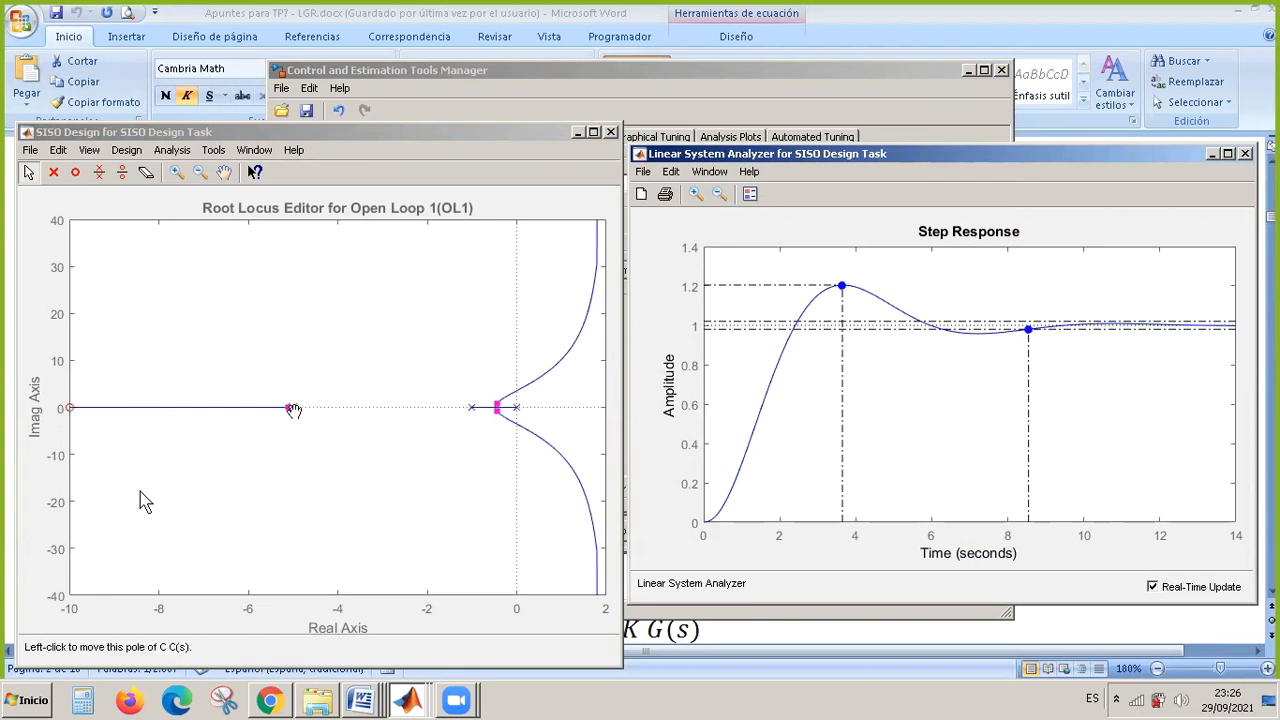
mouse_move(293, 410)
mouse_down()
mouse_move(435, 420)
mouse_move(284, 420)
mouse_up()
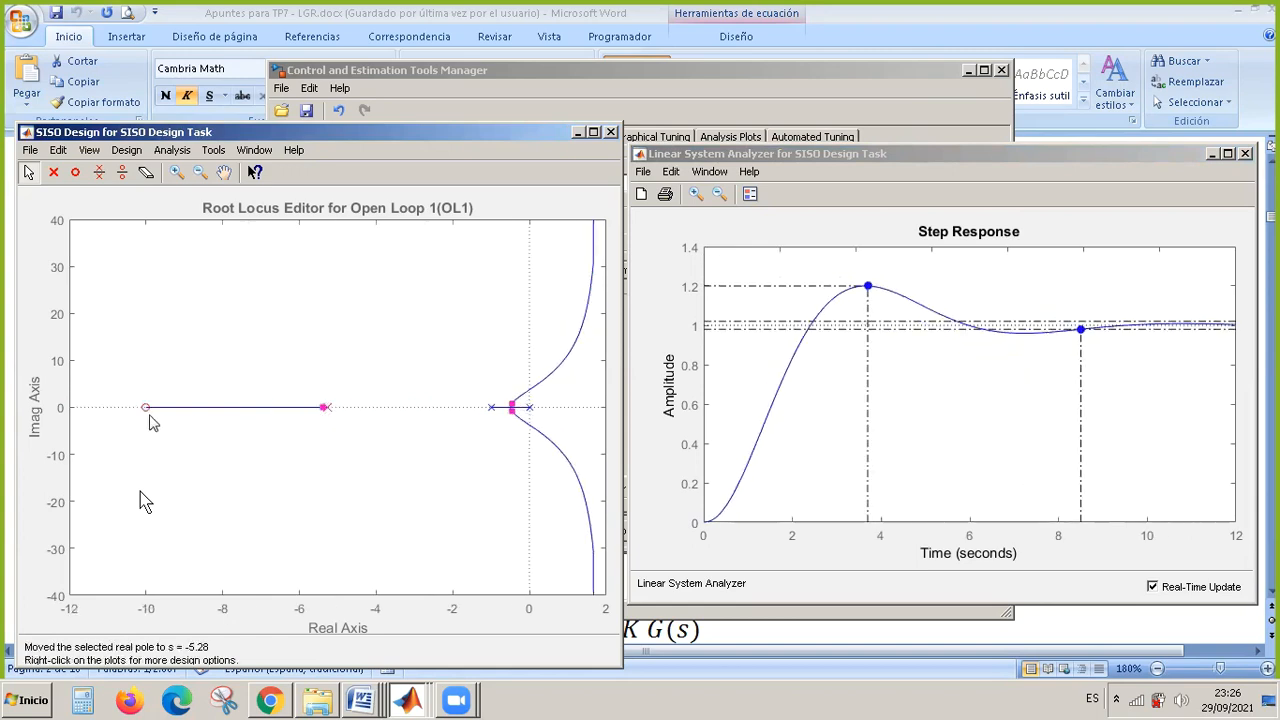
drag(143, 409, 216, 418)
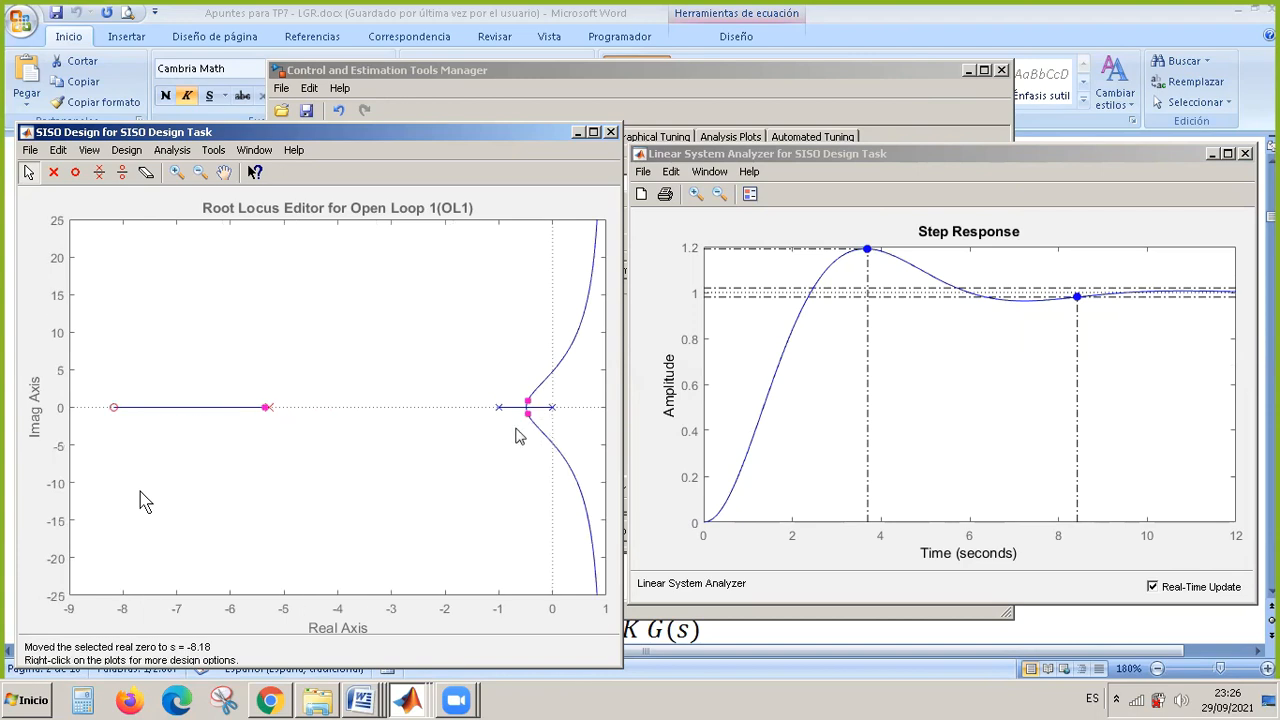
Vary the loop gain by moving the closed-loop poles back and forth across the imaginary axis, ending at a gain of 2.86.
drag(531, 404, 548, 381)
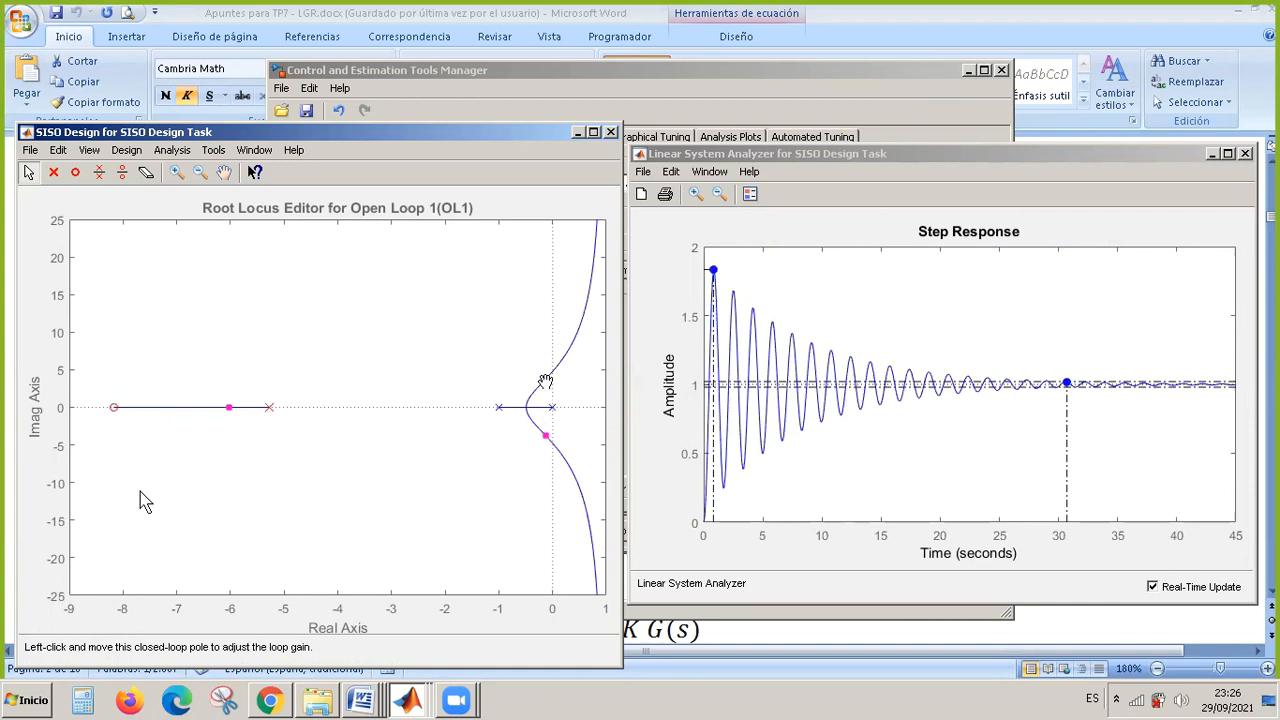
drag(545, 383, 561, 368)
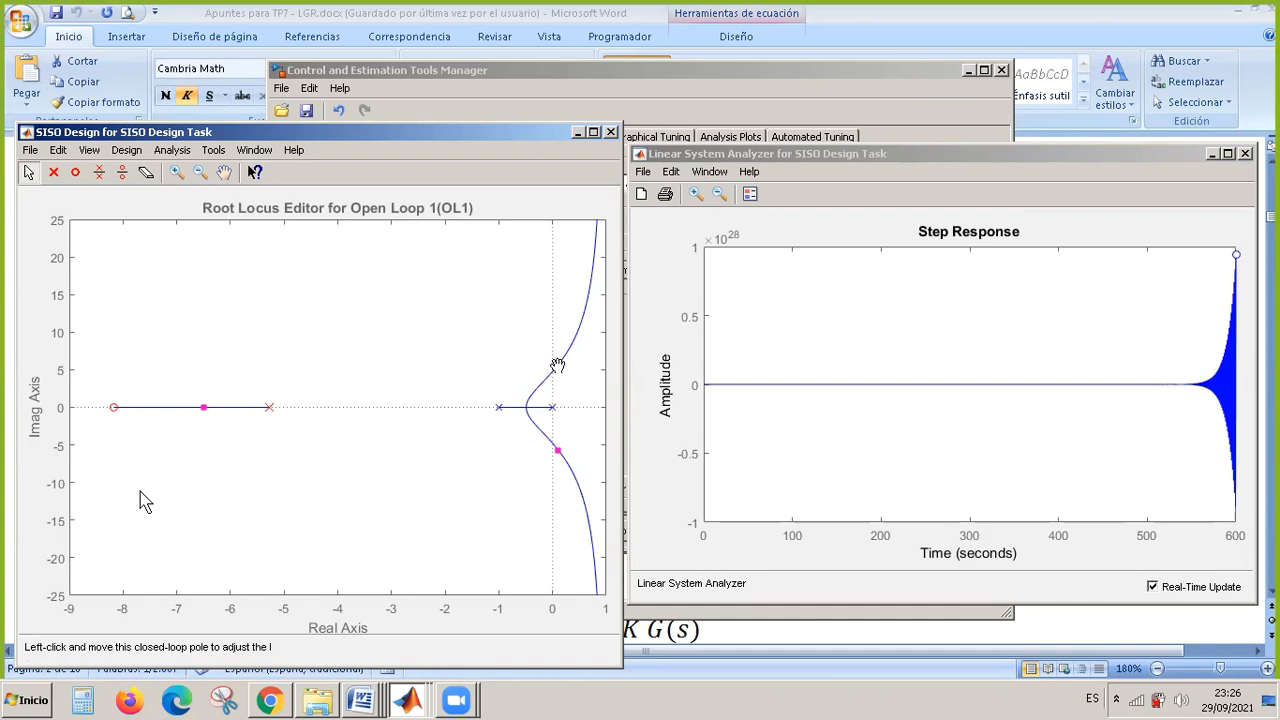
drag(557, 364, 546, 379)
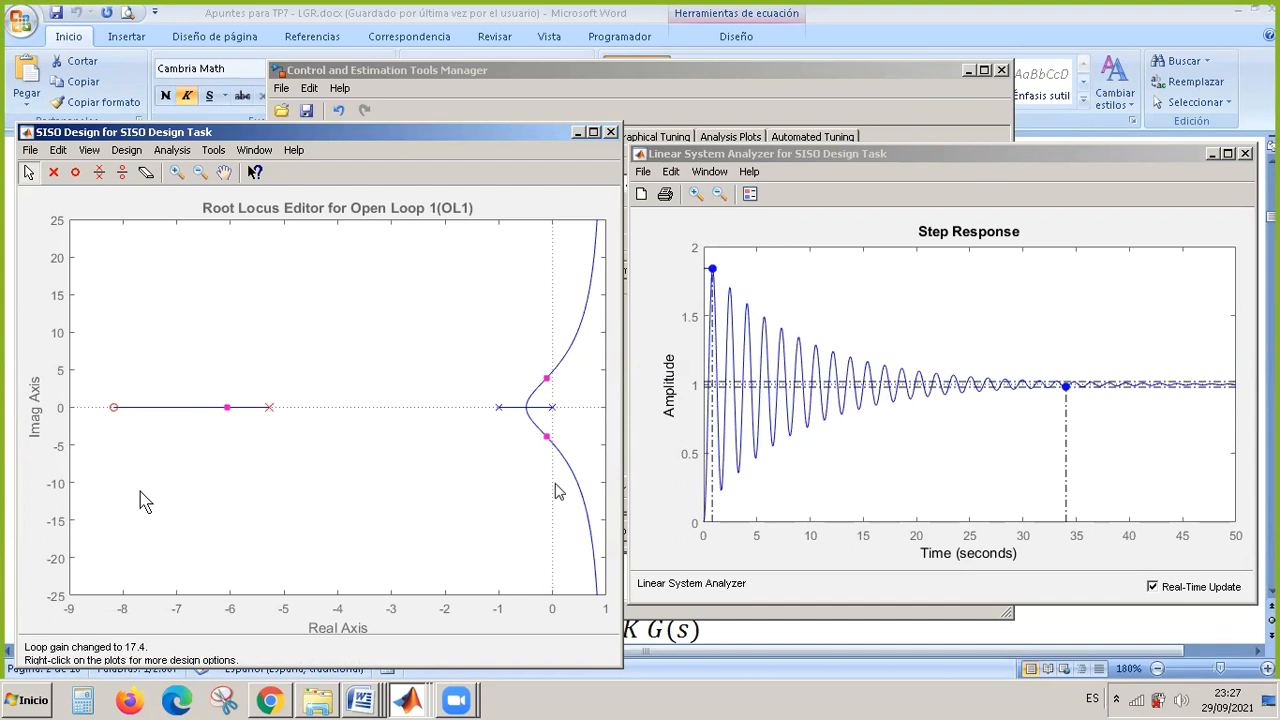
drag(546, 388, 540, 390)
click(540, 390)
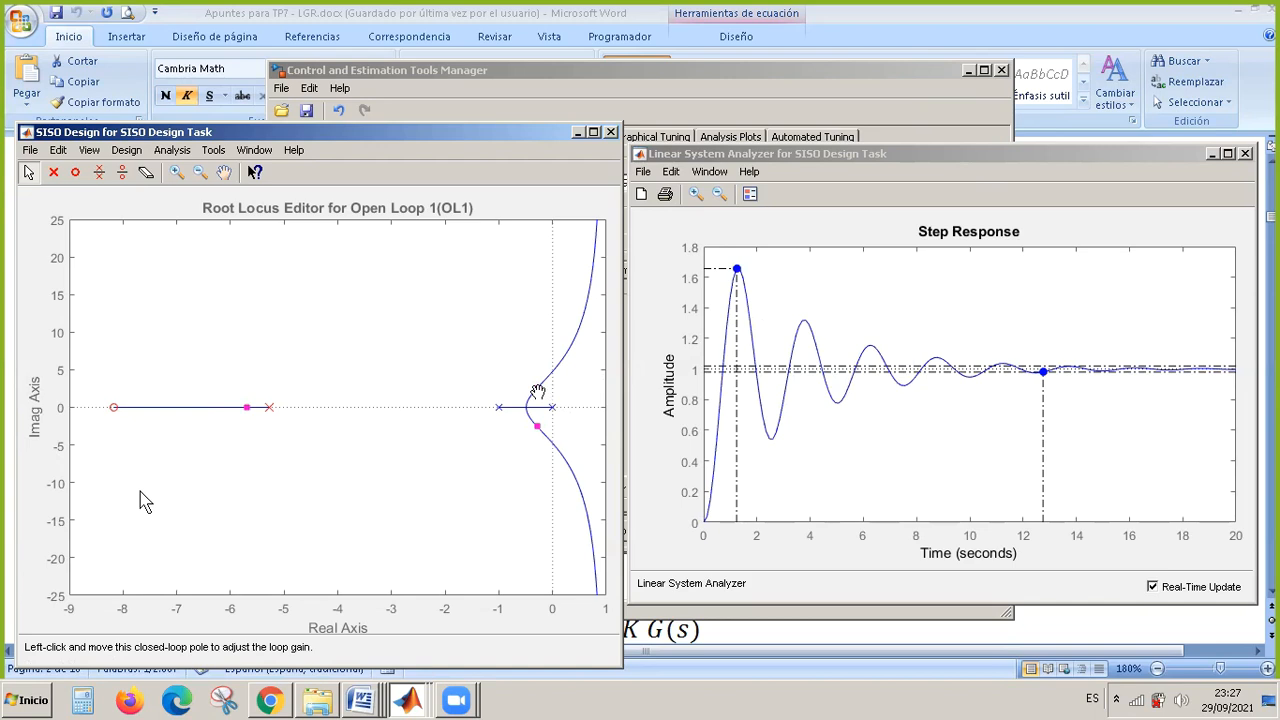
drag(538, 392, 547, 383)
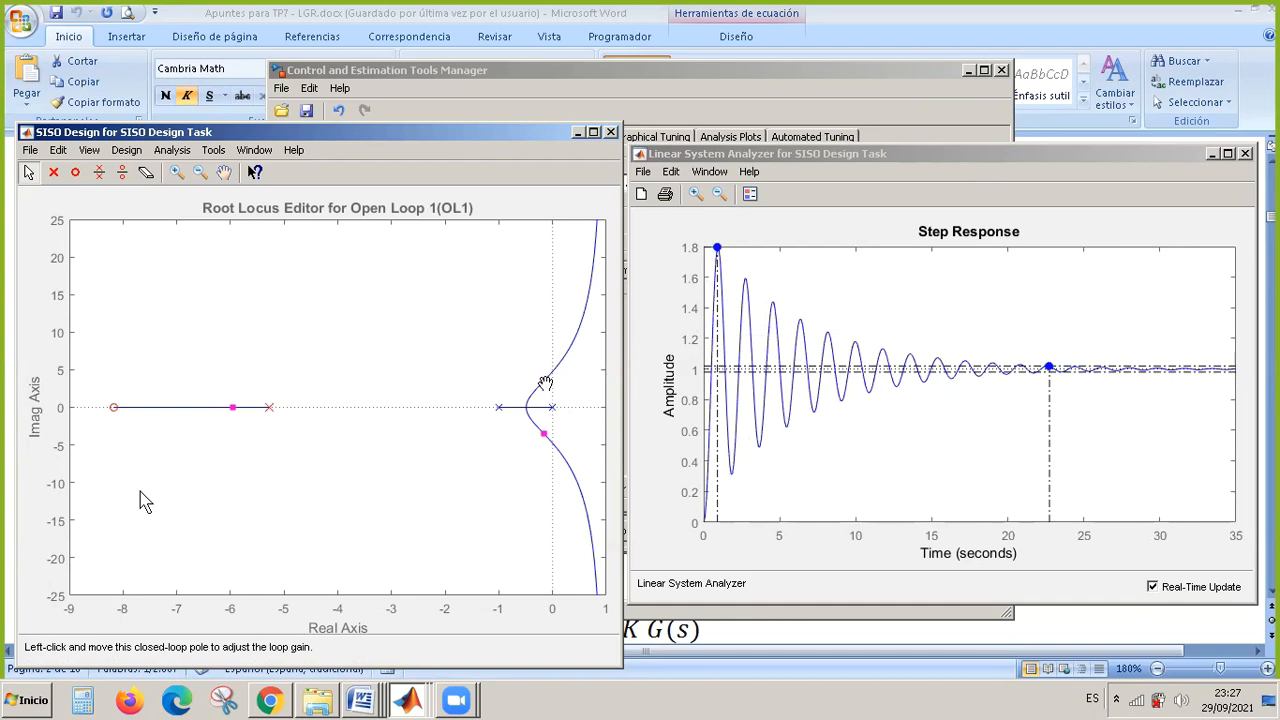
drag(545, 384, 564, 377)
drag(569, 384, 569, 384)
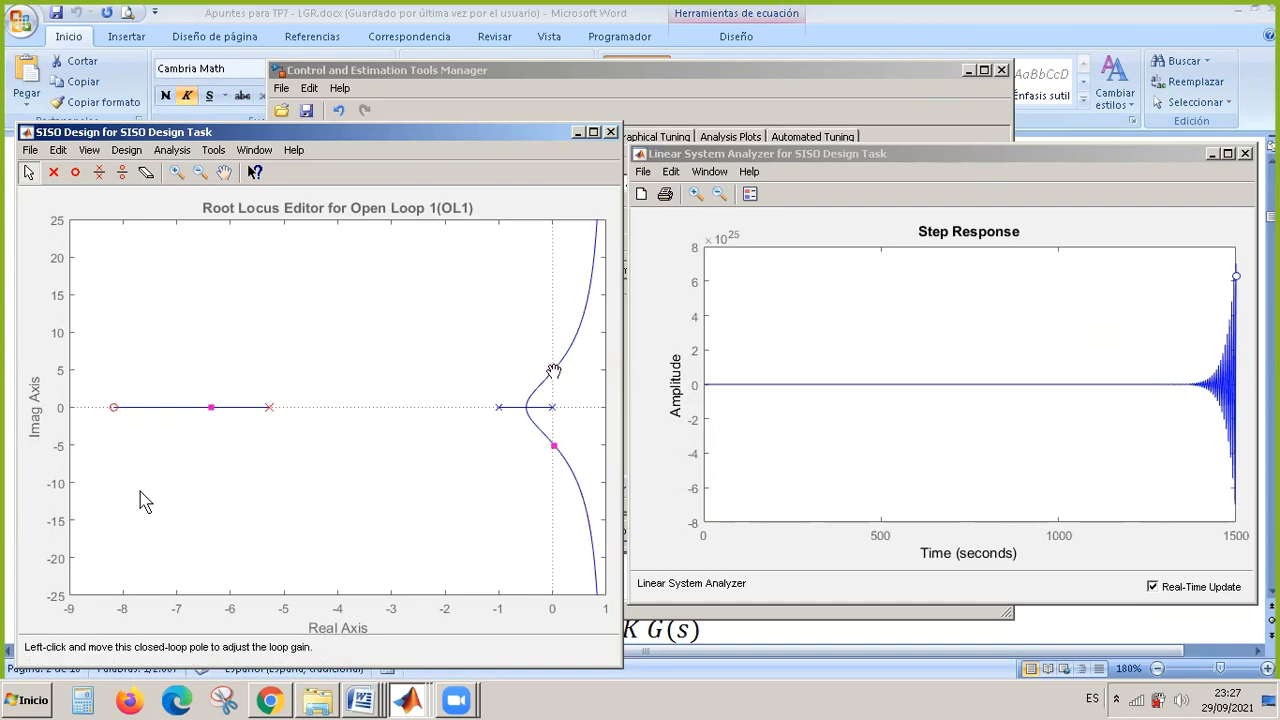
drag(551, 374, 533, 399)
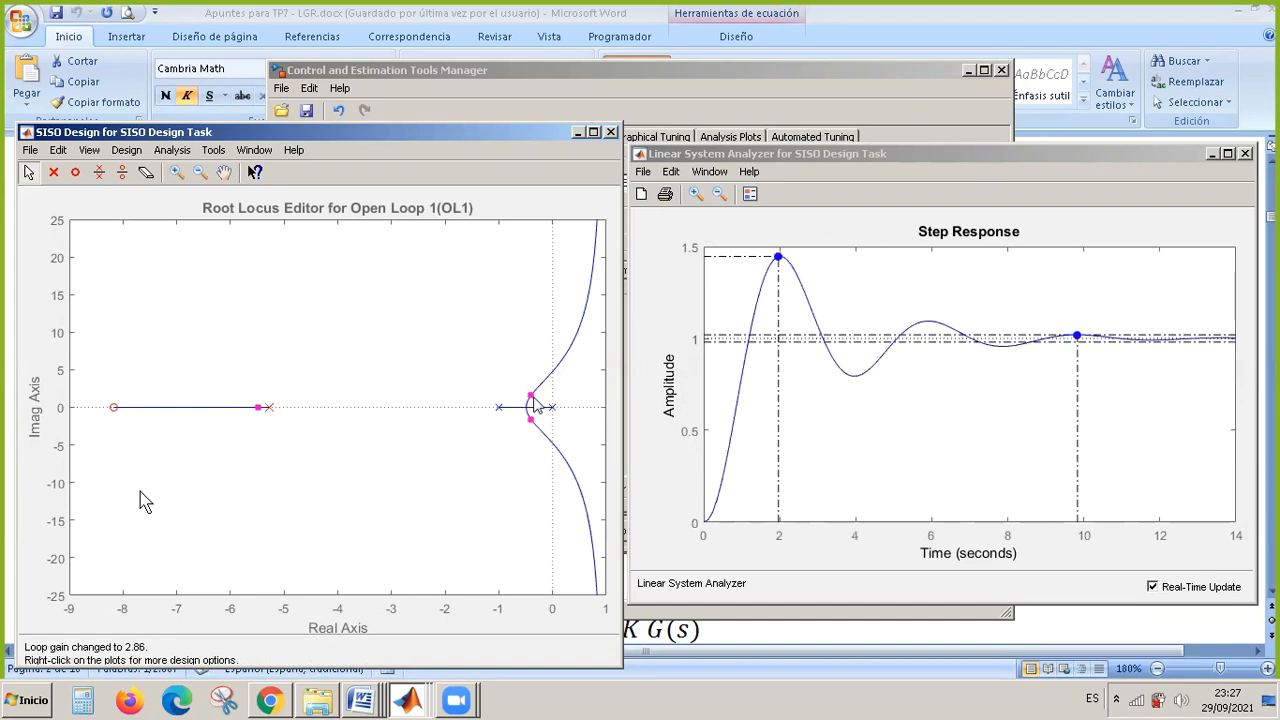
Lower the loop gain to 0.227, then shift the closed-loop poles close to the breakaway point, checking the settling point on the step response.
drag(530, 400, 532, 407)
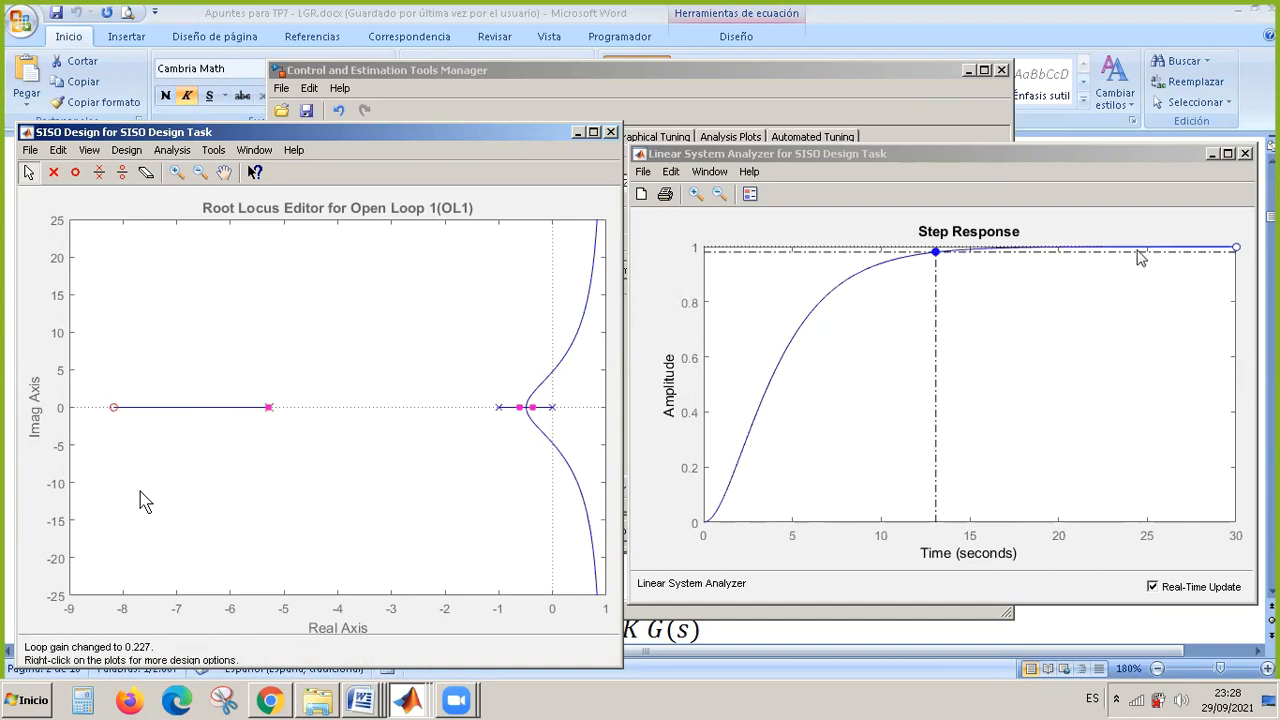
click(1235, 249)
mouse_move(938, 256)
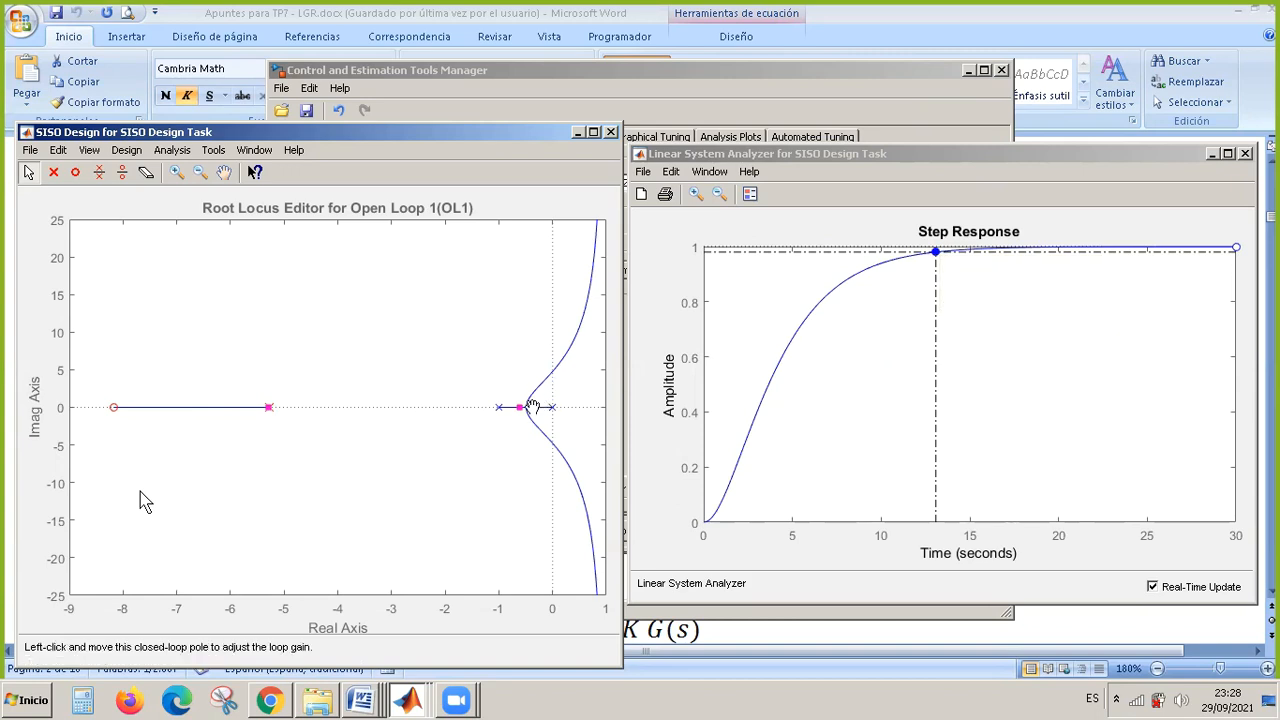
drag(533, 406, 527, 410)
mouse_move(1062, 255)
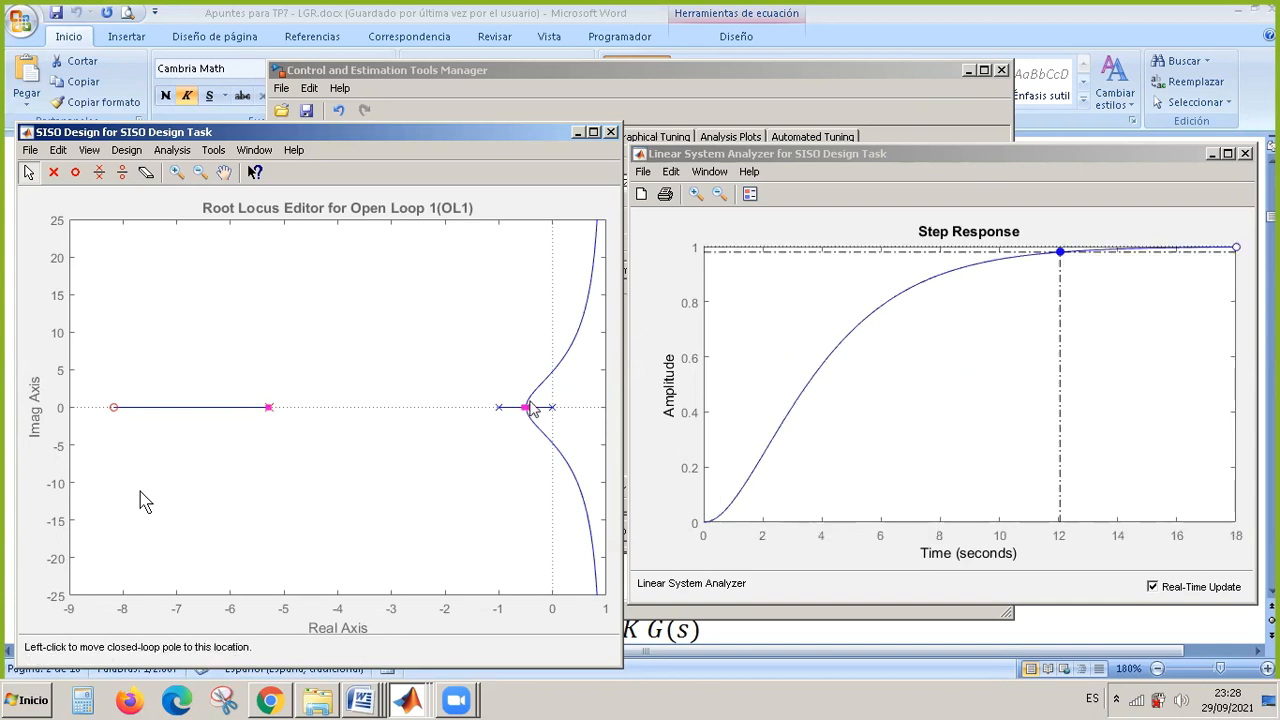
Raise the loop gain to 2.48, read the settling time and peak overshoot on the step response, then lower the gain to 1.1.
drag(528, 407, 531, 398)
mouse_move(1030, 343)
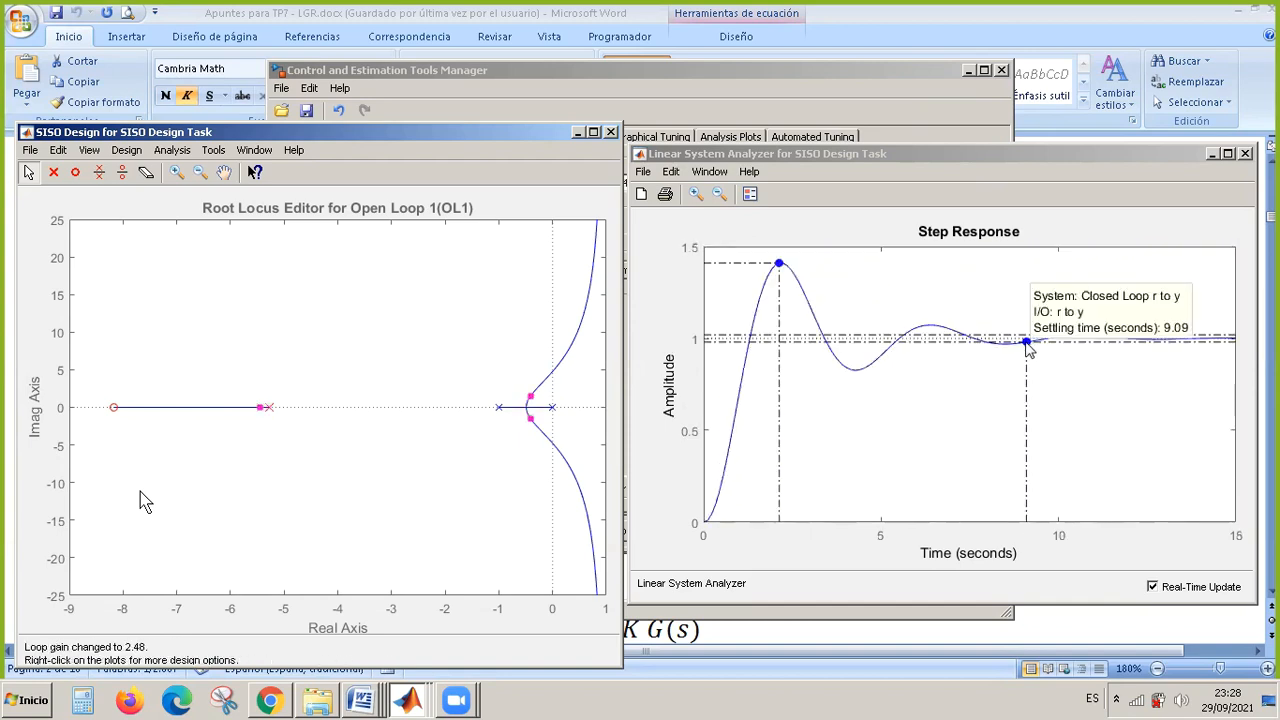
mouse_move(781, 266)
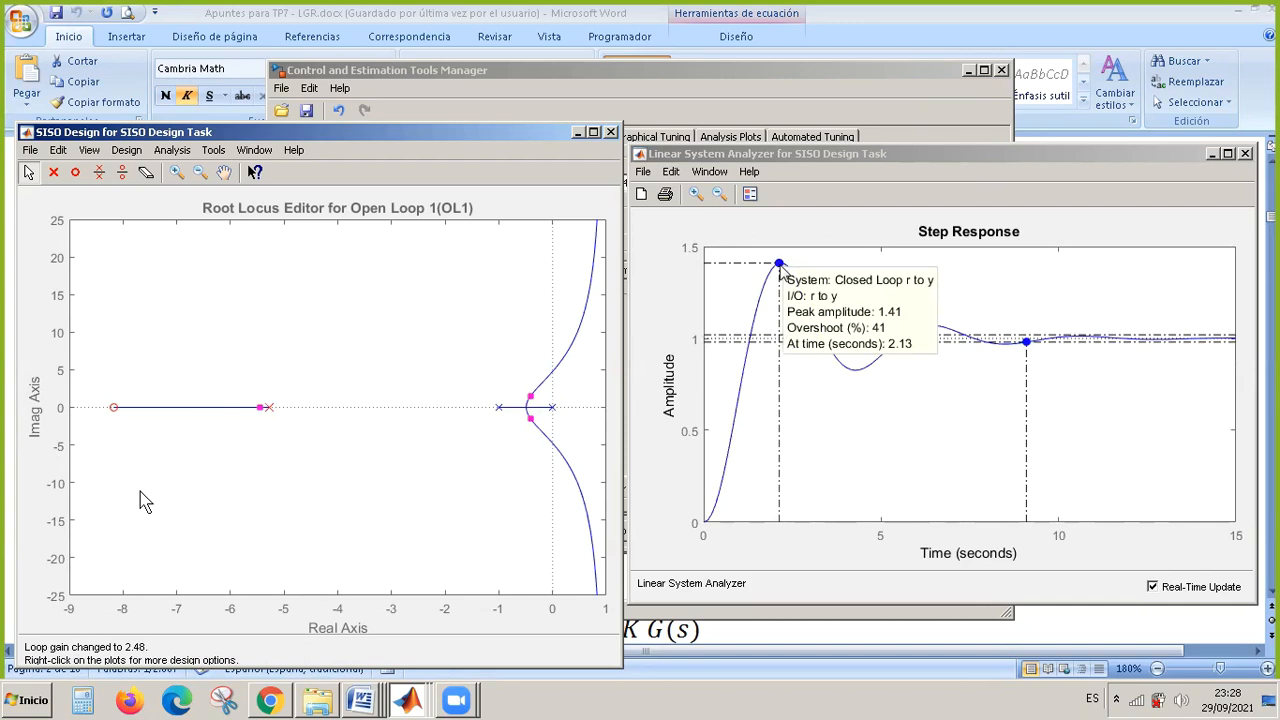
drag(530, 397, 537, 420)
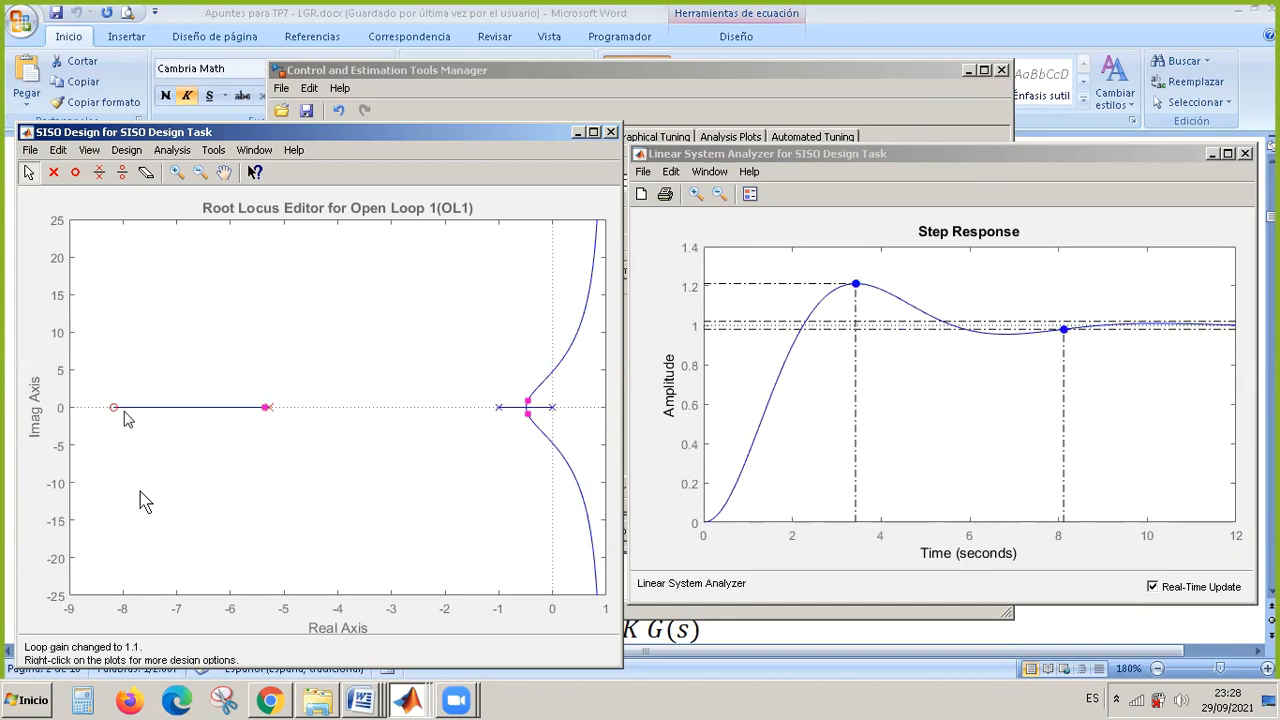
Move the lag's zero to -6.64 and its pole to -4.45 on the root locus, with the loop gain raised to about 5.59.
drag(115, 408, 197, 418)
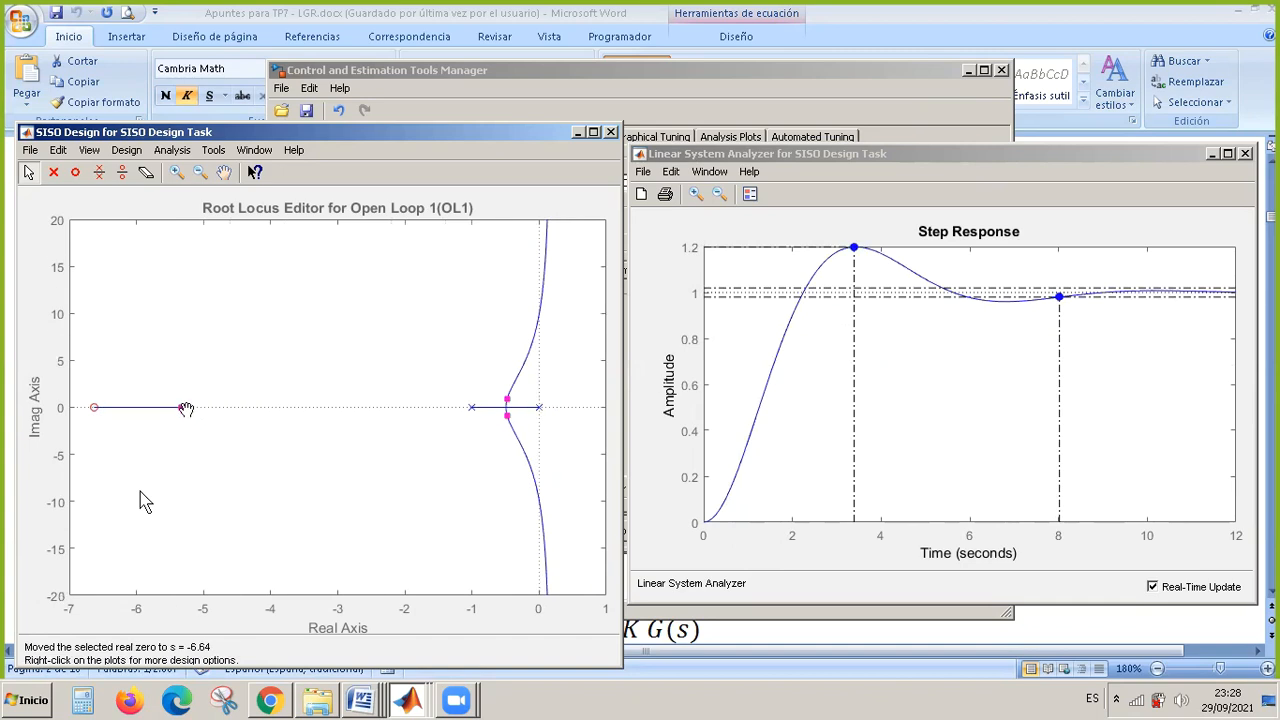
drag(186, 409, 280, 413)
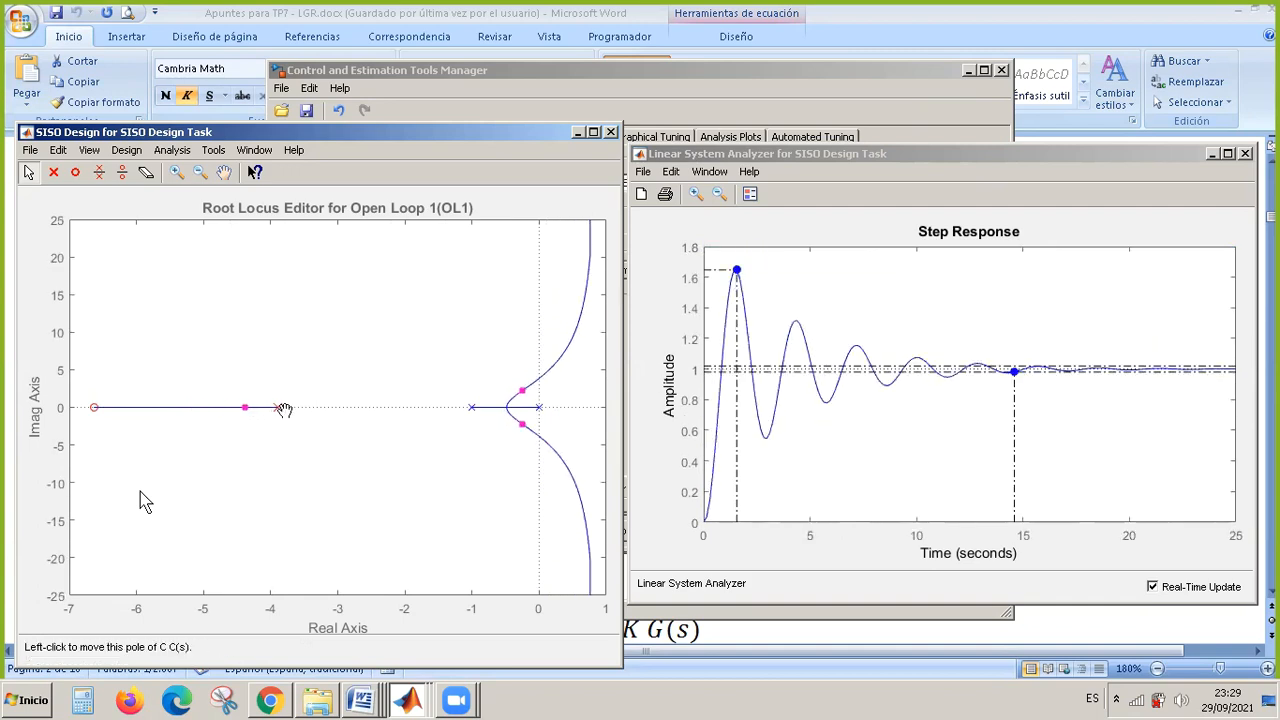
drag(281, 410, 240, 408)
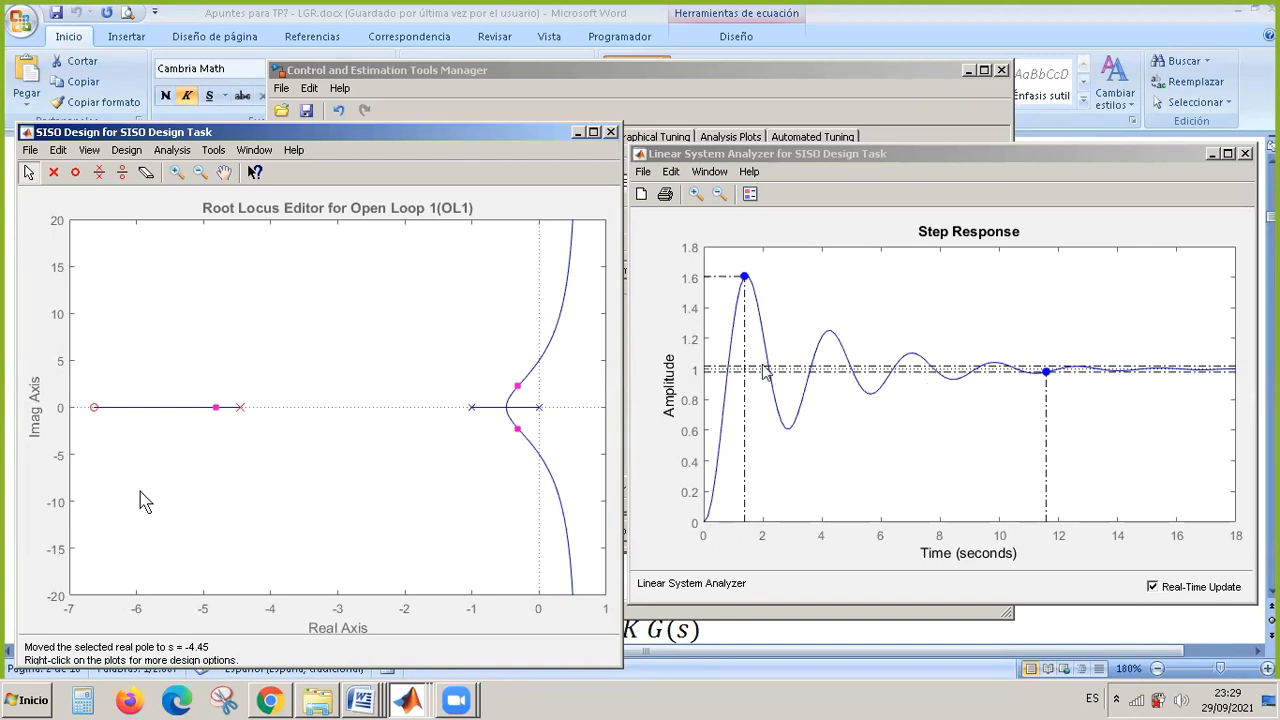
Close the root locus and step response windows without saving the SISO Design Task, and exit MATLAB.
click(611, 133)
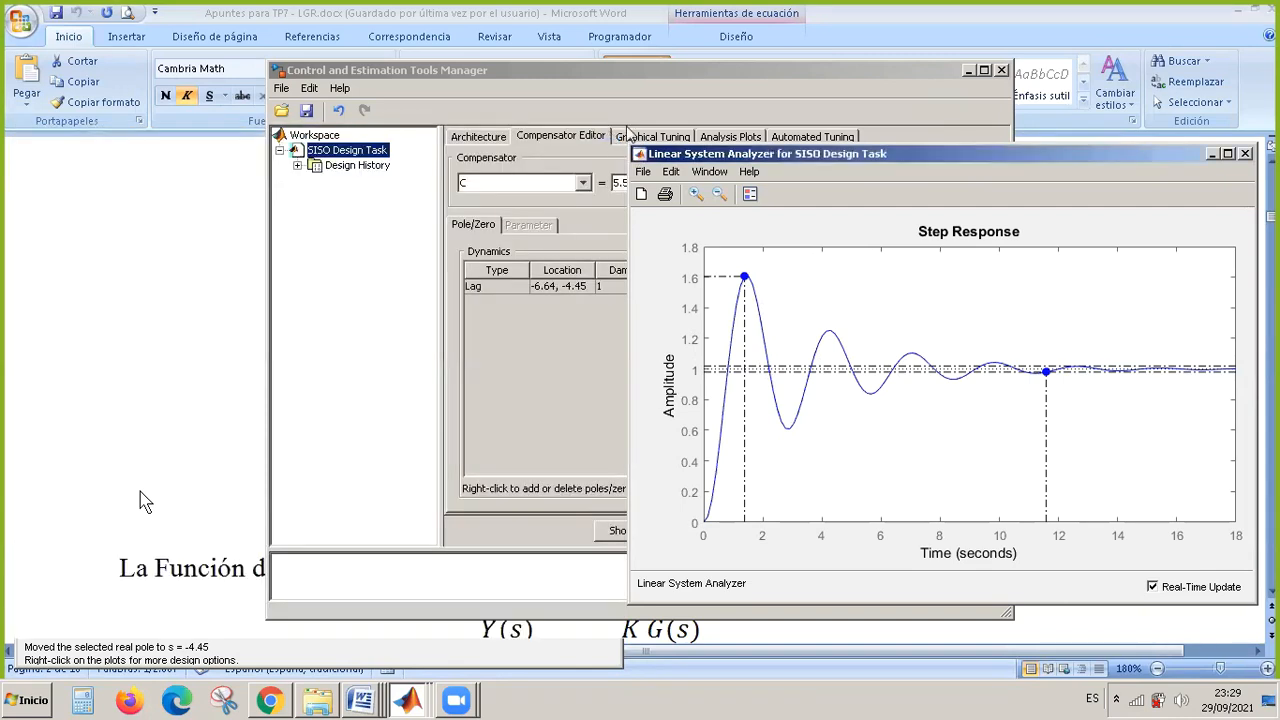
click(1245, 153)
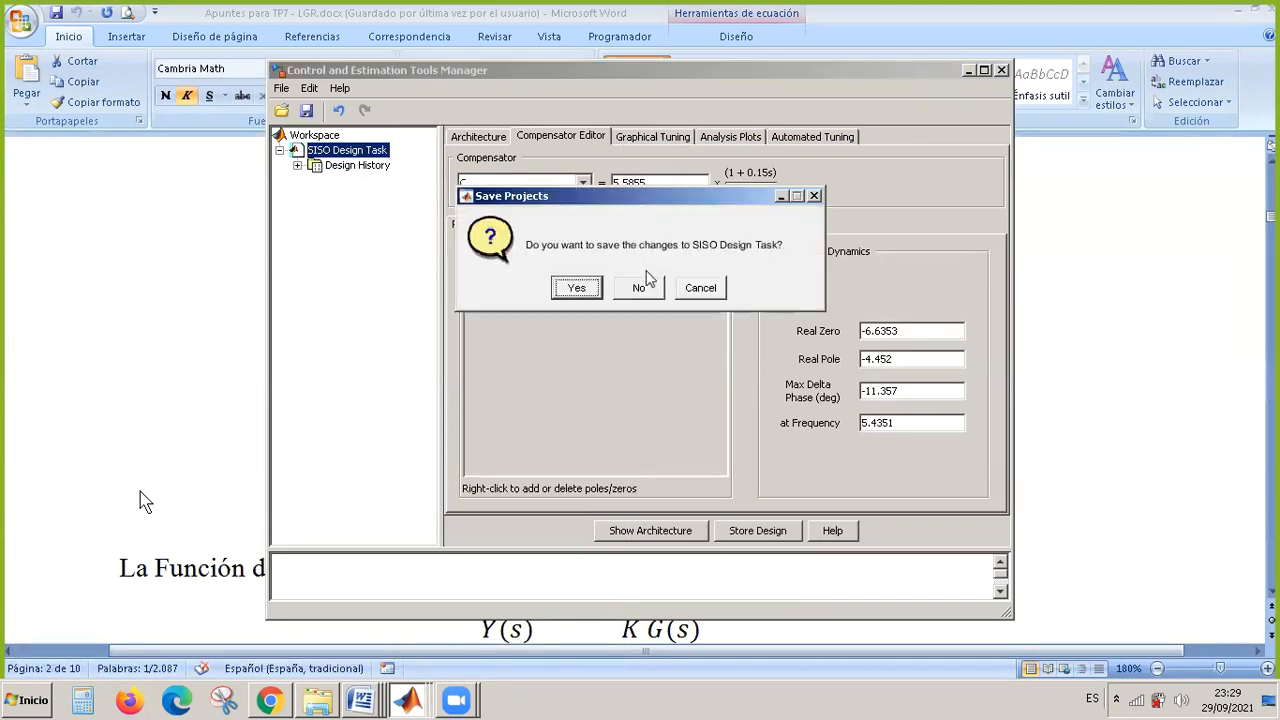
click(638, 288)
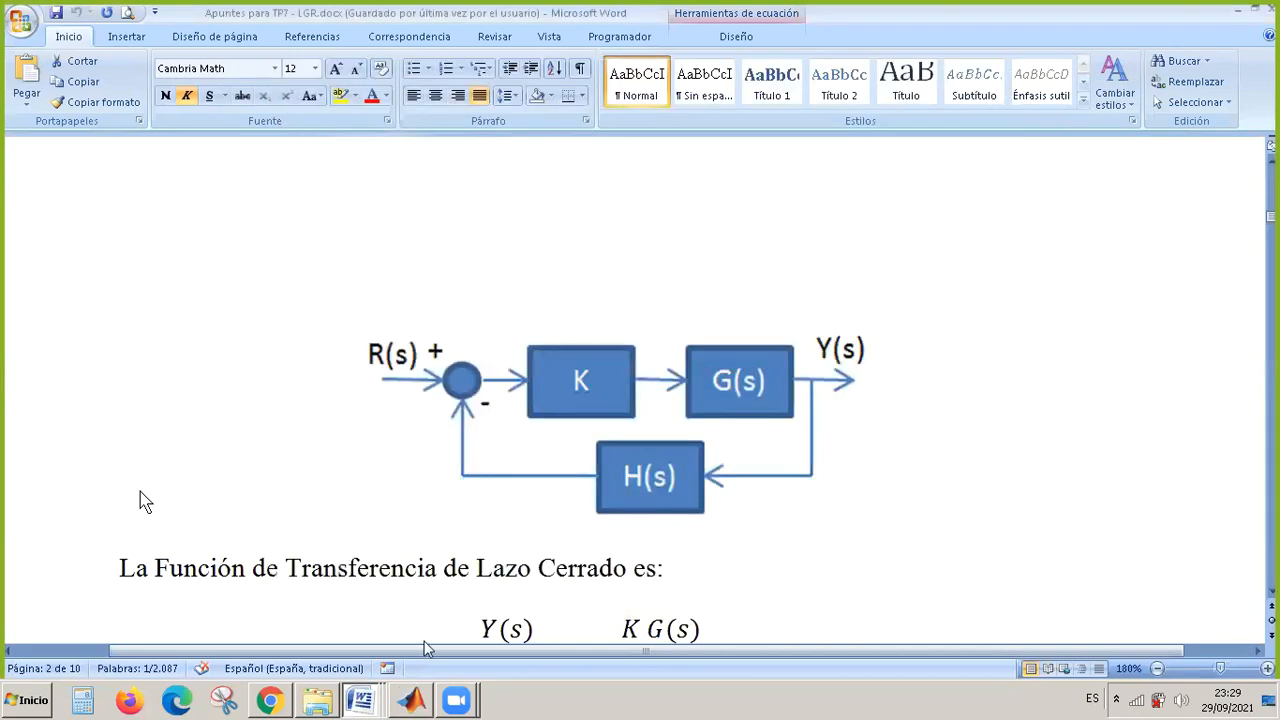
click(411, 698)
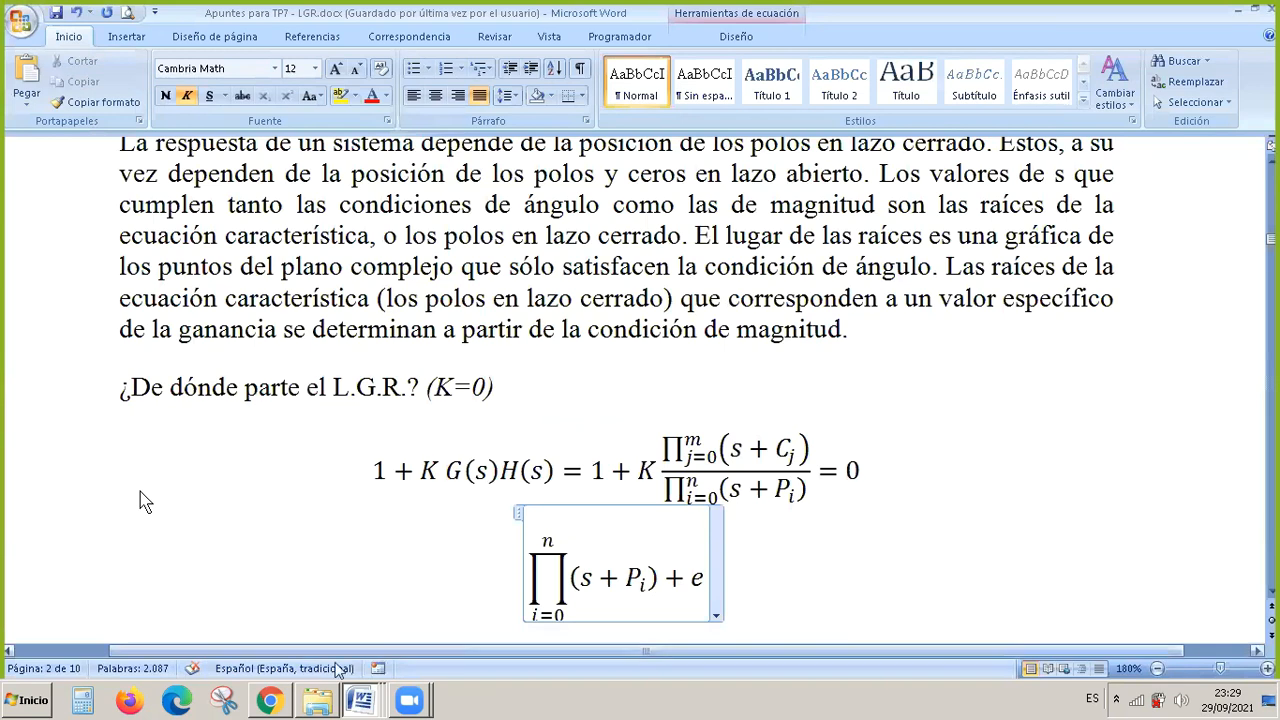
Switch to the Zoom meeting, leave its full-screen view and bring up the screen recorder's controls.
click(409, 698)
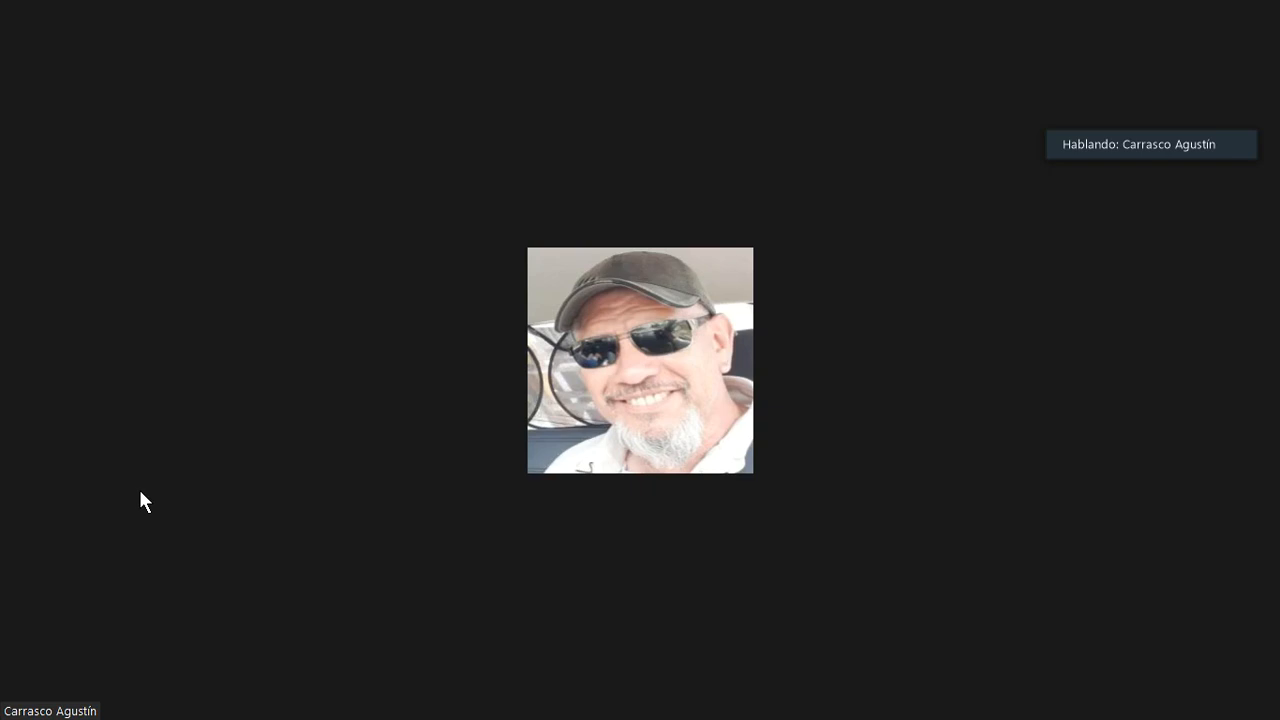
double_click(338, 394)
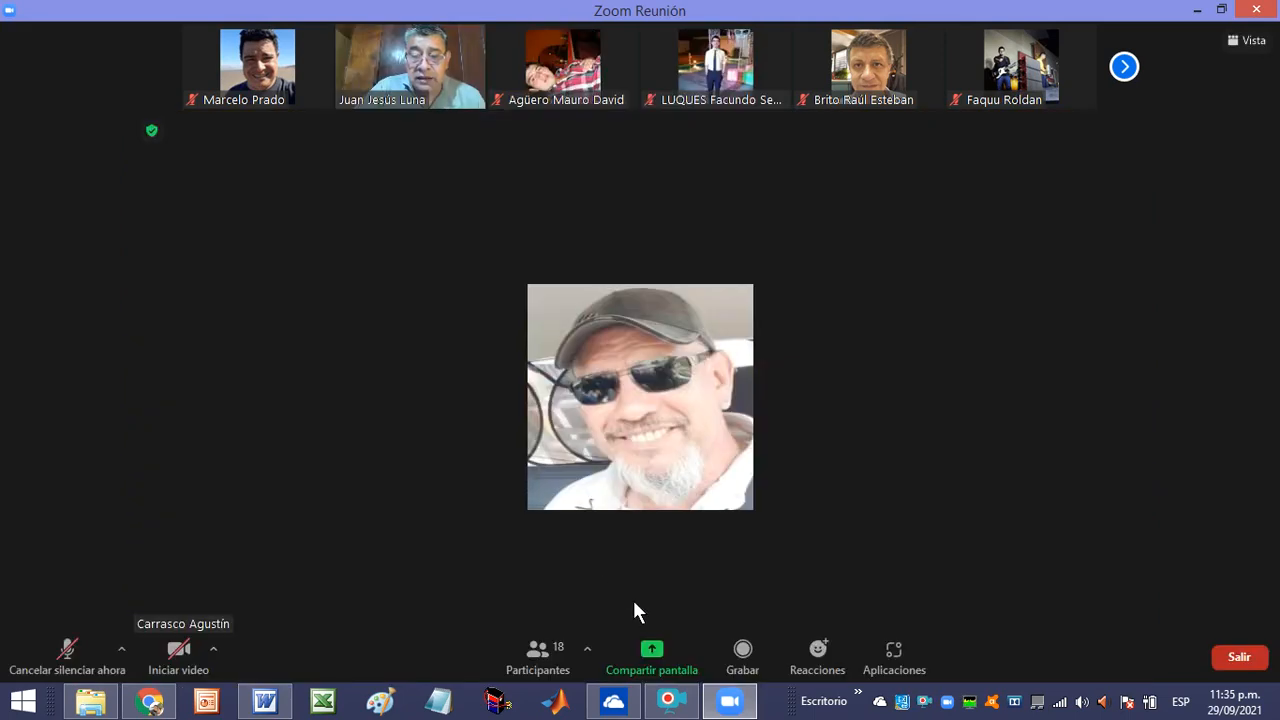
mouse_move(727, 707)
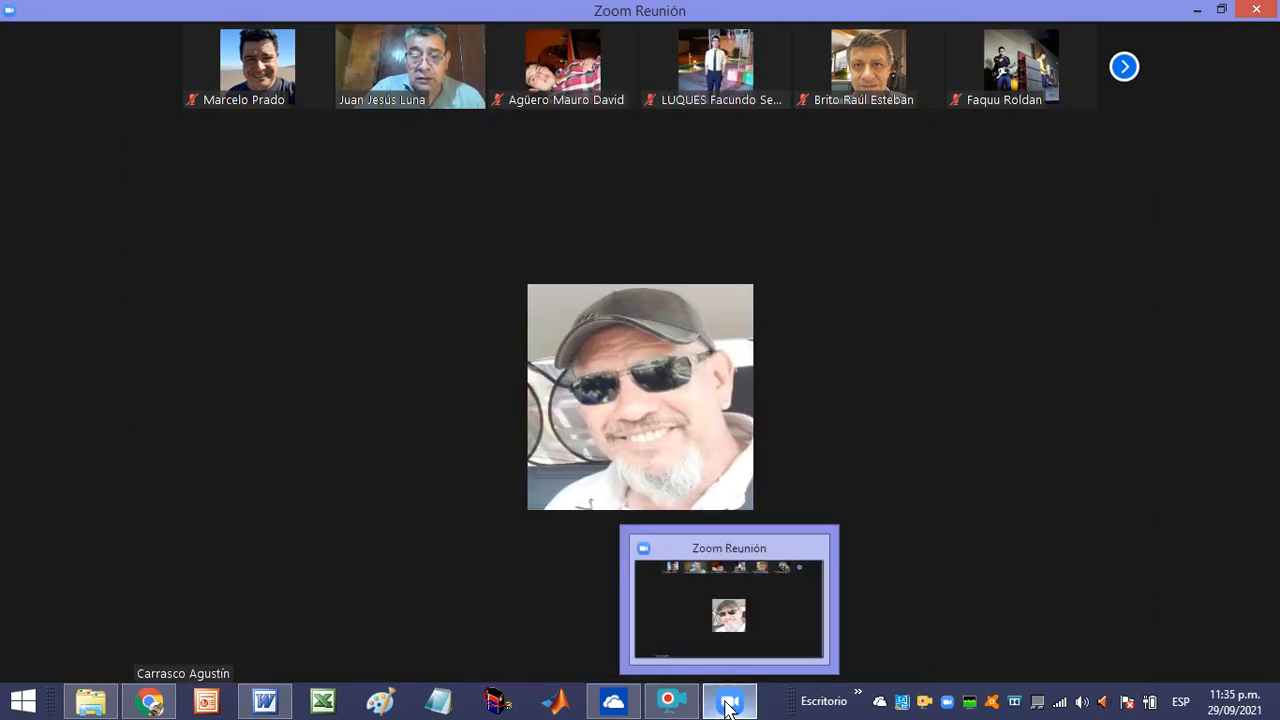
click(668, 700)
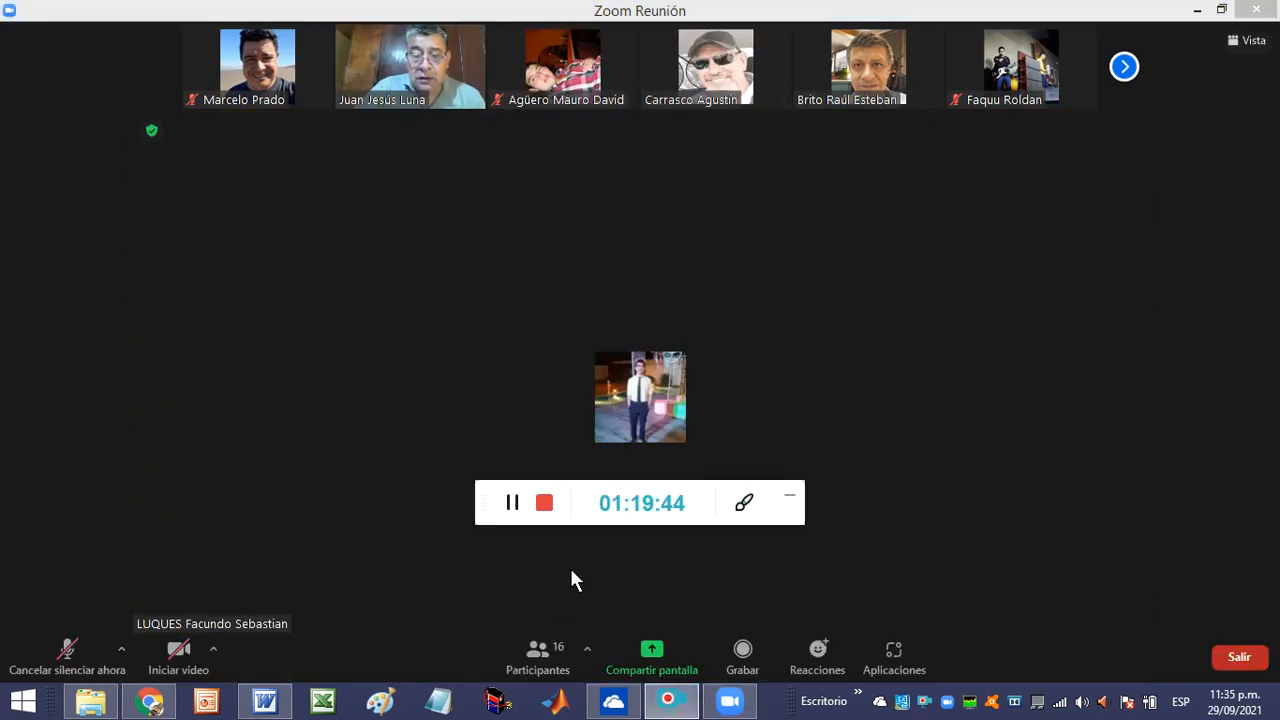